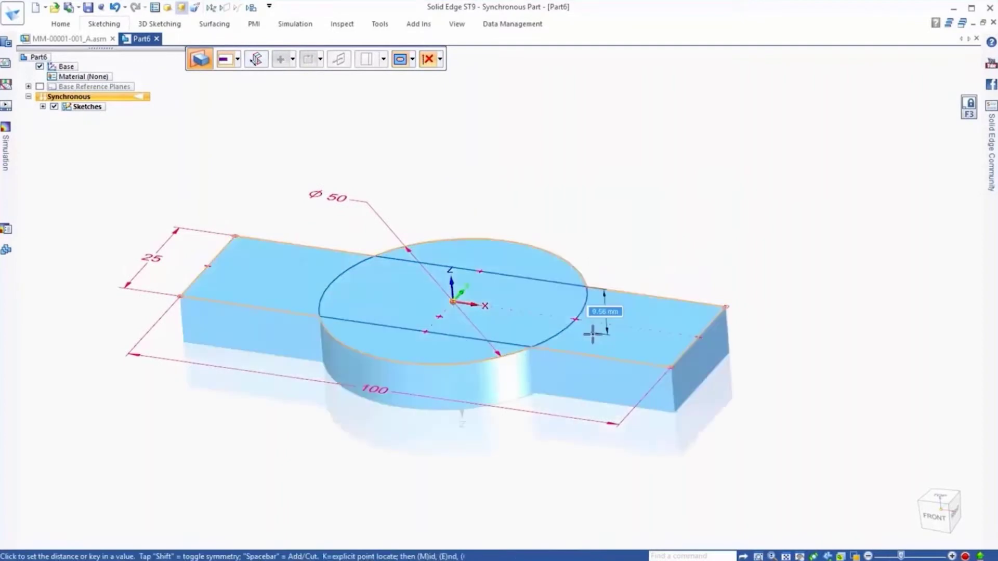
Extrude the circle and rectangle sketch regions to a distance of 34 mm
type("34")
key("Return")
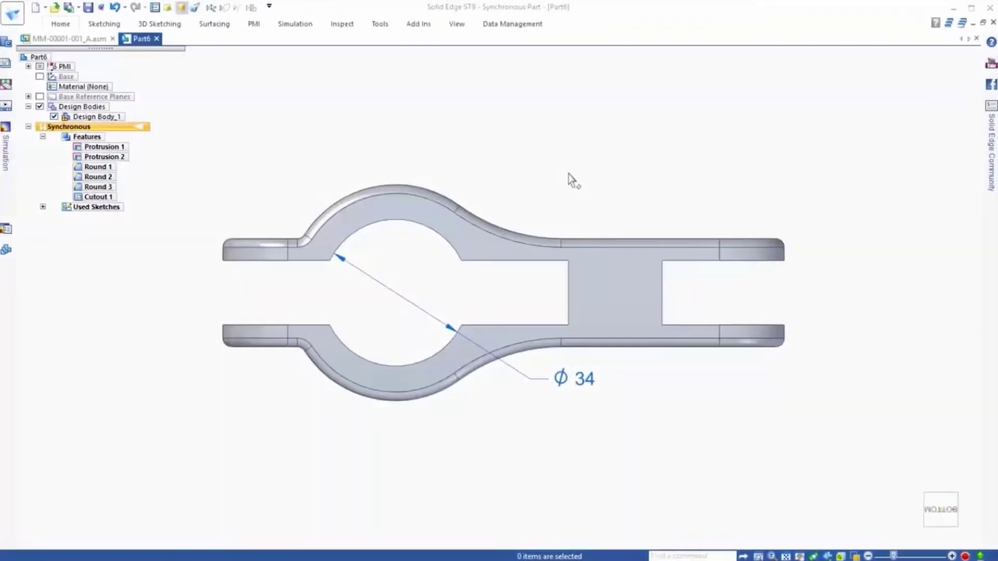
Dimension the horizontal distance from the clamp bore's centre to the open end of the clamp
right_click(569, 179)
left_click(536, 167)
left_click(388, 187)
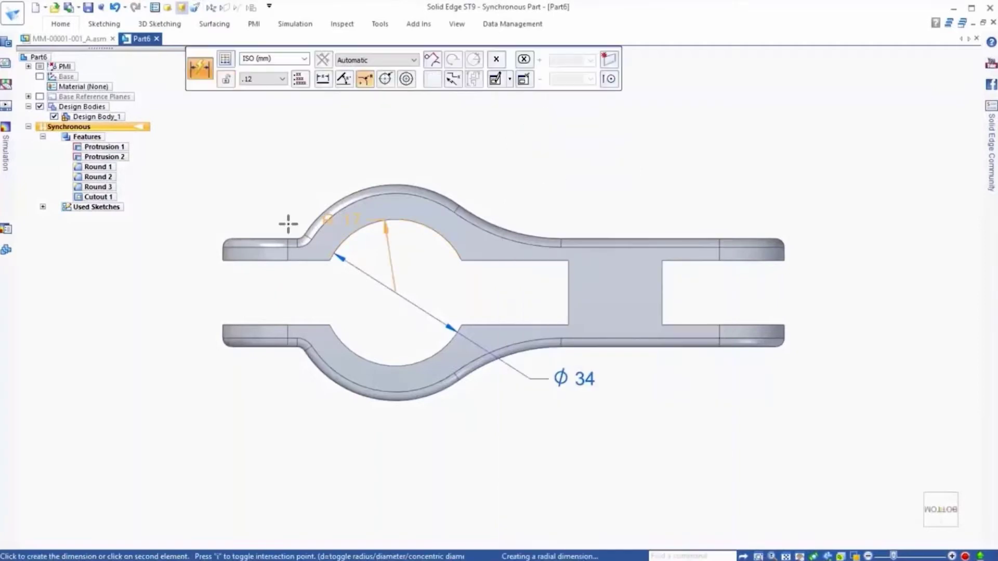
left_click(223, 252)
left_click(311, 146)
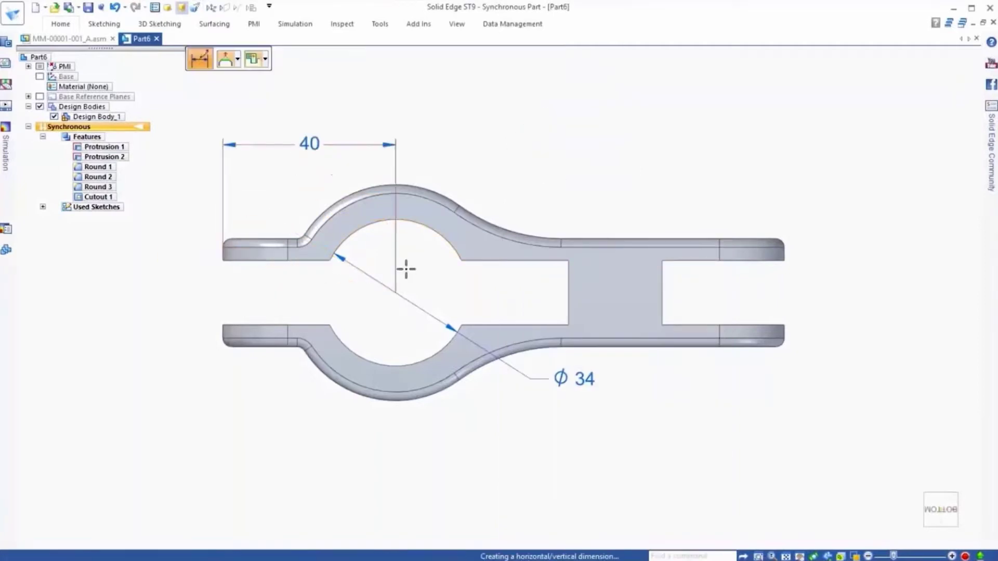
Dimension the clamp bore's centre to the inner slot end at 34 mm and set the clamp slot's width to 8 mm
left_click(426, 224)
left_click(568, 278)
left_click(510, 146)
type("34")
key("Return")
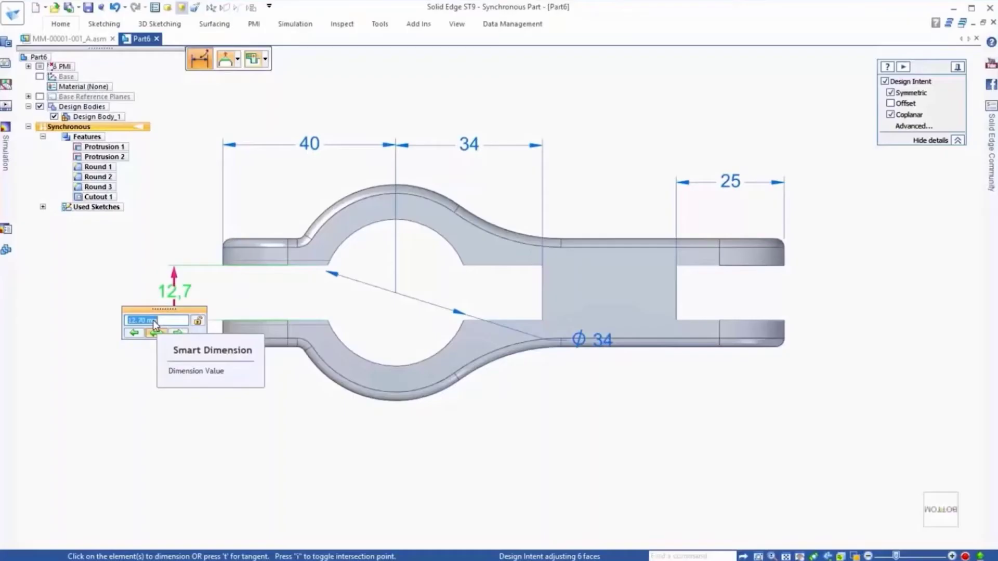
type("8")
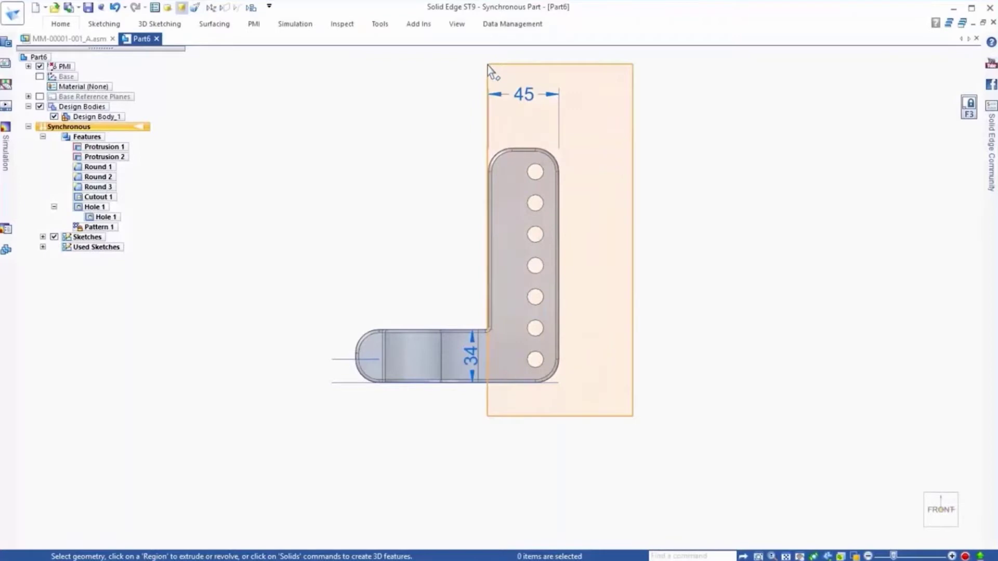
Tilt the upright arm with its row of holes slightly toward the clamp, rotating about the lowest hole's centre
left_click(535, 172)
left_click(533, 173)
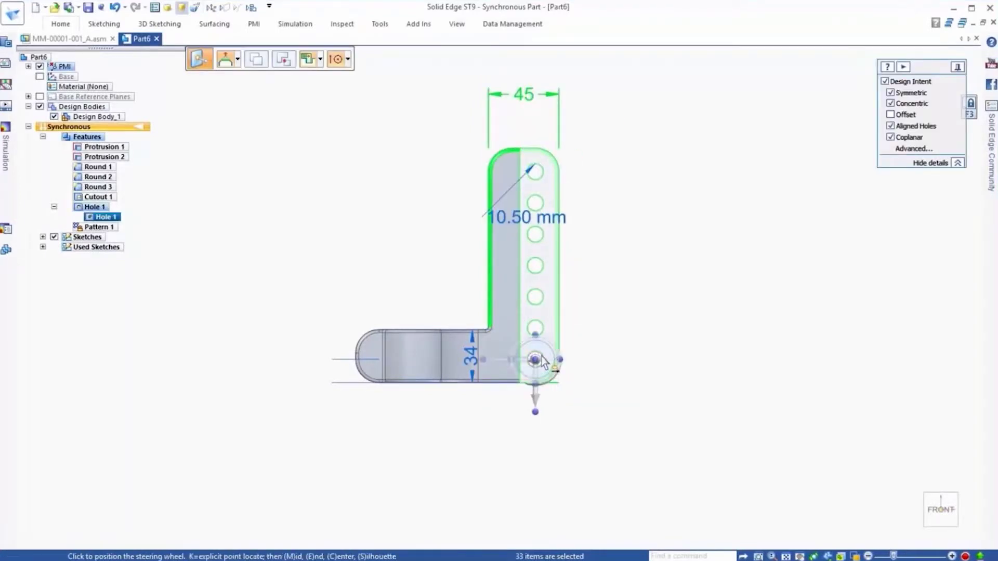
left_click(540, 359)
left_click(536, 337)
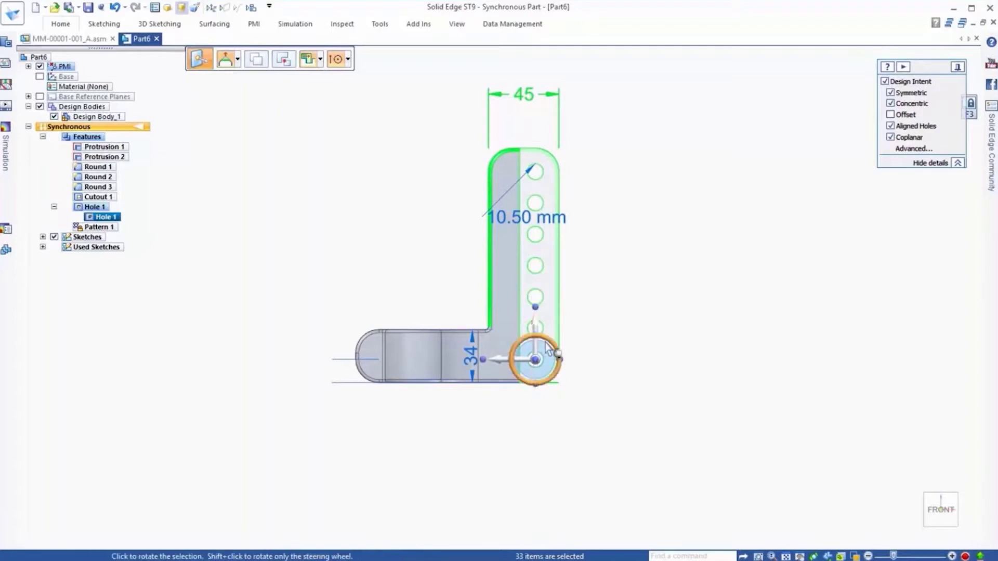
left_click(535, 336)
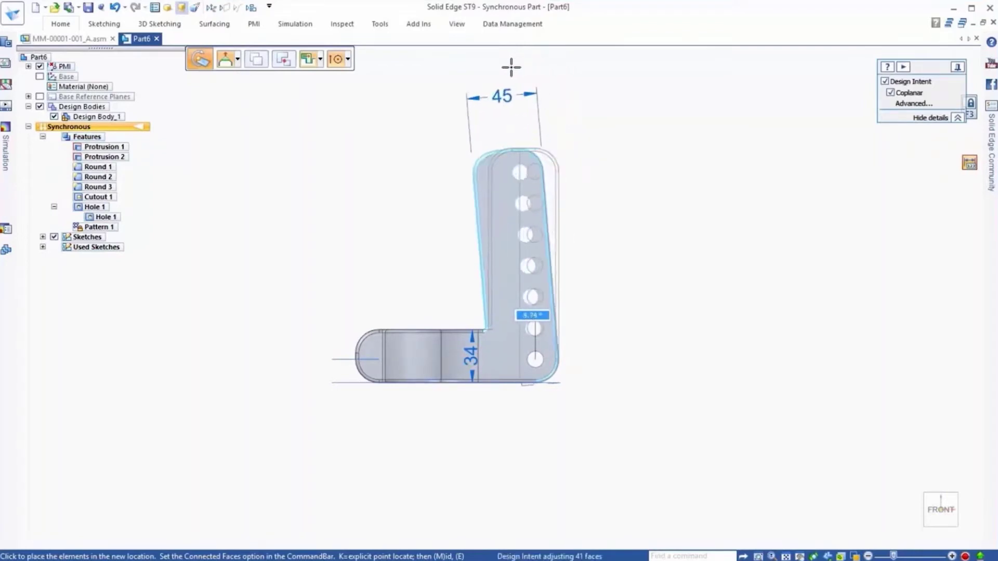
key("Return")
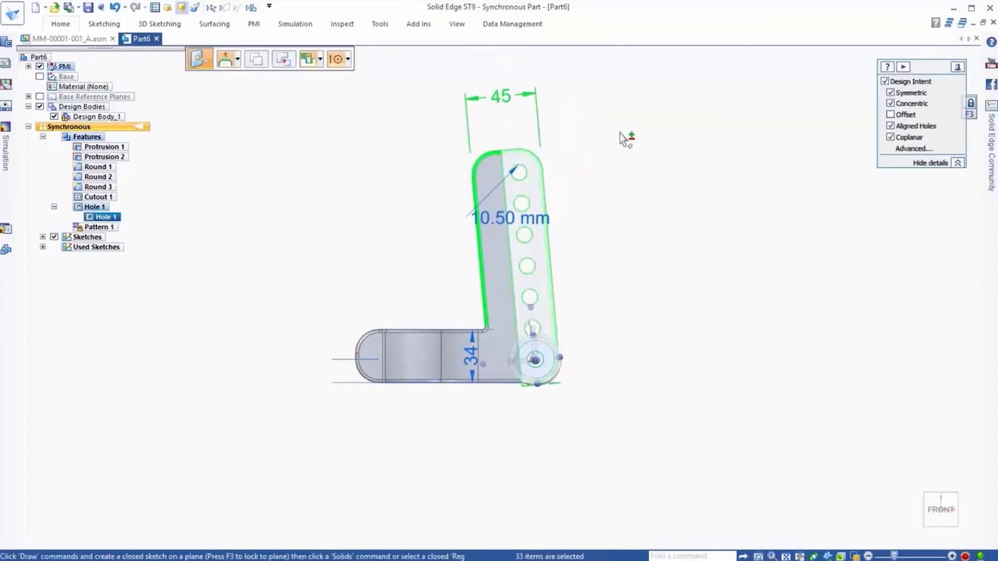
key("Escape")
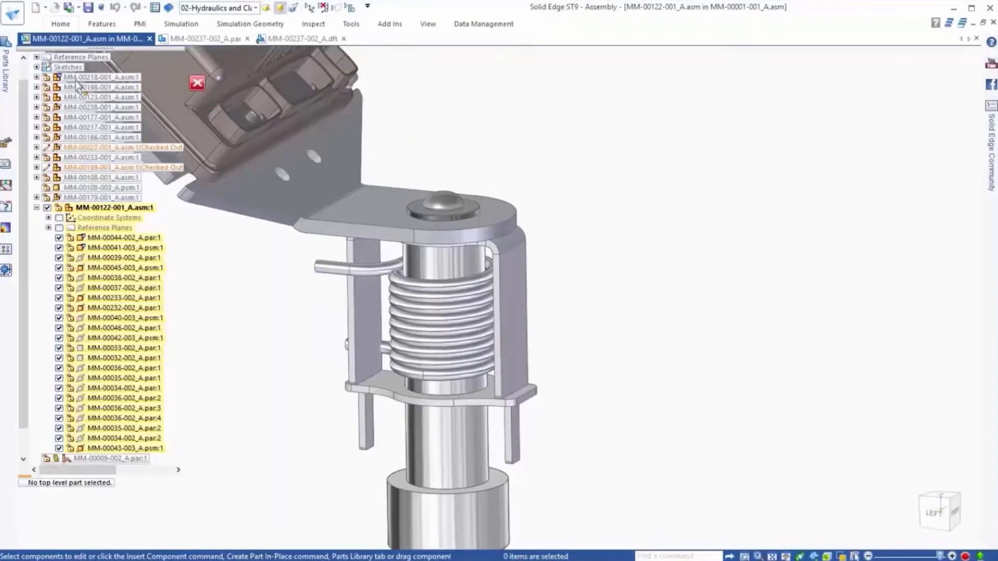
Place MM-00237-002_A from the parts library onto the spring shaft, relate it to the shaft's collar, and flip its orientation
left_click(5, 67)
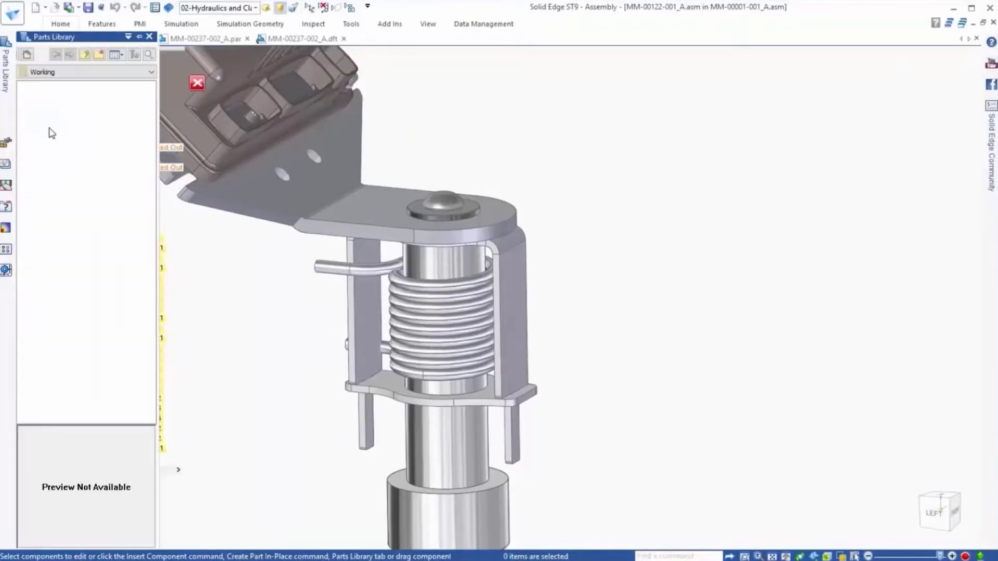
left_click_drag(50, 119, 791, 267)
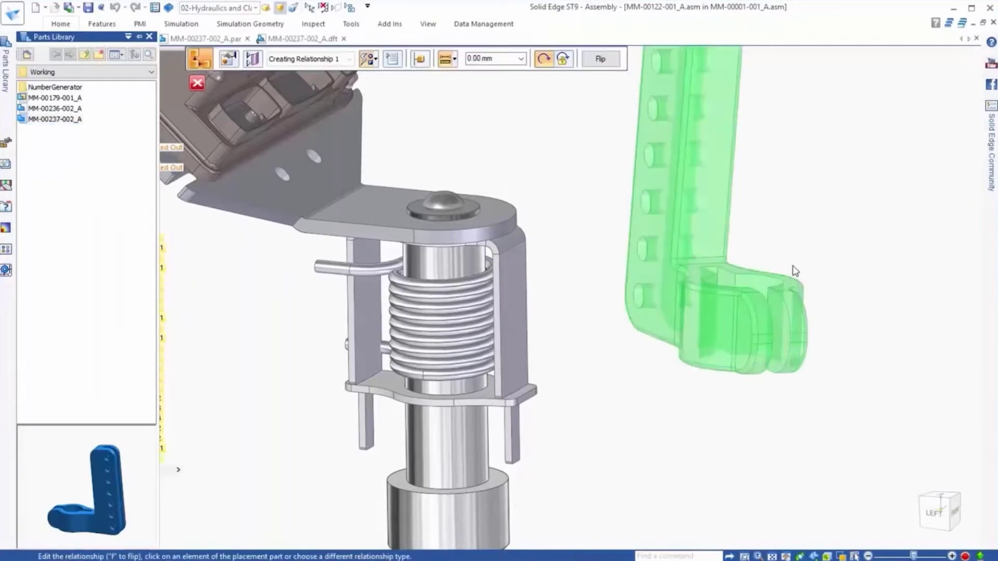
left_click(759, 281)
left_click(466, 446)
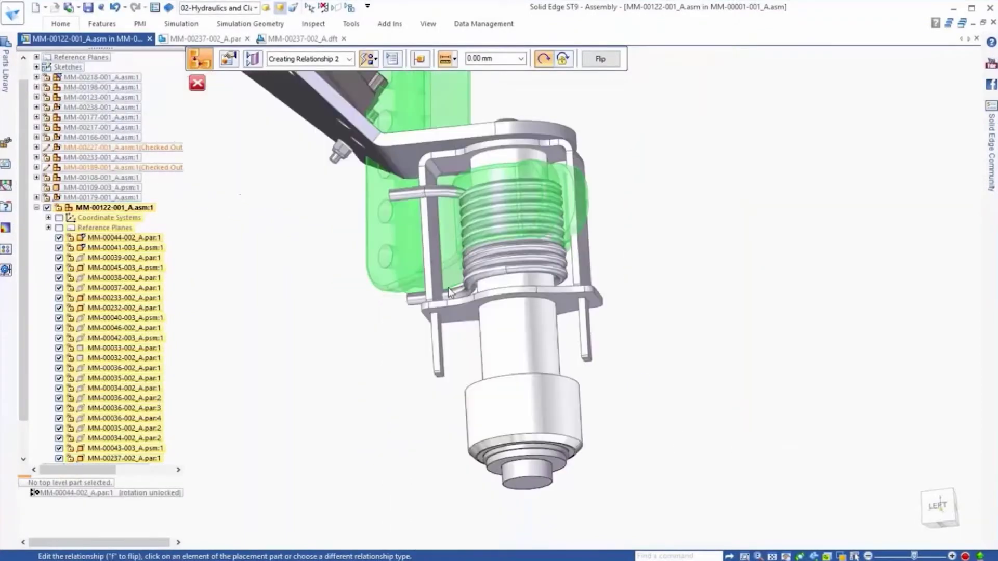
left_click(527, 469)
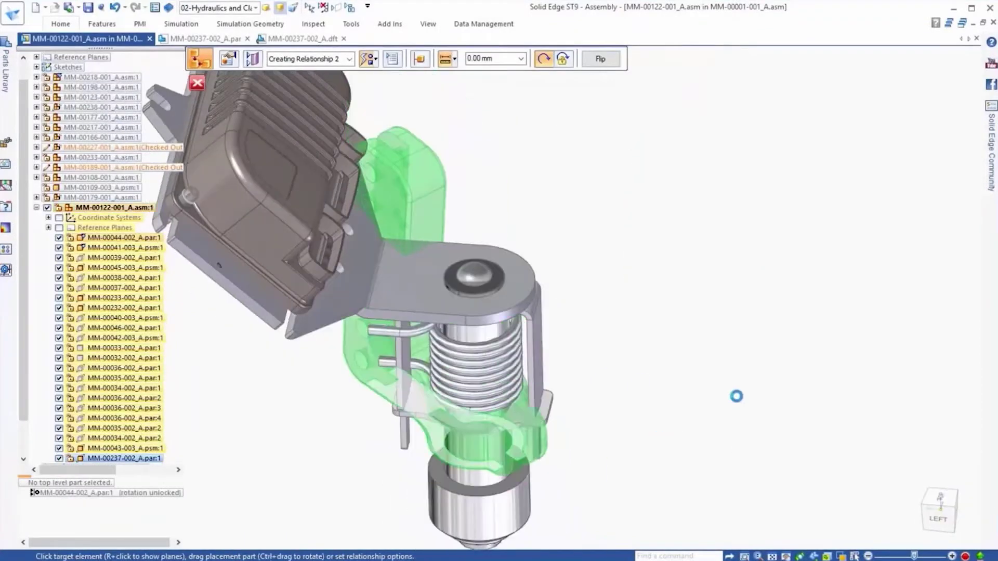
key("f")
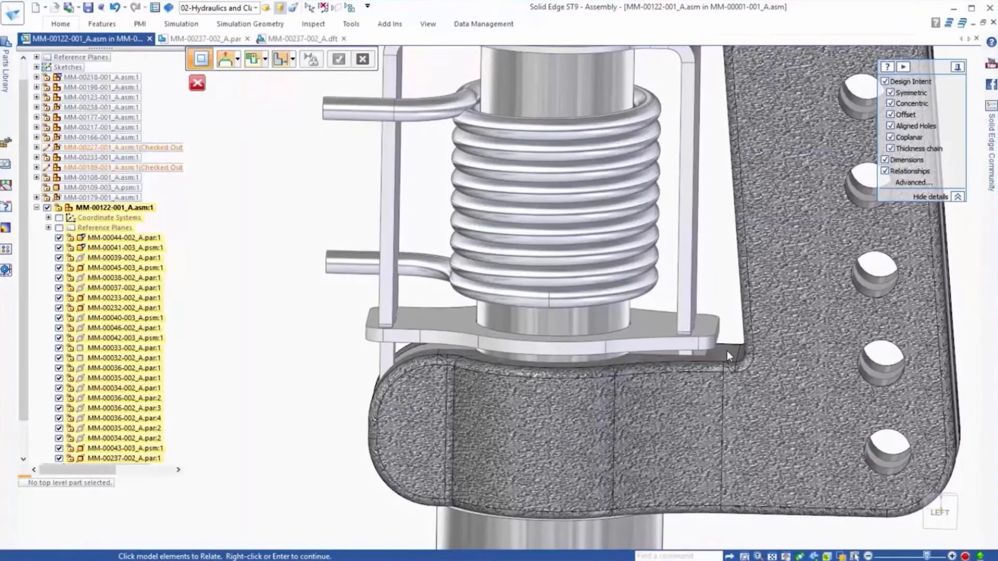
Relate the clamp's upper face to the underside of the spring bracket's lower plate and accept the change
left_click(727, 350)
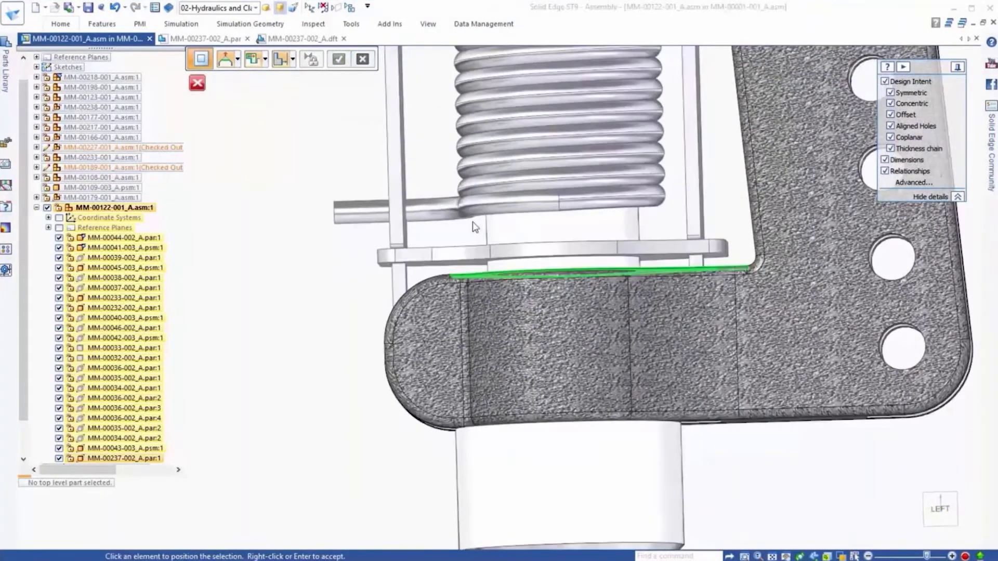
left_click(439, 263)
left_click(402, 267)
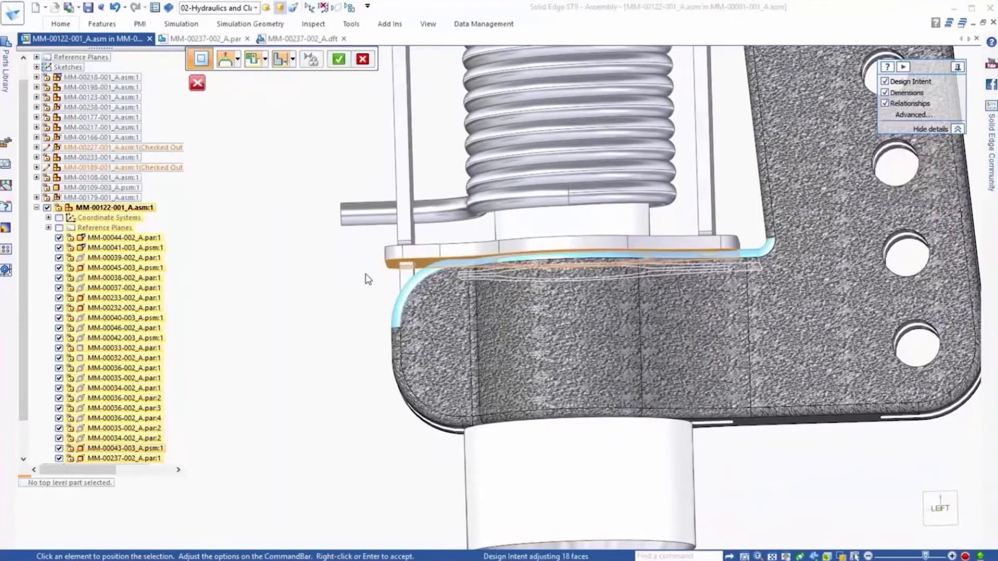
right_click(368, 279)
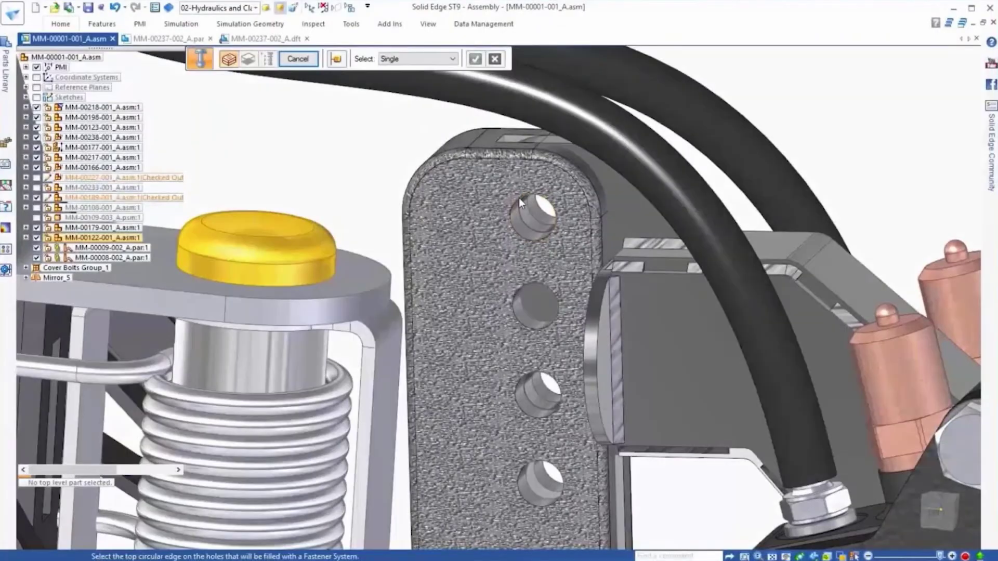
Define a fastener system through the upright arm's first and third holes, including a representative bottom hole on the opposite side
left_click(519, 199)
left_click(520, 379)
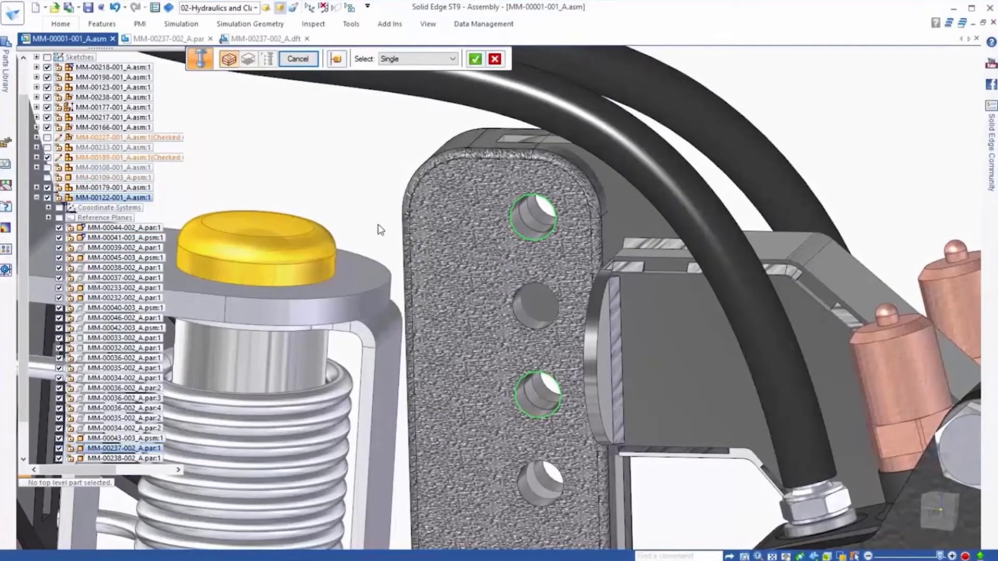
right_click(368, 184)
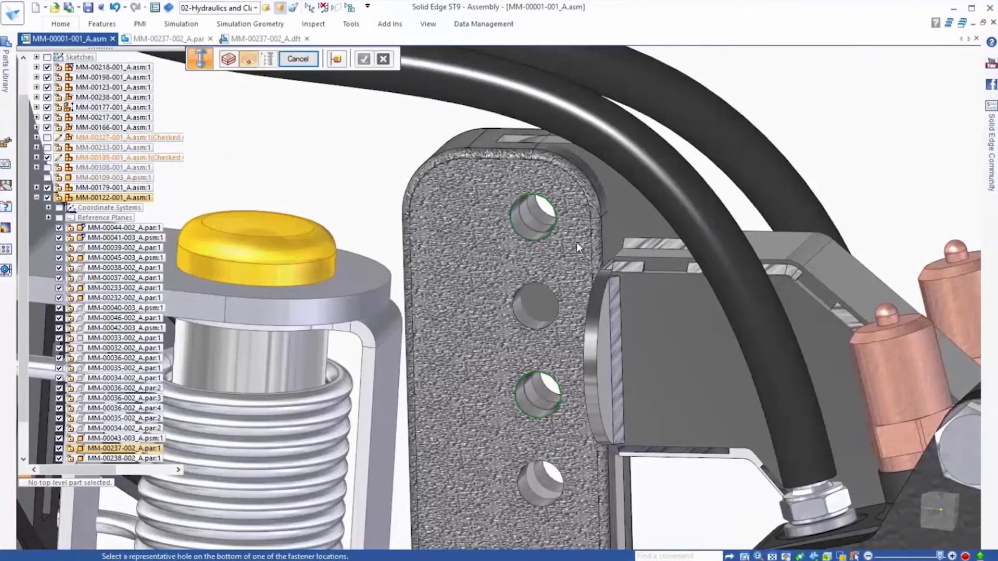
middle_click_drag(601, 242, 301, 273)
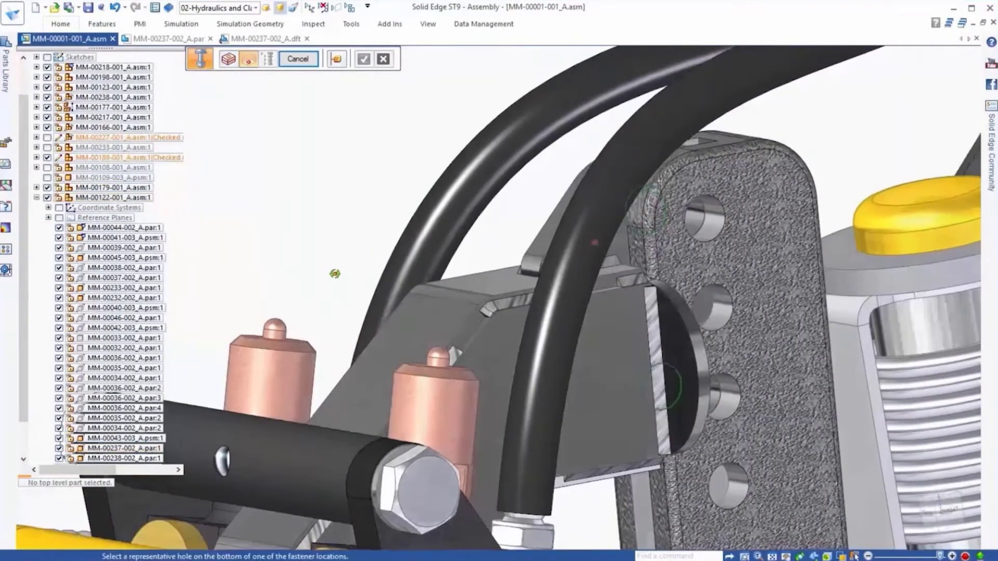
left_click(716, 225)
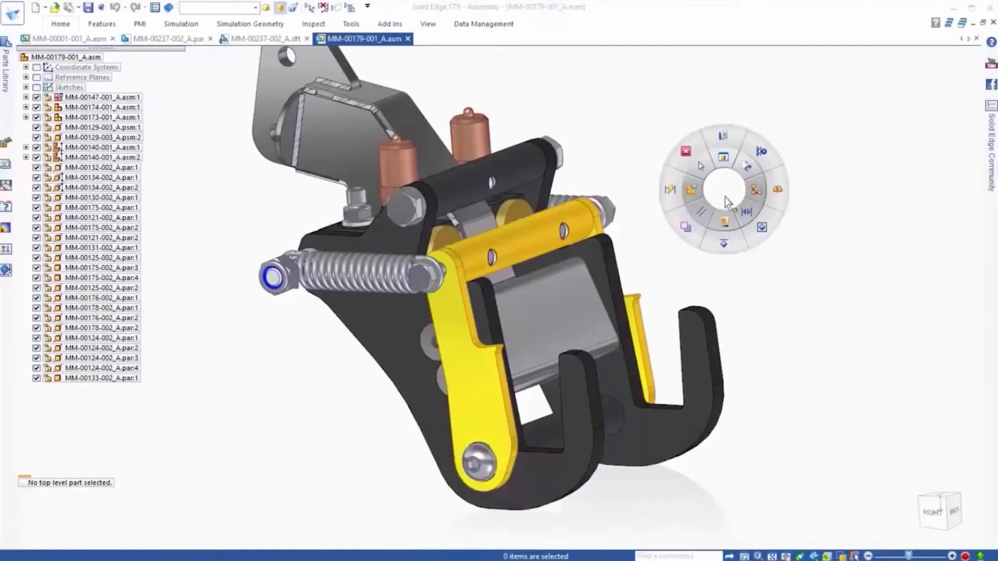
Move the yellow handle of the hook assembly and set it as the first selection for an interference check
left_click(724, 217)
left_click_drag(545, 233, 574, 231)
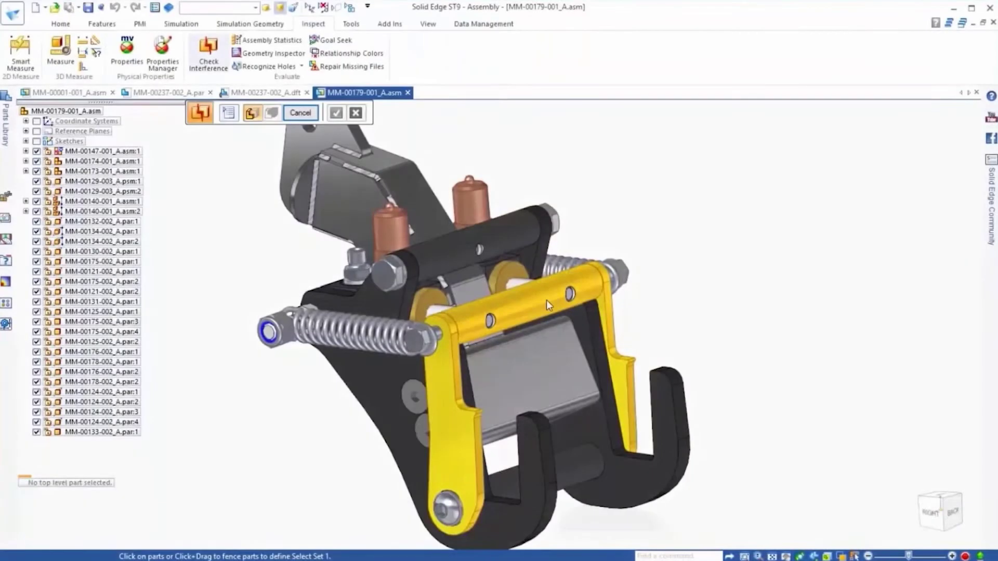
left_click(546, 301)
right_click(678, 194)
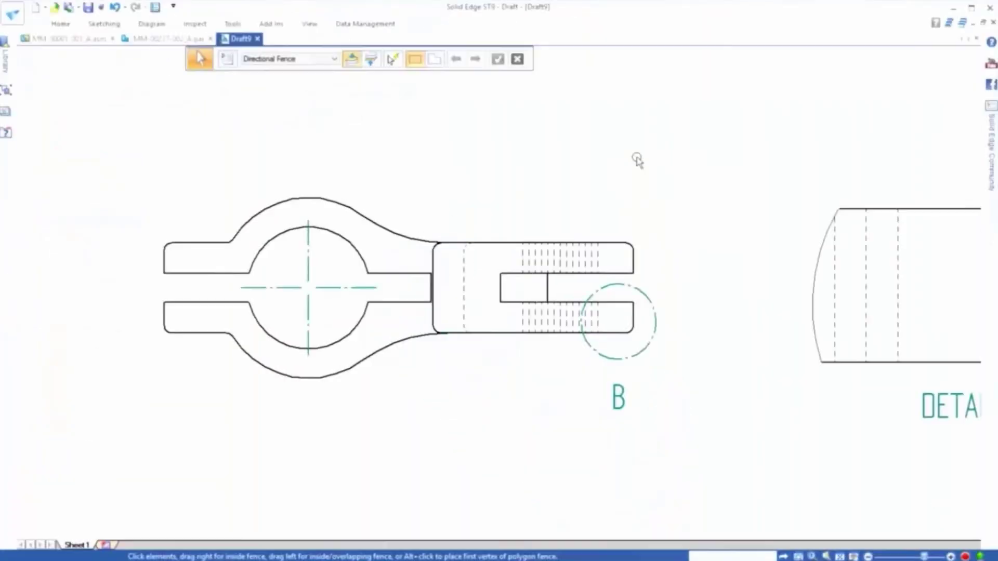
Retrieve the model dimensions into the clamp's top drawing view
right_click(639, 158)
left_click(602, 119)
left_click(337, 200)
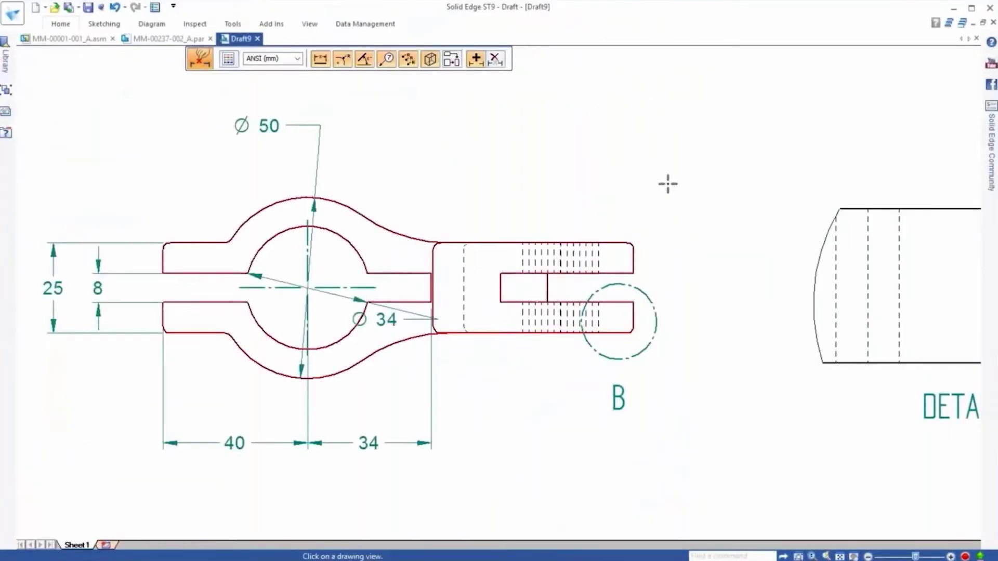
key("Escape")
Reposition the 50 mm and 34 mm diameter dimensions around the clamp's top view
left_click(320, 136)
left_click_drag(261, 126, 207, 129)
left_click(415, 320)
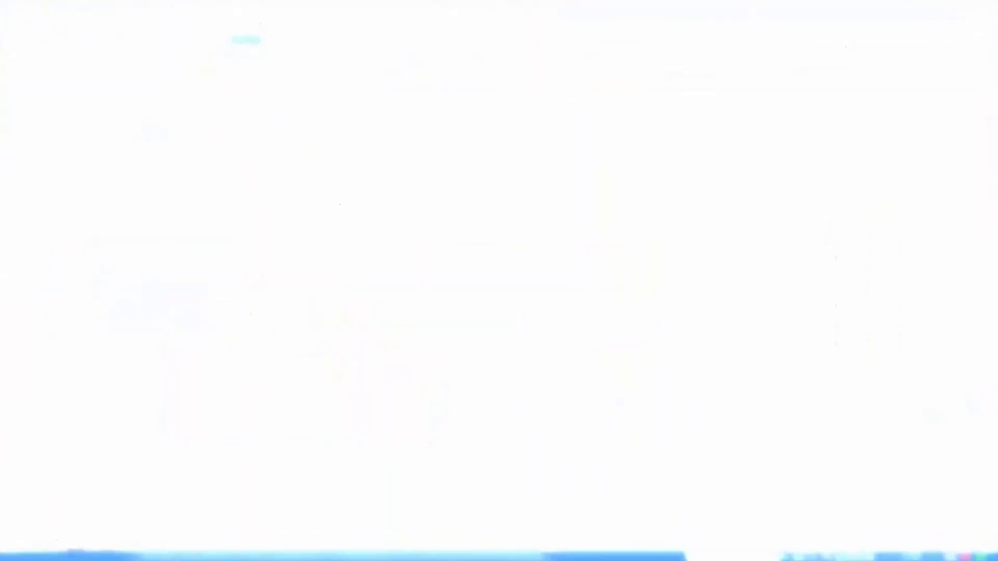
Examine the Dimension Tracker report for the clamp arm drawing, moving it clear of the sheet
left_click(584, 260)
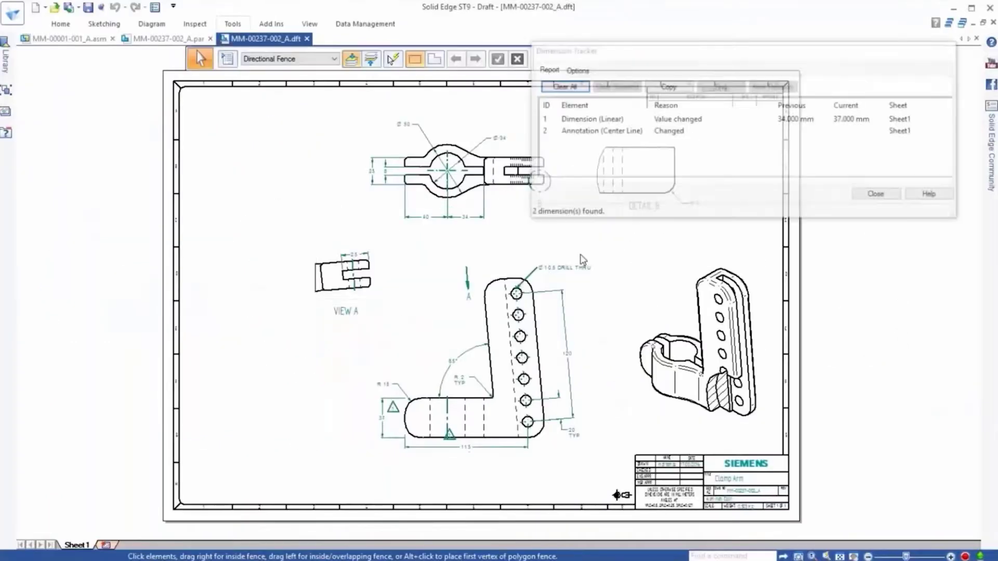
left_click_drag(714, 50, 717, 21)
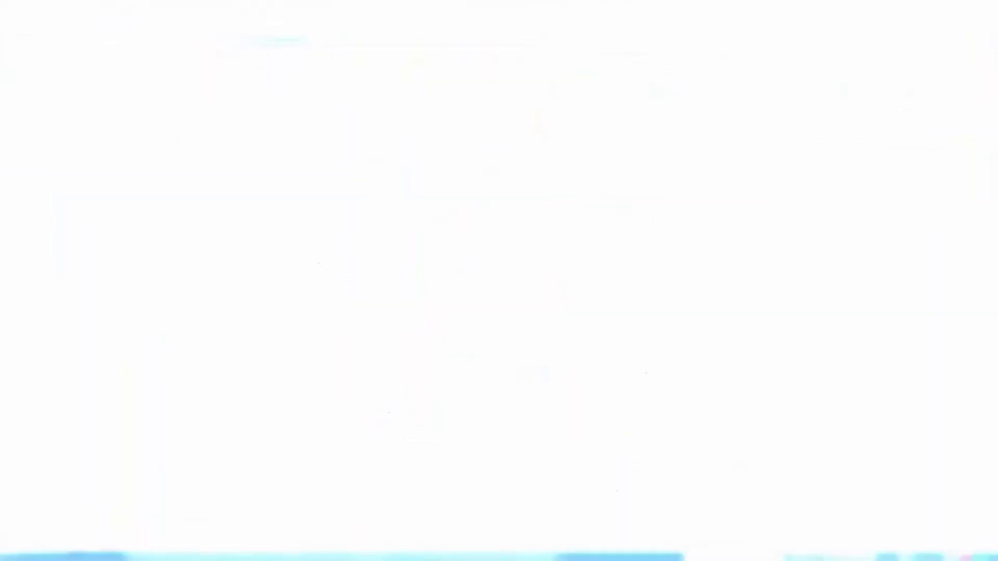
Place a parts list for the exploded assembly view beside it on the drawing sheet
right_click(611, 200)
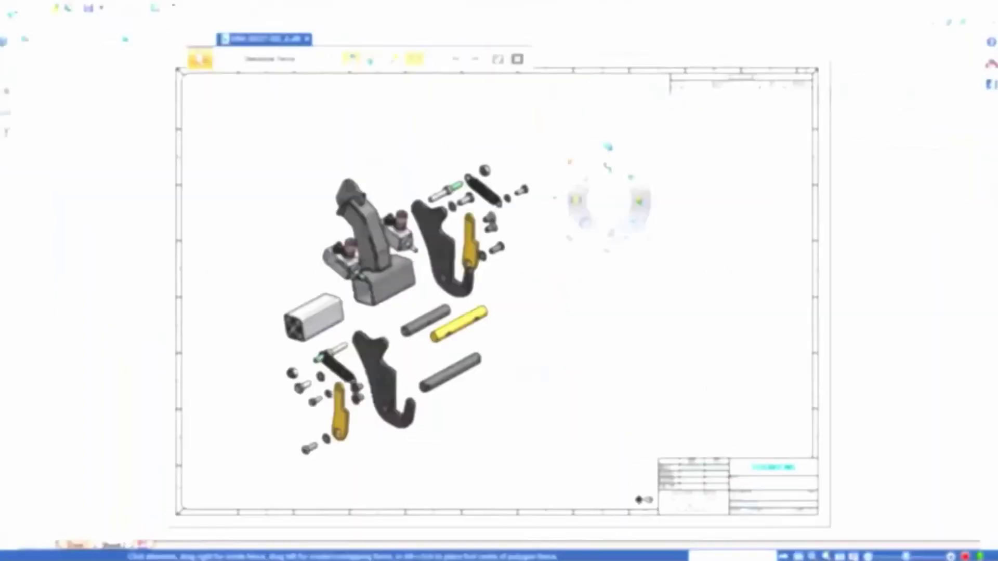
left_click(608, 151)
left_click(508, 201)
left_click(572, 125)
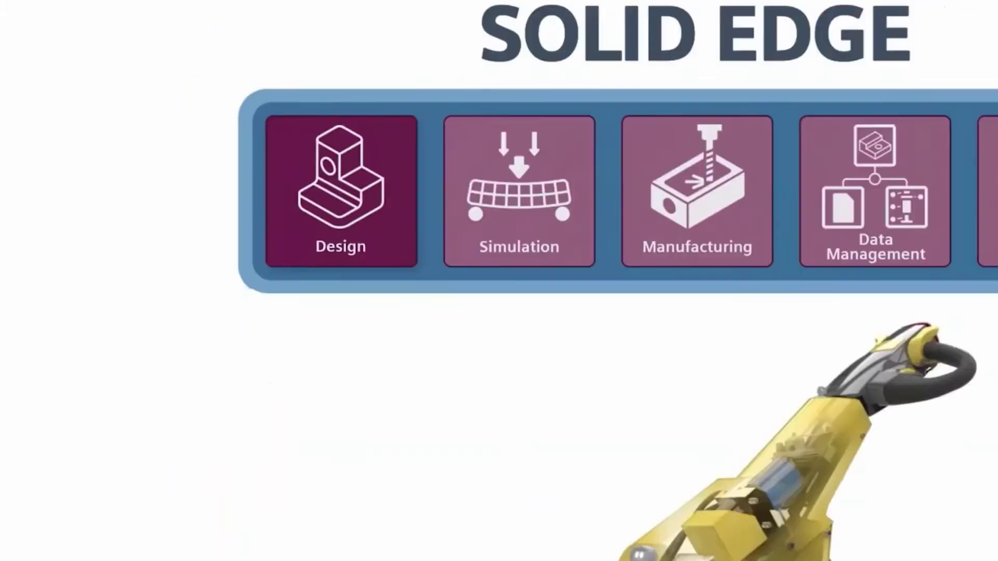
key("alt+Tab")
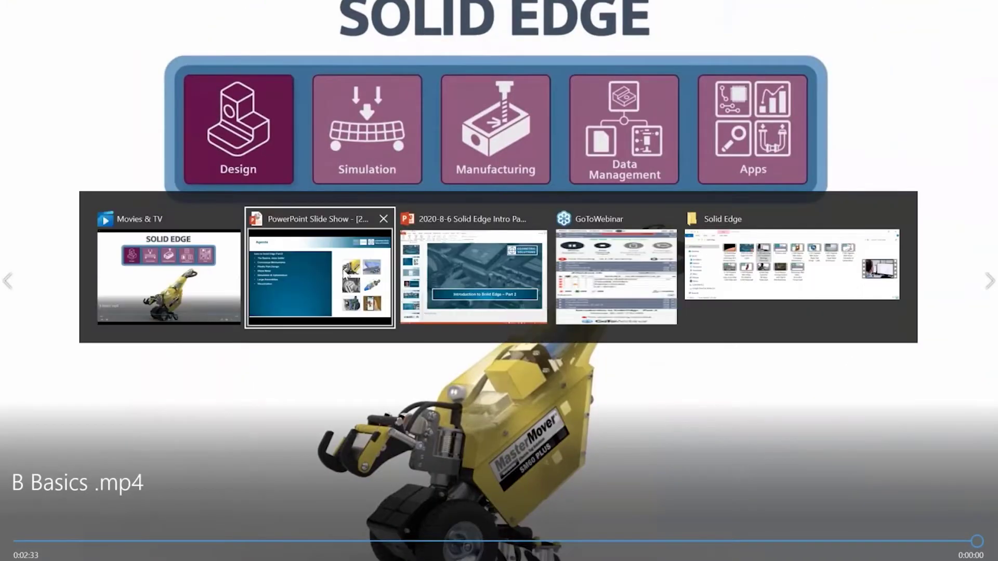
left_click(322, 233)
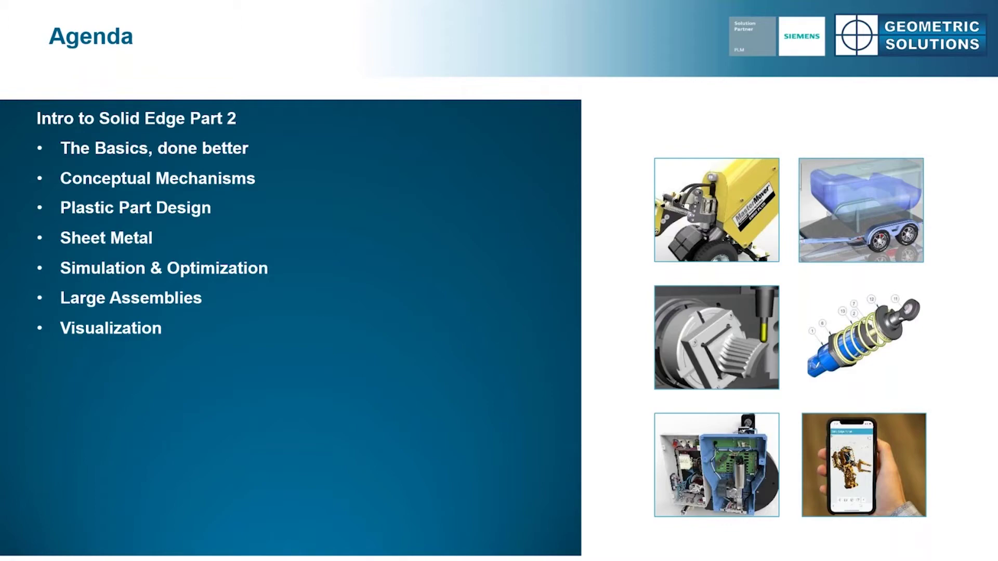
key("alt+Tab")
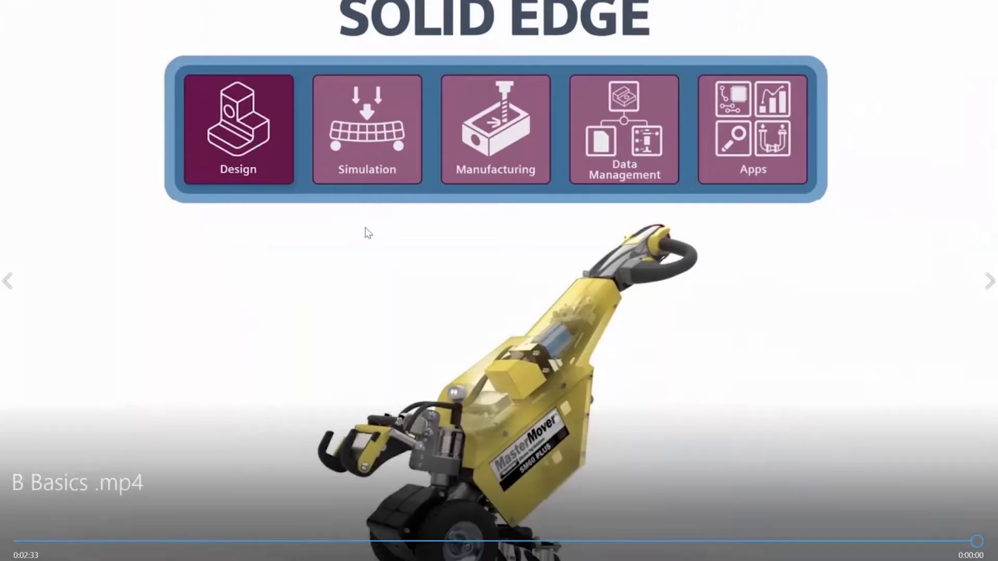
left_click(989, 283)
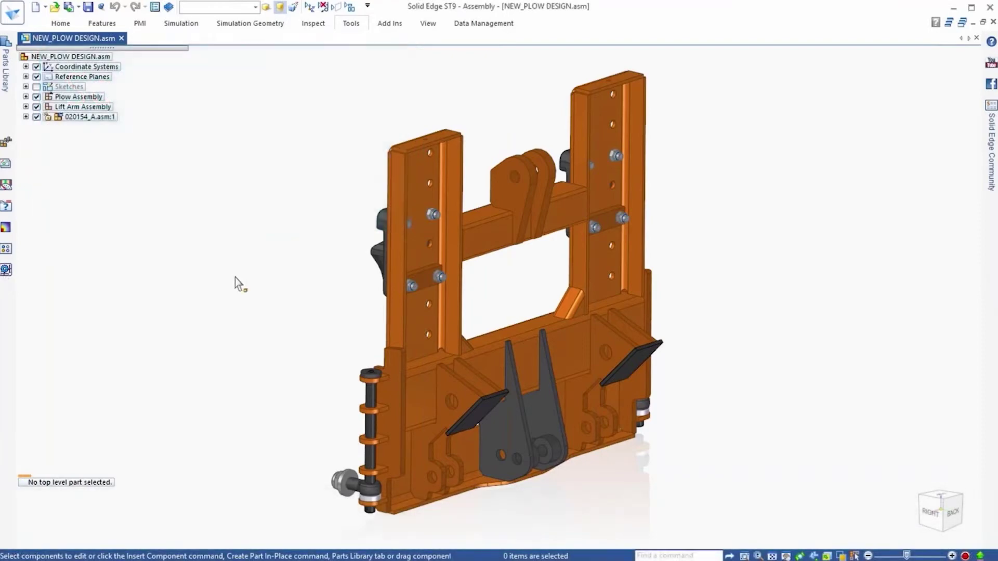
Add a virtual assembly named Pivot Arm Assembly to the plow design in the Virtual Component Structure Editor
left_click(354, 27)
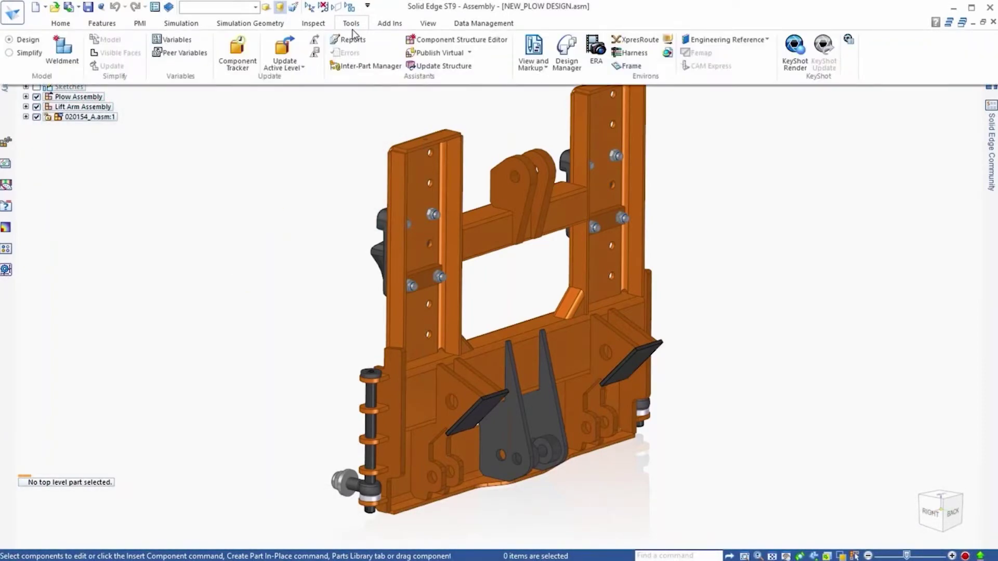
left_click(411, 41)
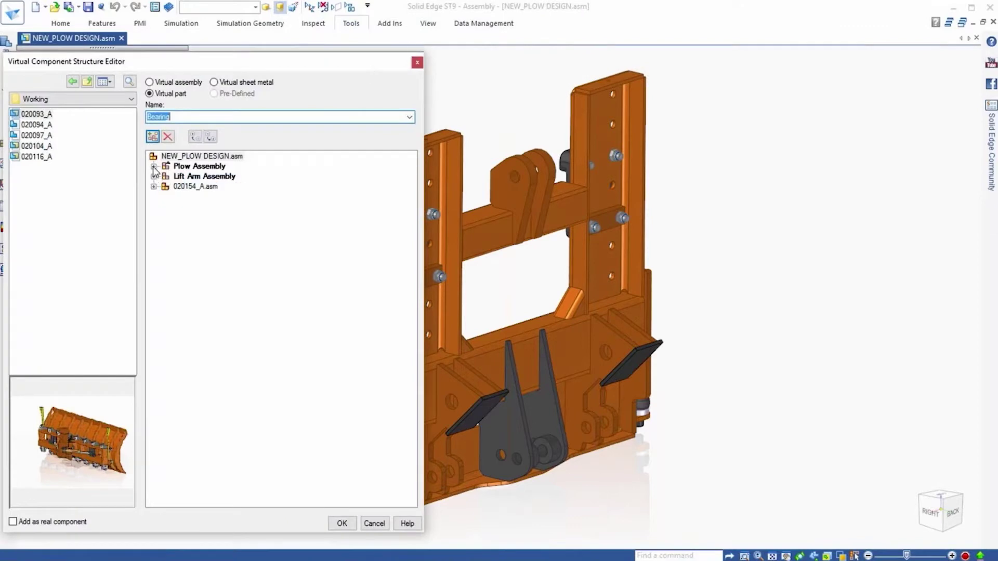
left_click(153, 166)
left_click(153, 337)
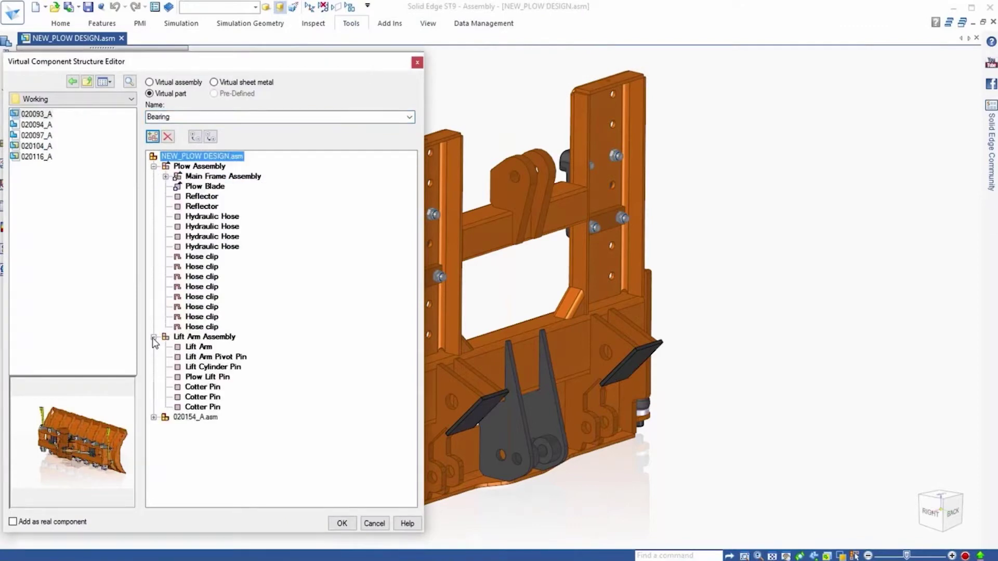
left_click(155, 83)
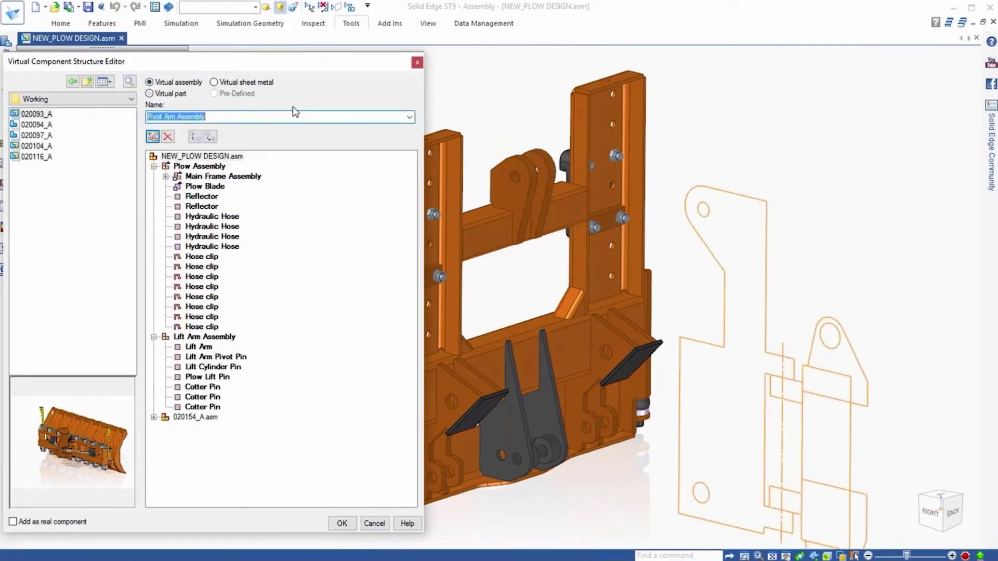
left_click(409, 117)
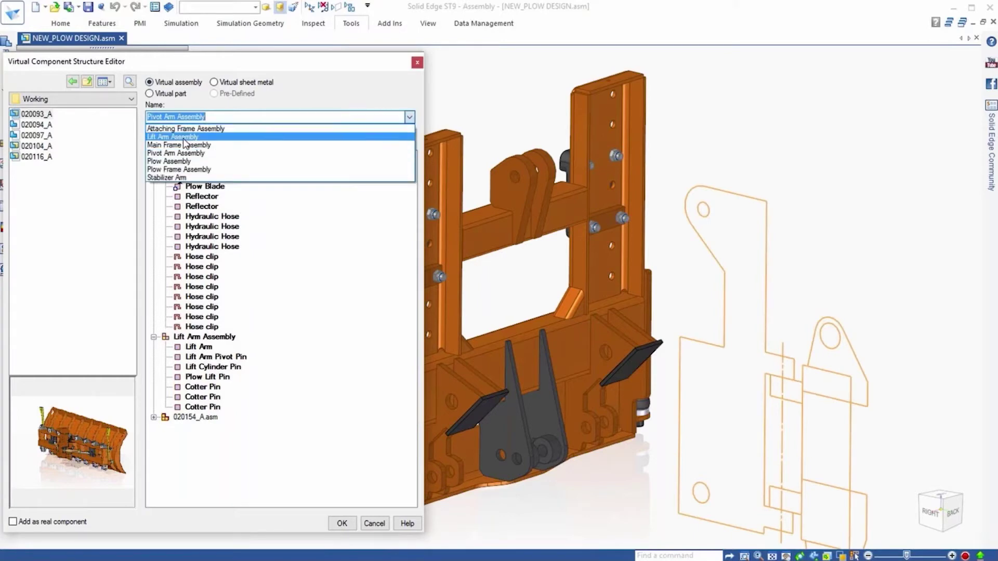
left_click(159, 153)
left_click(152, 136)
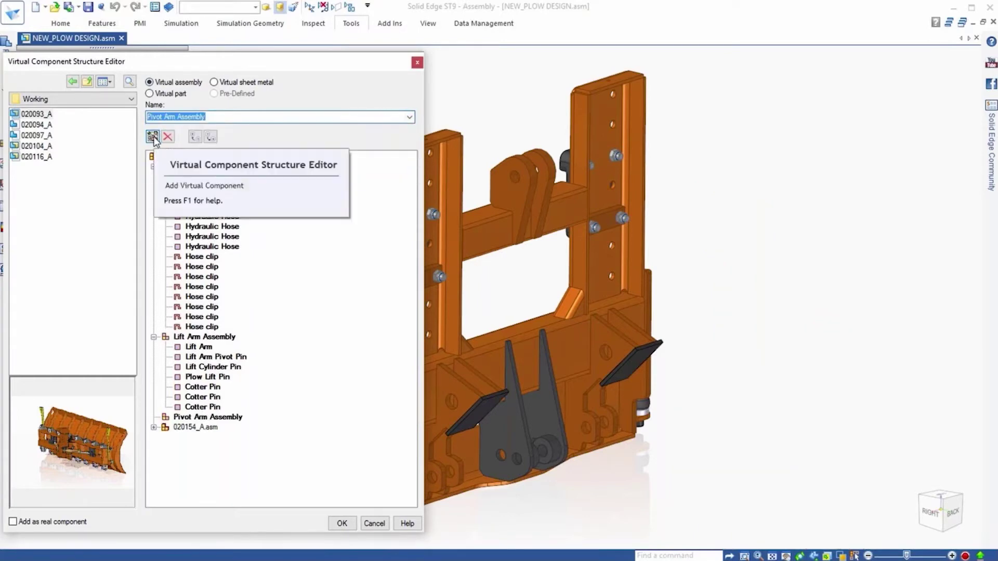
Move the Pivot Arm Assembly under Plow Assembly and add a second Pivot Arm Assembly beside it
left_click(181, 418)
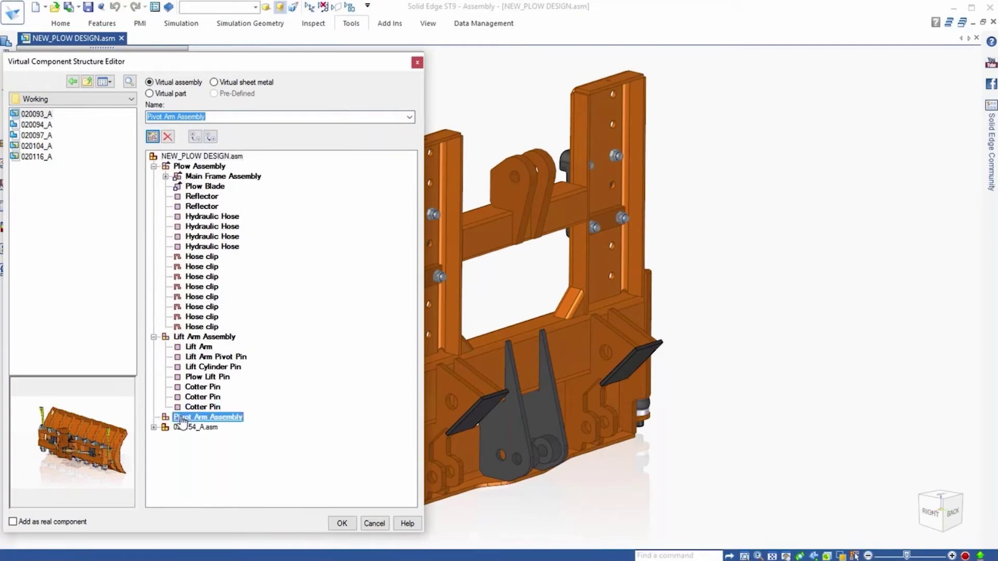
left_click_drag(182, 419, 177, 316)
left_click_drag(184, 173, 182, 169)
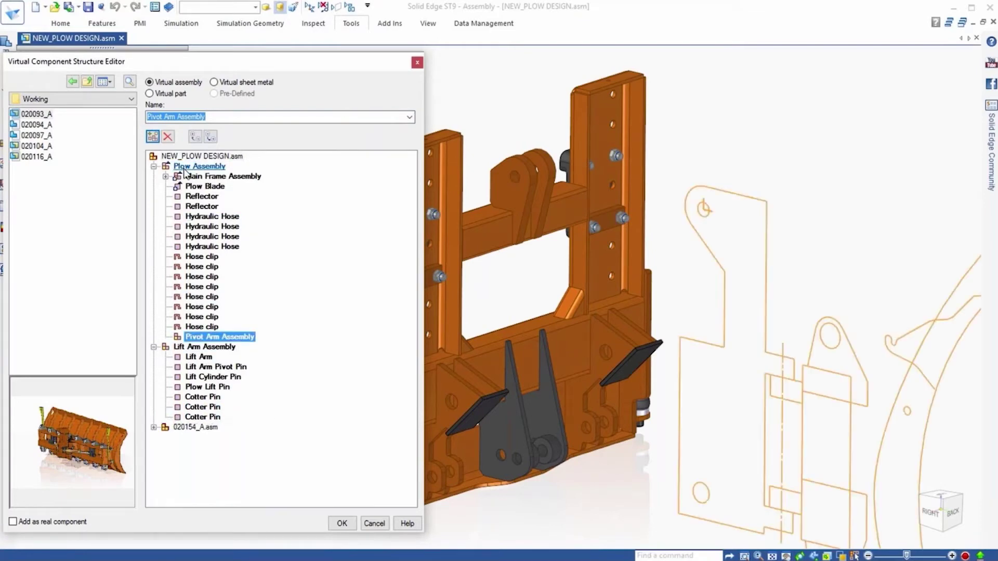
left_click(152, 136)
Add one Pivot Arm and two Bearing virtual parts to each Pivot Arm Assembly
left_click(187, 337)
left_click(149, 93)
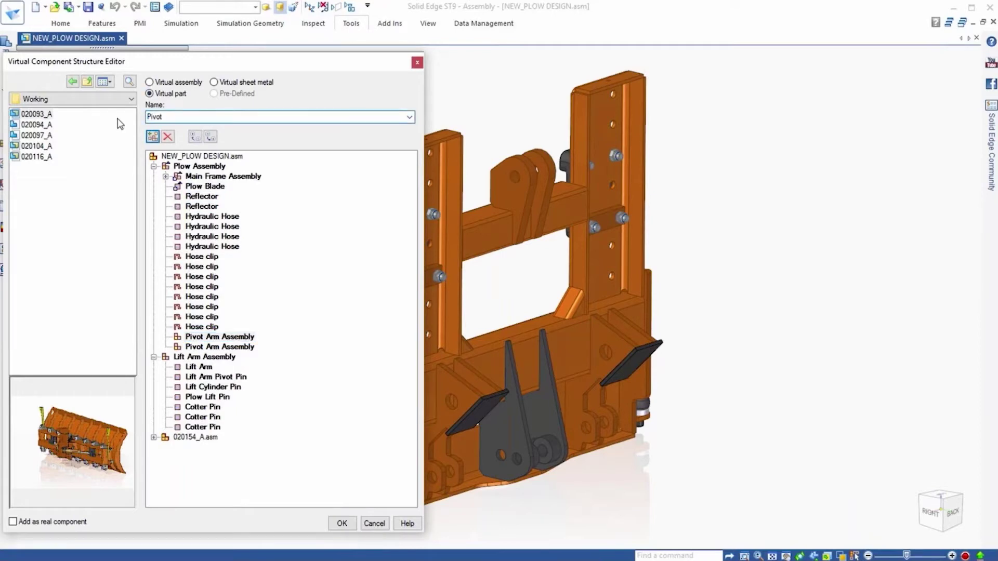
left_click(152, 137)
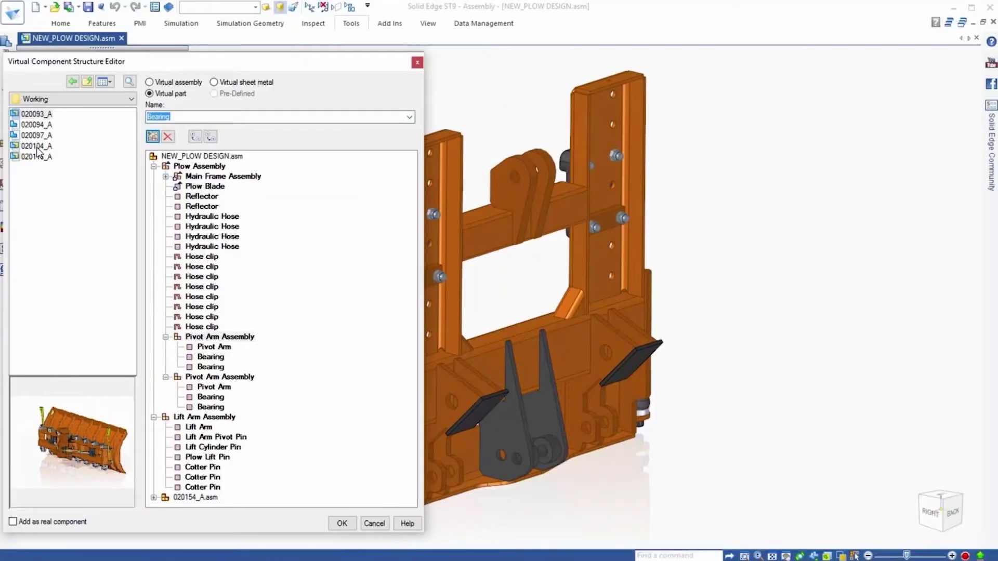
Add the existing 020104_A assembly directly under NEW_PLOW DESIGN.asm and accept the virtual structure
left_click(37, 147)
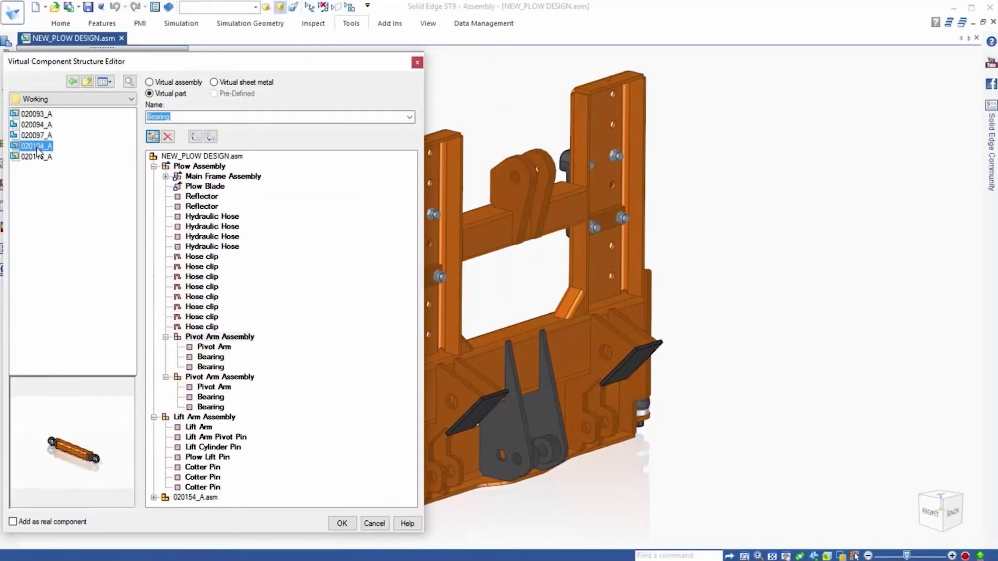
left_click_drag(40, 152, 168, 159)
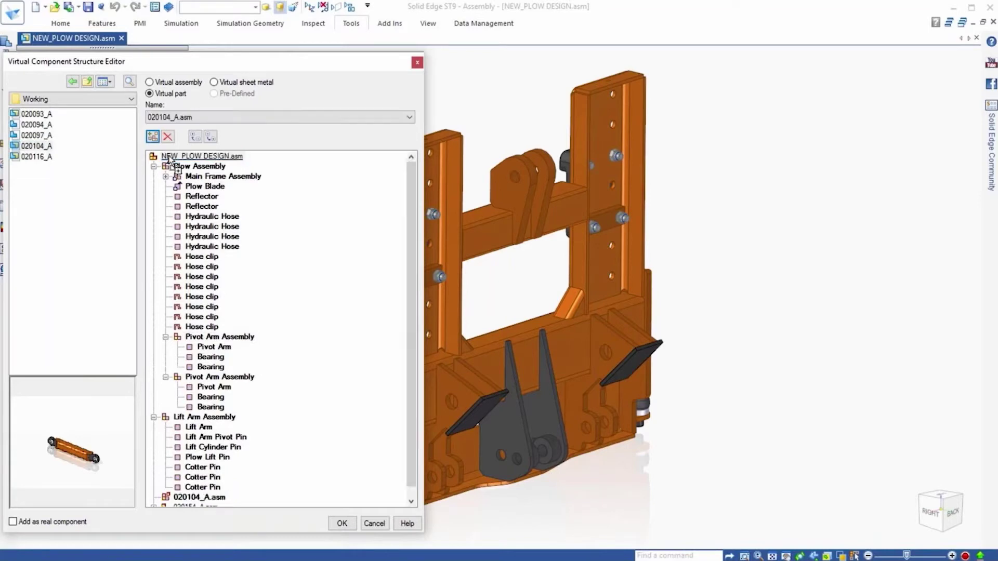
scroll(413, 400, "down", 1)
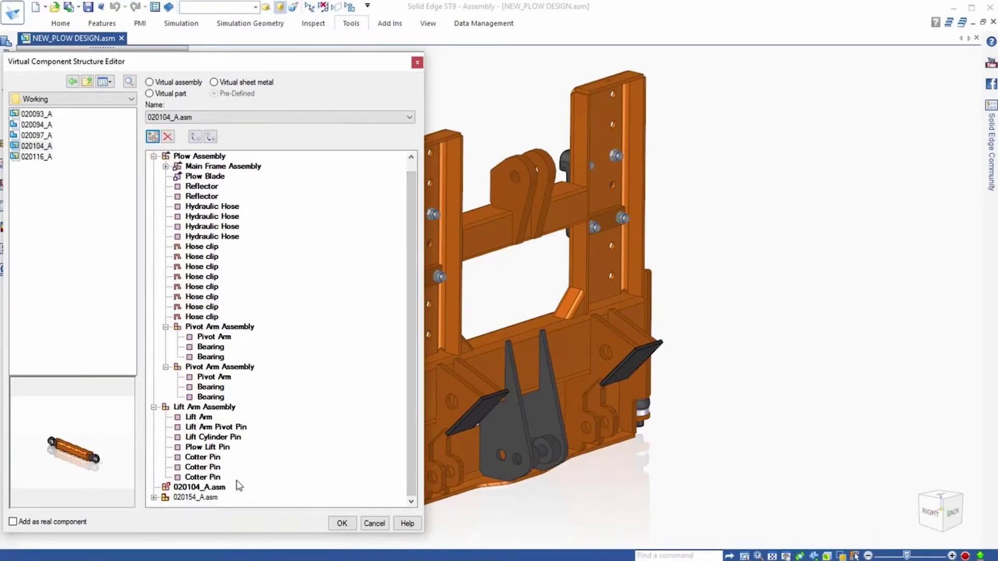
left_click(341, 523)
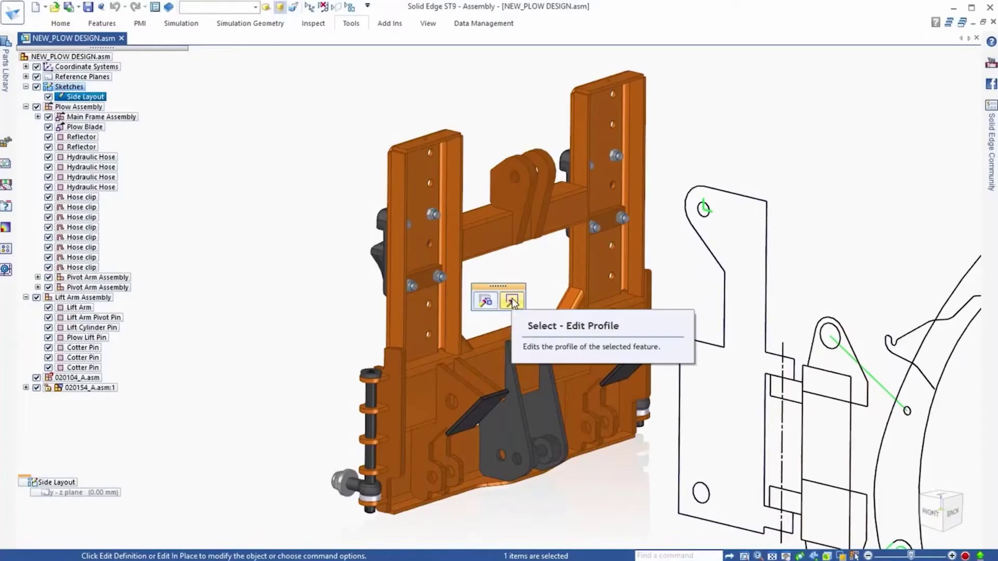
In the Side Layout sketch profile, draw 80 mm diameter circles centred on the frame lug hole, on the blue bracket's upper hole and below between them
left_click(509, 301)
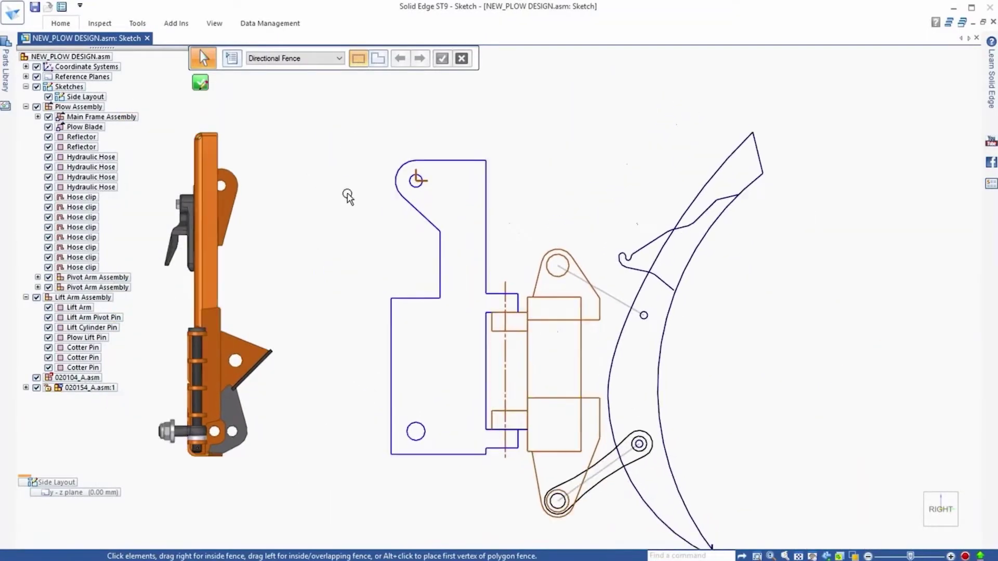
right_click(441, 216)
left_click(489, 212)
left_click(289, 286)
right_click(409, 210)
left_click(418, 182)
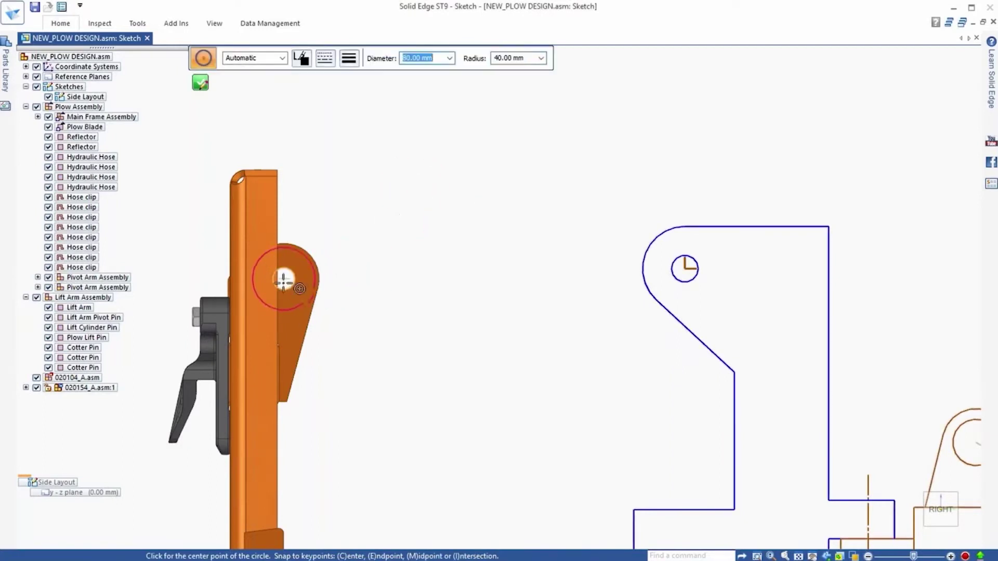
left_click(283, 279)
left_click(685, 269)
left_click(547, 343)
Draw a concentric 40 mm diameter circle inside each of the three 80 mm circles
type("40")
key("Return")
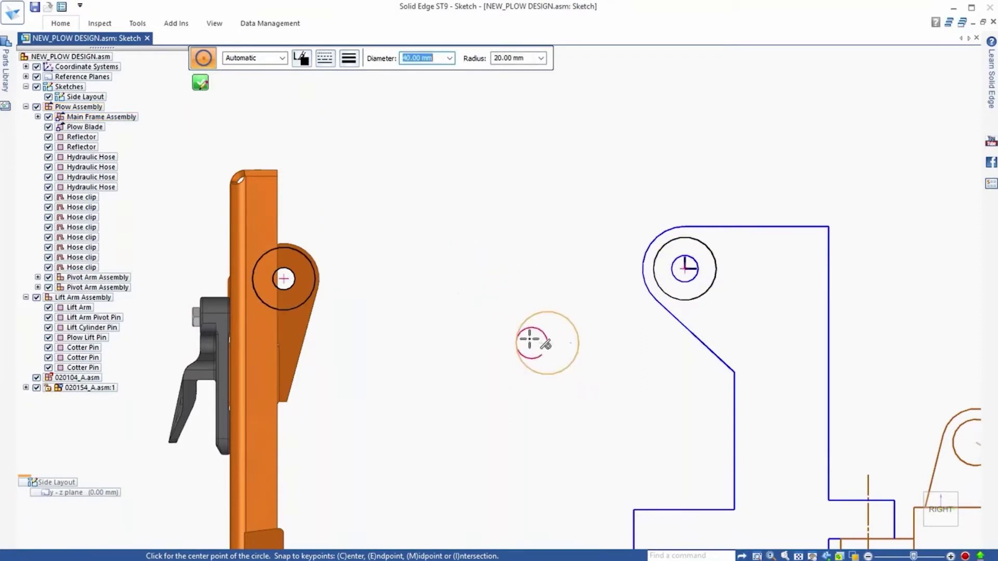
left_click(548, 343)
left_click(685, 269)
left_click(283, 279)
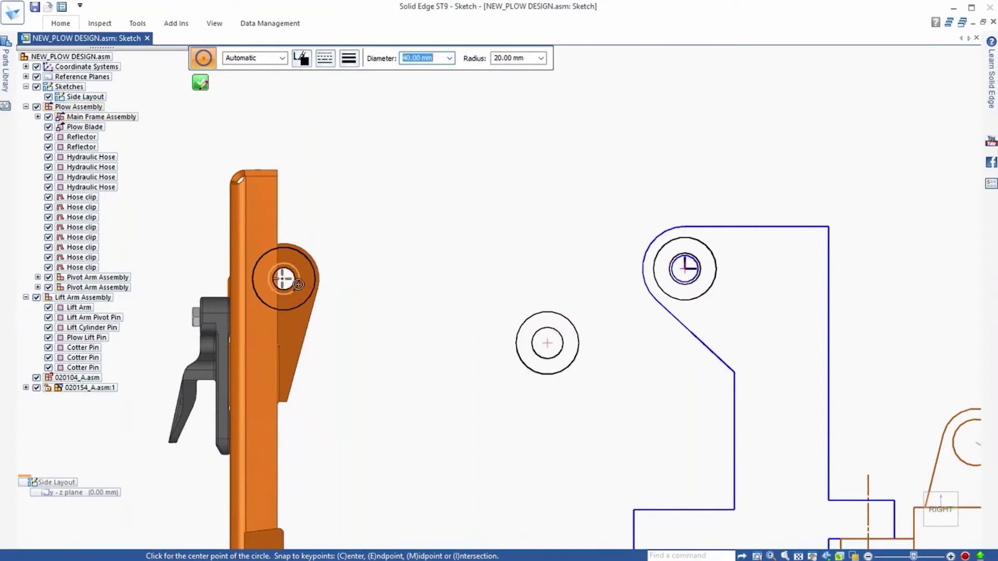
key("Escape")
Draw the lift arm's upper and lower edges as lines tangent to the two outer 80 mm circles
right_click(443, 177)
left_click(475, 175)
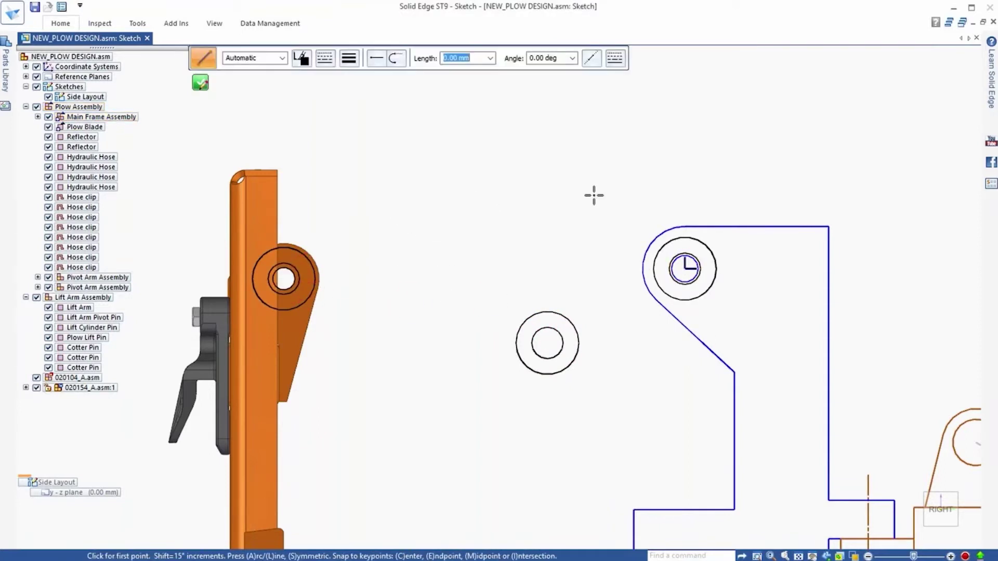
left_click(698, 240)
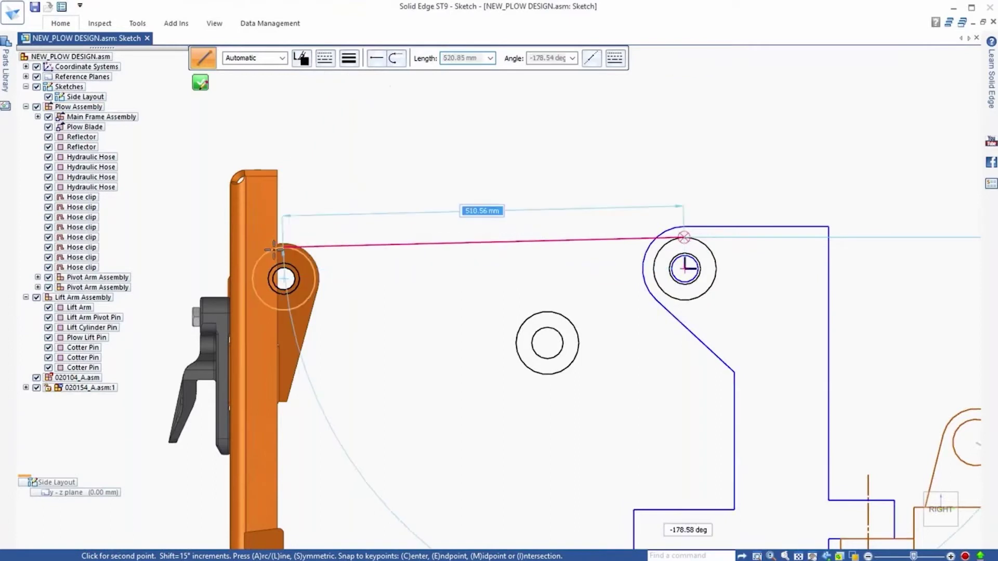
left_click(241, 268)
left_click(285, 311)
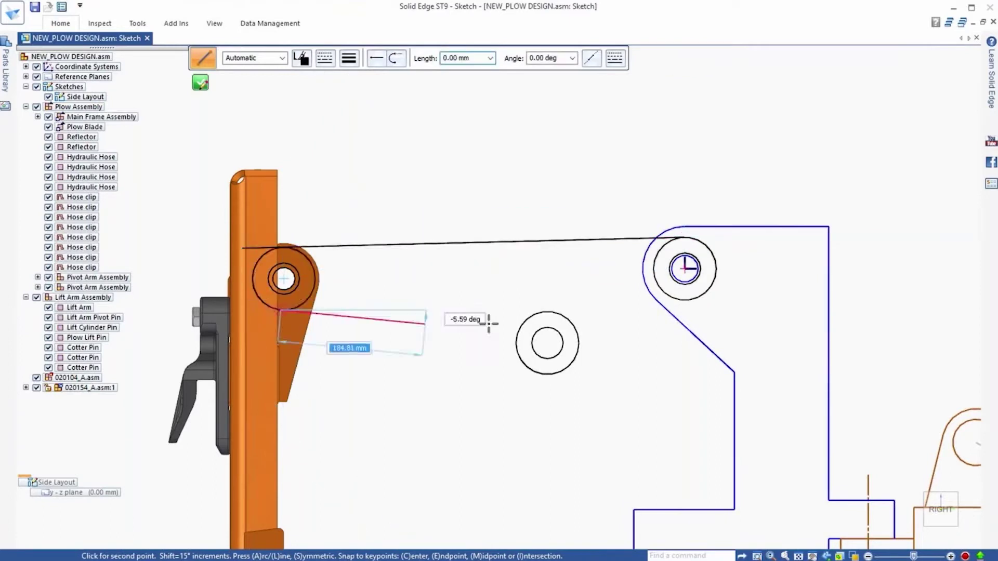
left_click(727, 299)
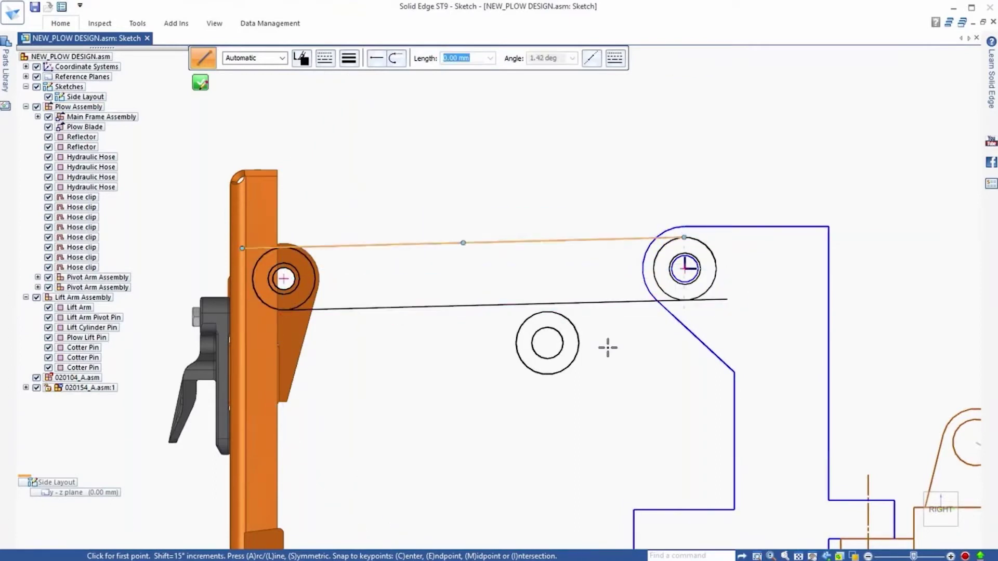
Draw two lines tangent to the sides of the middle 80 mm circle, extending up past the arm's lower edge
left_click(520, 366)
left_click(493, 279)
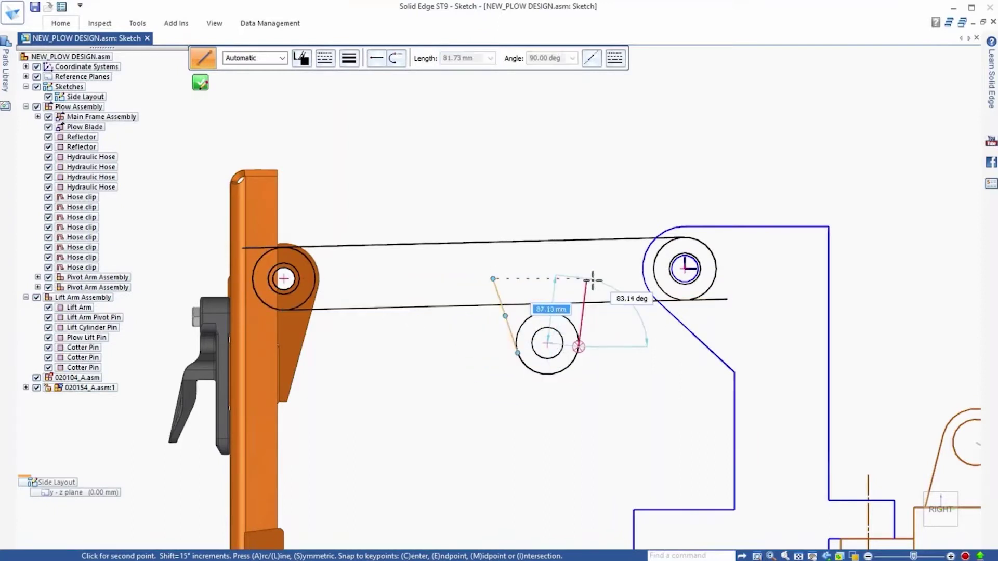
left_click(586, 281)
key("Escape")
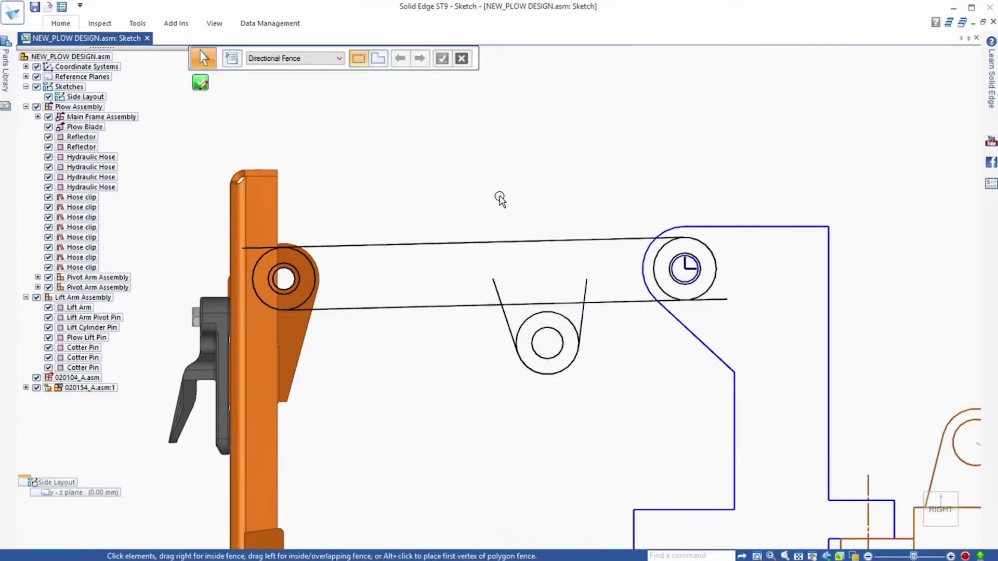
Trim the overhanging lines and inner arcs to leave a clean lift arm outline with its lower cylinder lug
right_click_drag(500, 198, 535, 234)
left_click_drag(253, 244, 252, 249)
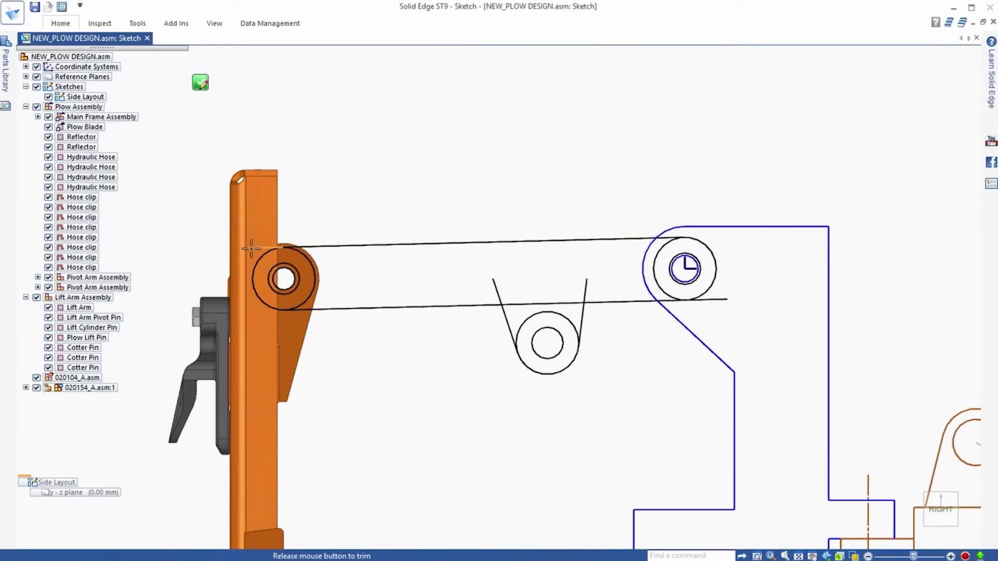
left_click(714, 300)
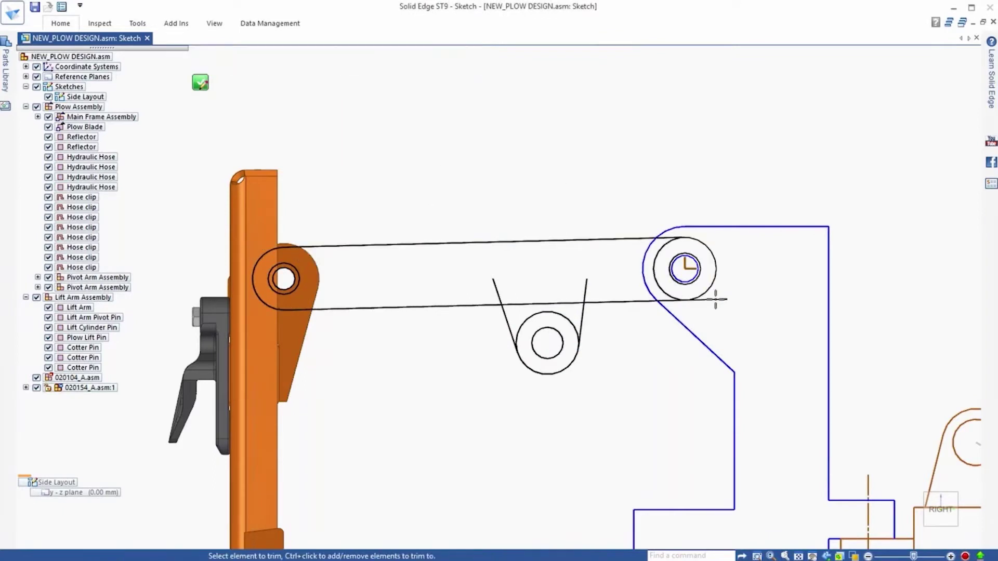
left_click(650, 285)
left_click_drag(449, 292, 504, 314)
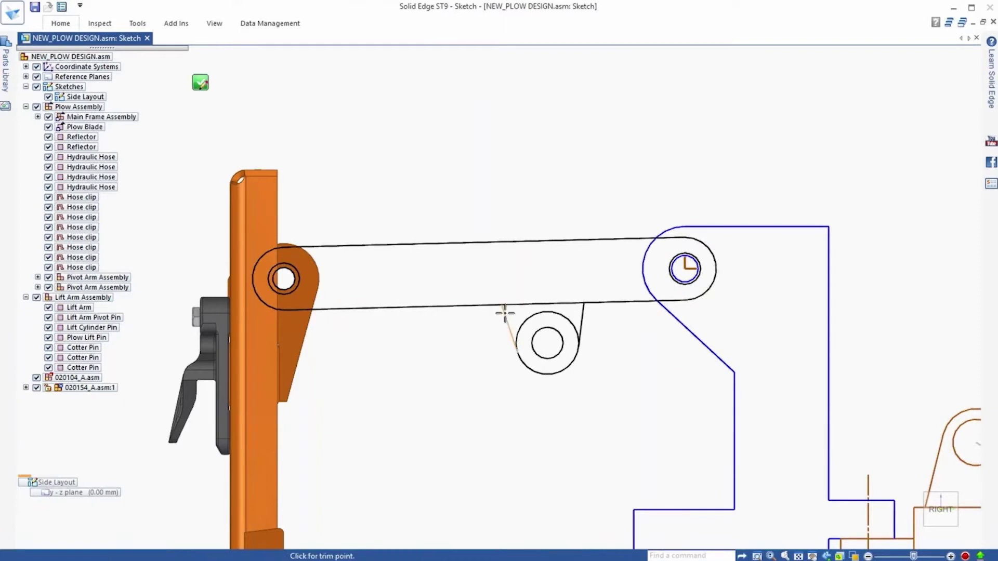
left_click(525, 319)
key("Escape")
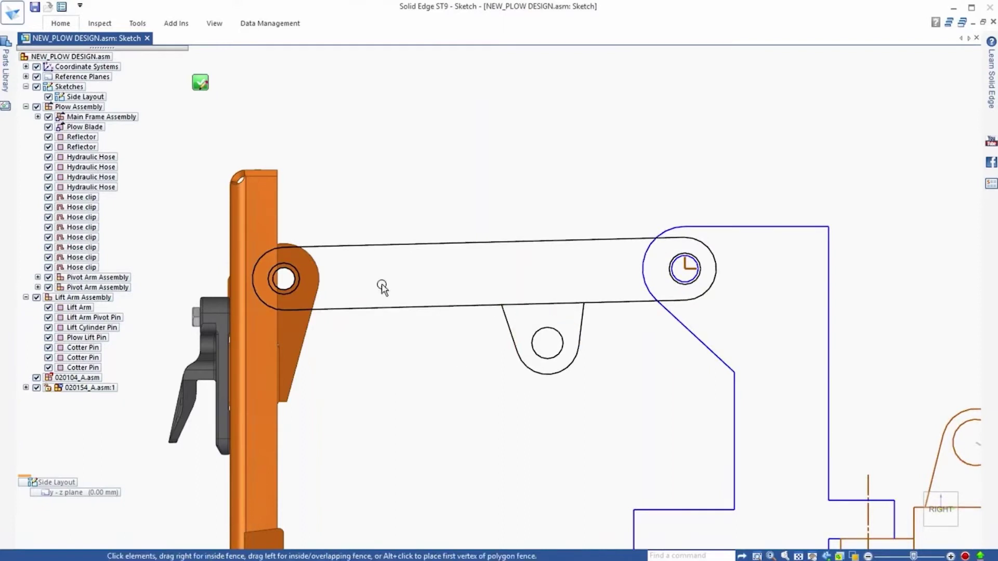
Define the Lift Arm virtual component from the arm outline, published on the top plane with its origin at the centre of the blue bracket's upper hole
right_click(81, 311)
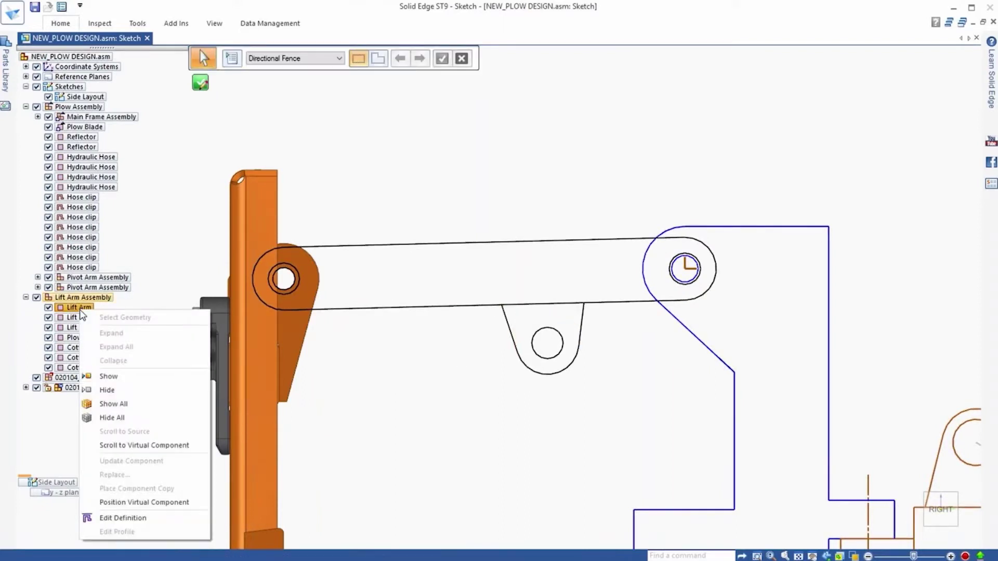
left_click(123, 518)
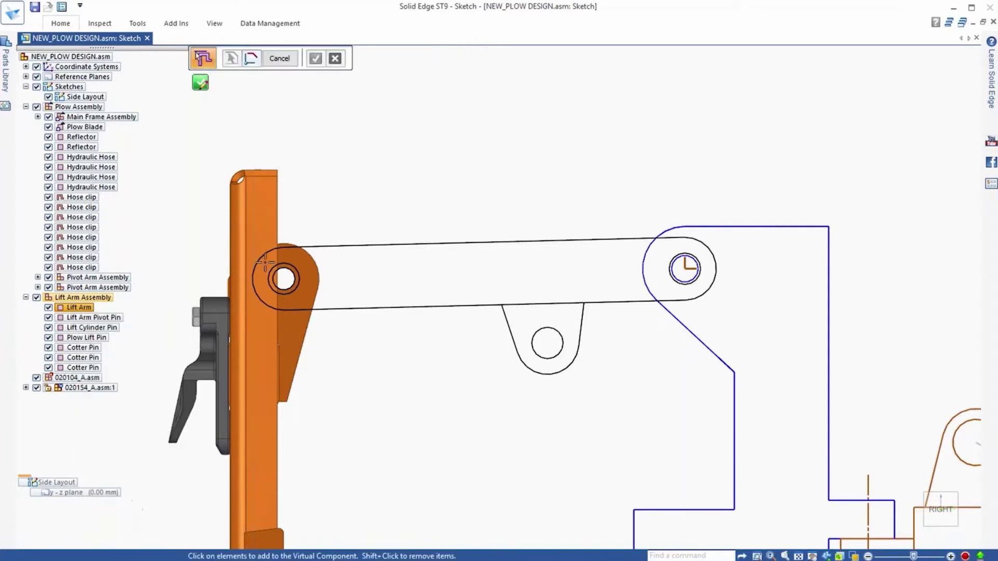
left_click(320, 307)
left_click_drag(349, 206, 760, 416)
right_click(427, 211)
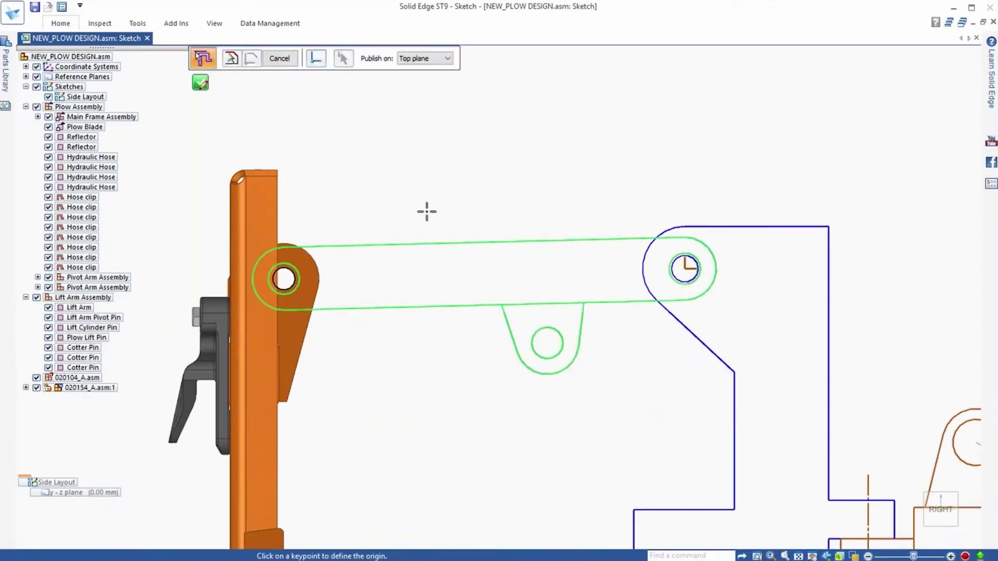
left_click(686, 267)
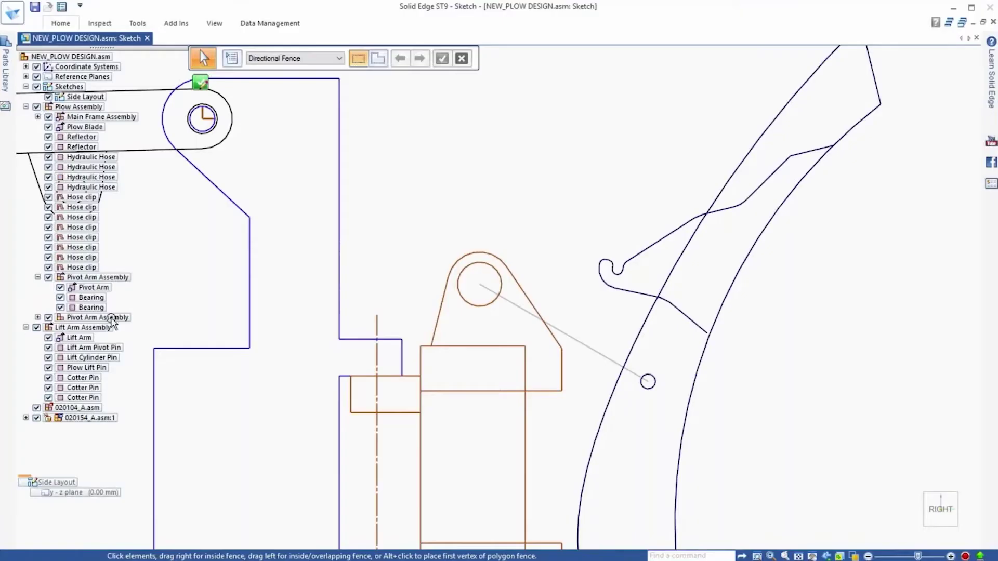
Place the second Pivot Arm Assembly in the sketch and connect its ends to the orange bracket's upper hole and the blade's upper hole
left_click_drag(112, 320, 318, 260)
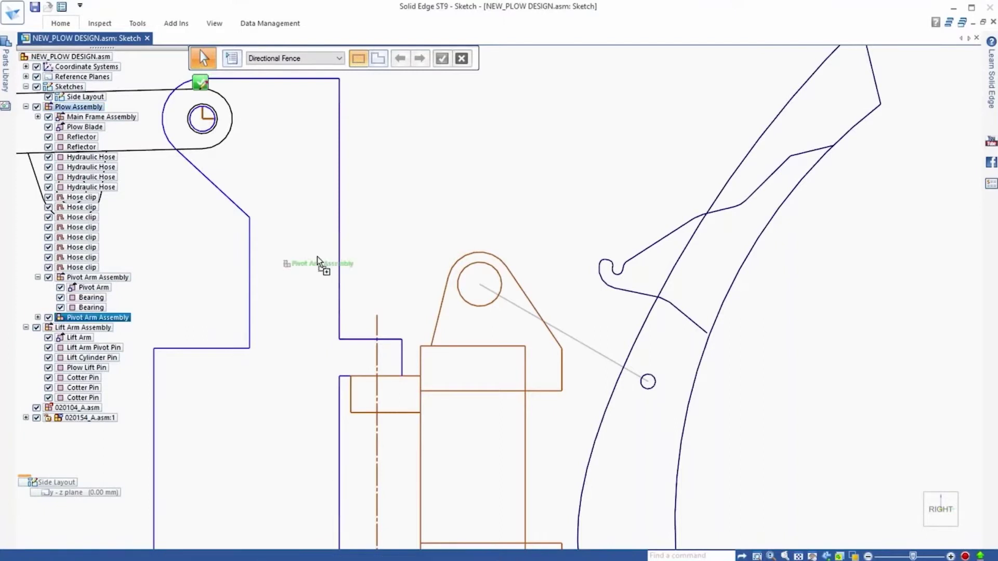
left_click_drag(498, 142, 498, 141)
right_click(444, 161)
left_click(445, 134)
left_click(498, 141)
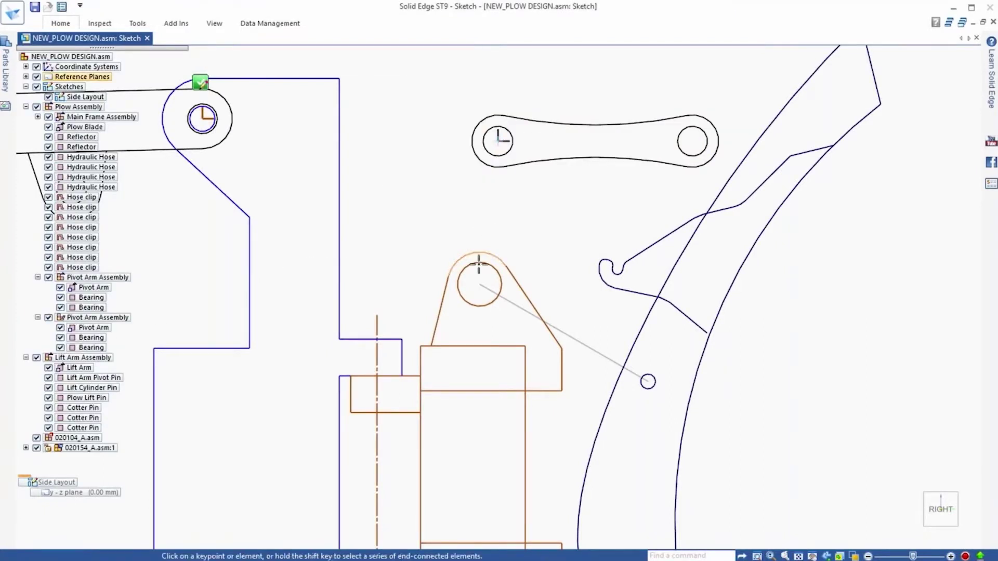
left_click(479, 285)
left_click(675, 285)
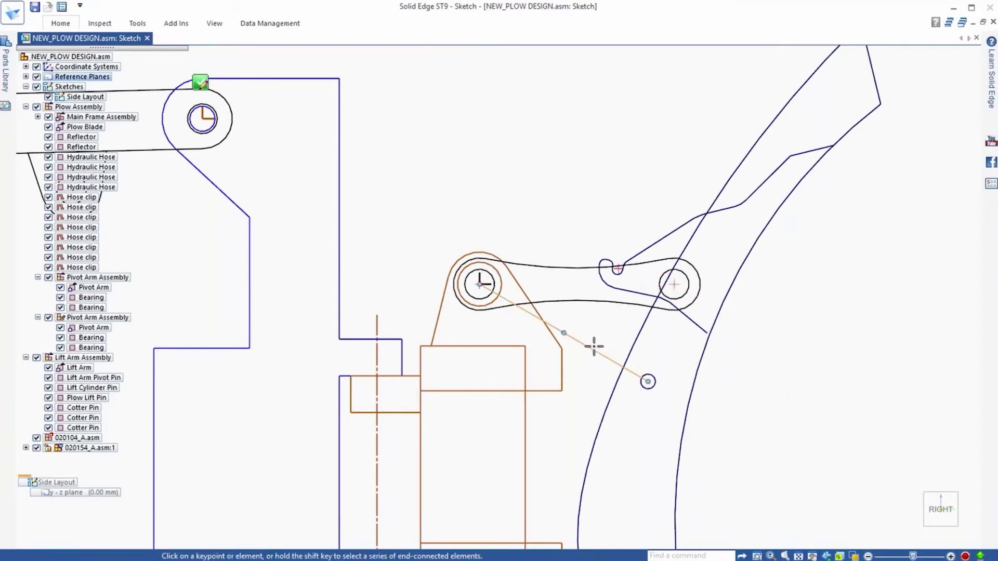
left_click(648, 381)
key("Escape")
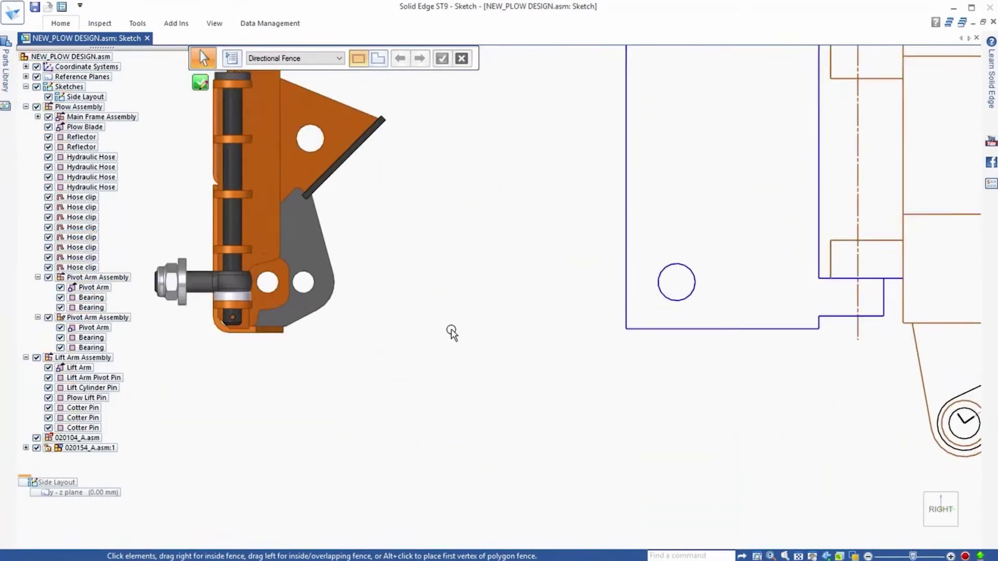
Place component 020104_A.asm between the truck frame and the blue frame outline, using its Front sketch in a diagonal orientation
right_click_drag(451, 321, 284, 384)
key("Escape")
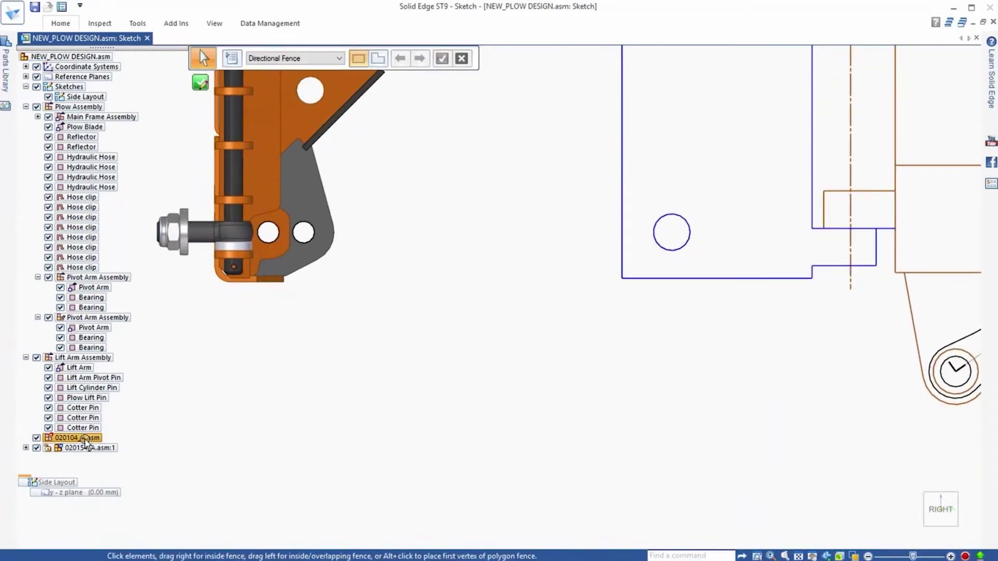
left_click_drag(85, 439, 115, 442)
left_click_drag(502, 223, 502, 224)
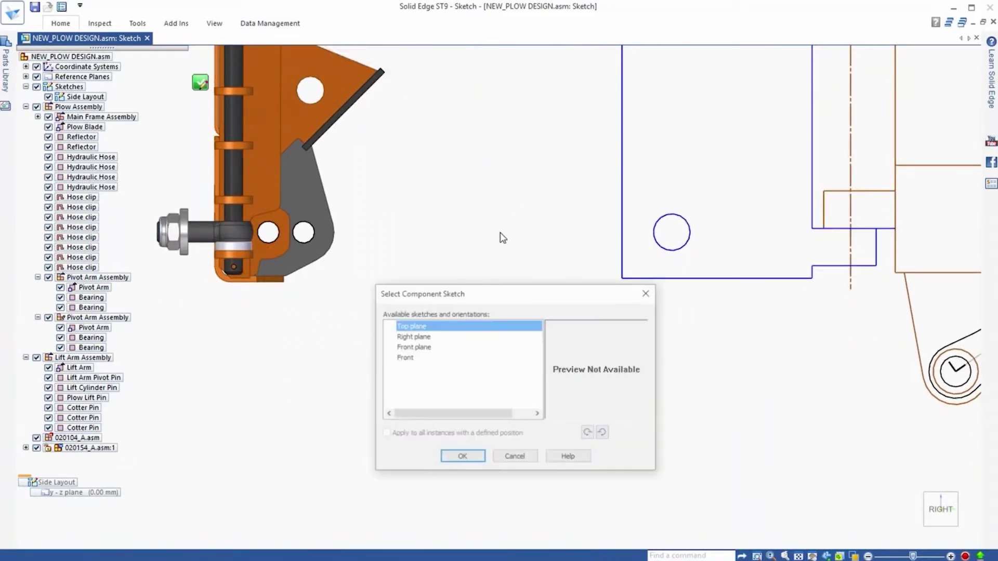
left_click(403, 358)
left_click(589, 433)
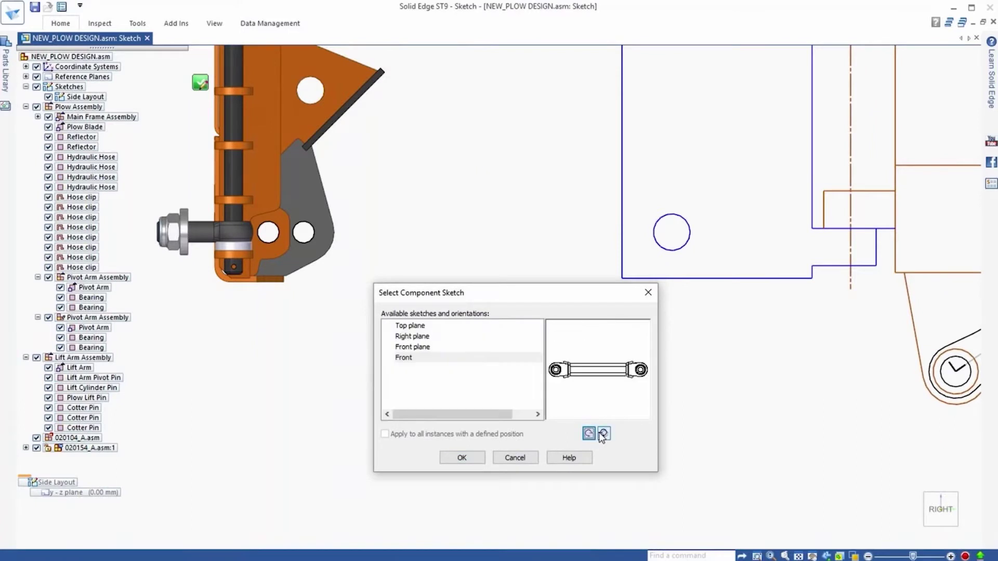
left_click(604, 434)
left_click(604, 433)
left_click(462, 458)
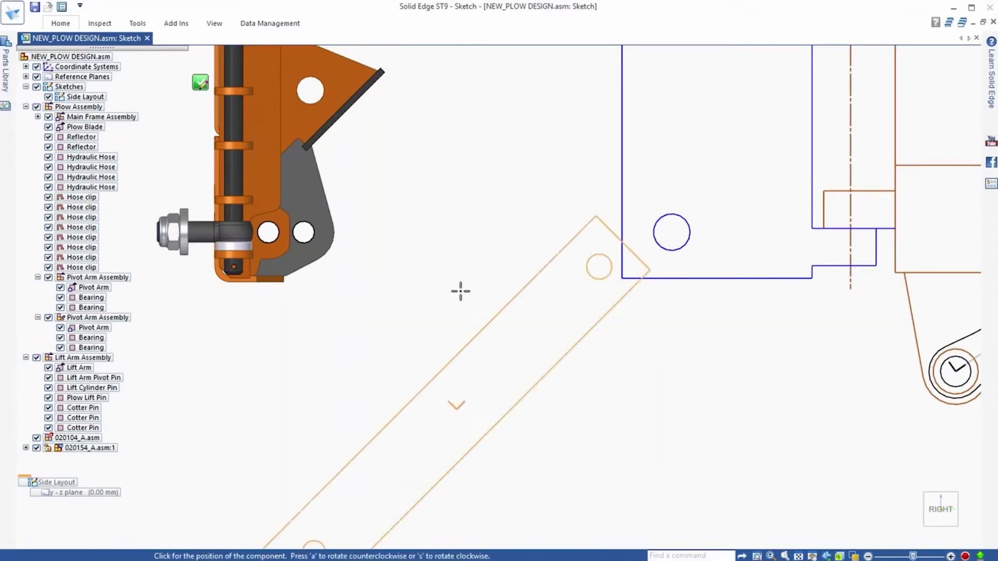
left_click(445, 233)
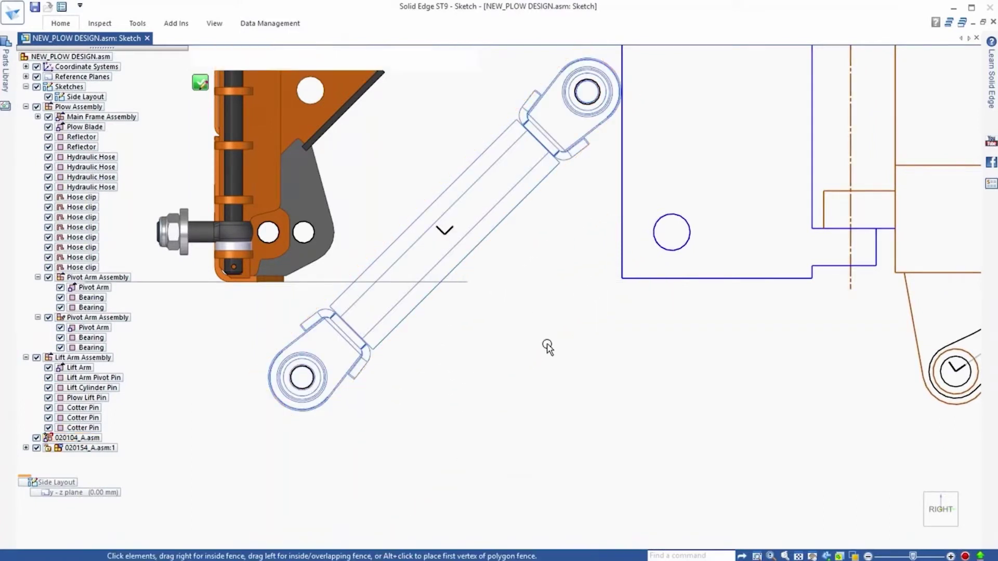
Connect the 020104_A link's ends to the blue frame outline's lower hole and the lower hole of the orange truck frame
right_click_drag(549, 349, 553, 320)
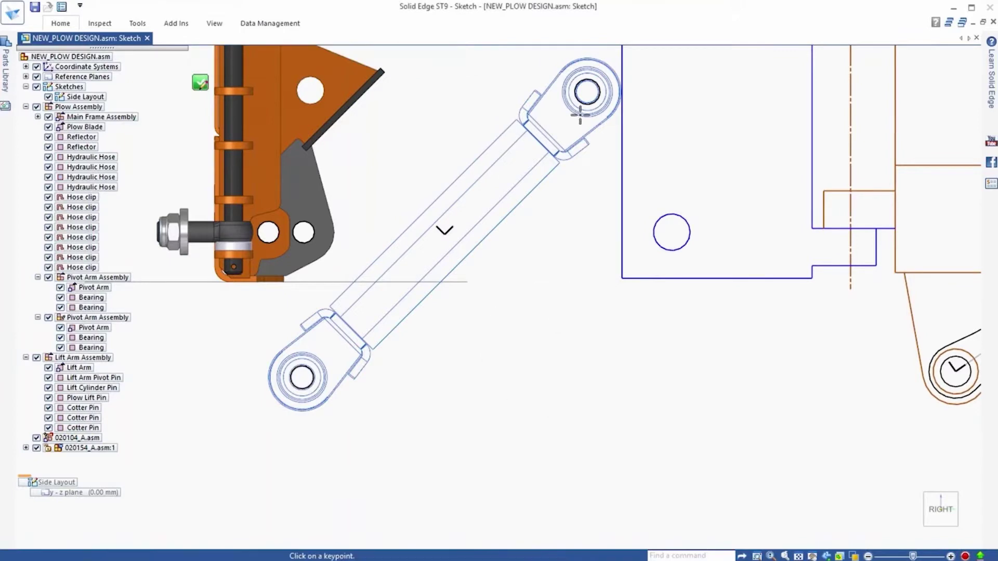
left_click(588, 92)
left_click(672, 233)
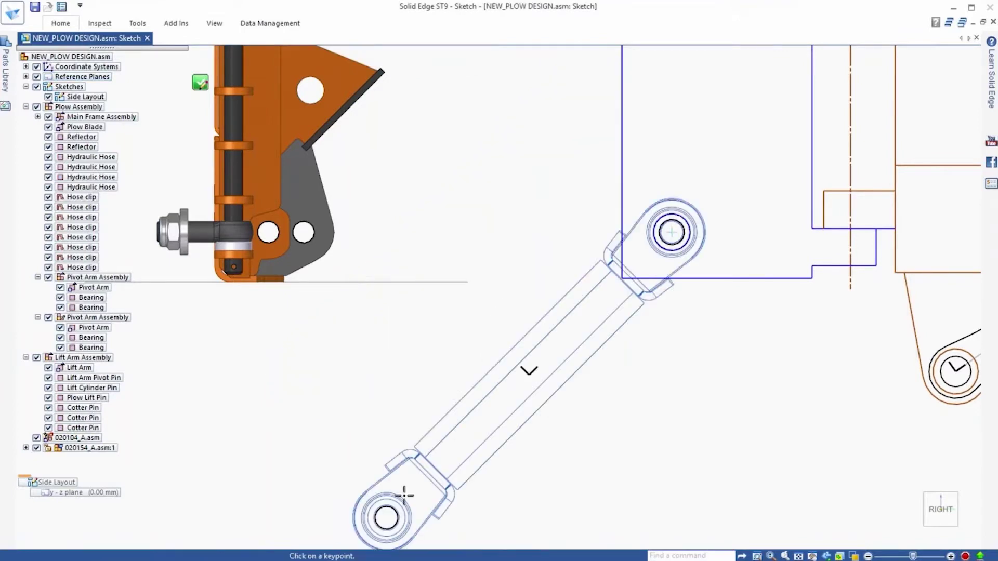
left_click(386, 517)
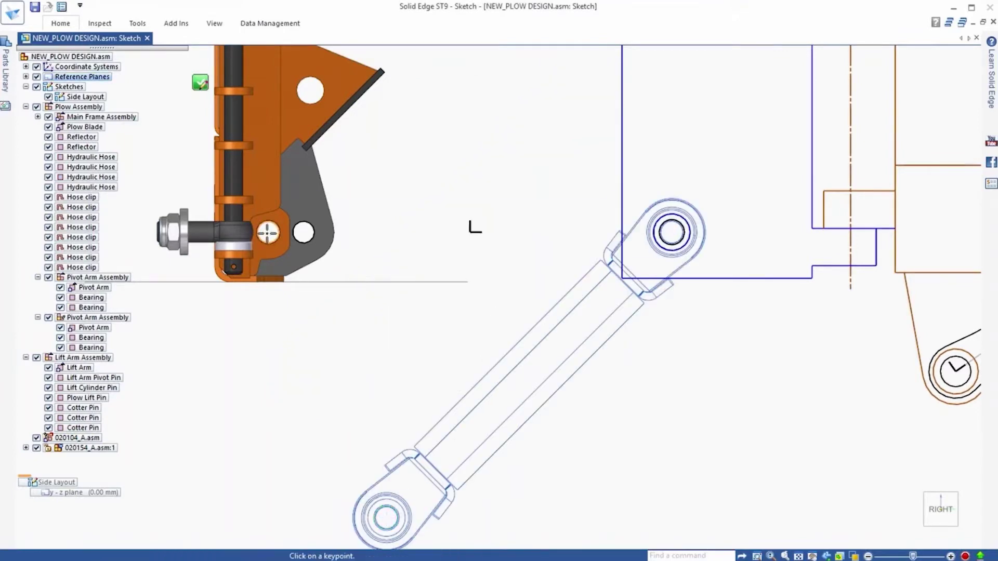
left_click(265, 234)
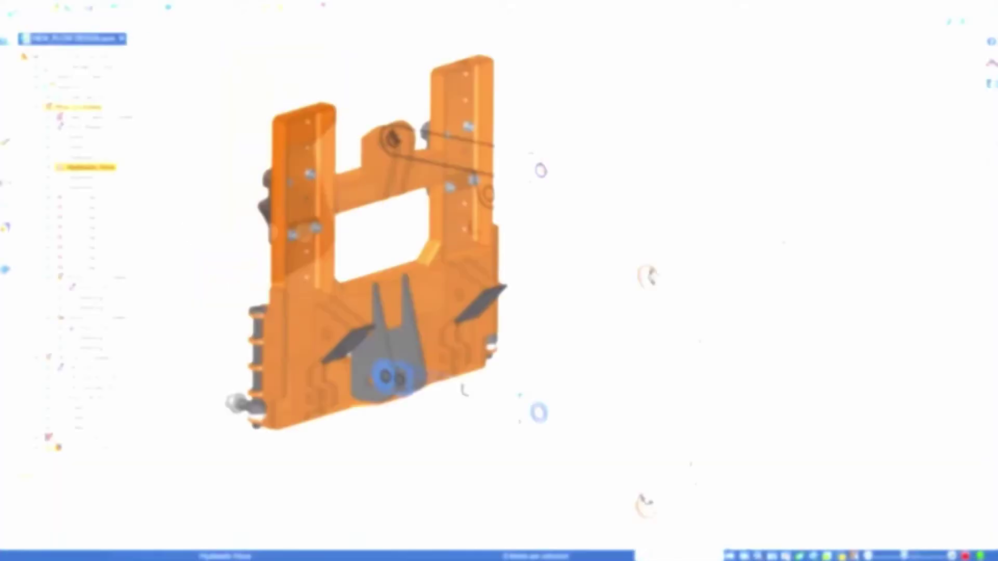
Insert the hydraulic cylinder 020116_A from the parts library and align its lower end with the lug between the truck frame's grey plates
left_click(6, 67)
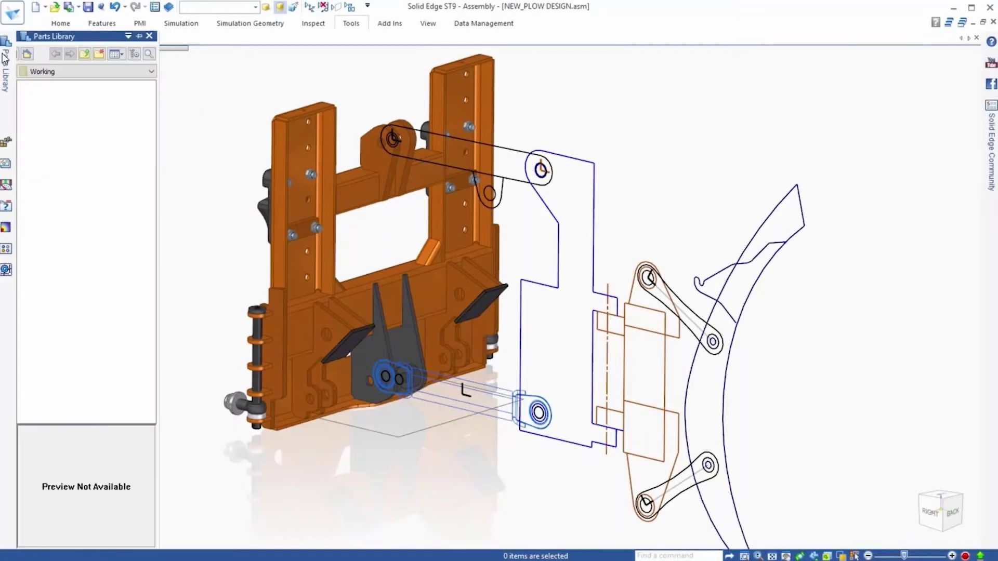
left_click(39, 129)
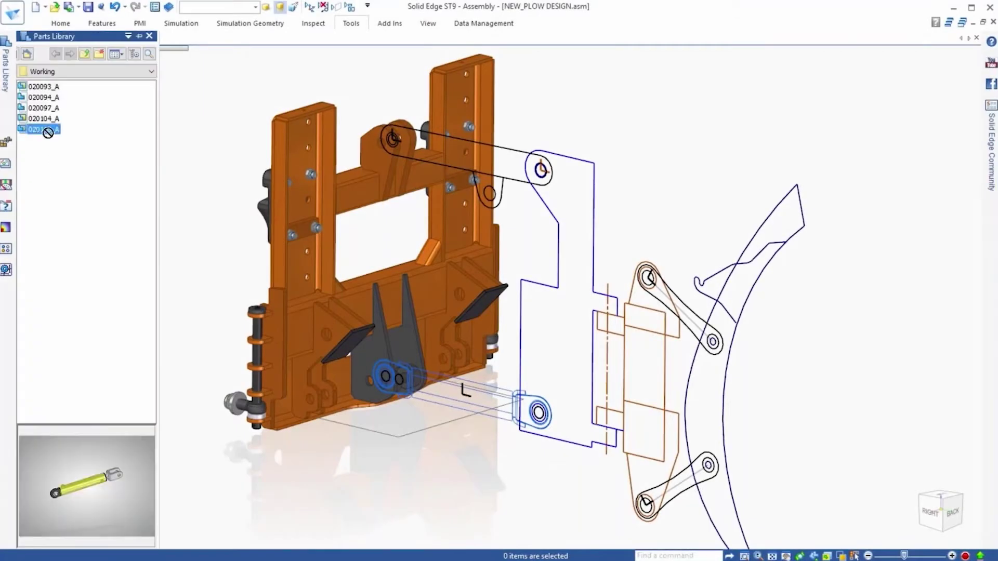
left_click_drag(686, 146, 686, 146)
middle_click_drag(670, 307, 556, 325)
scroll(556, 325, "up", 8)
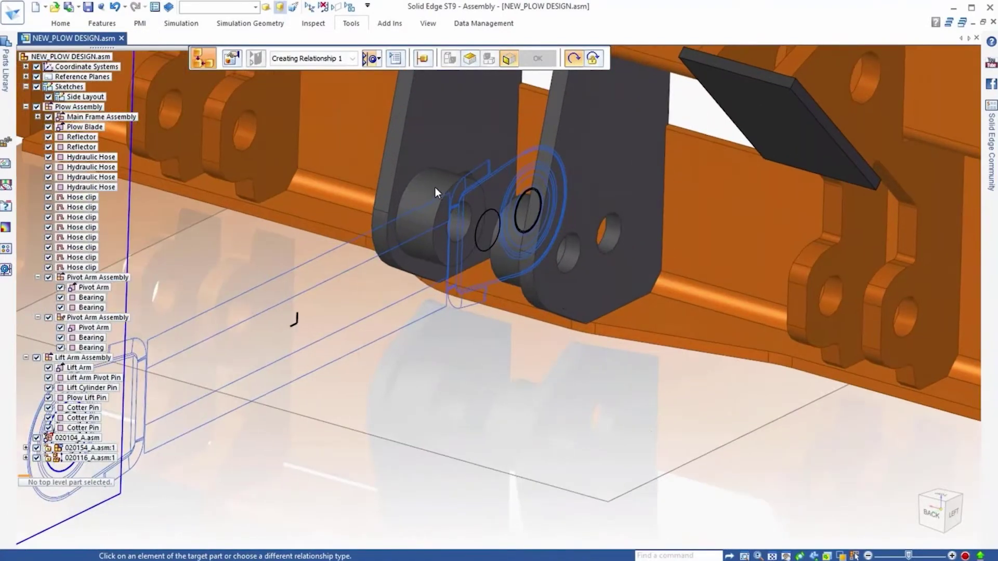
left_click(435, 187)
left_click(464, 195)
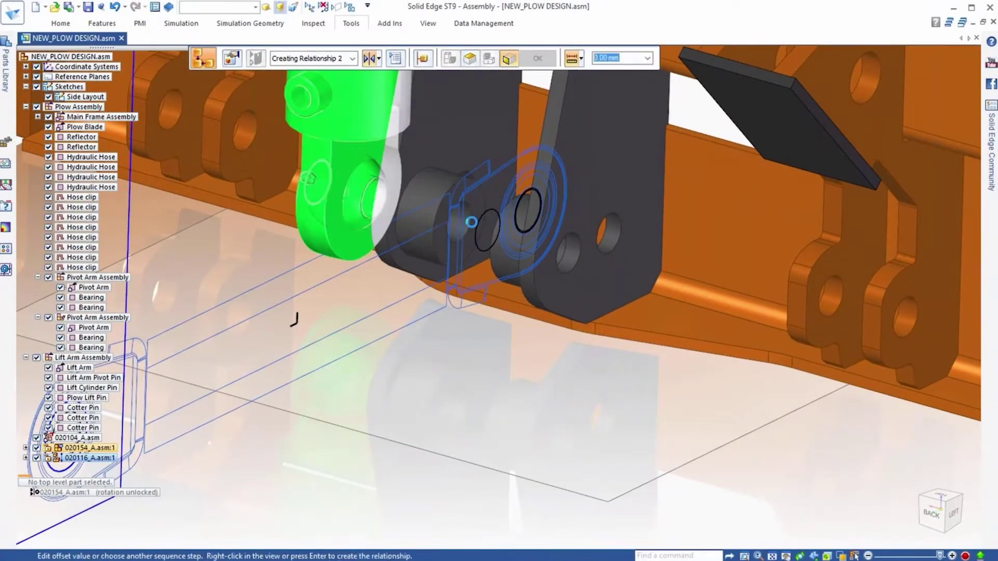
key("Escape")
Align the axis of the hydraulic cylinder's rod-end hole with the lift arm's lower lug circle in the Side Layout sketch
scroll(495, 410, "down", 6)
mouse_move(495, 410)
middle_mouse_down()
mouse_move(468, 397)
mouse_move(486, 365)
middle_mouse_up()
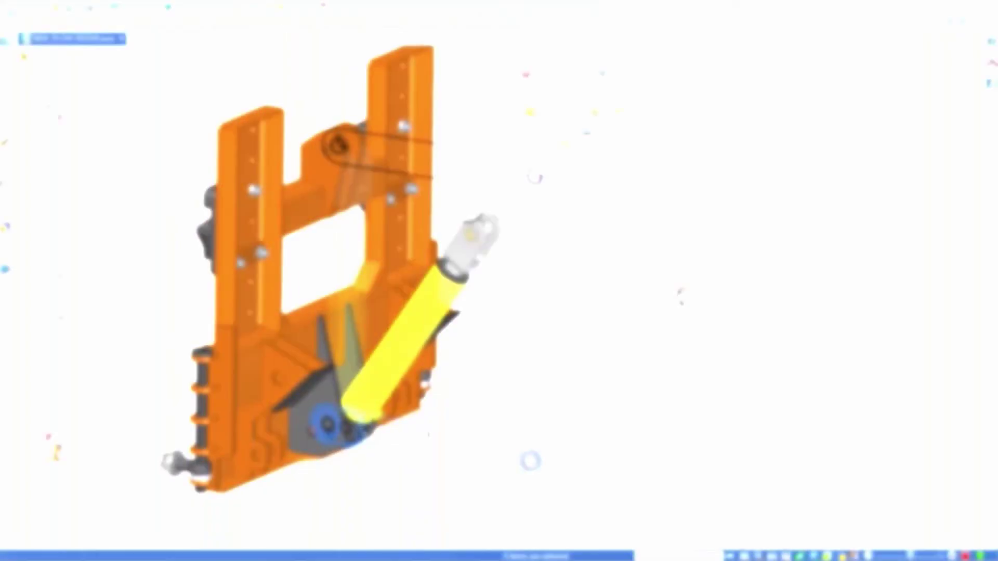
right_click(564, 110)
left_click(592, 110)
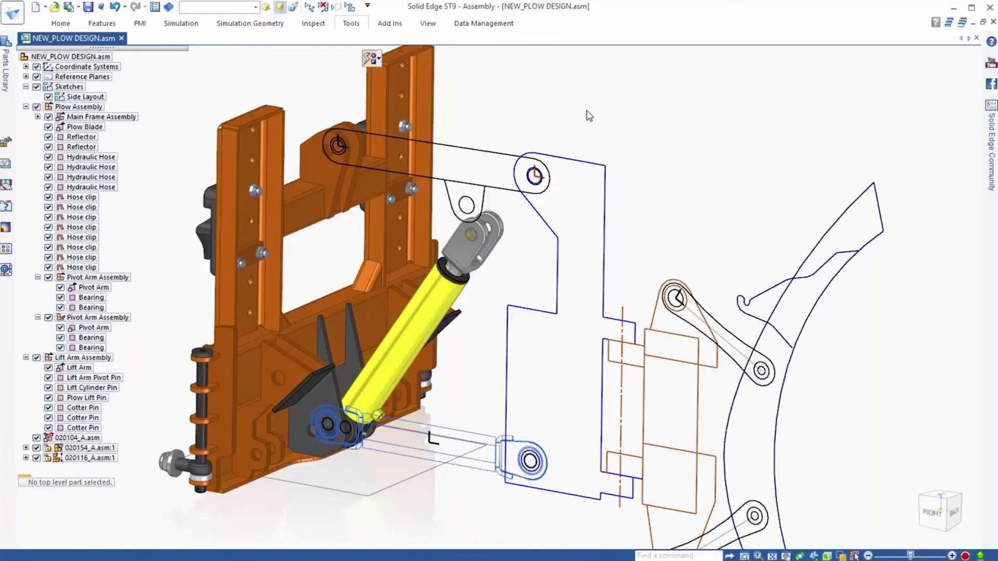
left_click(382, 61)
left_click(385, 133)
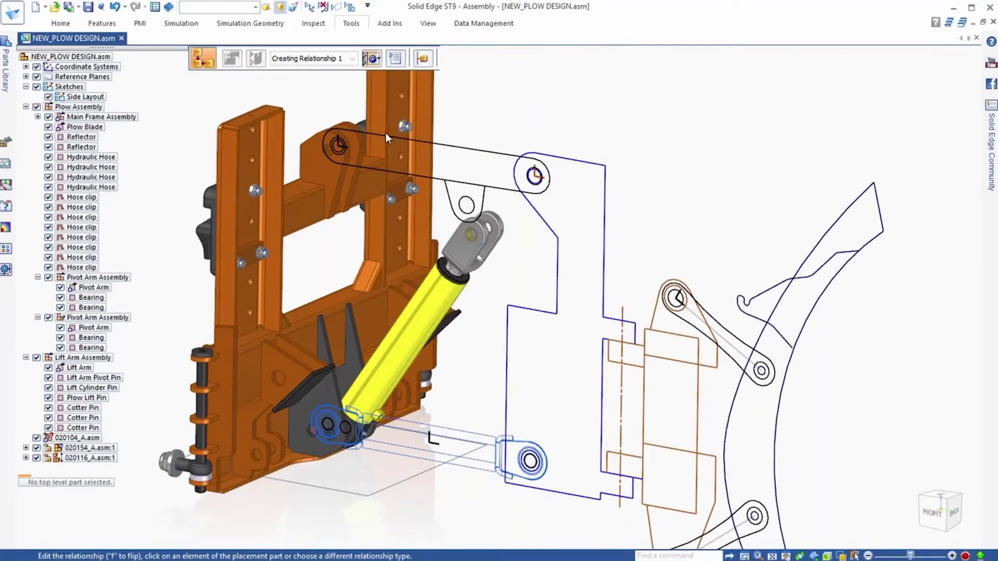
left_click(468, 237)
left_click(466, 208)
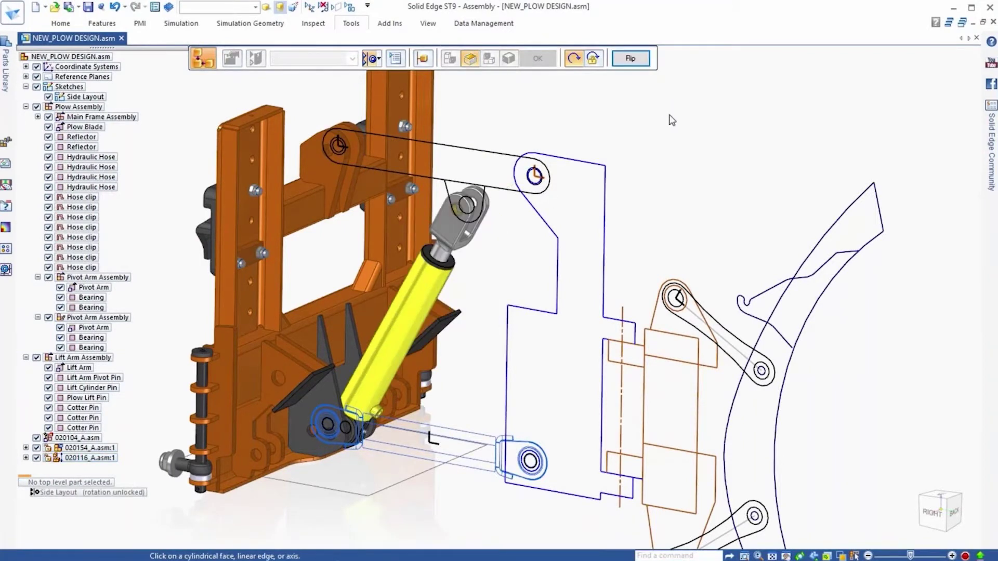
key("Escape")
Test the linkage by moving the blue frame outline upward in the Side Layout sketch definition, and cancel the edit
scroll(651, 138, "down", 3)
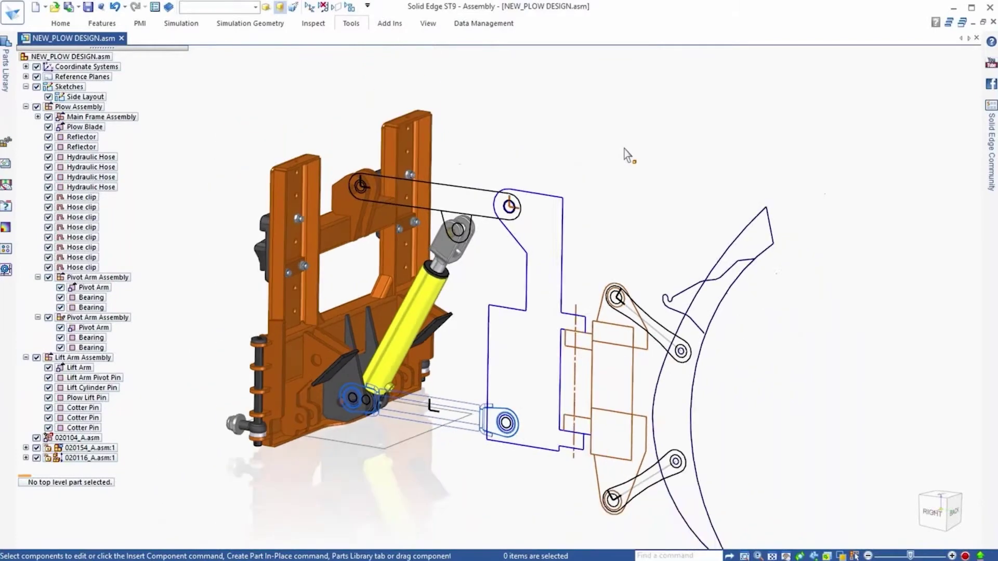
scroll(608, 167, "down", 2)
left_click(549, 224)
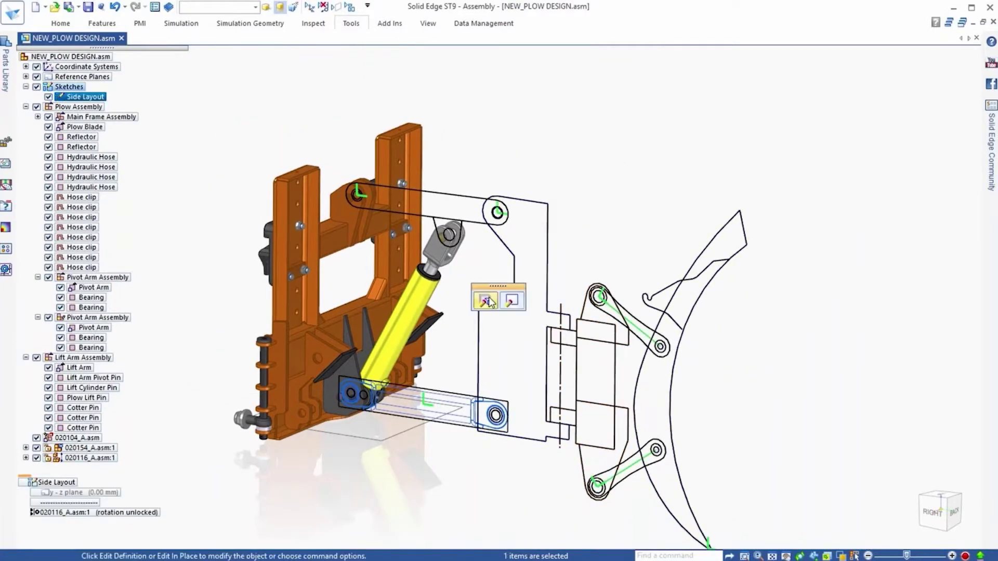
left_click(486, 300)
left_click(548, 204)
left_click_drag(543, 178, 526, 131)
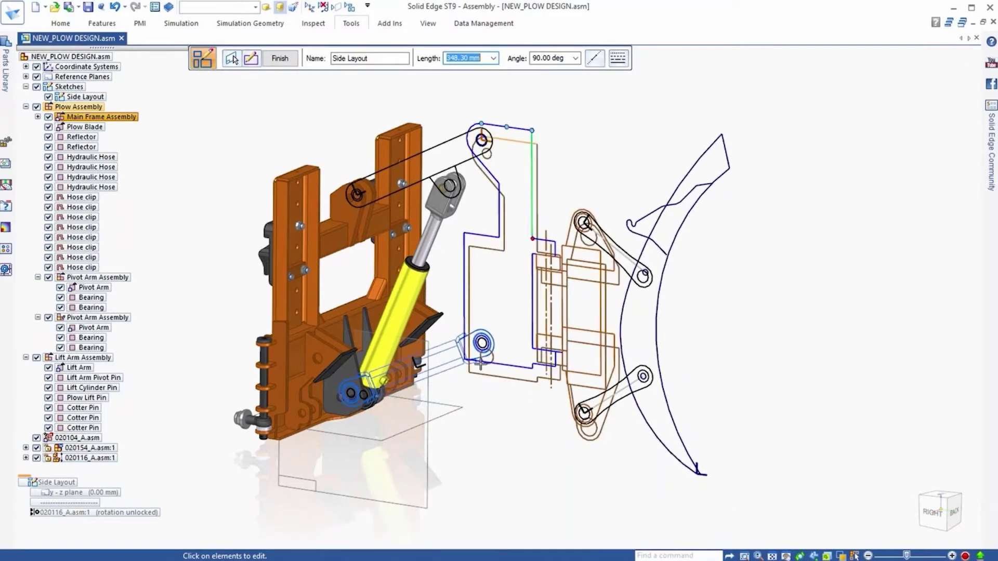
key("Escape")
key("Escape")
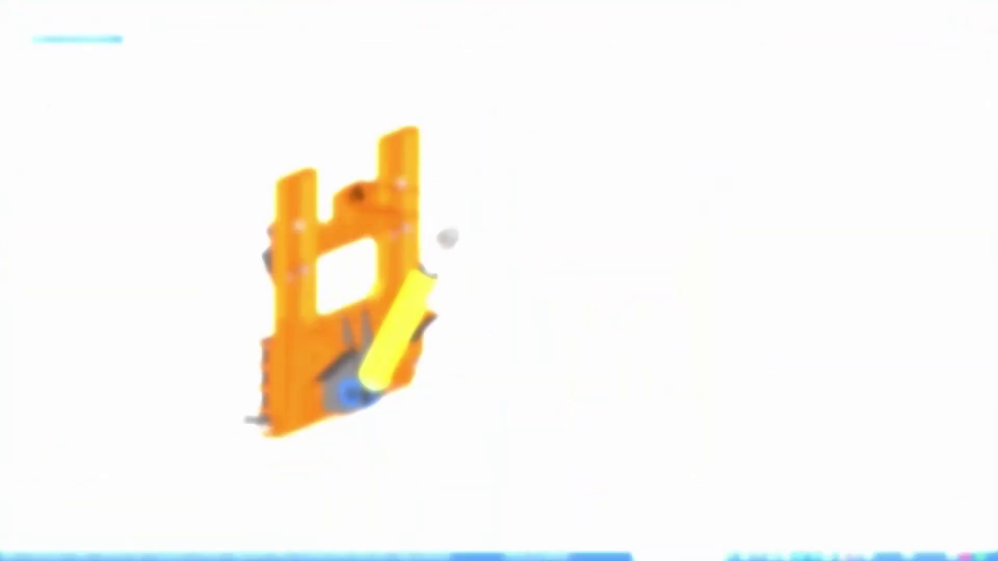
Publish the virtual components with their document location set to the Publish folder in Conceptual Mechanisms
left_click(351, 23)
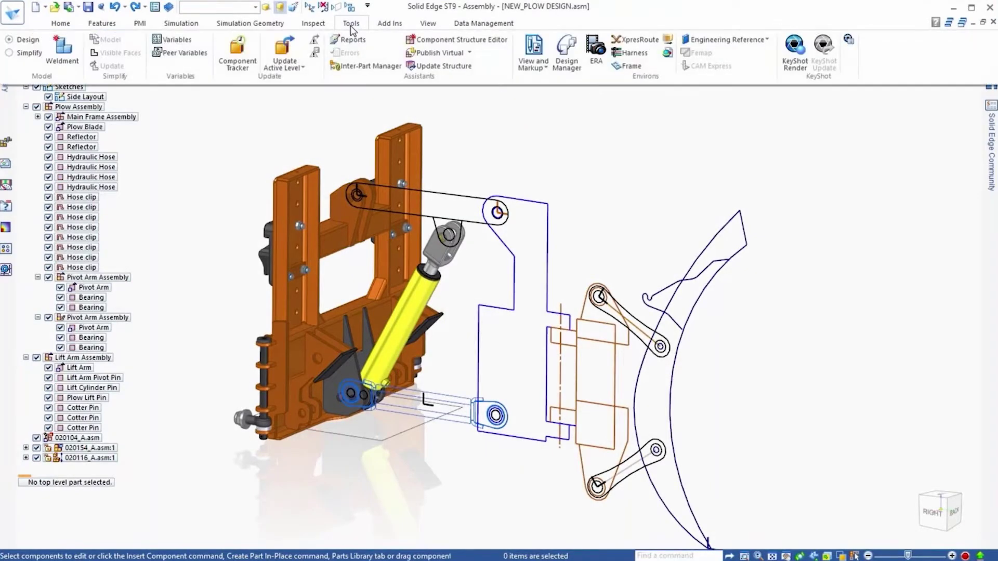
left_click(430, 56)
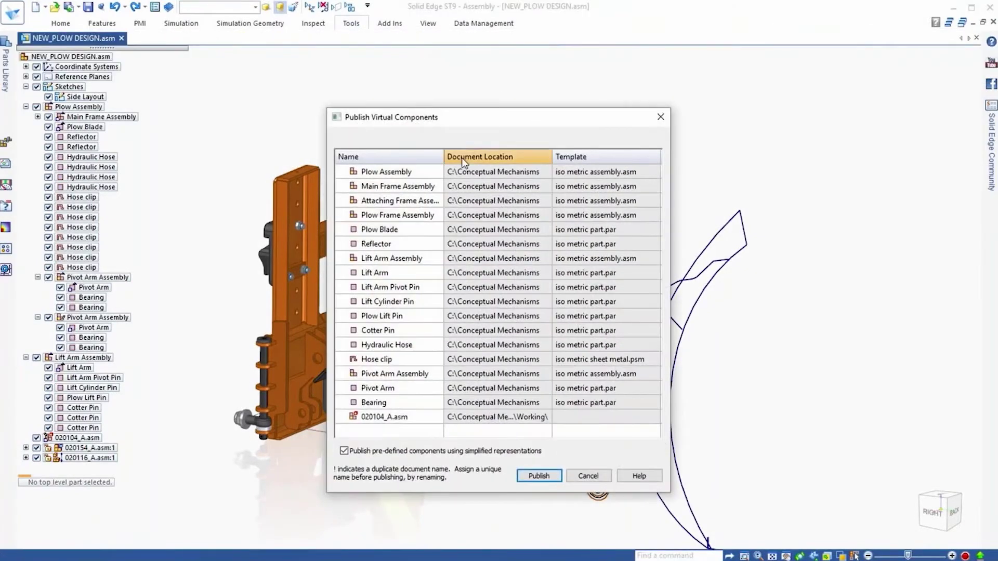
left_click(462, 157)
right_click(462, 157)
left_click(491, 249)
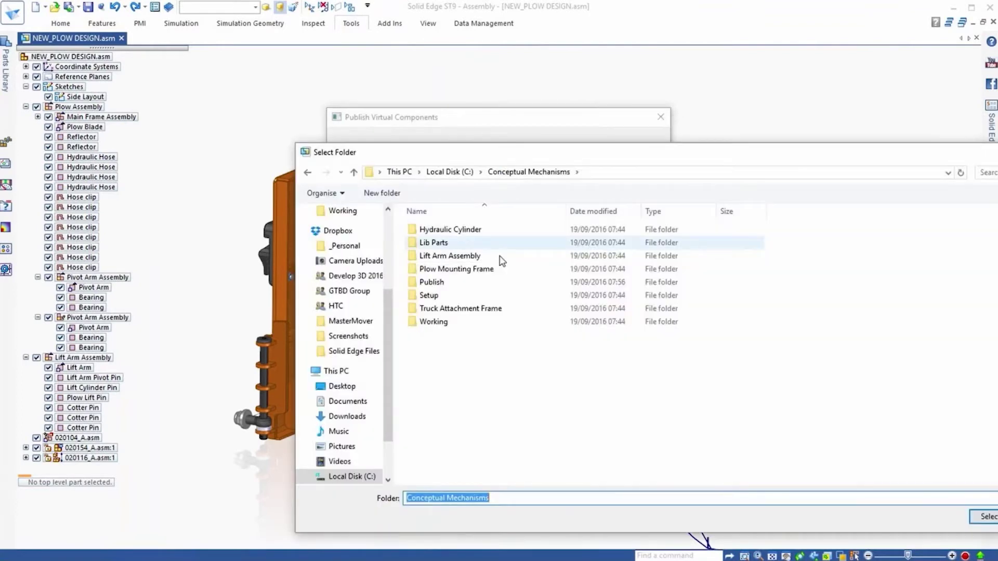
left_click(431, 283)
left_click(983, 519)
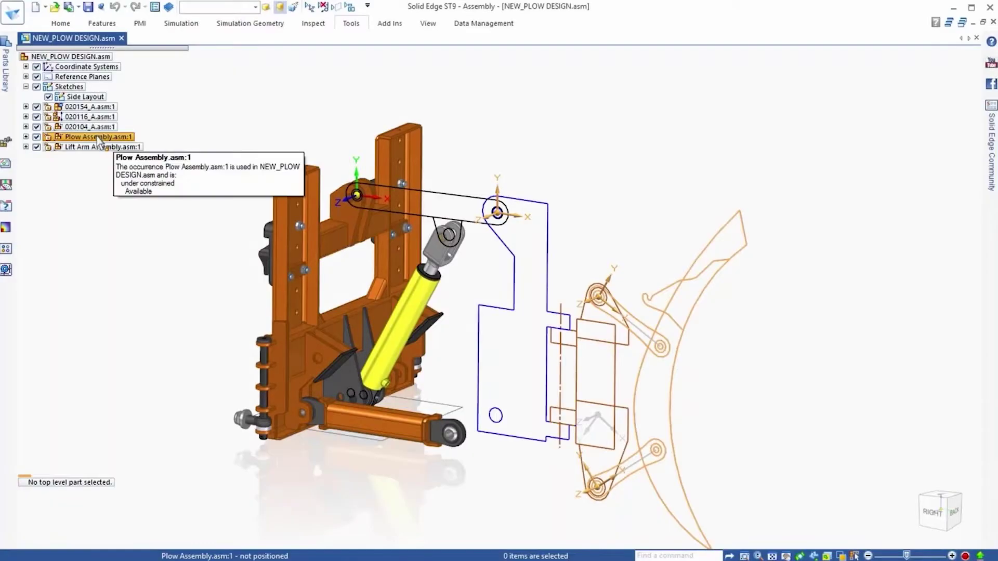
Replace the Plow Assembly with 020093_A.asm, and hide the Side Layout sketch and the coordinate systems
left_click(99, 137)
right_click(98, 139)
mouse_move(199, 315)
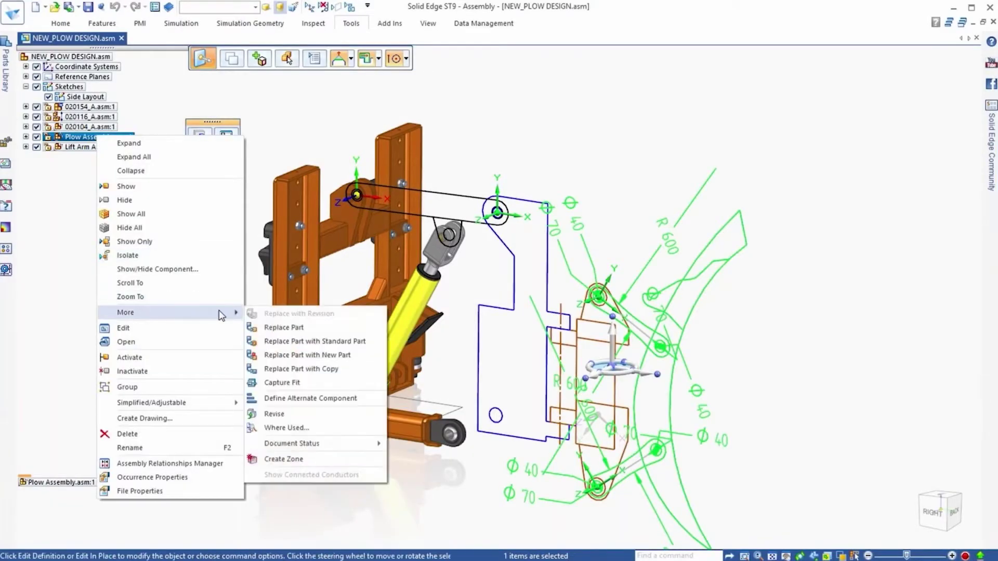
left_click(284, 328)
right_click(196, 290)
double_click(432, 224)
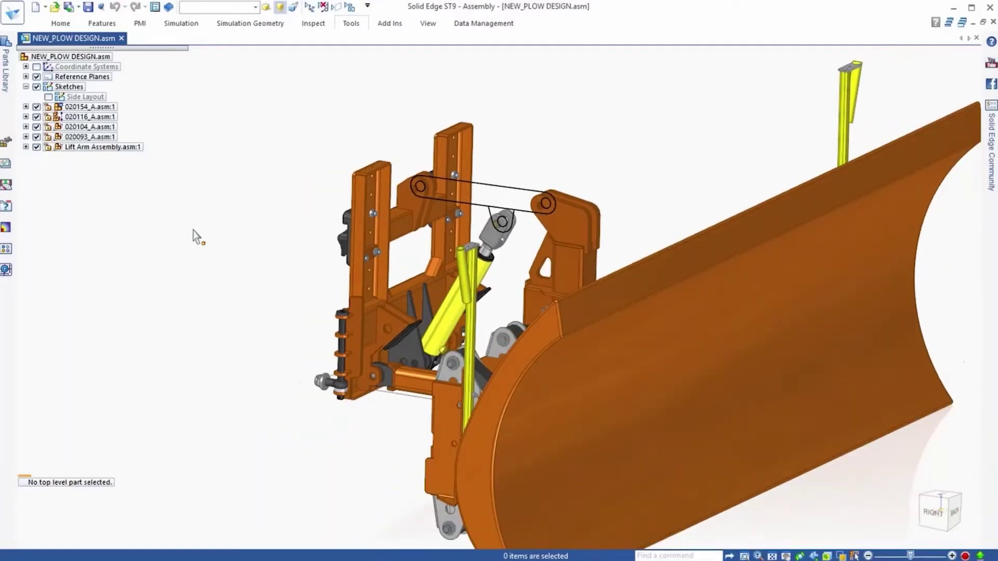
Edit Lift Arm.par in place and extrude the long bar region between the two pivot holes symmetrically by 40 mm
scroll(249, 233, "up", 8)
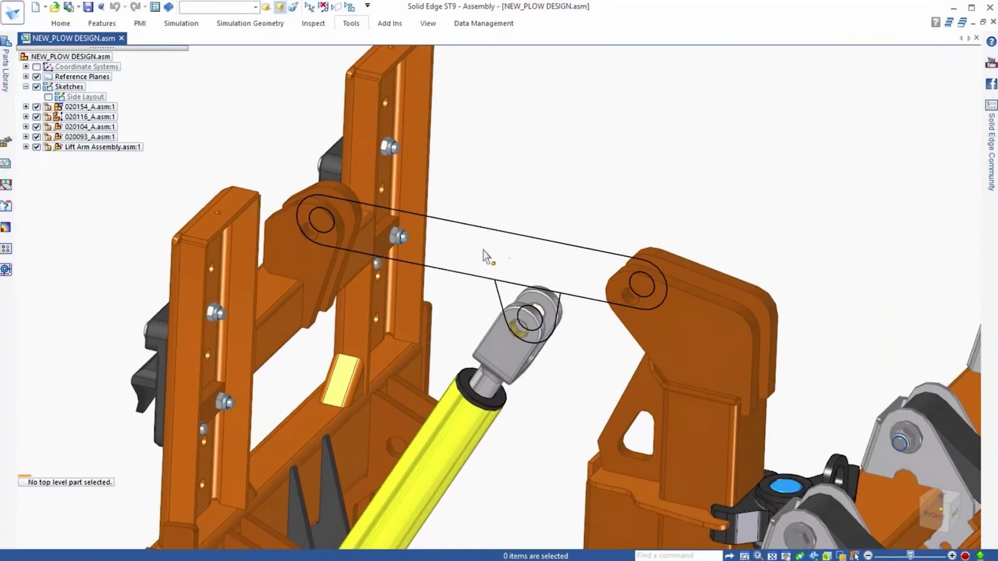
scroll(495, 221, "up", 2)
left_click(479, 240)
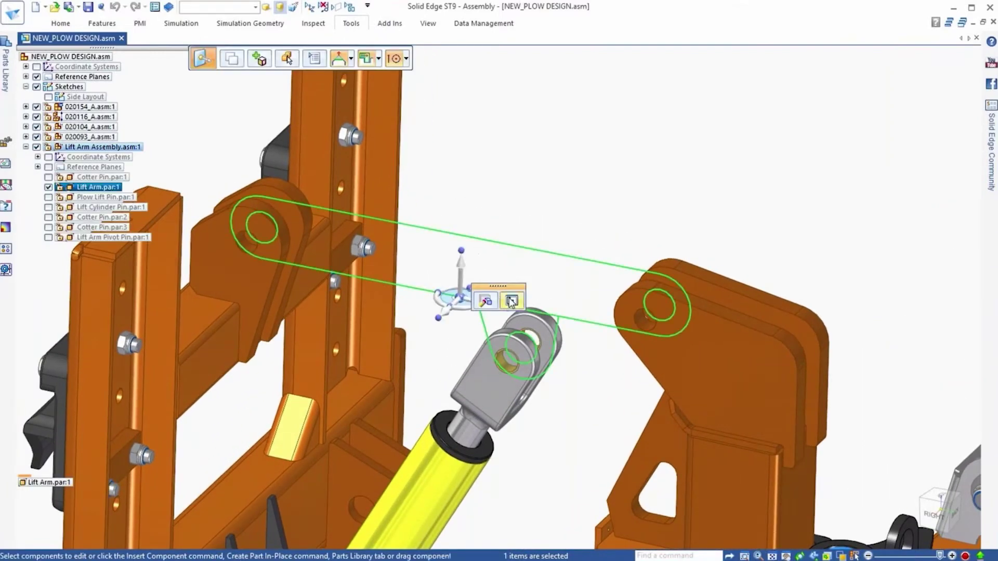
left_click(509, 300)
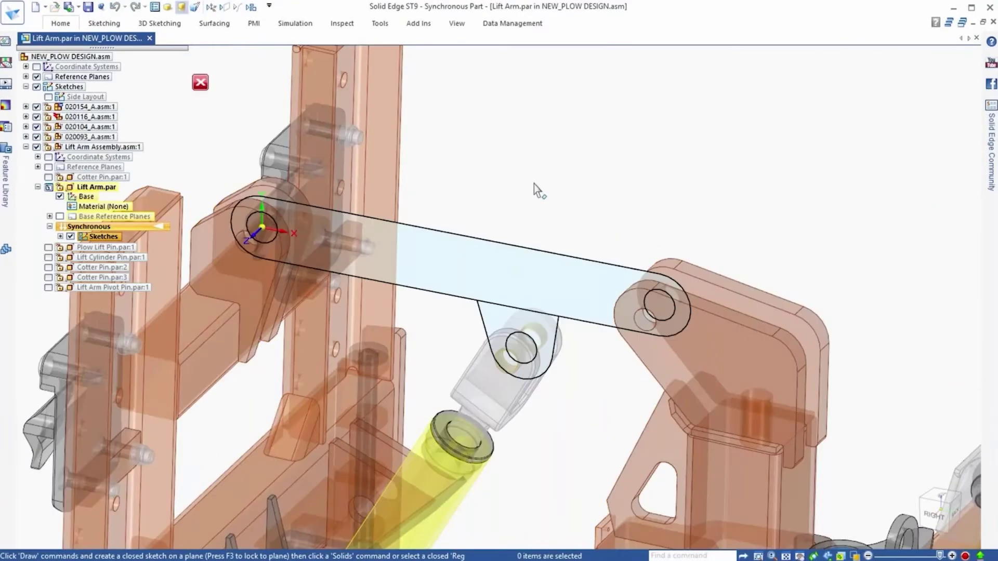
left_click(476, 280)
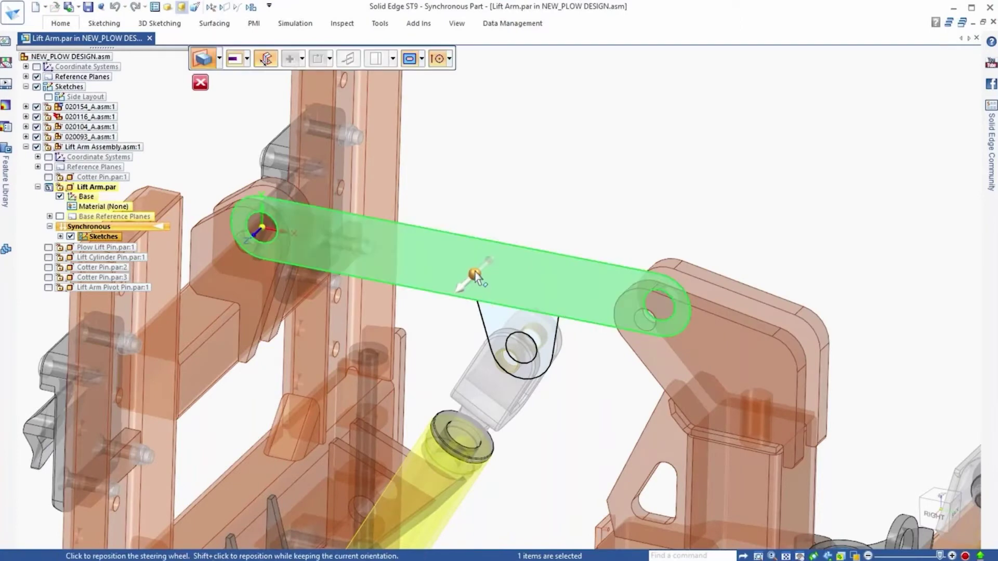
left_click(463, 287)
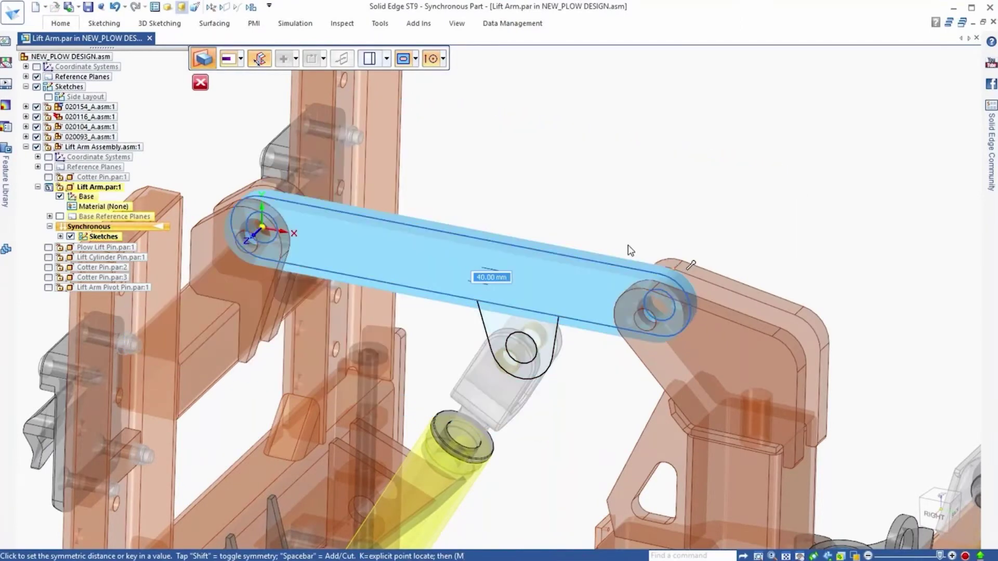
left_click(566, 198)
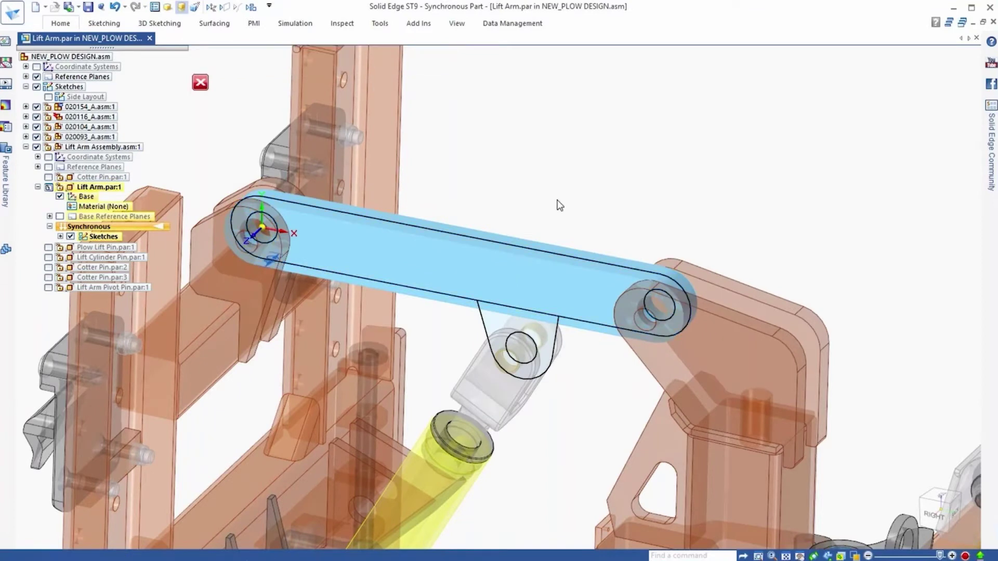
Extrude the lower lug region of the lift arm symmetrically by 32 mm and return to the assembly
left_click(494, 329)
left_click(492, 322)
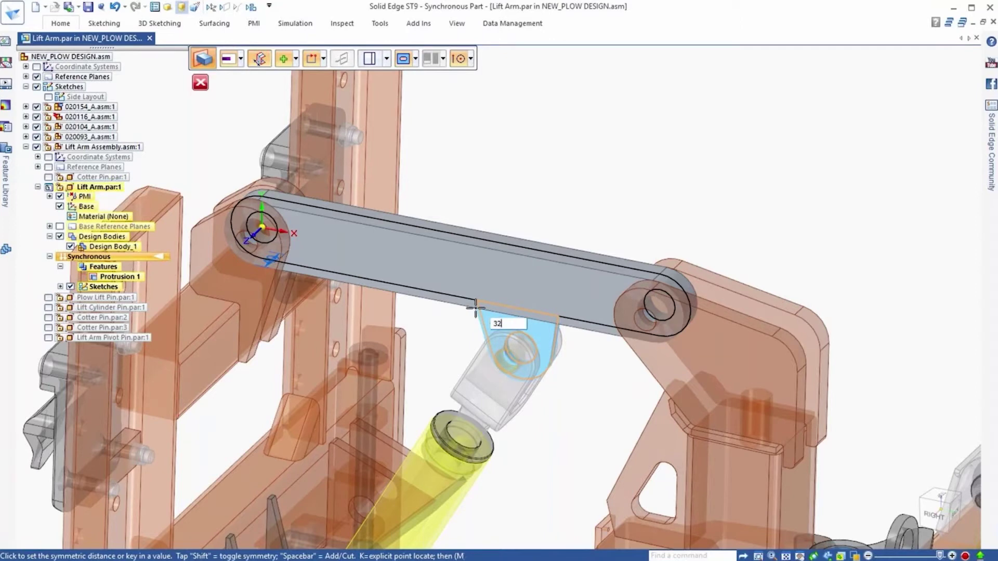
left_click(476, 308)
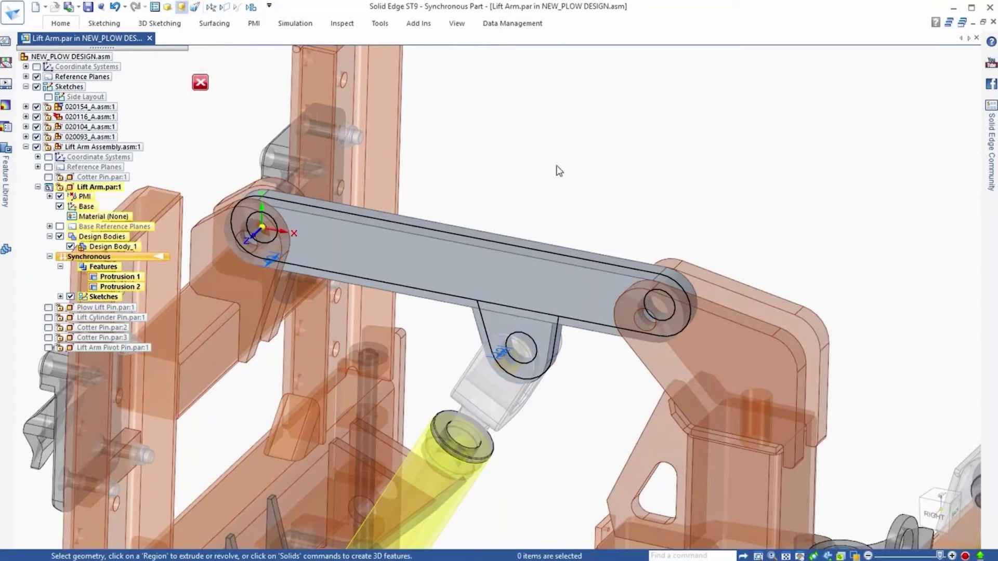
left_click(200, 82)
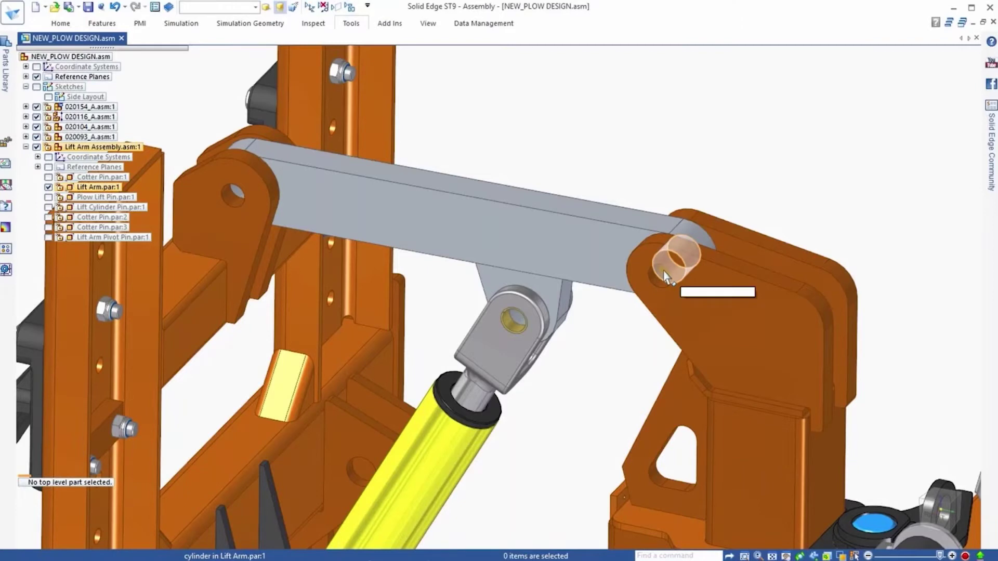
Move the plow-side pin hole and the rounded end of its mounting plate along the lift arm's edge toward the truck attachment frame
left_click(663, 277)
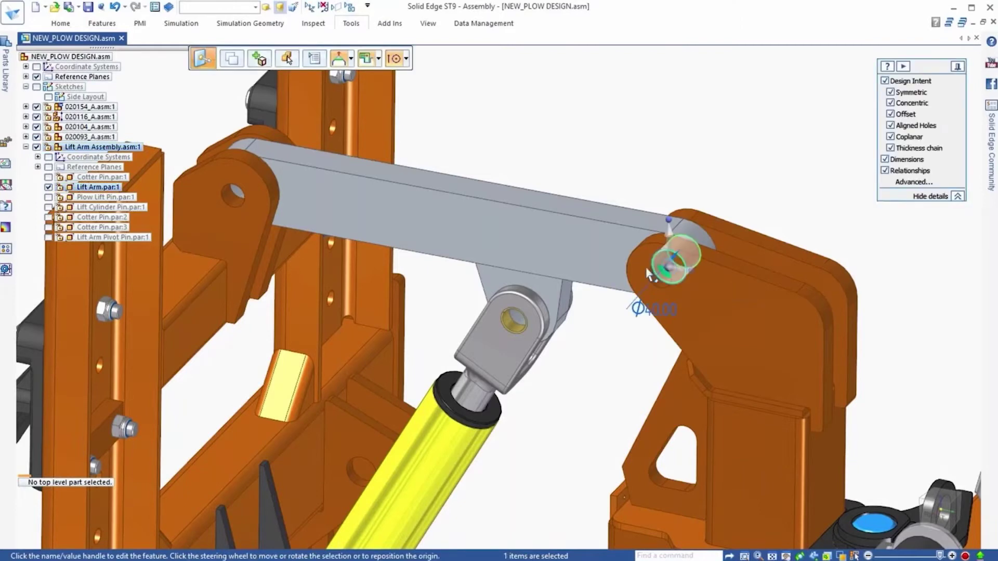
left_click(652, 245, "ctrl")
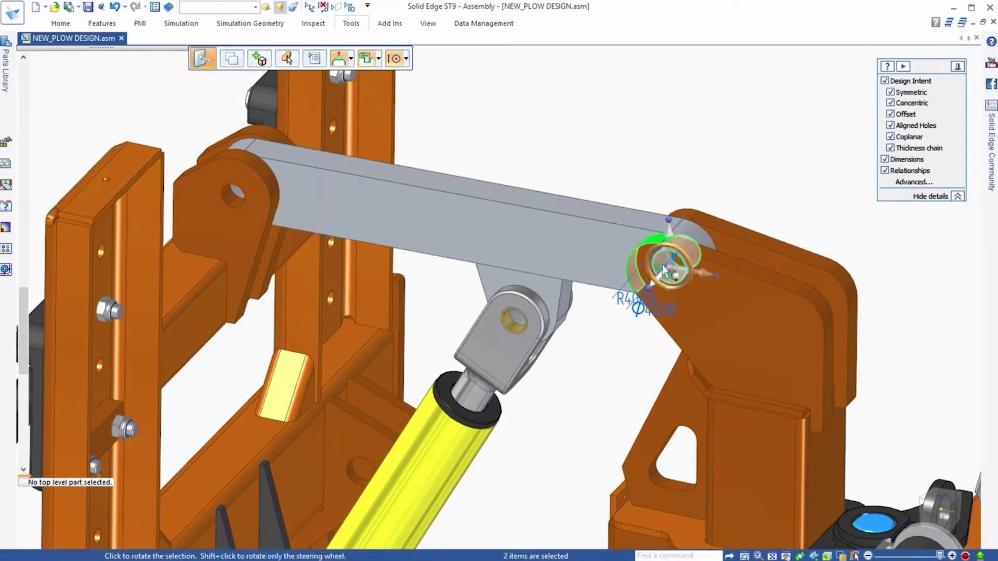
left_click(668, 269)
left_click(613, 224)
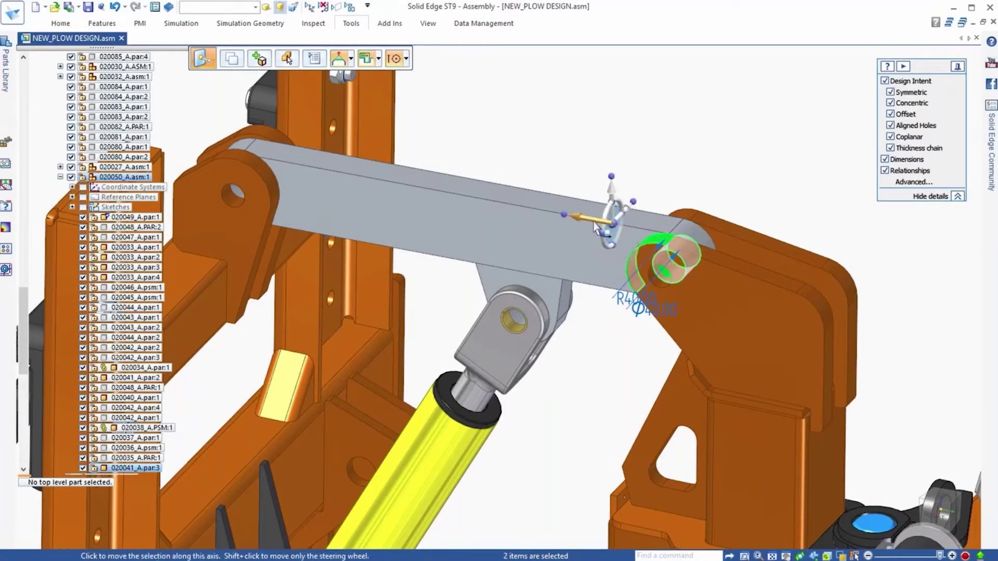
left_click(611, 224)
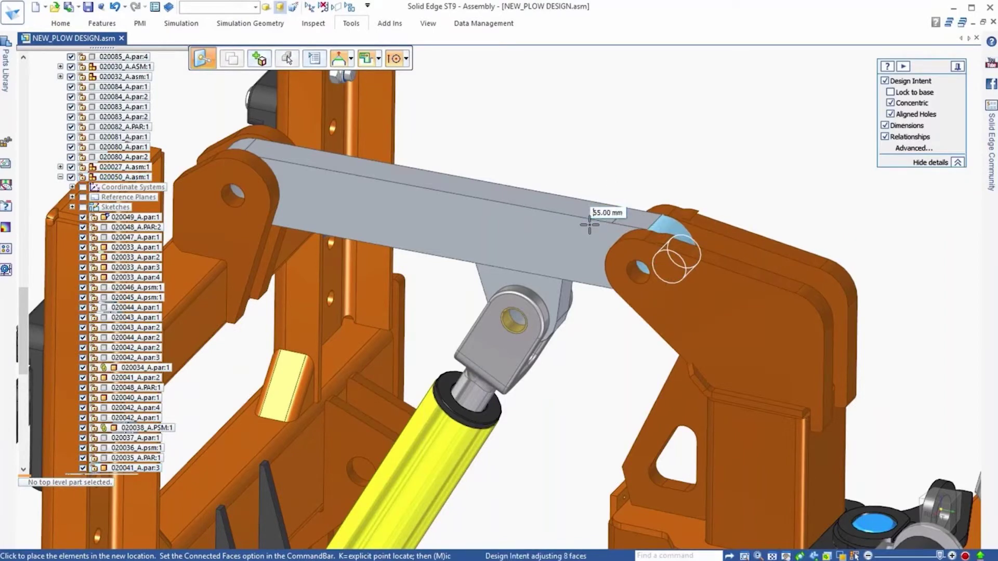
left_click(590, 225)
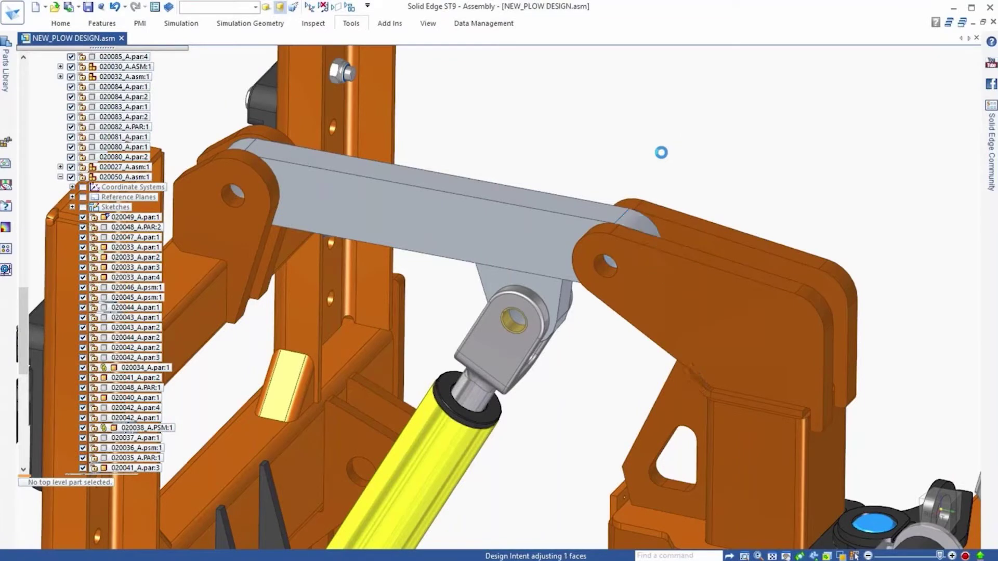
key("Escape")
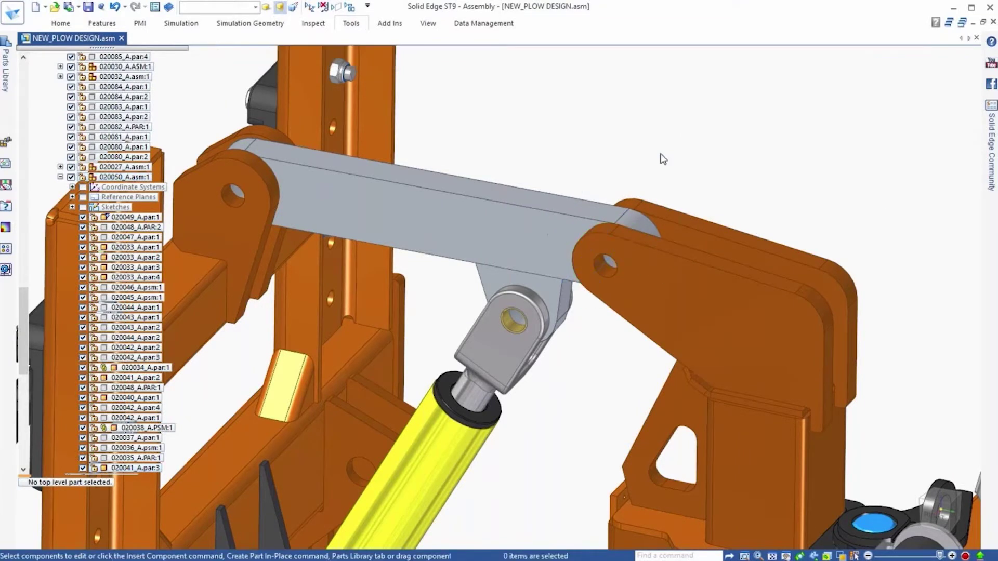
Test the lifting mechanism by moving the hydraulic cylinder's rod end upward with the Drag Component command
scroll(664, 158, "down", 6)
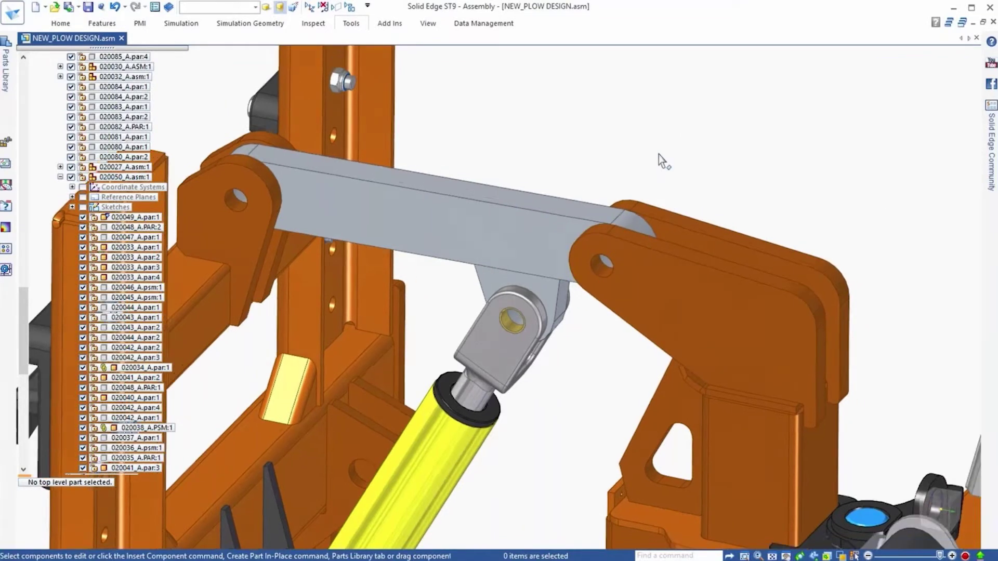
scroll(667, 156, "down", 6)
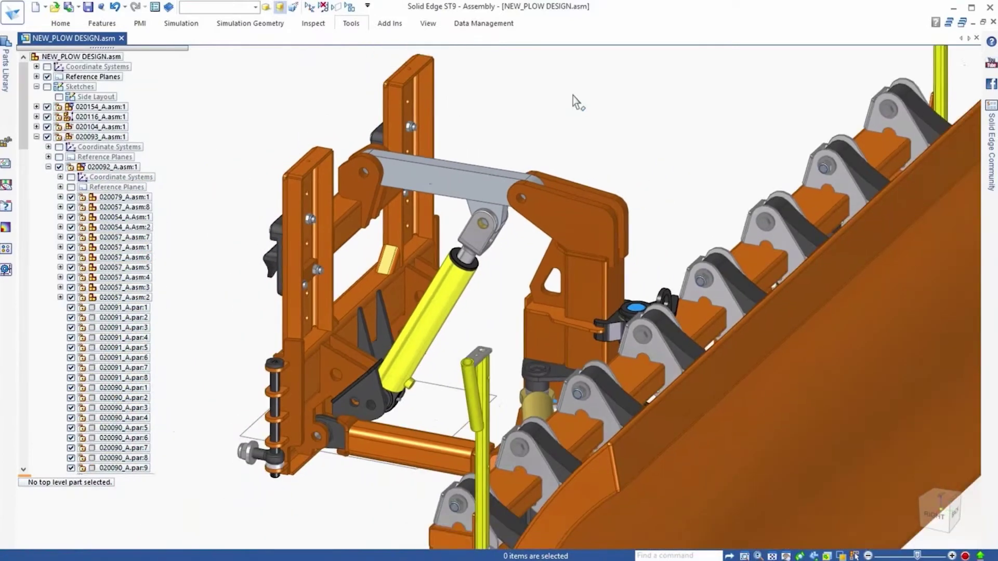
right_click(578, 130)
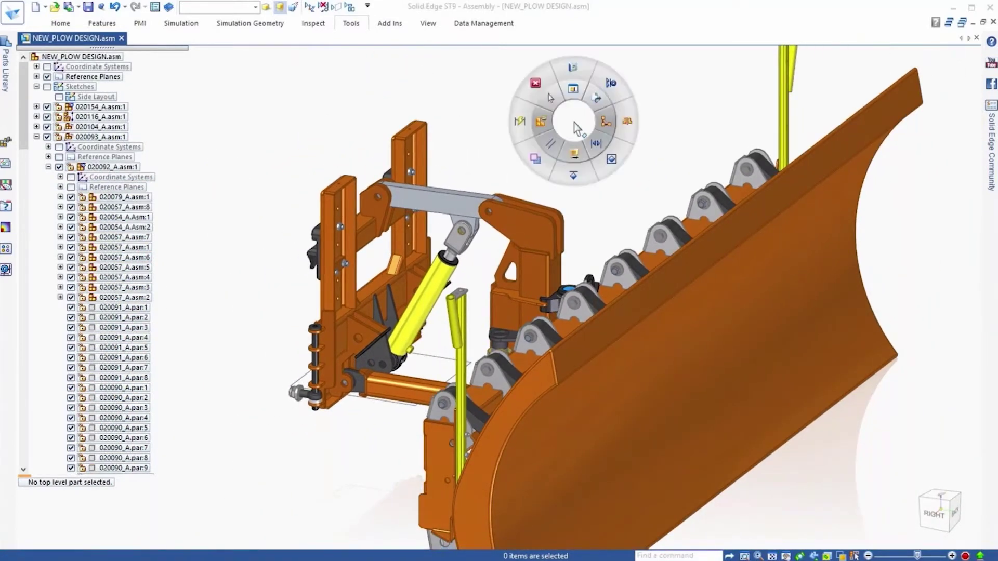
left_click(572, 151)
left_click_drag(456, 247, 463, 198)
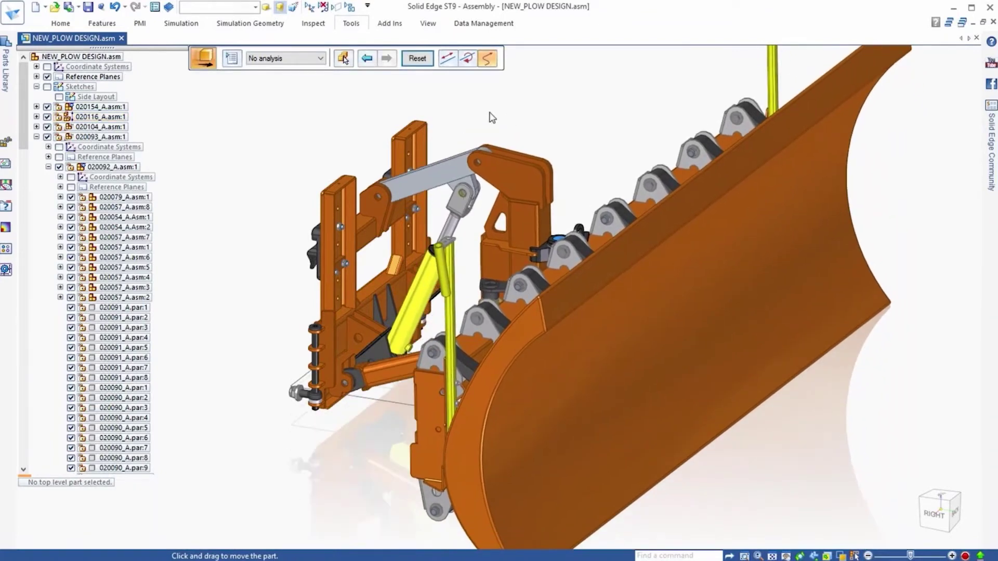
left_click_drag(430, 82, 455, 98)
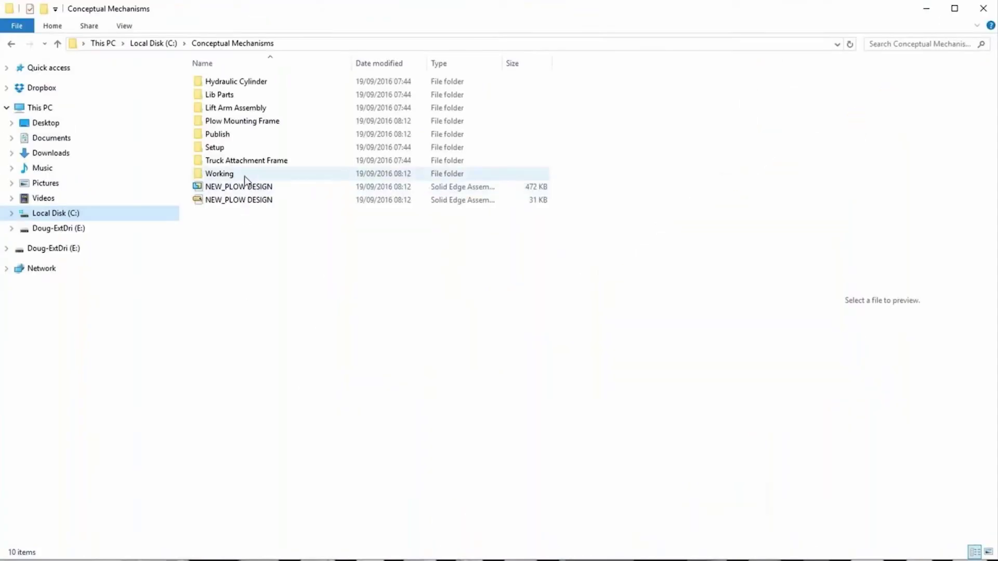
Switch to File Explorer and open Lift Arm Assembly from the Publish folder in Design Manager
double_click(221, 137)
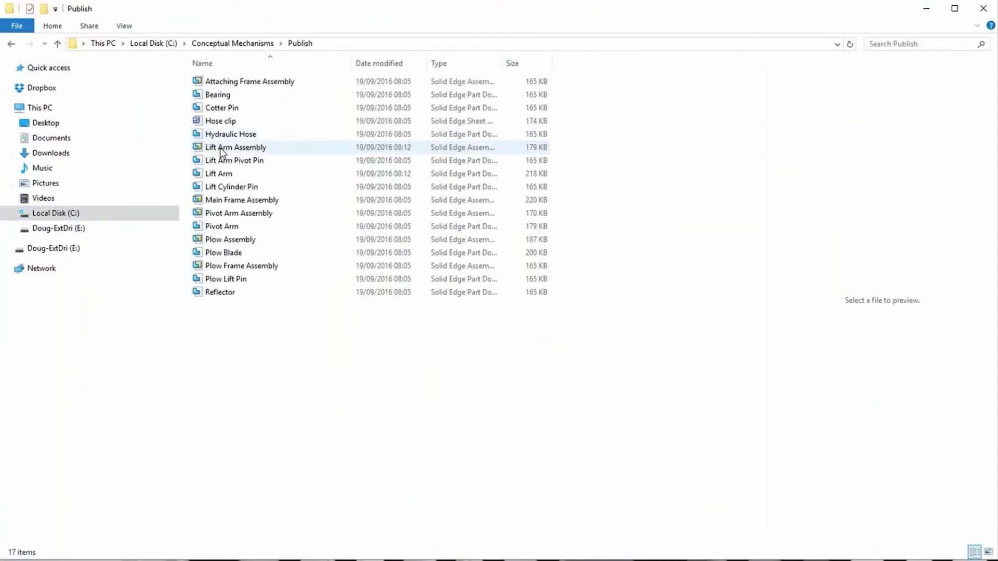
left_click(219, 149)
right_click(220, 149)
left_click(274, 200)
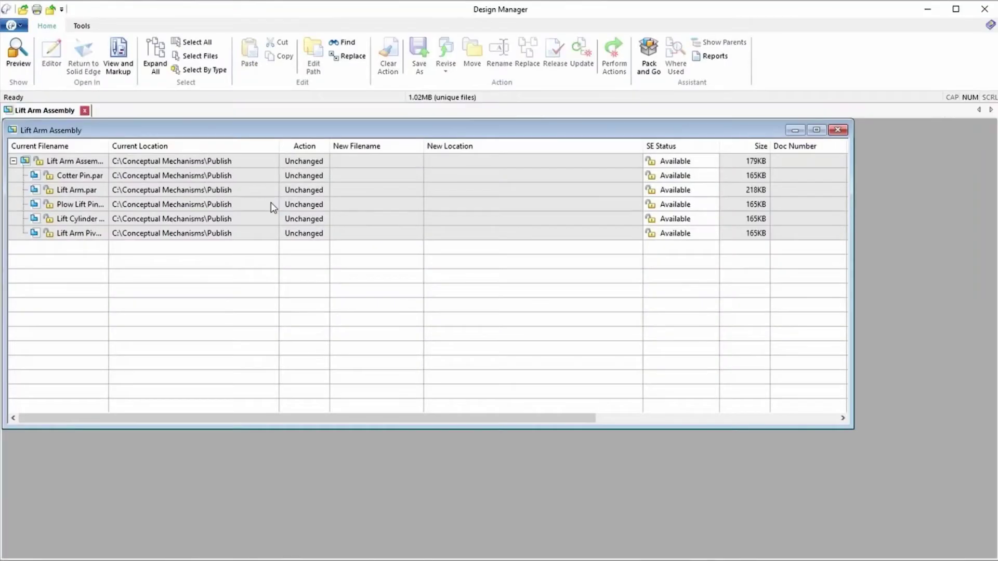
Move all files of the Lift Arm Assembly to C:\Conceptual Mechanisms\Lift Arm Assembly, perform the action and close the document
key("ctrl+a")
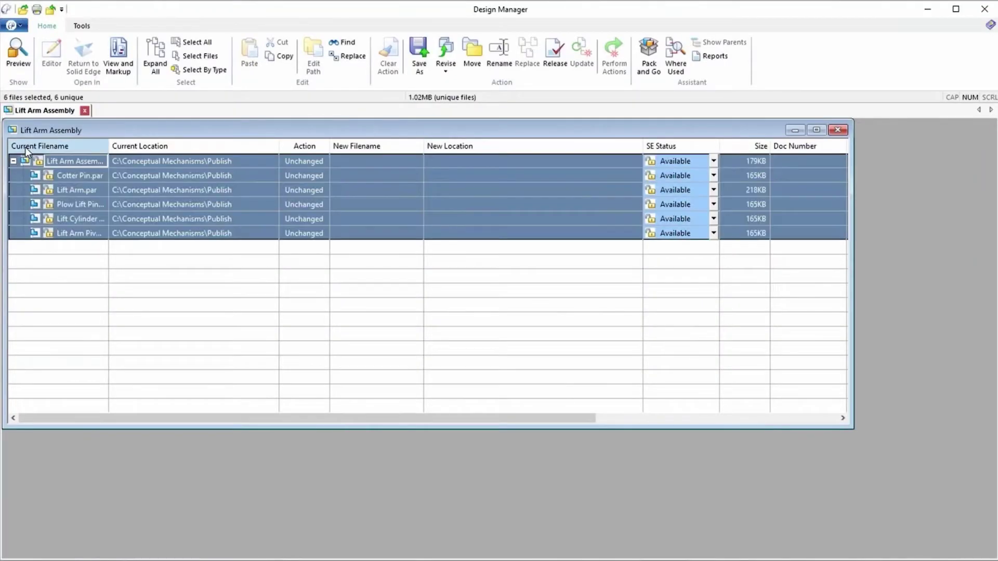
left_click(471, 55)
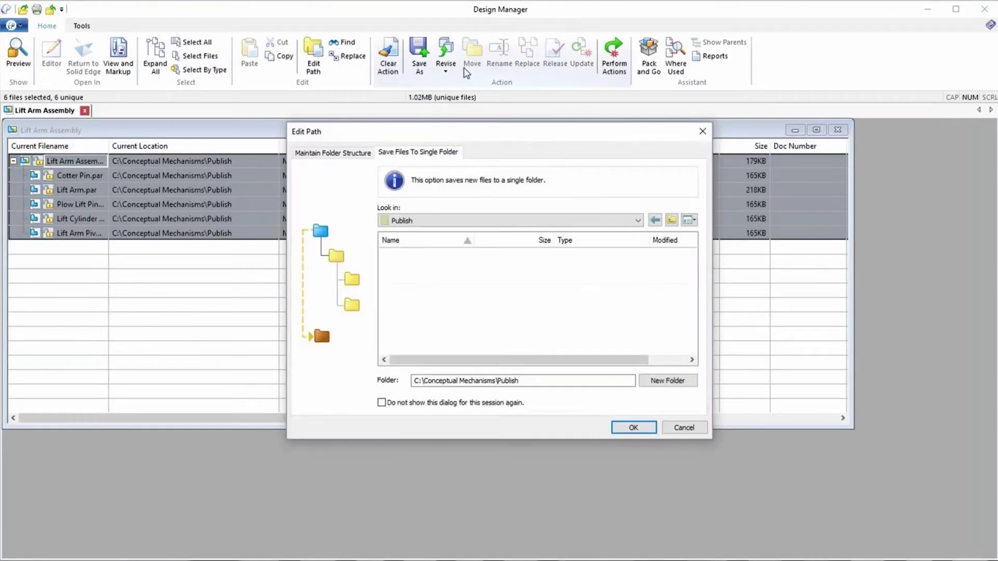
left_click(671, 222)
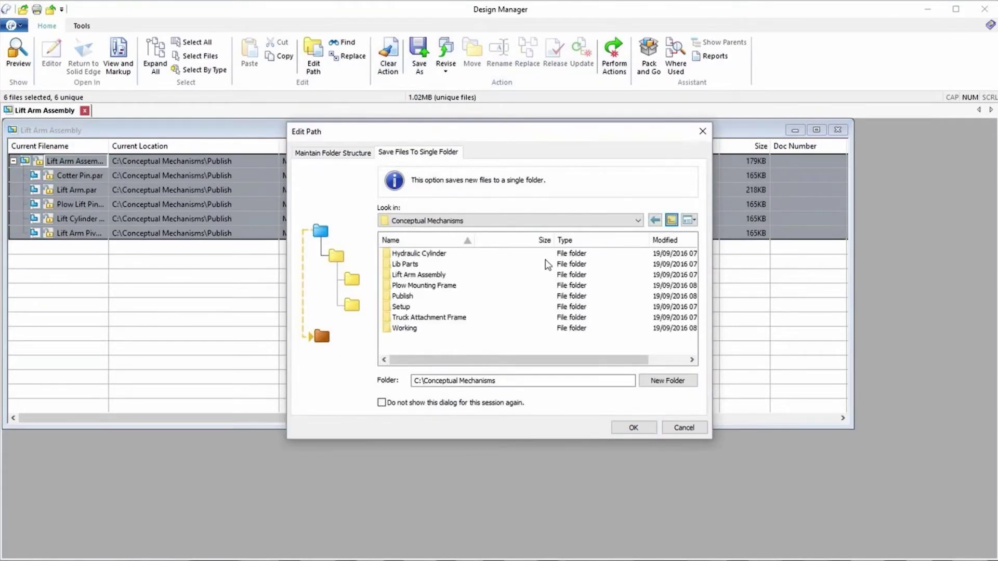
left_click(406, 276)
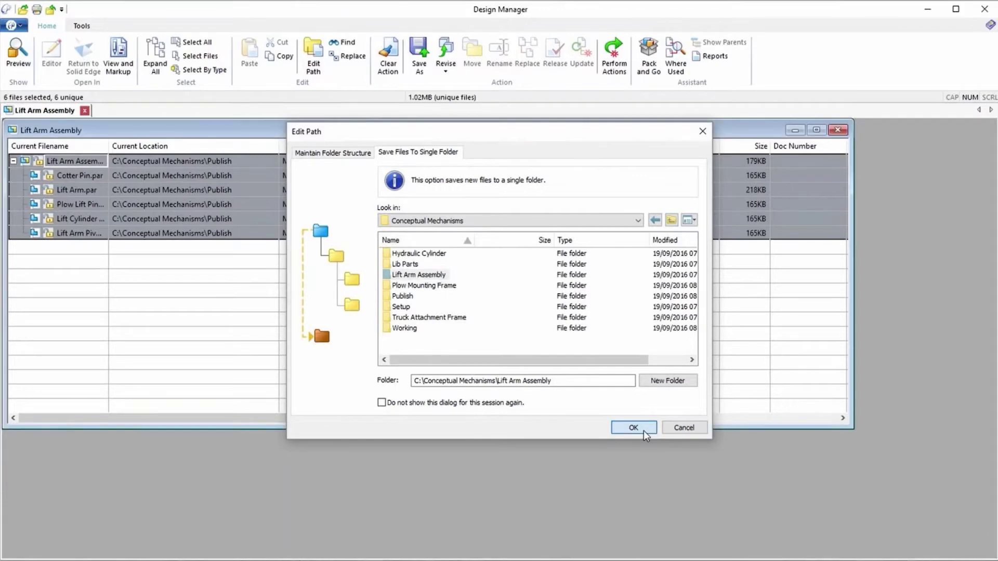
left_click(634, 428)
left_click(609, 66)
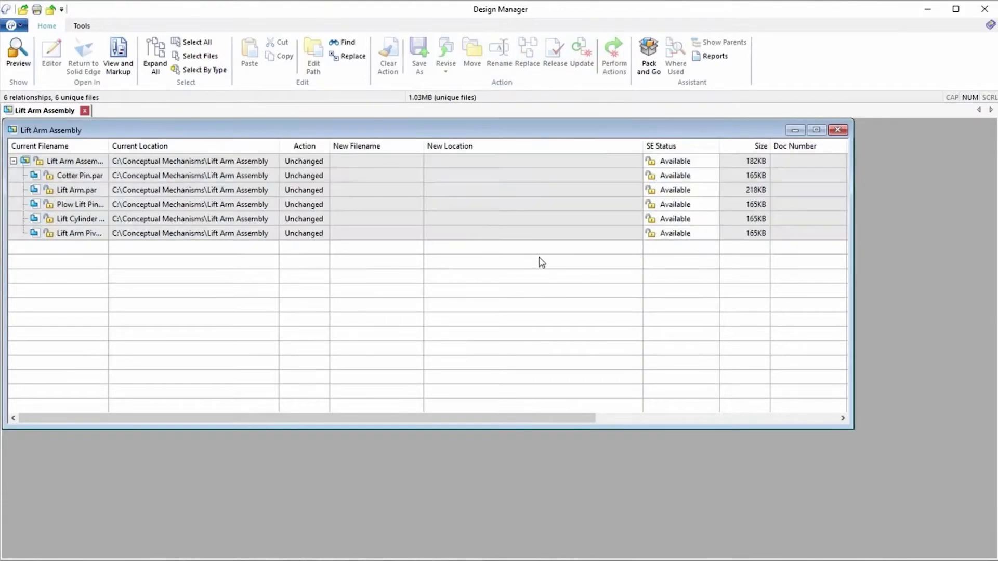
left_click(838, 131)
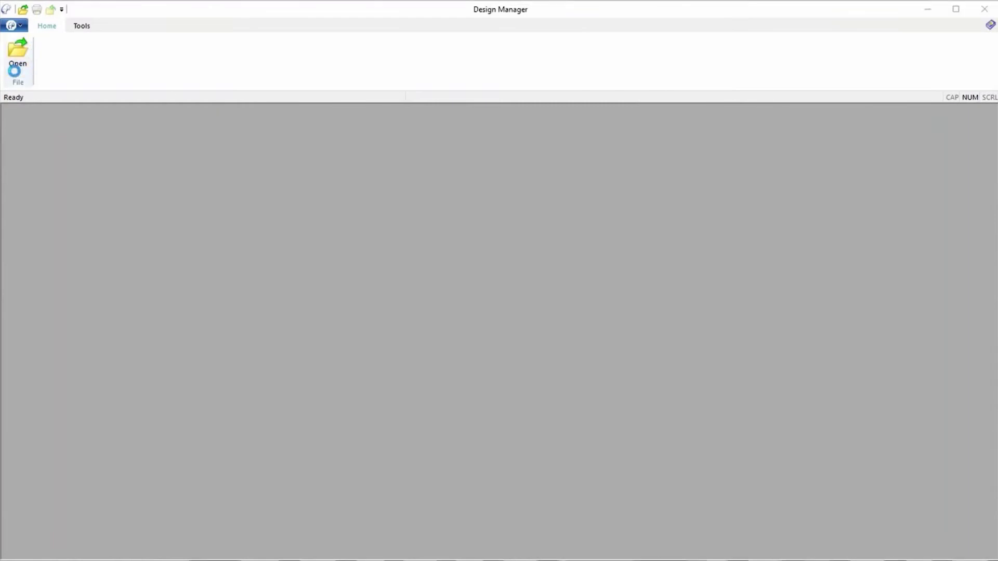
Open the NEW_PLOW DESIGN assembly from the Conceptual Mechanisms folder in Design Manager
left_click(11, 65)
left_click(509, 124)
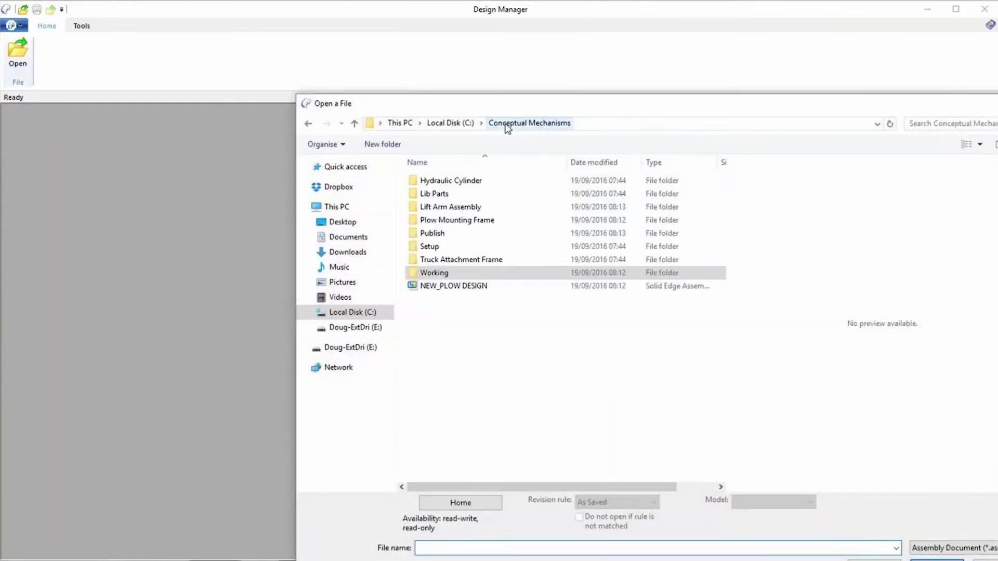
left_click(447, 285)
left_click_drag(533, 107, 419, 52)
left_click(827, 512)
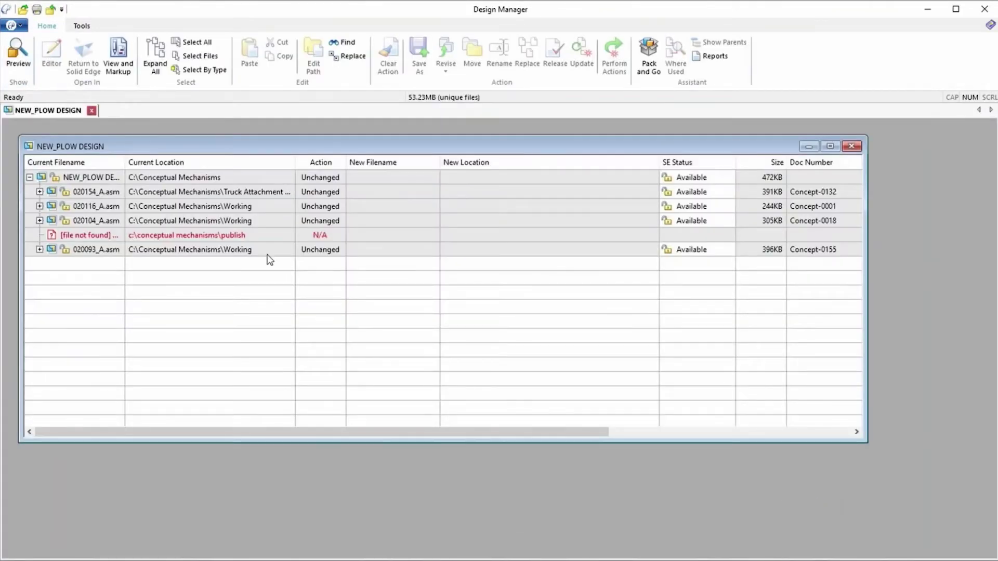
Replace the missing file in NEW_PLOW DESIGN with Lift Arm Assembly.asm from the Lift Arm Assembly folder, perform the action and maximize the document window
left_click(70, 237)
left_click(530, 62)
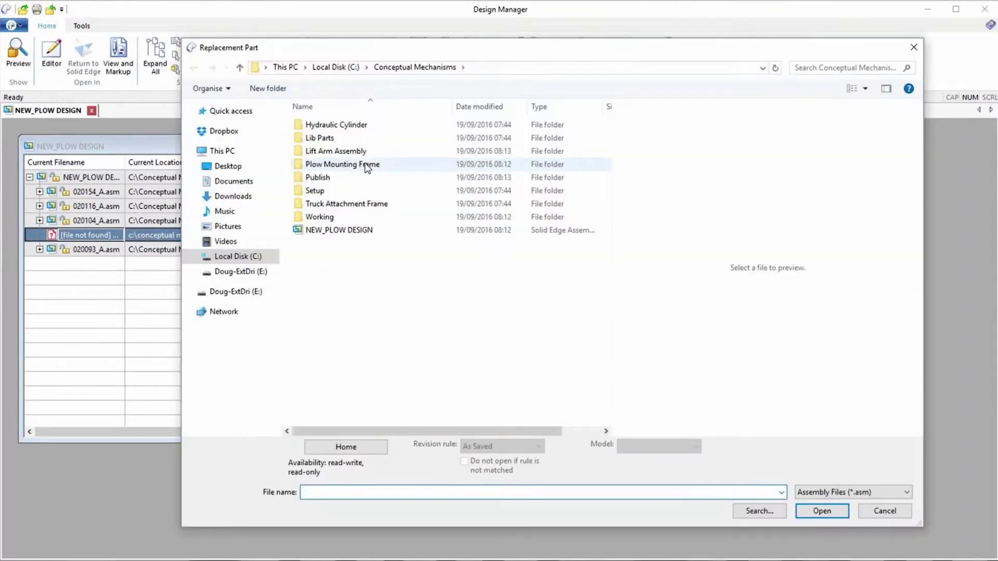
double_click(325, 152)
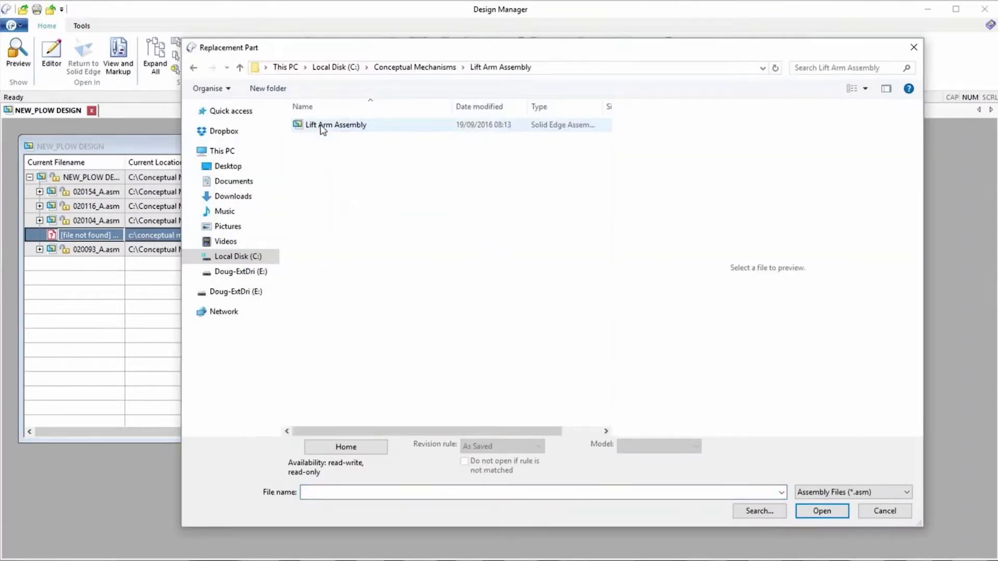
left_click(324, 127)
left_click(820, 511)
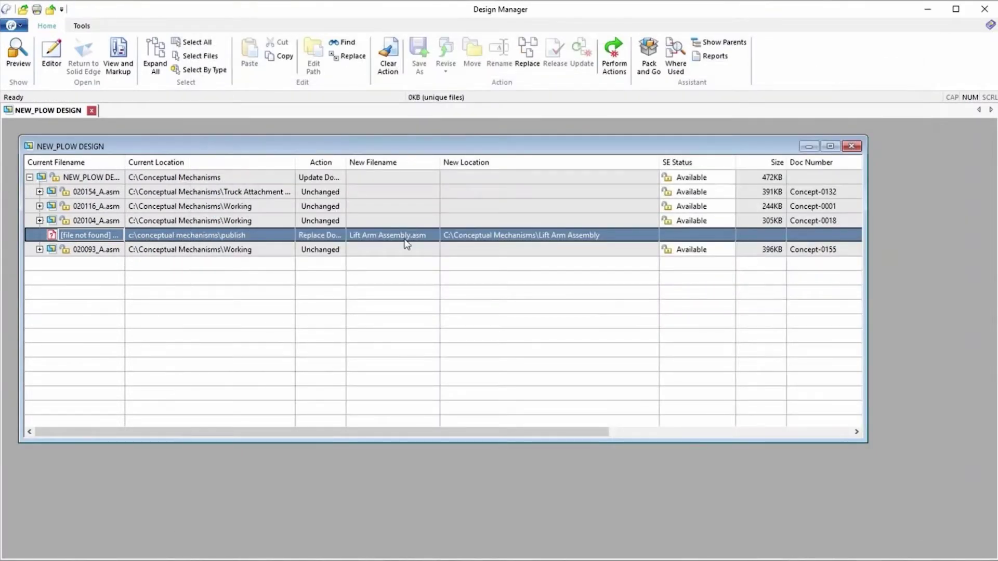
left_click(614, 56)
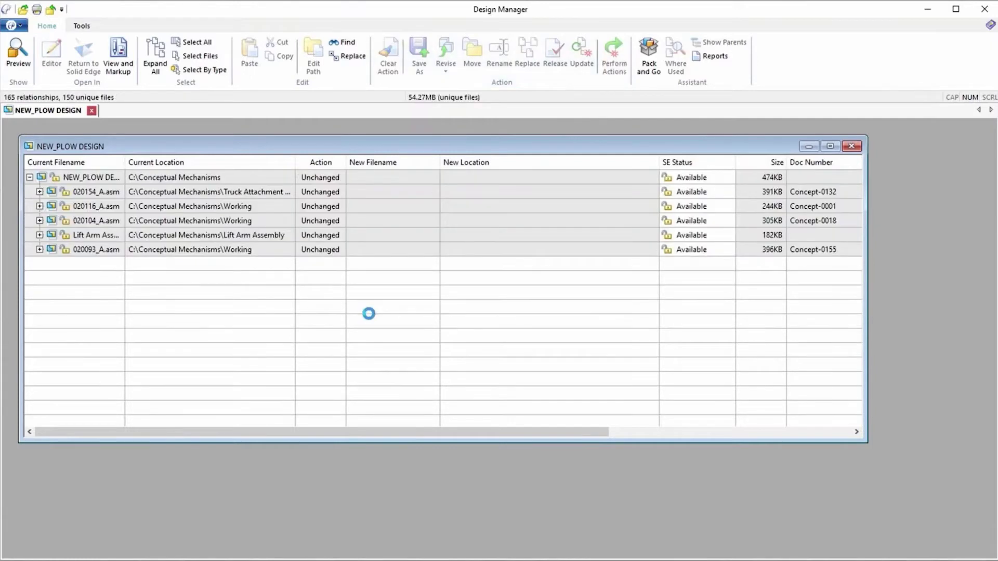
double_click(91, 142)
left_click(92, 143)
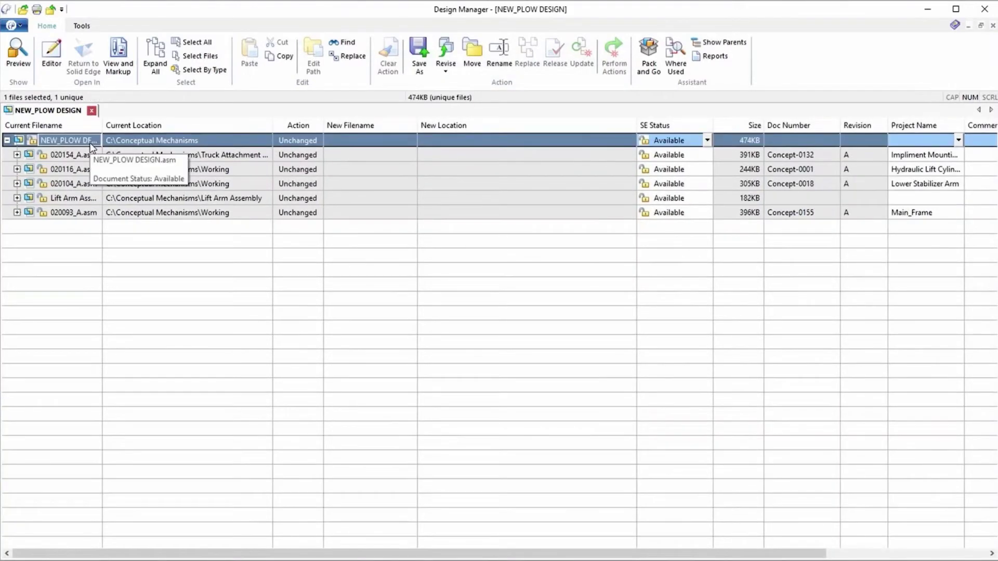
Rename the NEW_PLOW DESIGN assembly with document number 100001, perform the action and close Design Manager
left_click(497, 50)
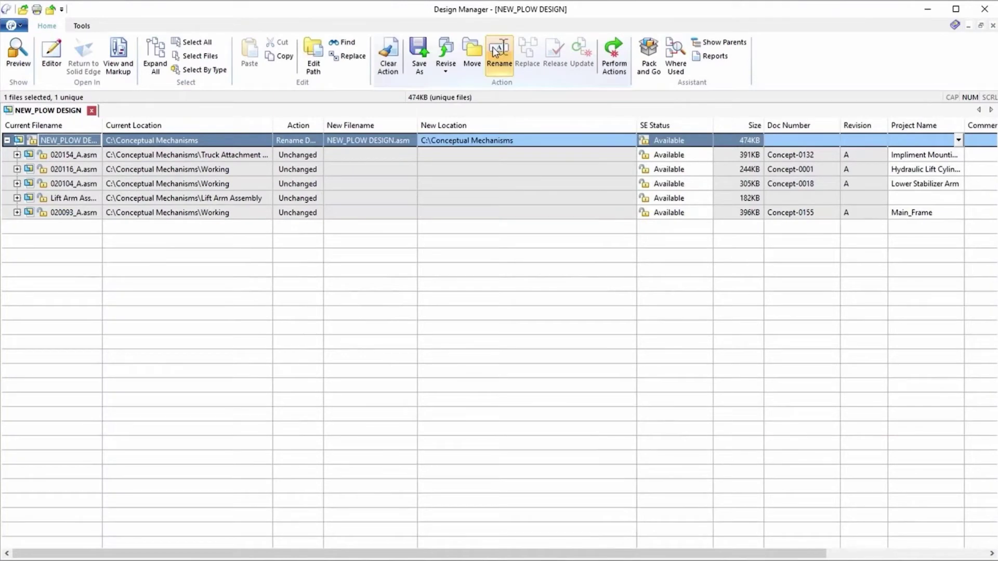
left_click(782, 141)
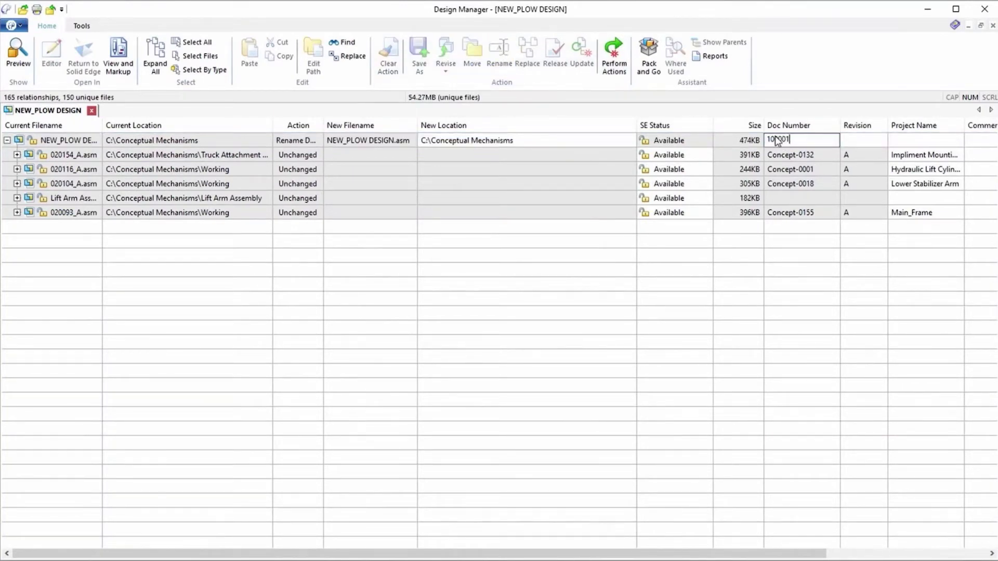
left_click(616, 70)
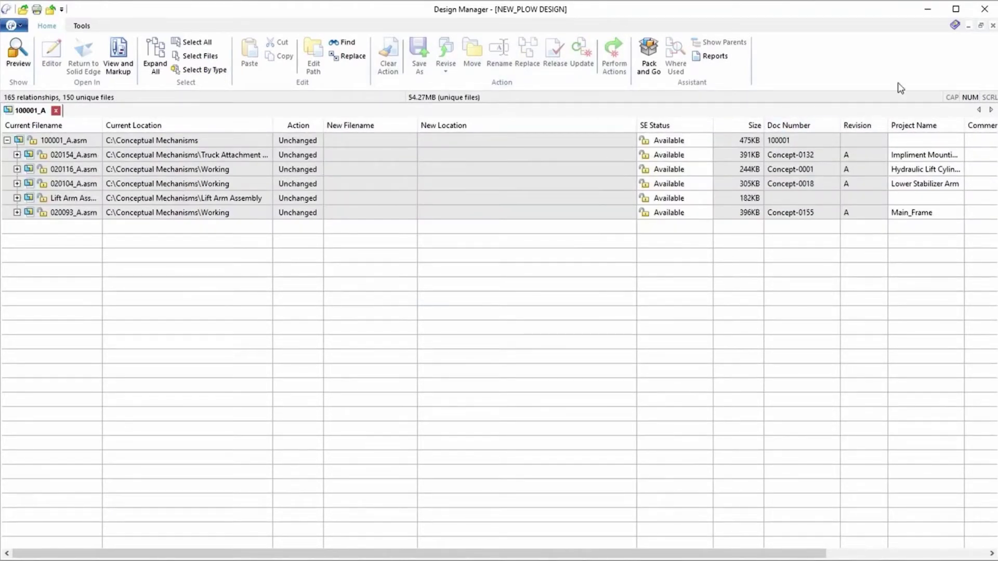
left_click(984, 9)
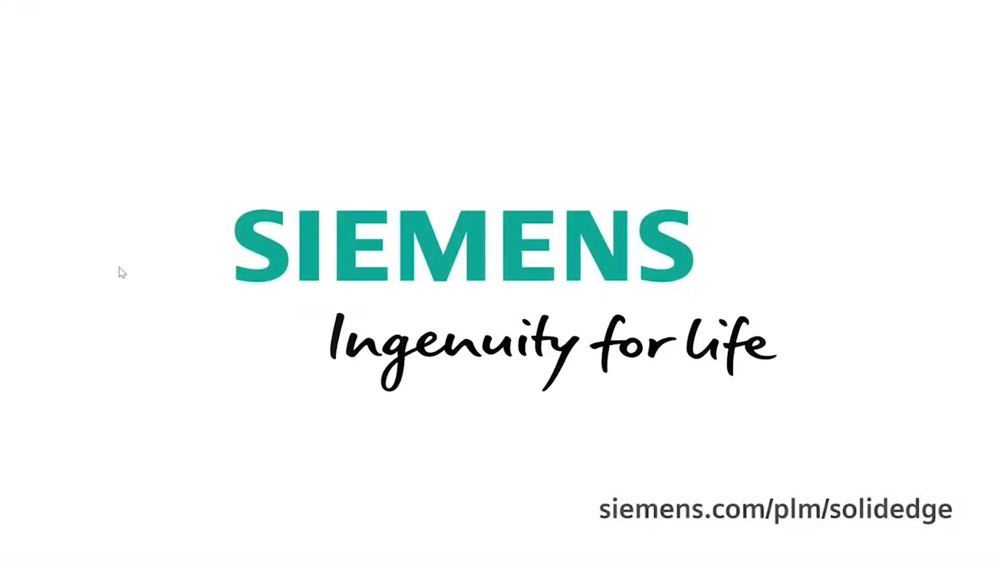
key("alt+Tab")
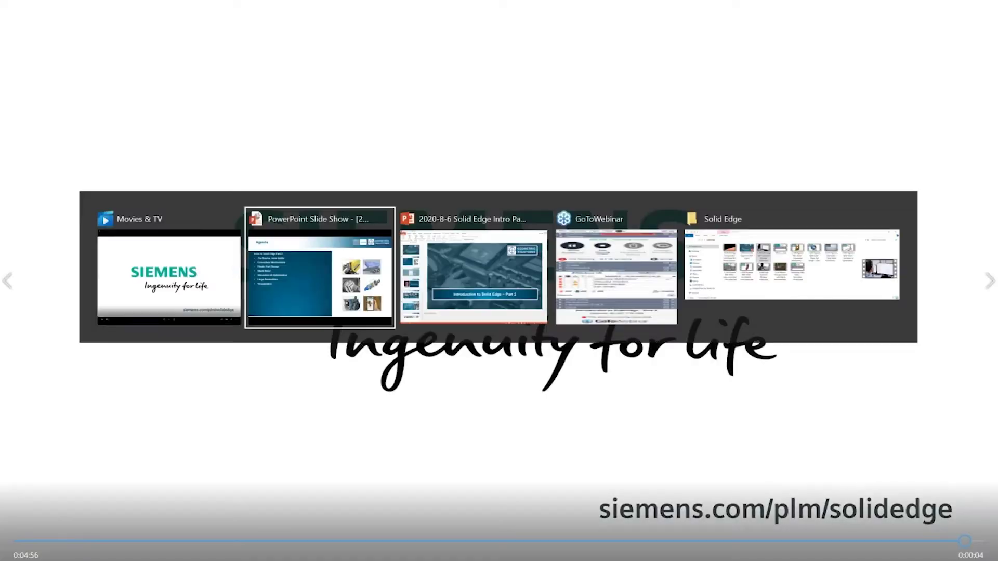
left_click(299, 268)
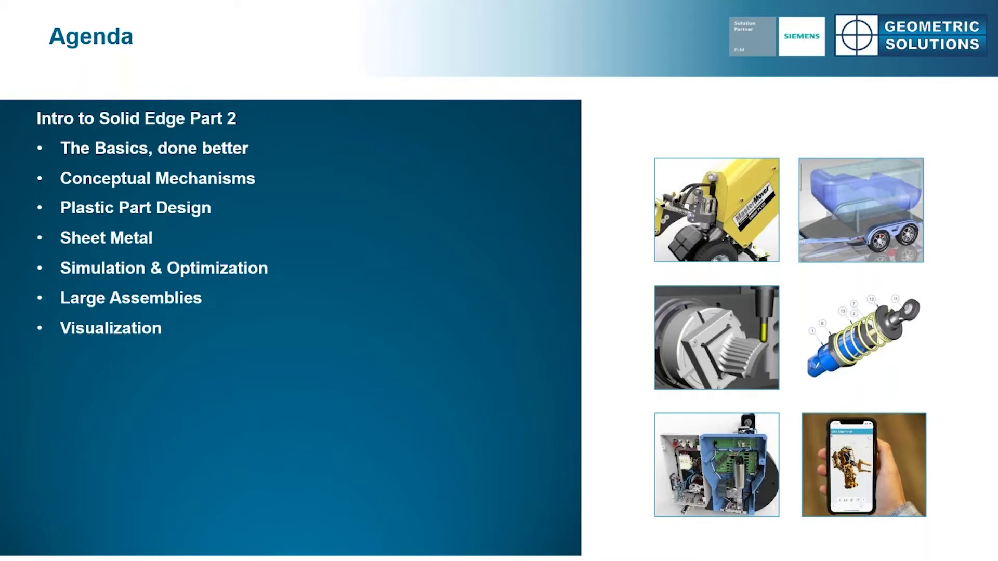
key("alt+Tab")
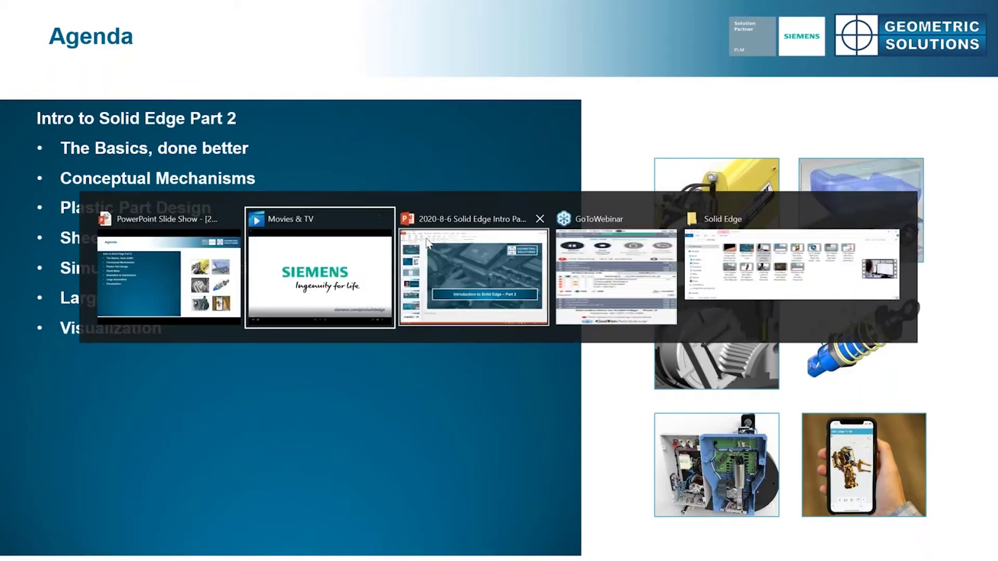
left_click(330, 291)
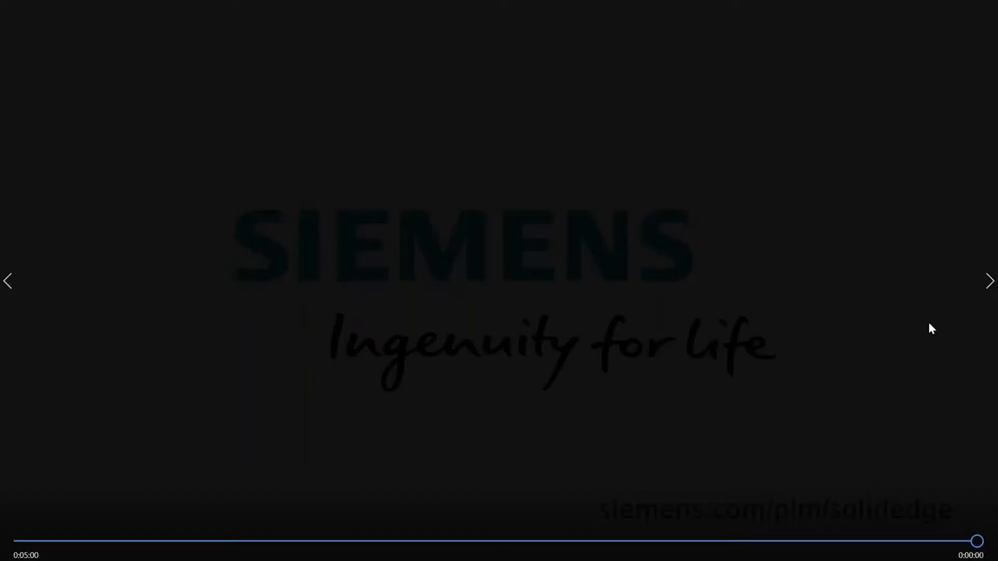
left_click(989, 287)
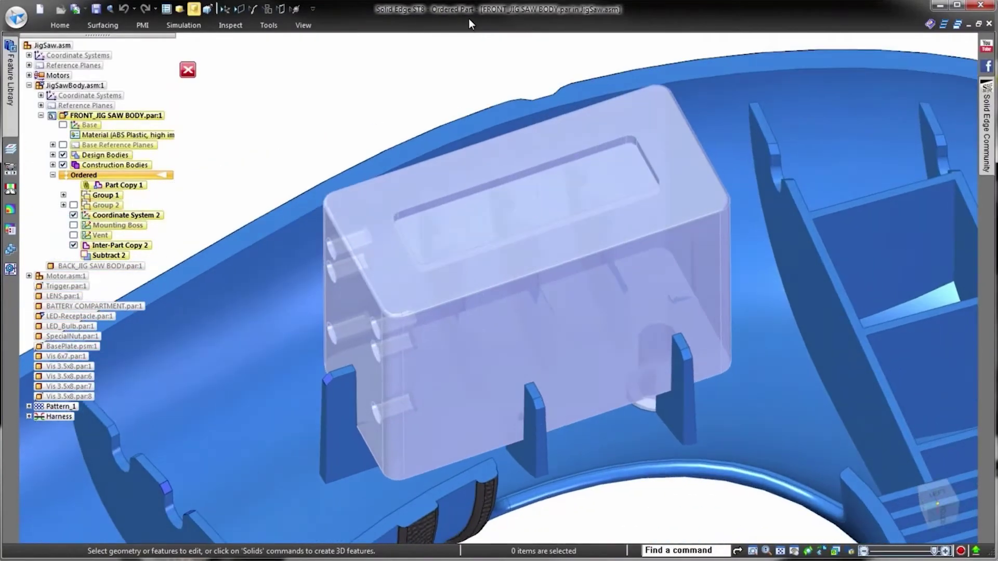
Hide Inter-Part Copy 2 and show draft face analysis colours at a 1.00° draft angle on the front jig saw body
left_click(74, 245)
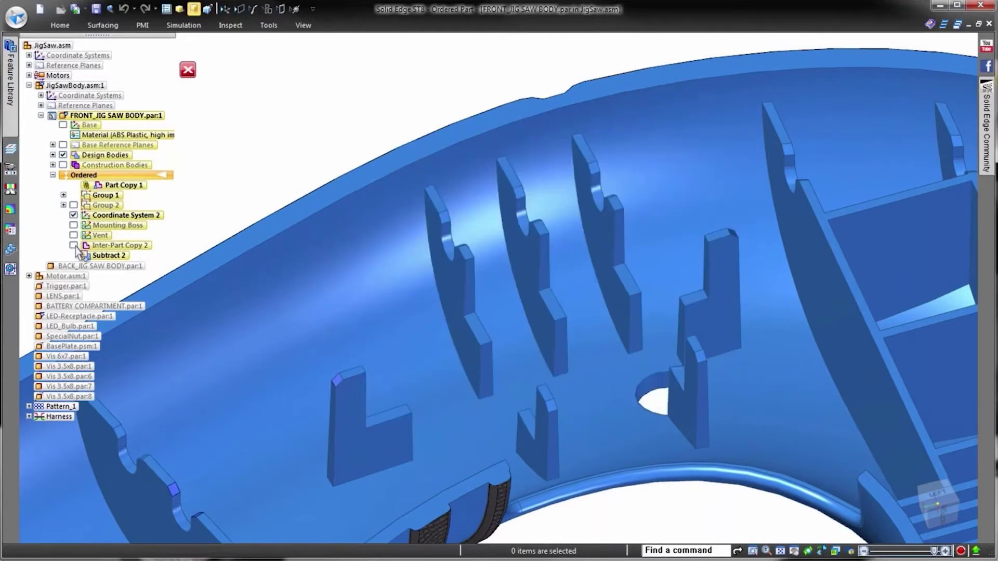
left_click(231, 25)
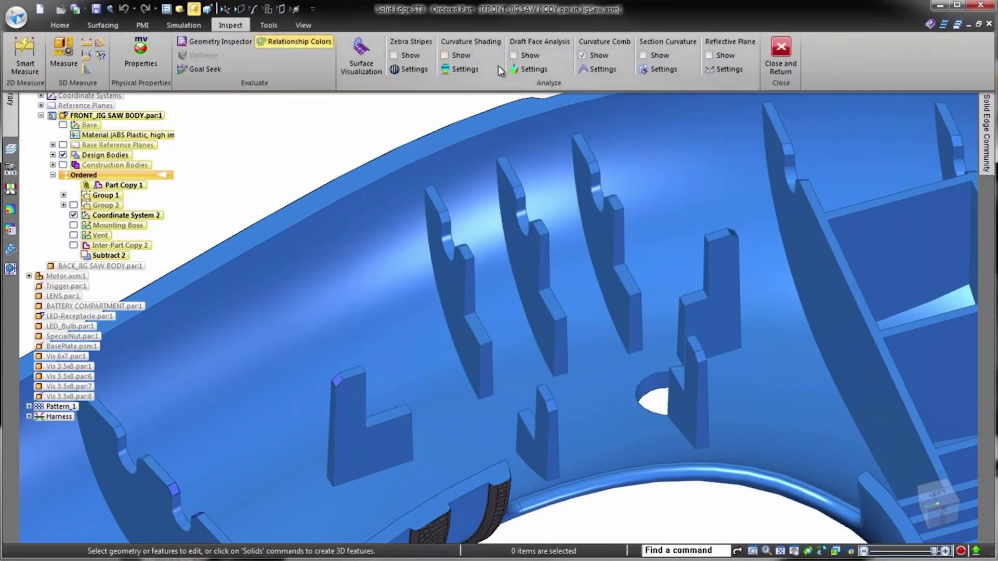
left_click(530, 69)
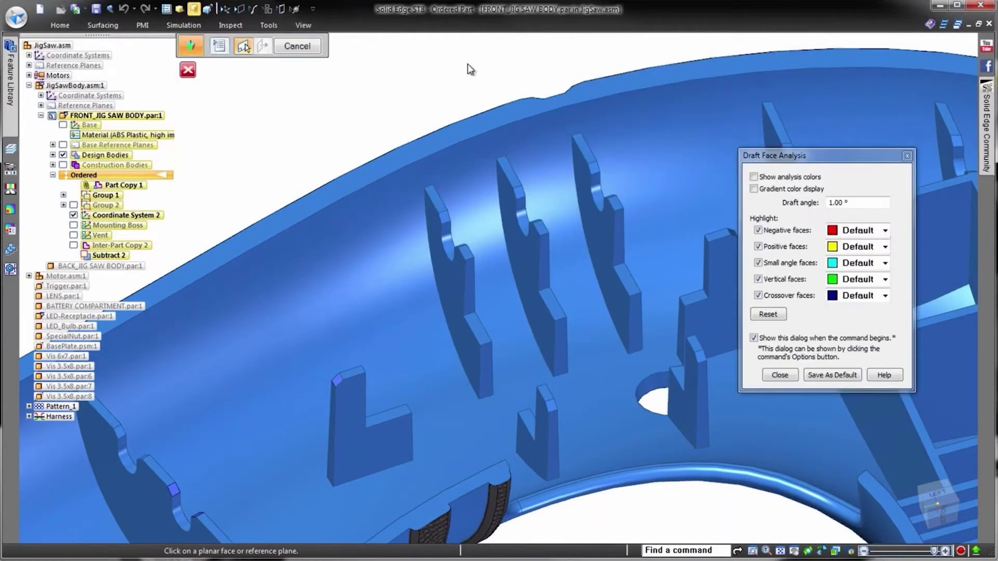
left_click(469, 123)
left_click(363, 139)
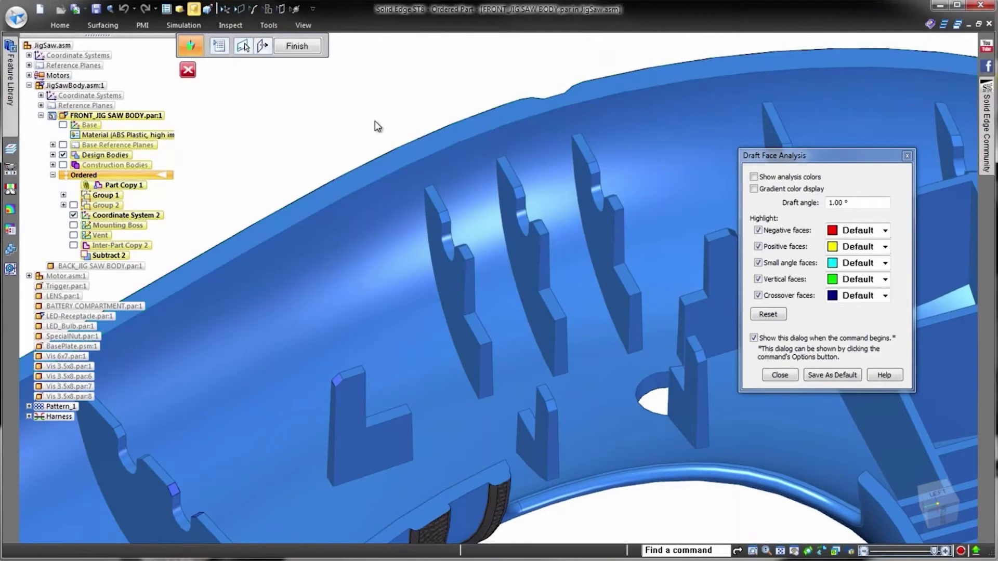
left_click(752, 181)
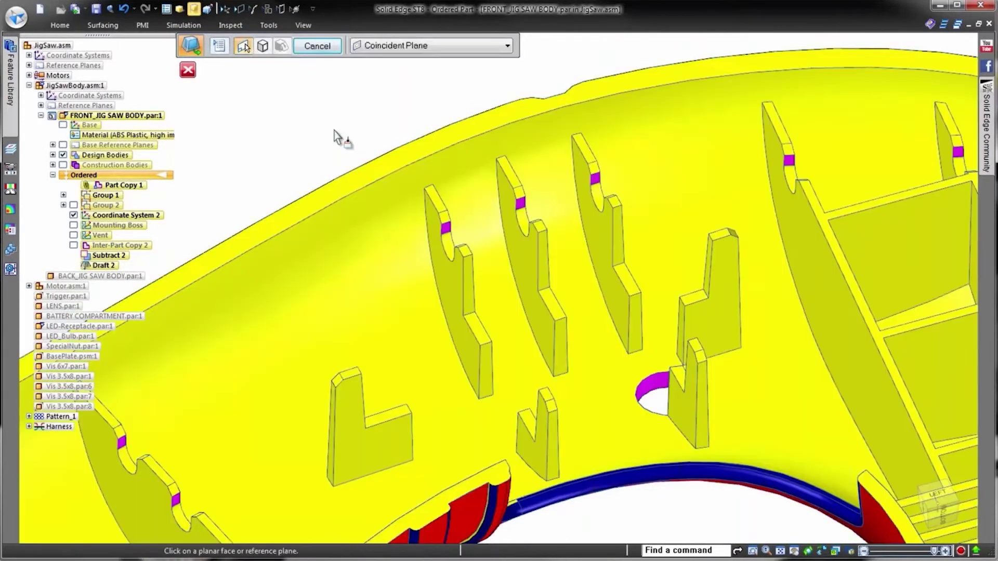
Leave the Draft command and turn off the draft face analysis display
key("Escape")
left_click(229, 25)
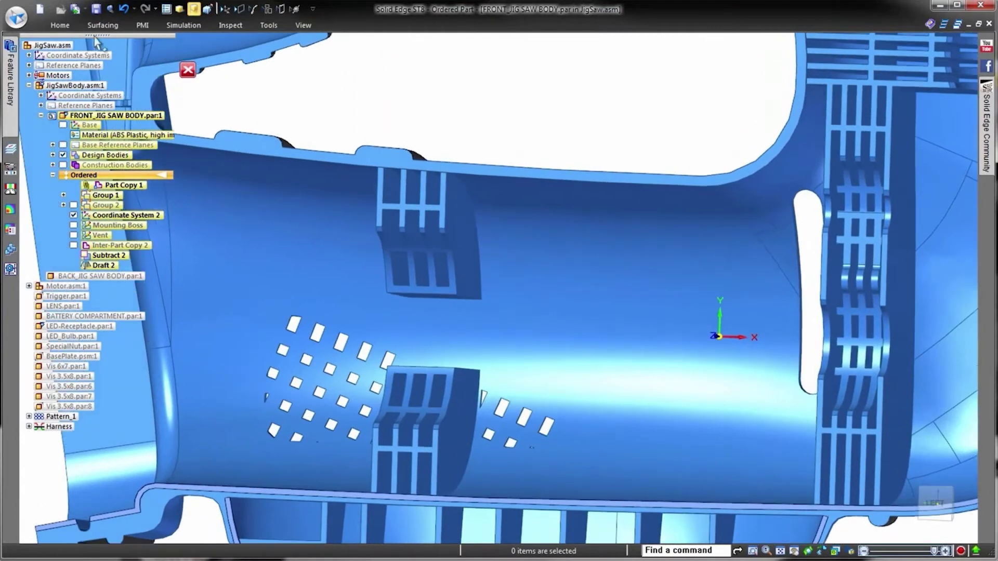
Create a 1.2 mm thick web network from the grid sketch lines inside the front jig saw body
left_click(59, 25)
left_click(454, 73)
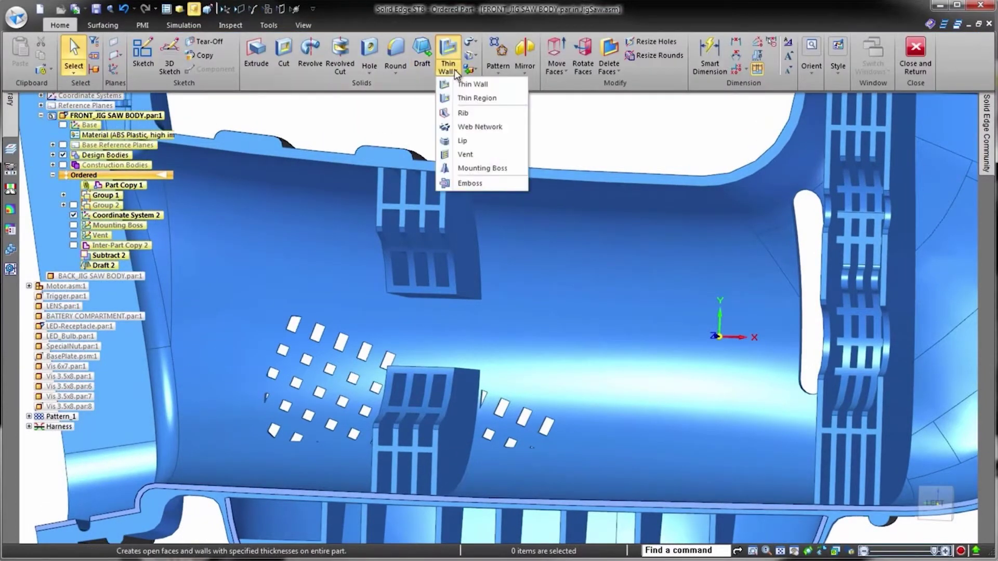
left_click(463, 113)
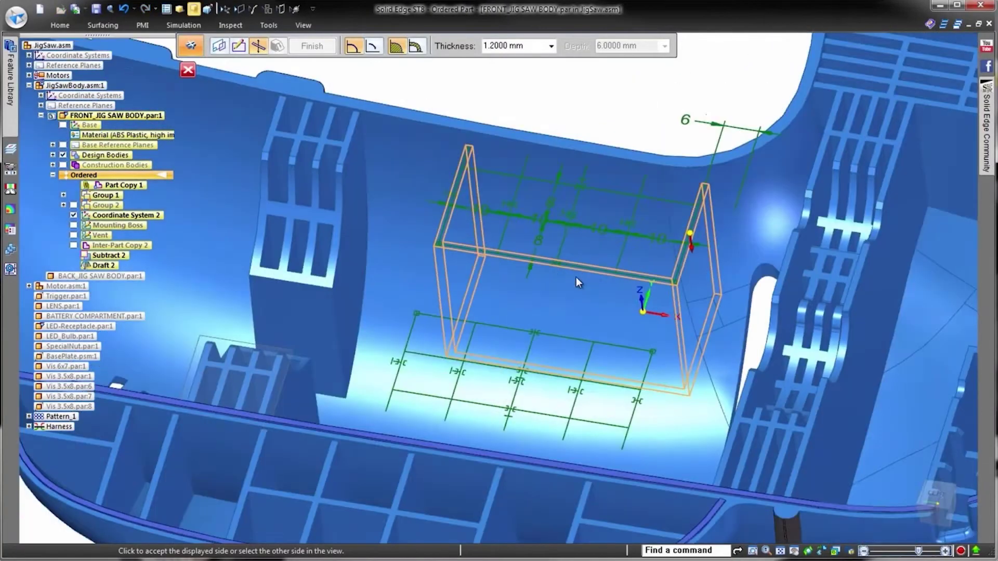
left_click(576, 282)
key("Escape")
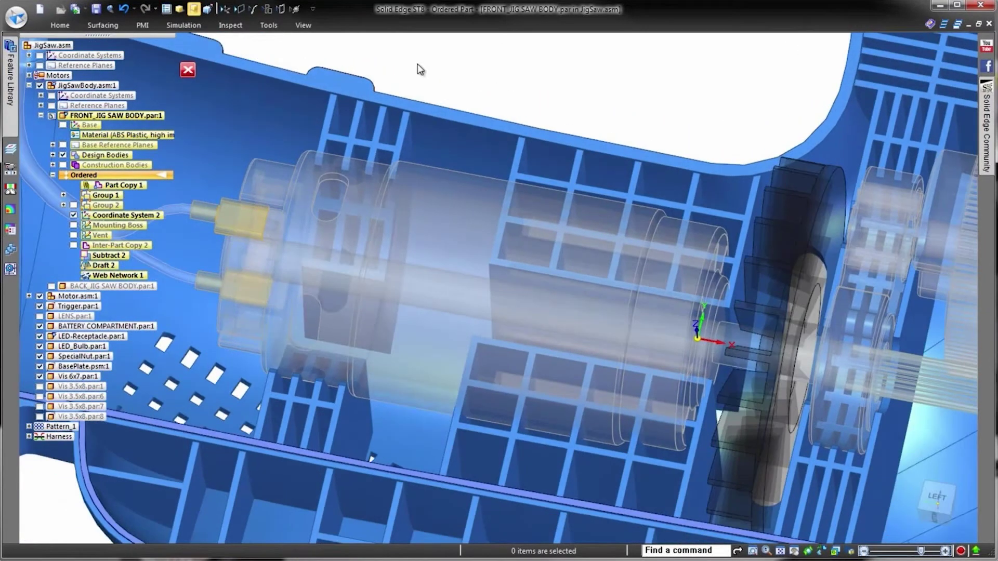
Start an inter-part copy to bring geometry from the displayed motor assembly into the front jig saw body
left_click(58, 27)
left_click(50, 68)
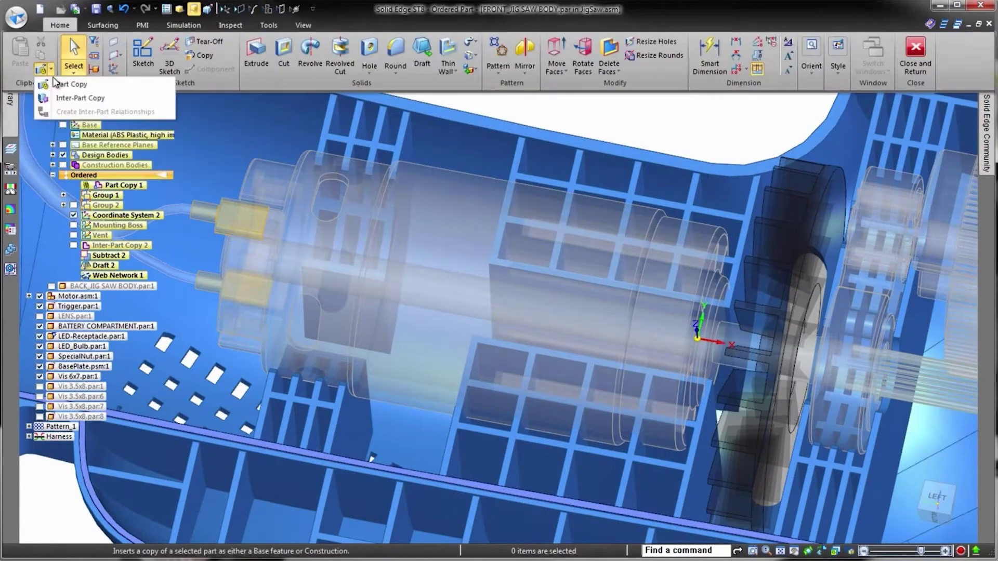
left_click(73, 98)
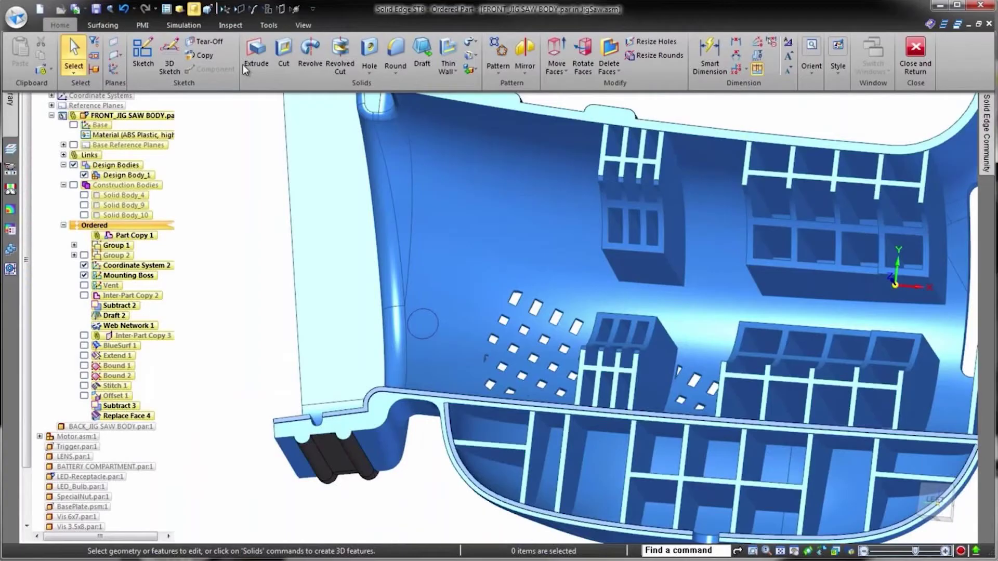
Start a mounting boss on the plane of the existing Mounting Boss sketch circle and accept the boss options
left_click(446, 77)
left_click(466, 171)
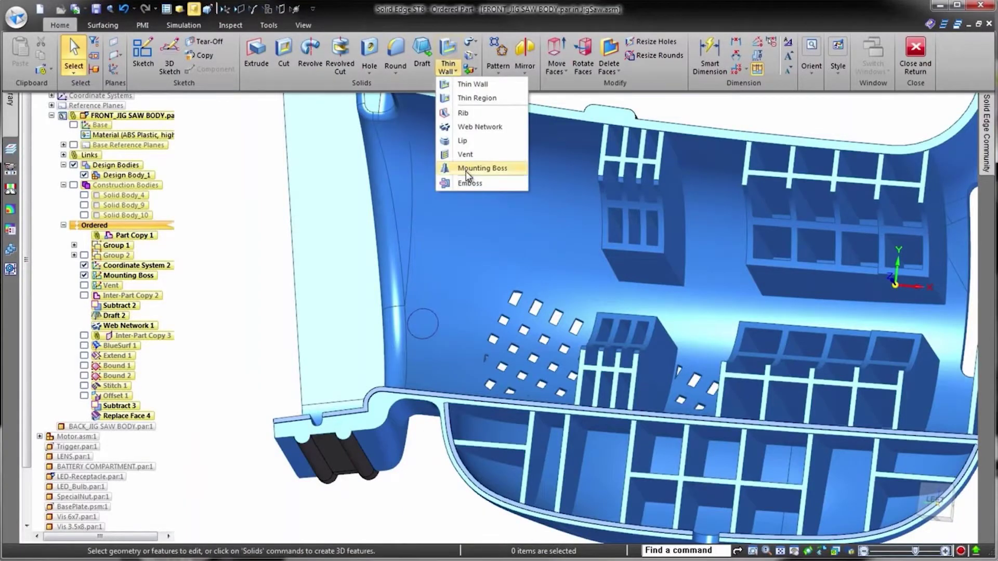
left_click(404, 46)
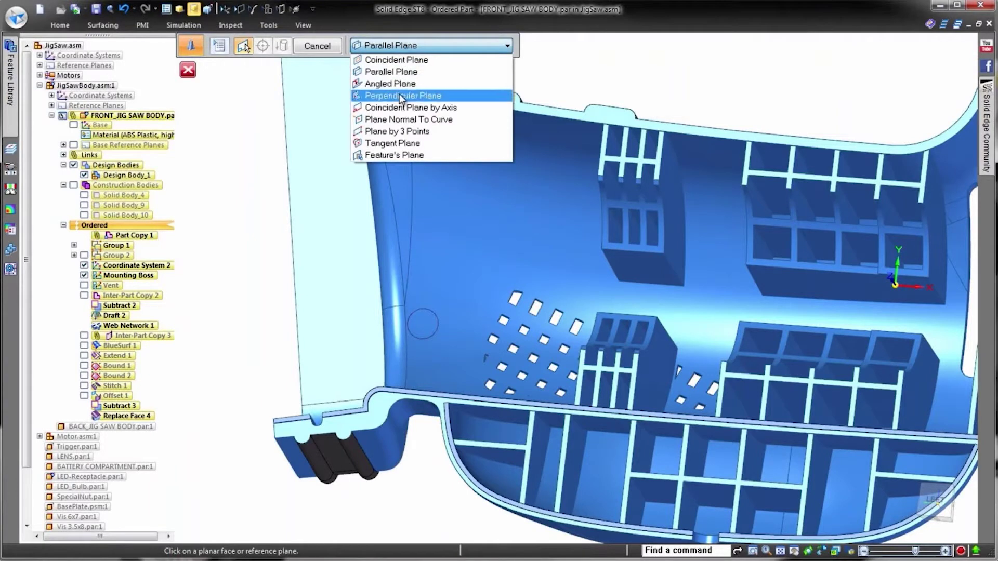
left_click(386, 156)
left_click(423, 308)
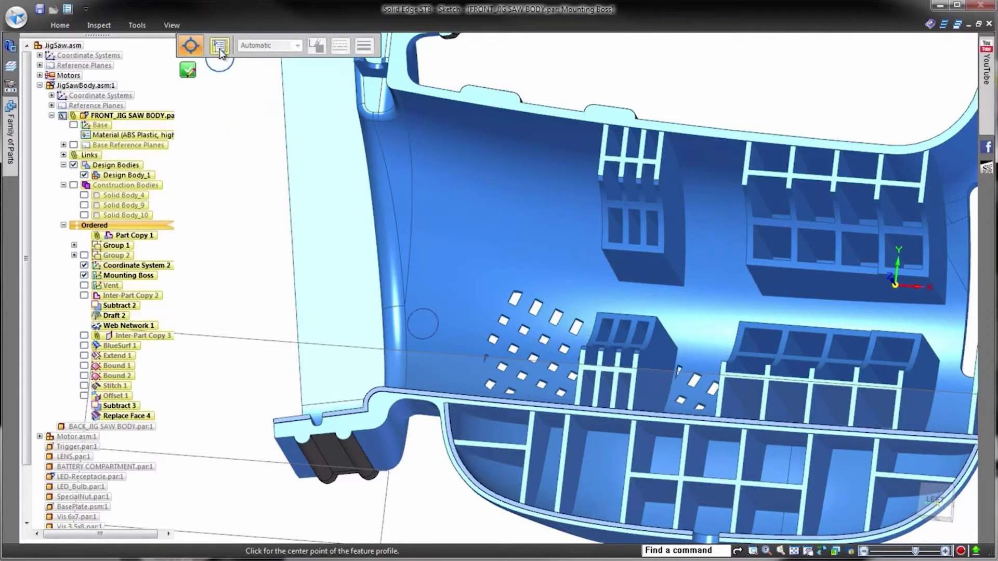
left_click(219, 44)
left_click(143, 381)
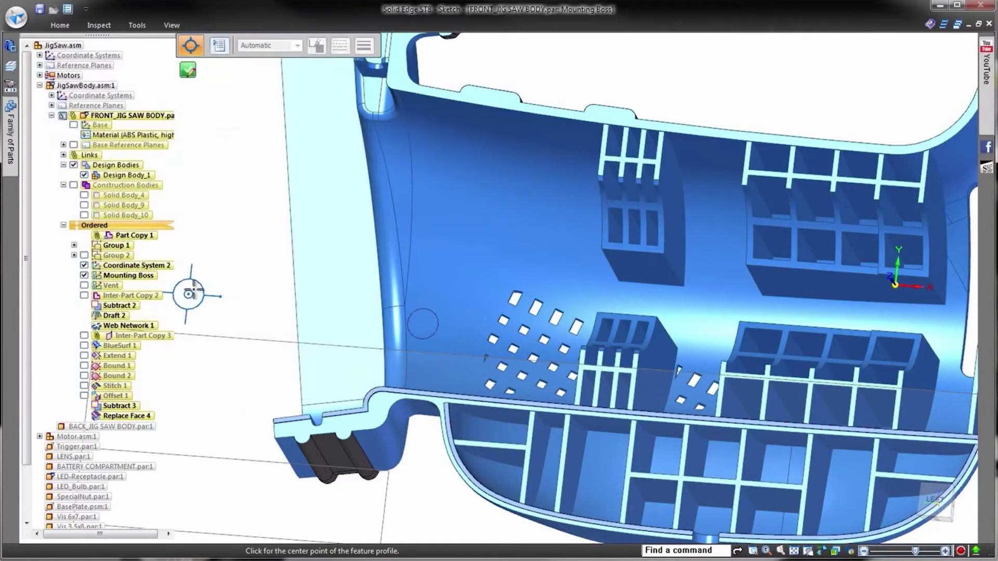
Centre the mounting boss on the sketch circle, extend it to the body wall and finish it
left_click(422, 324)
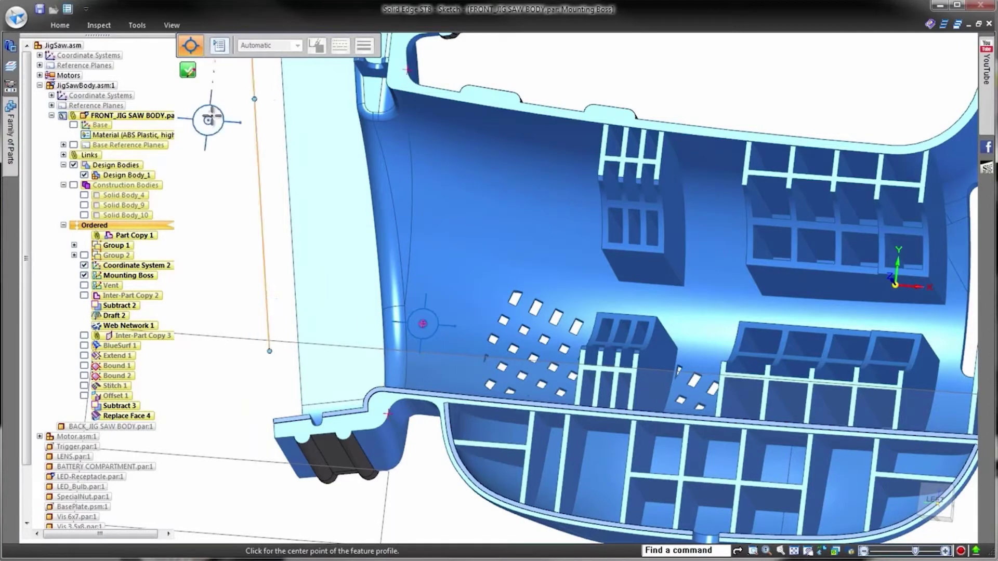
left_click(189, 72)
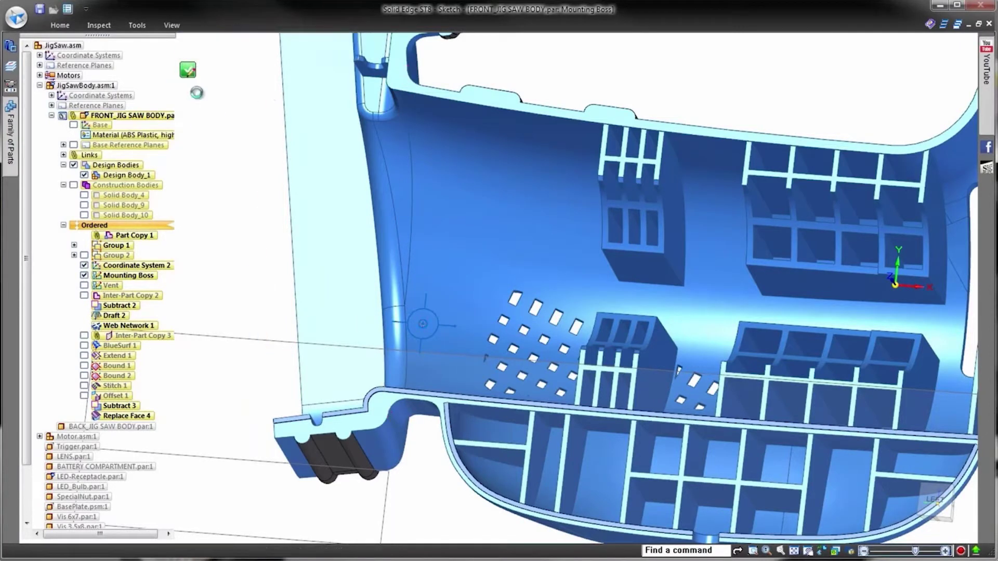
left_click(436, 368)
key("Return")
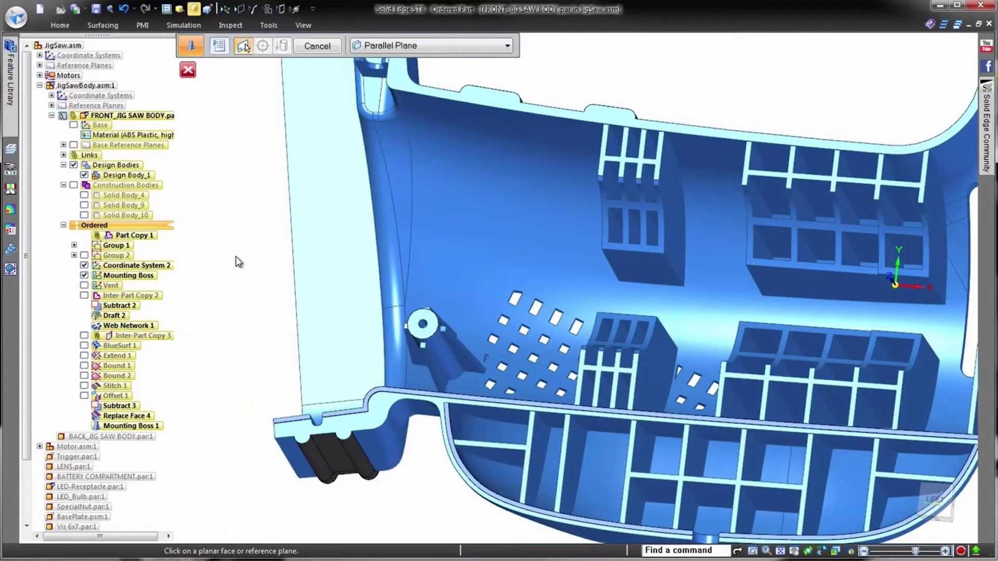
Pattern the mounting boss by table using Mounting Boss Locations.xlsx, oriented to the coordinate system, with the reference point at the selected keypoint
left_click(266, 11)
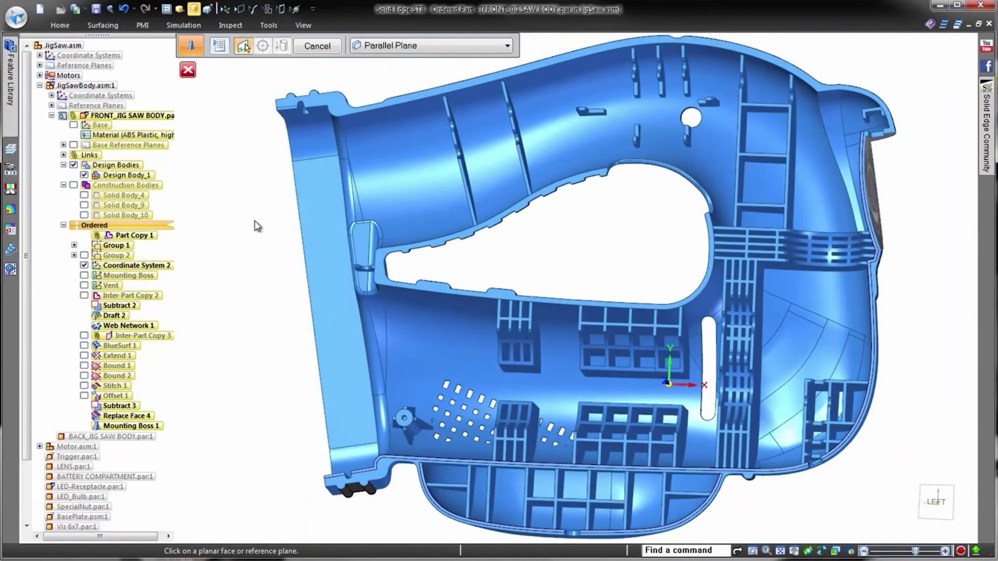
left_click(60, 25)
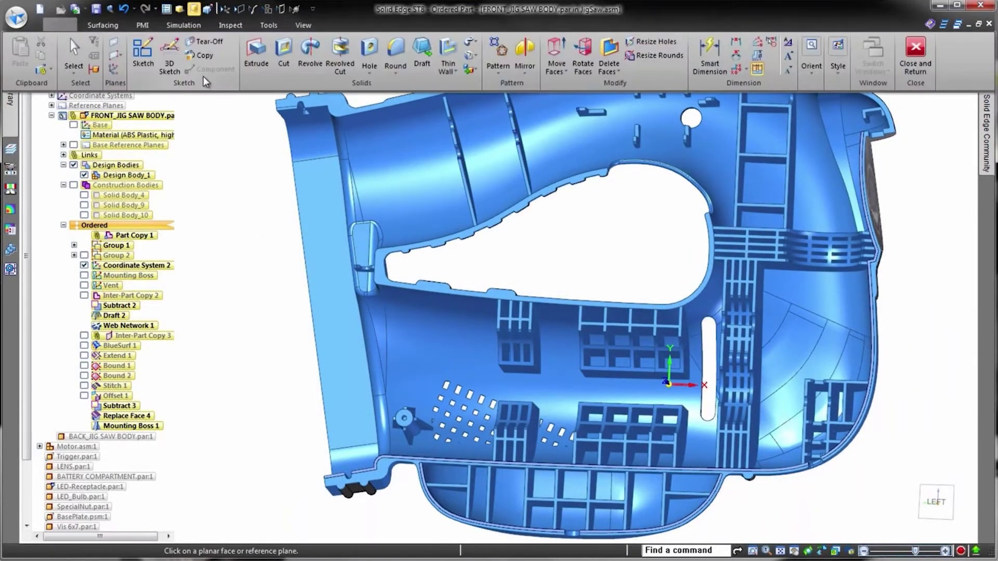
left_click(494, 68)
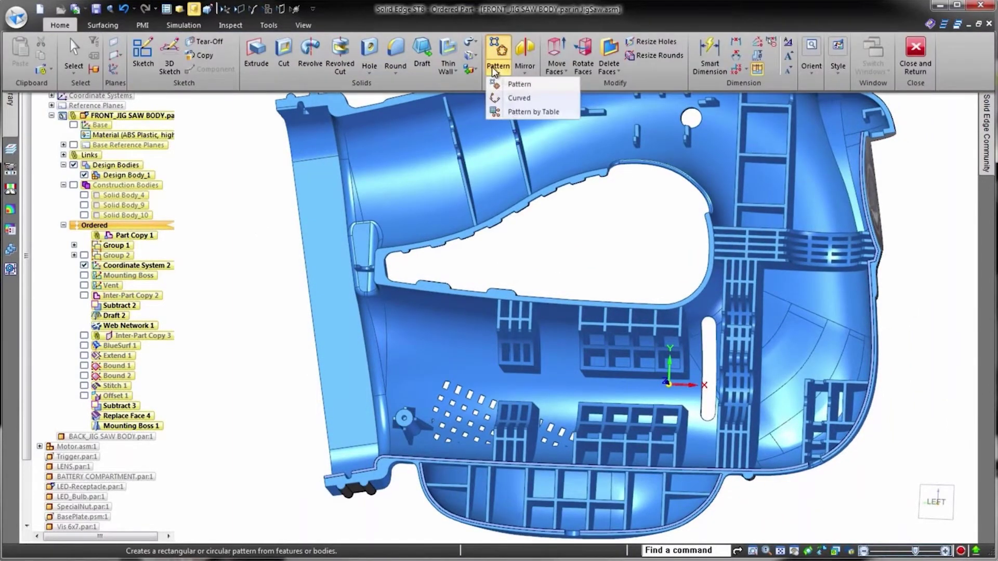
left_click(525, 112)
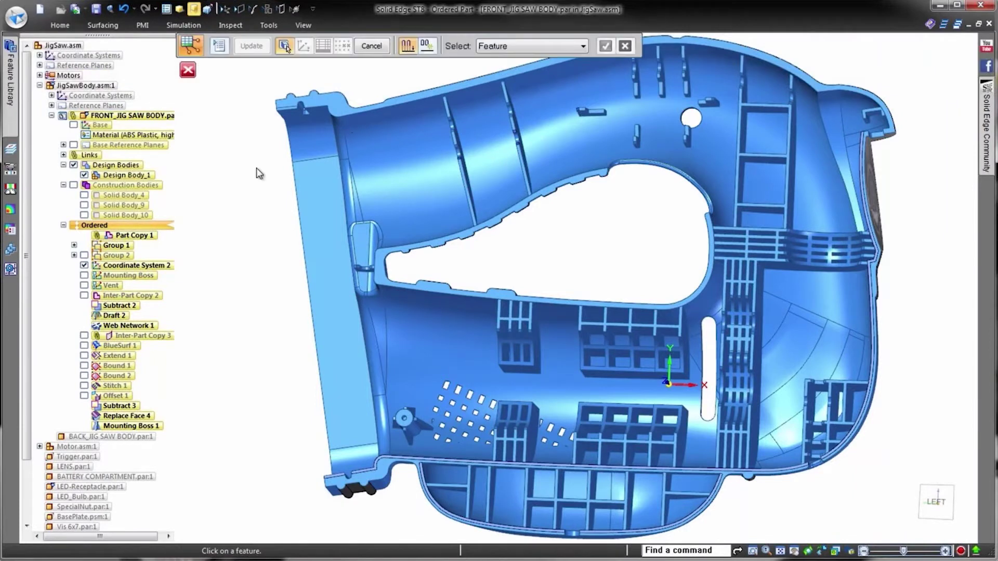
left_click(406, 429)
right_click(269, 306)
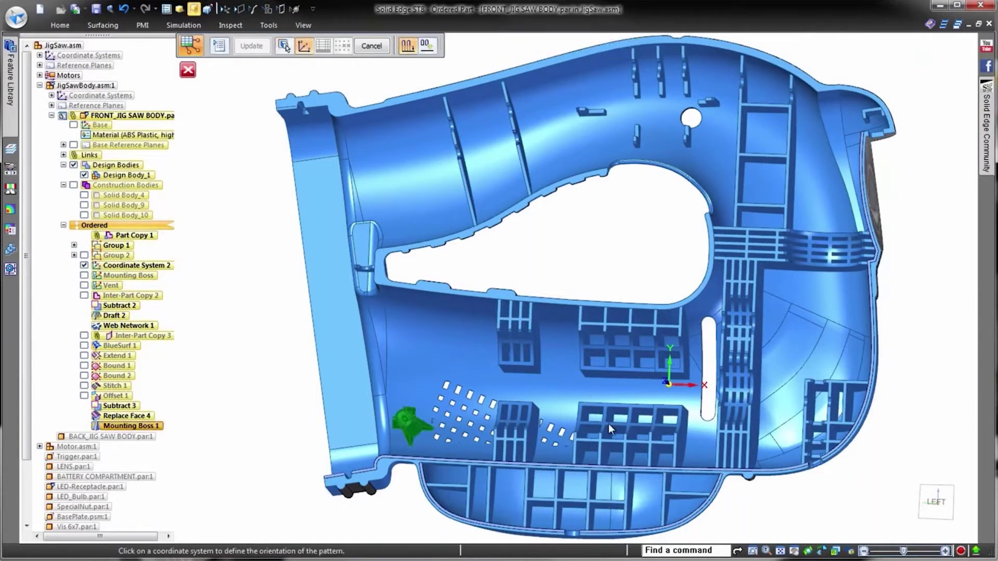
left_click(673, 395)
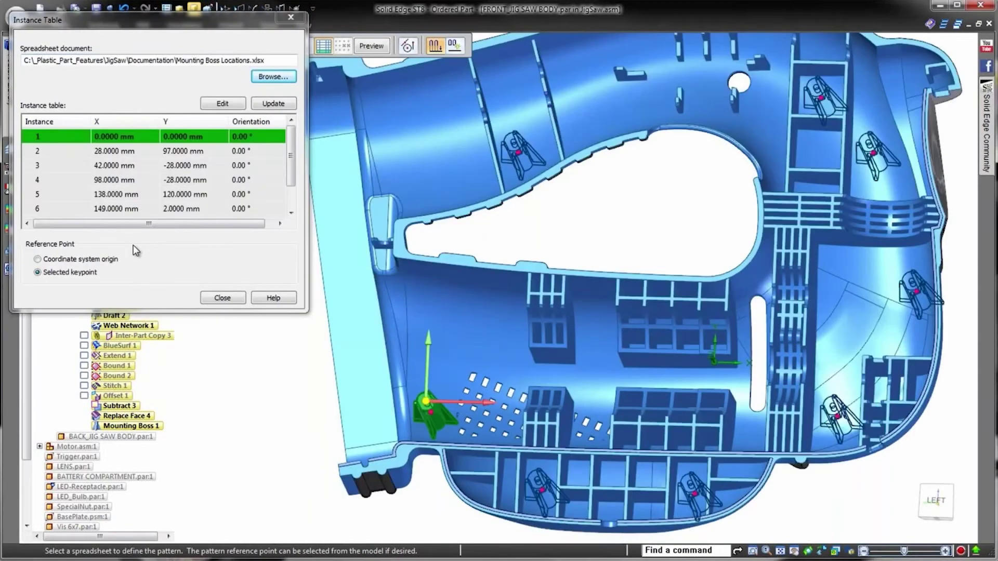
left_click(222, 297)
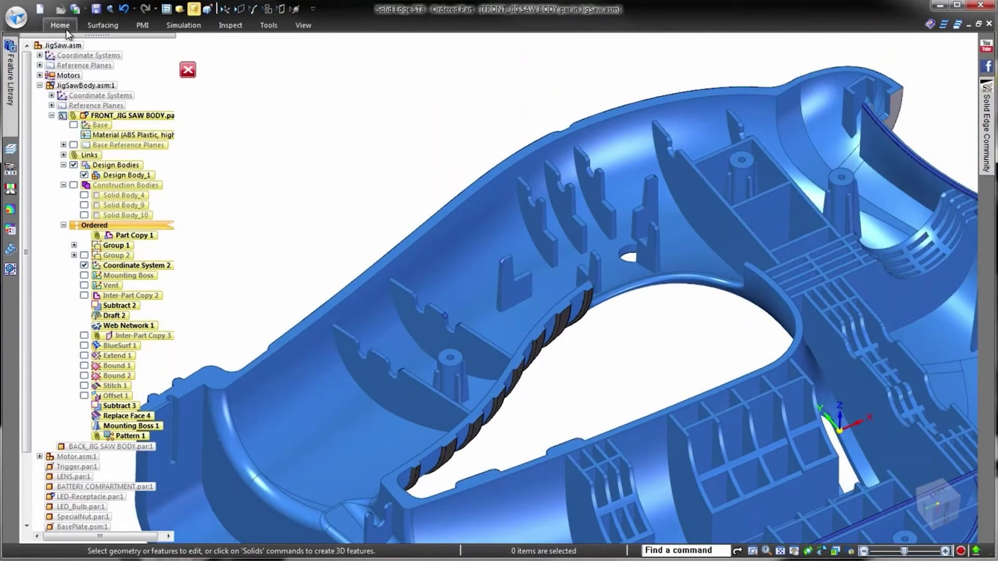
Add a 1 mm wide, 0.5 mm high lip along the chained inner edges of the jig saw body's outer parting rim
left_click(66, 30)
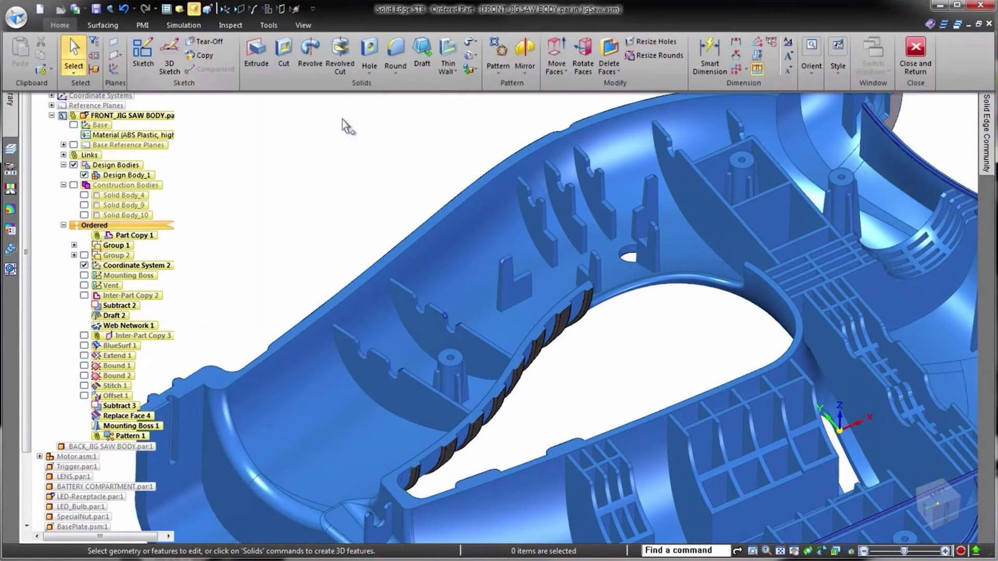
left_click(454, 72)
left_click(462, 140)
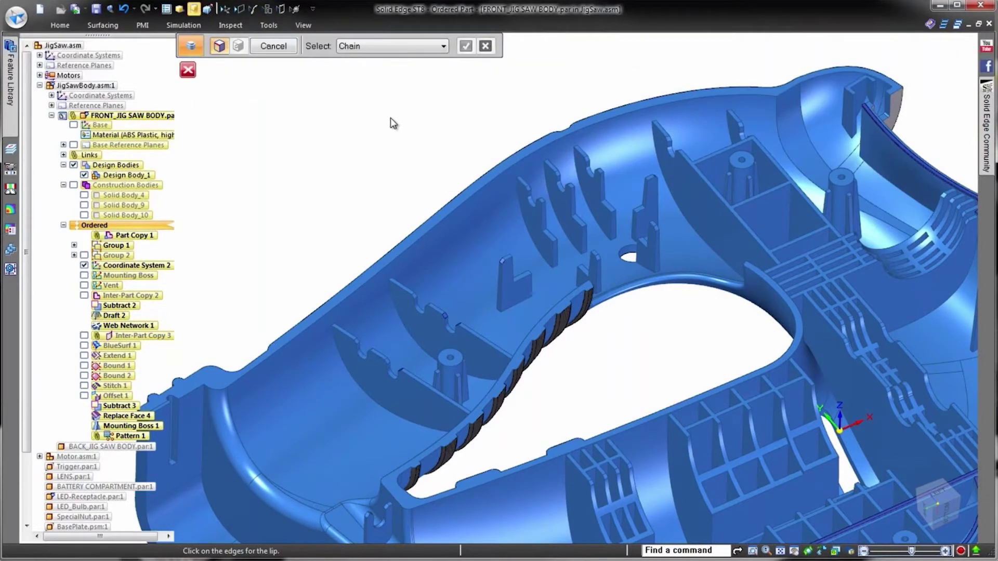
left_click(209, 390)
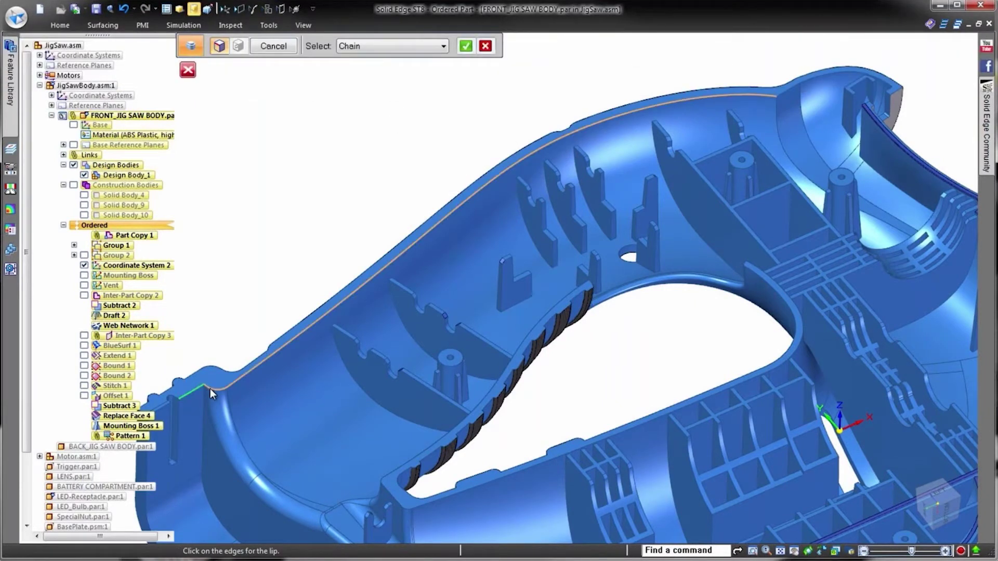
left_click(809, 79)
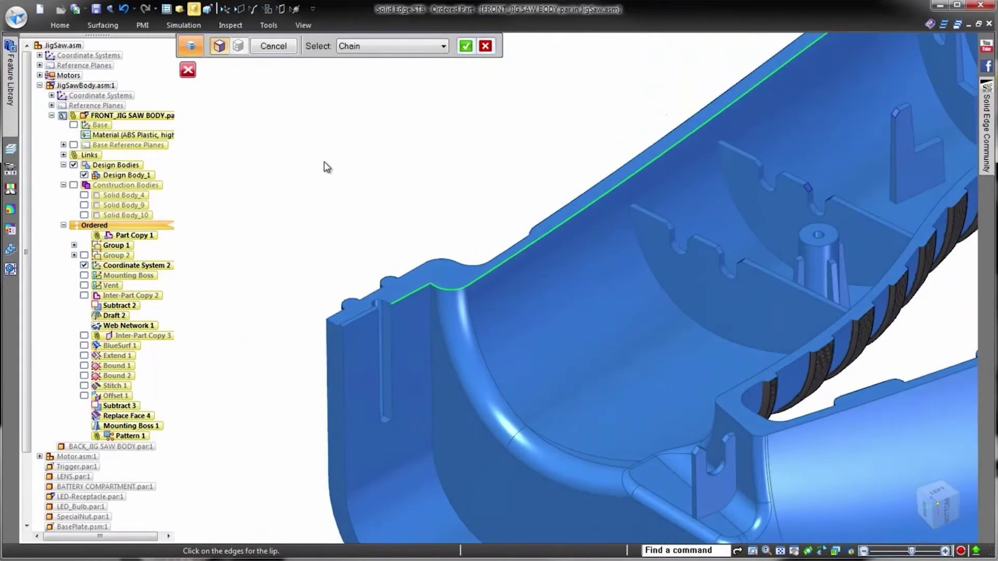
right_click(348, 198)
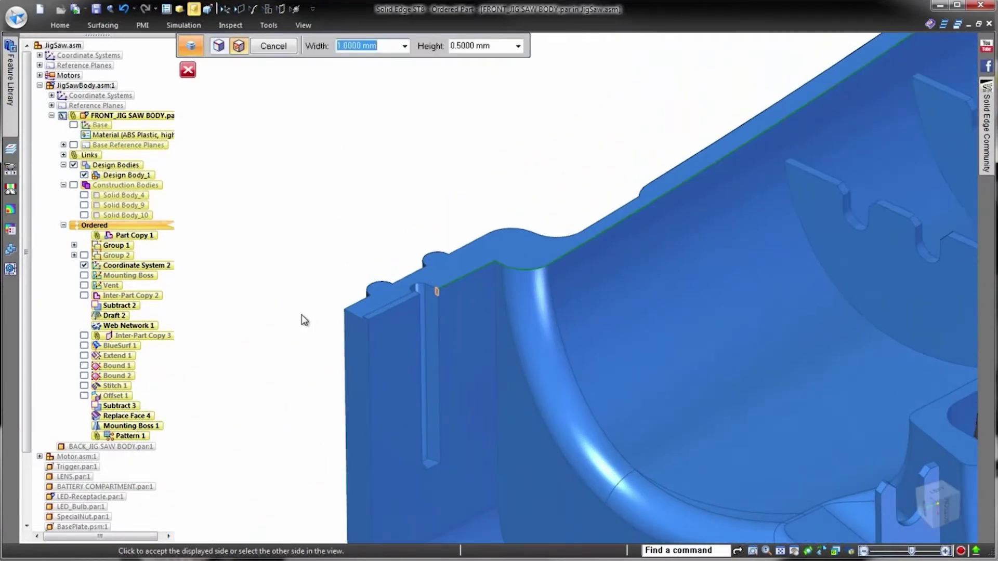
scroll(299, 319, "up", 4)
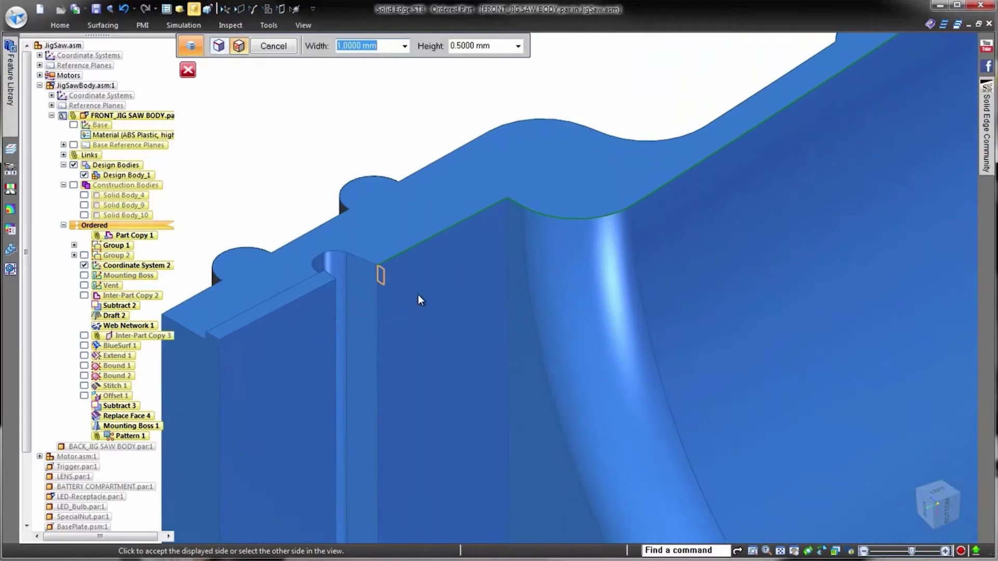
left_click(384, 117)
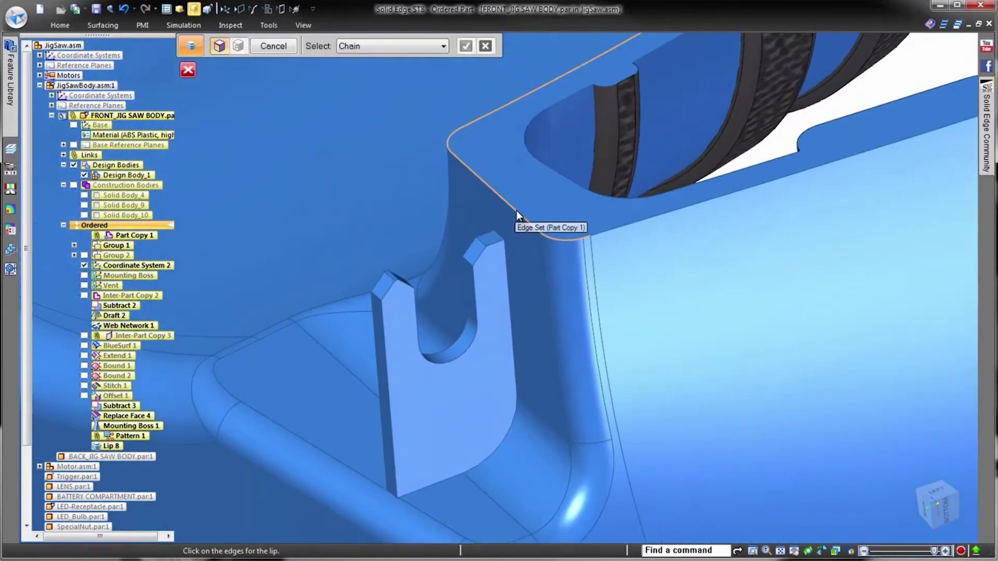
Add another 1 mm by 0.5 mm lip along the parting-face edge chain around the handle opening and finish the Lip command
left_click(516, 210)
right_click(610, 230)
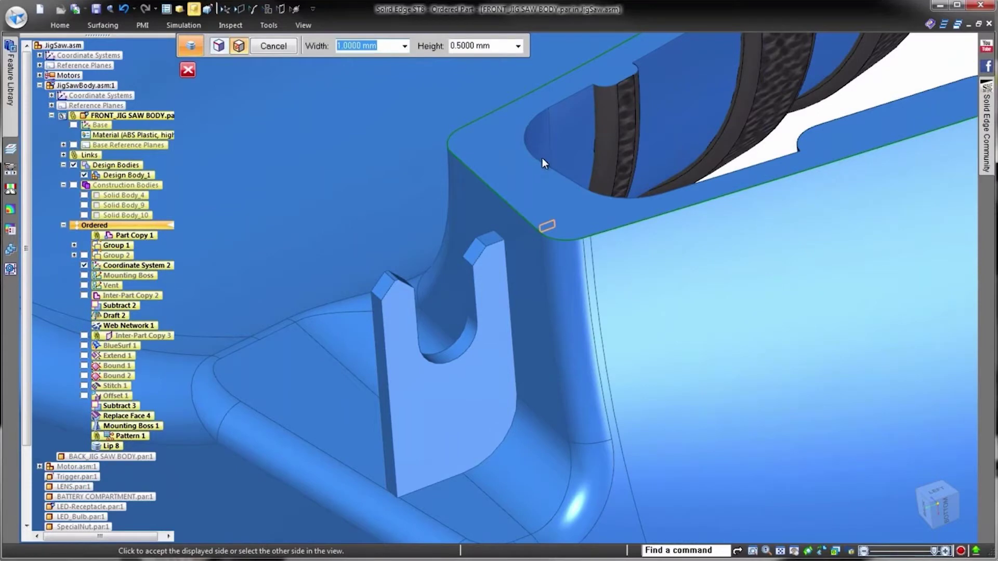
left_click(608, 292)
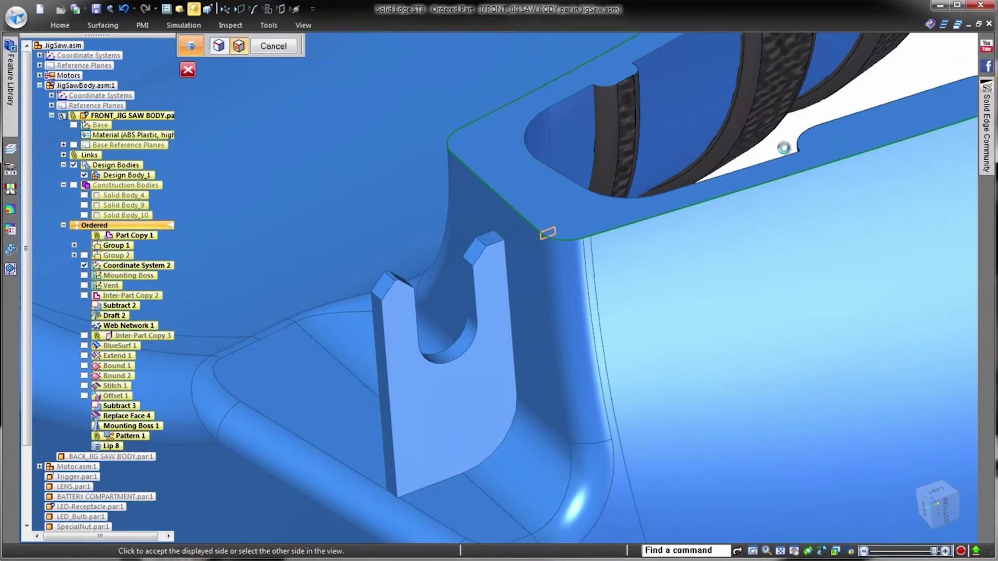
right_click(781, 148)
key("Escape")
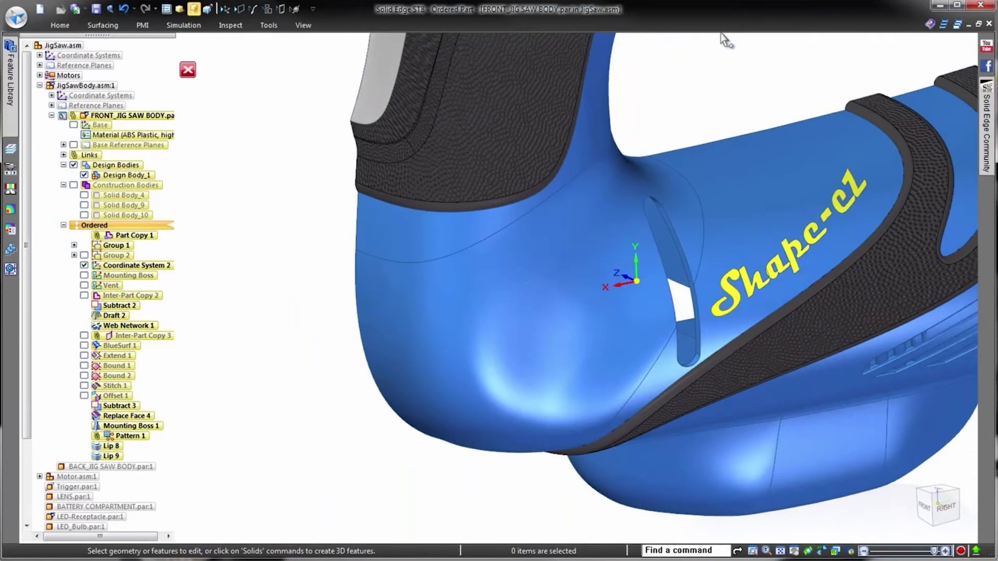
Display the Vent sketch, create a vent from it in the body's rounded housing end, and hide the sketch again
left_click(226, 9)
left_click(85, 285)
left_click(70, 28)
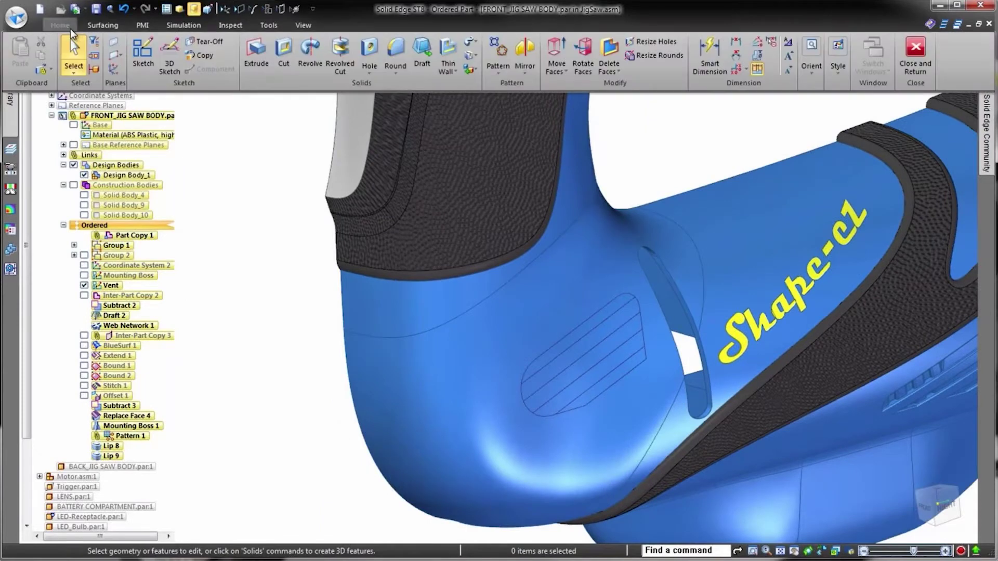
left_click(448, 66)
left_click(470, 148)
left_click(97, 302)
left_click(525, 412)
right_click(467, 413)
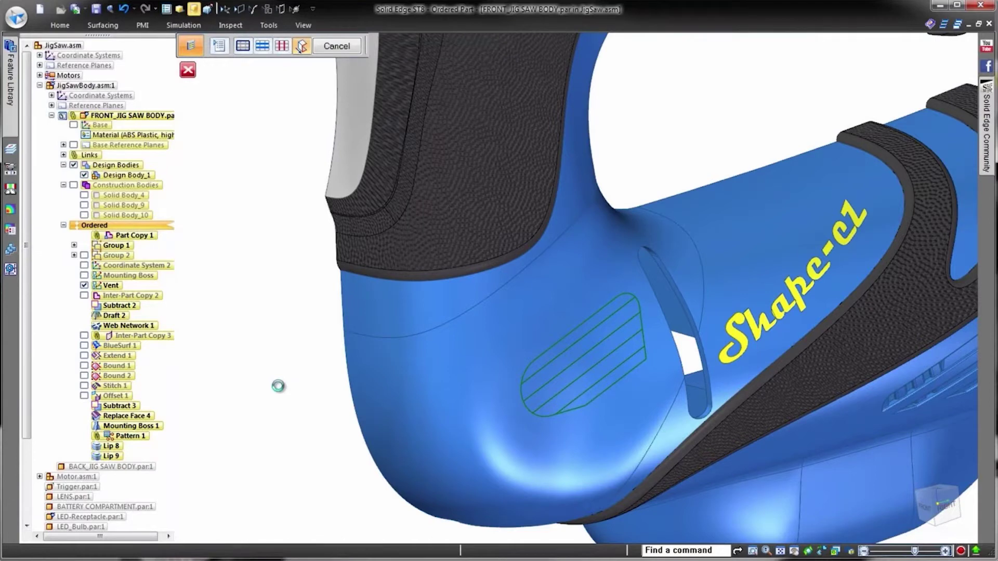
right_click(281, 392)
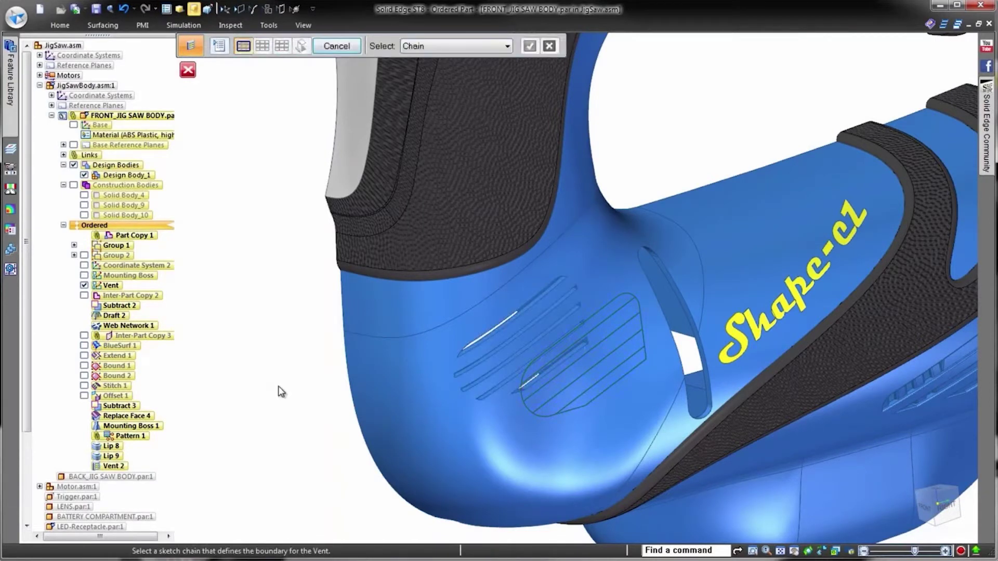
key("Escape")
left_click(266, 11)
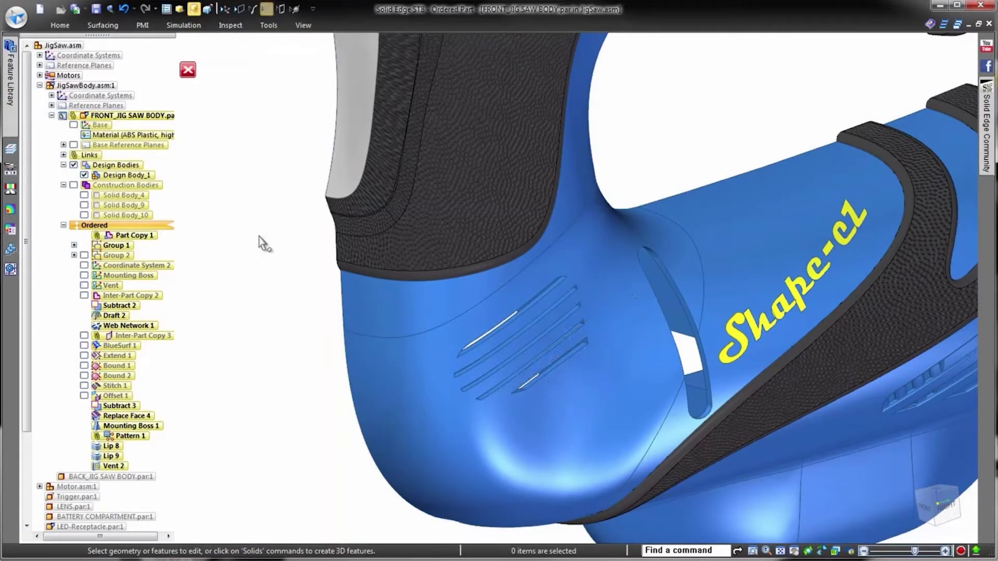
Examine the finished vents from the right side and the ribbed interior, and close the part to return to the assembly
key("ctrl+r")
scroll(832, 374, "up", 3)
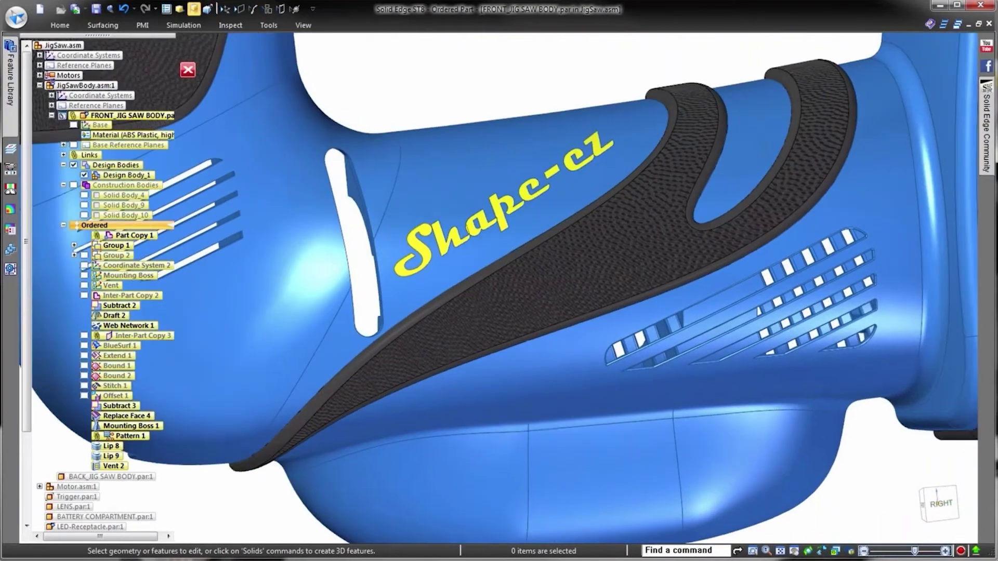
scroll(577, 291, "down", 1)
middle_click_drag(577, 291, 655, 299)
key("ctrl+l")
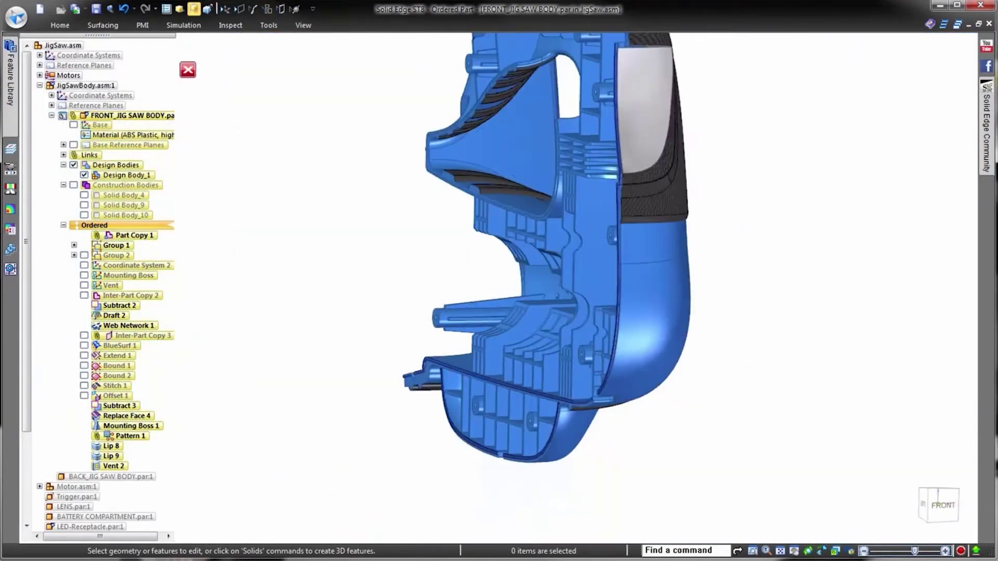
left_click(188, 70)
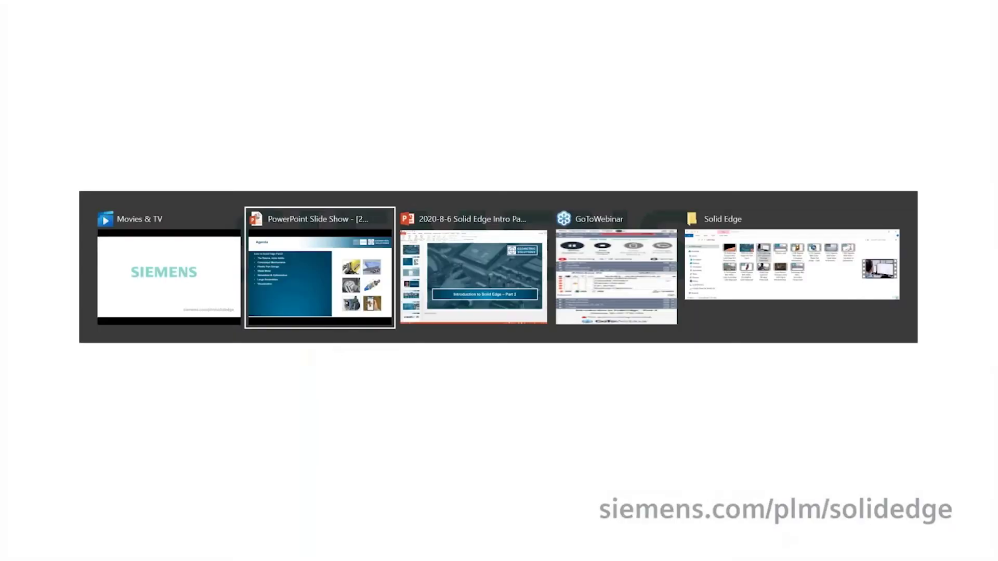
left_click(249, 280)
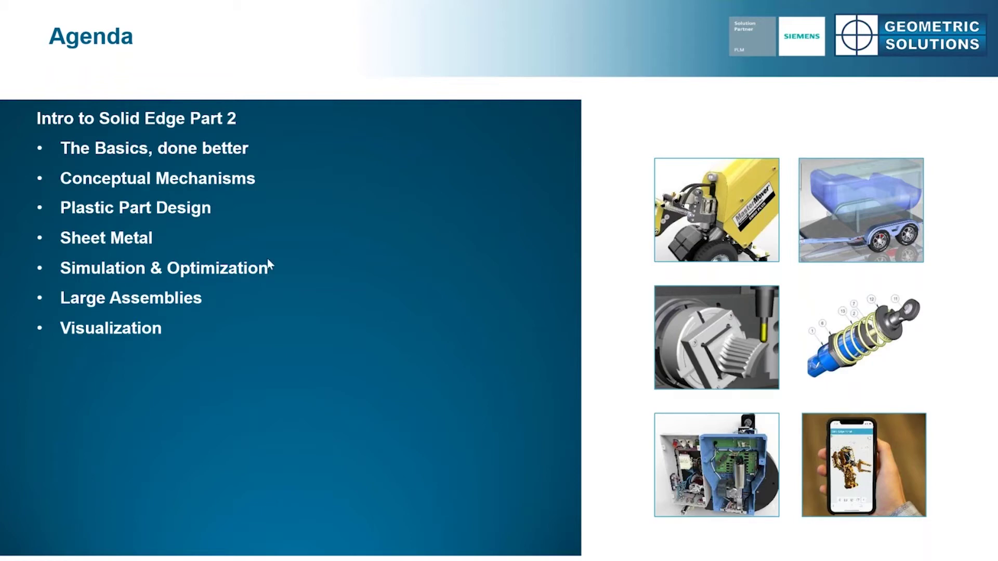
key("alt+Tab")
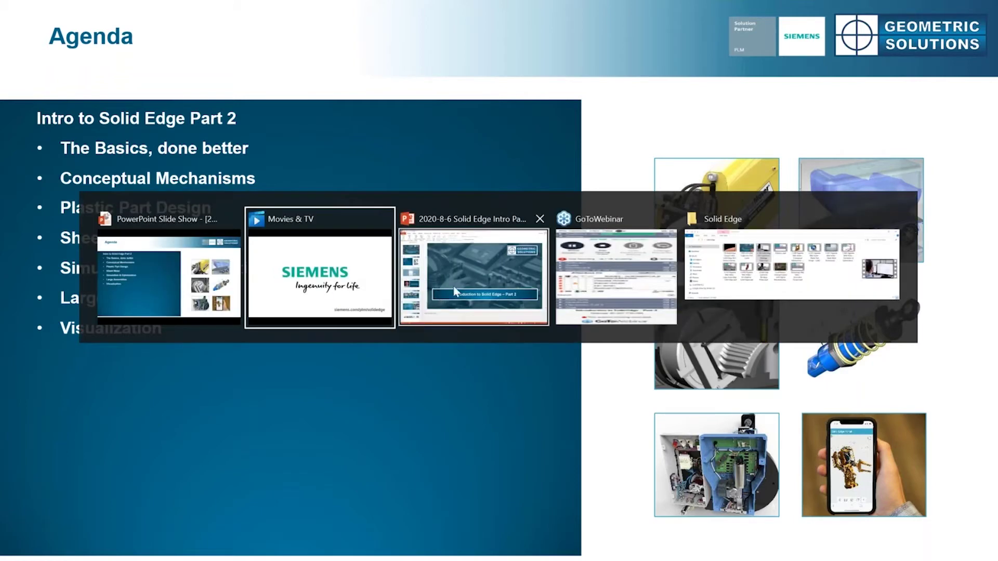
left_click(379, 290)
left_click(990, 283)
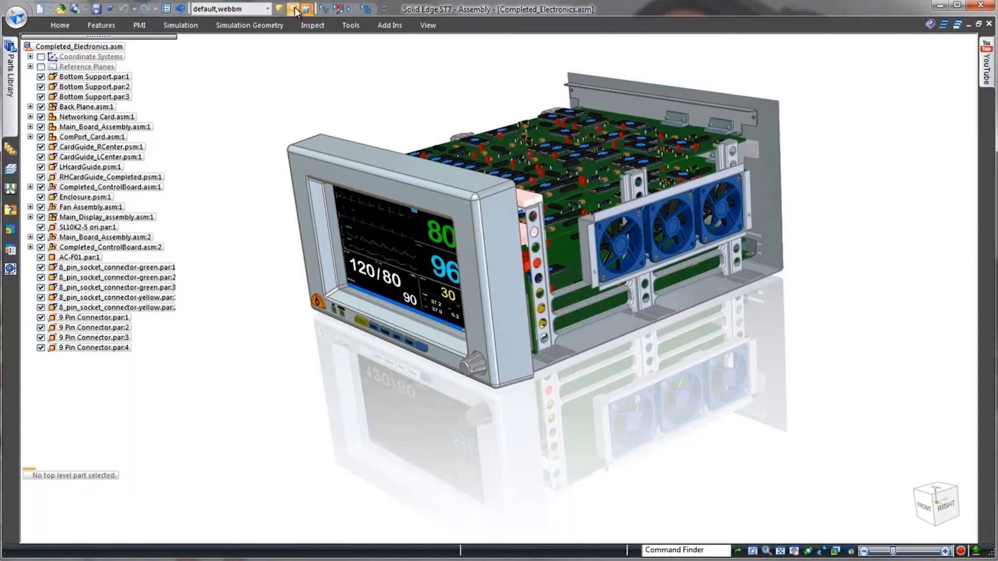
Apply the 01- Sheet Enclosure display configuration and add 90° flanges on both bottom side edges of the enclosure up to the back panel's top vertex
left_click(295, 7)
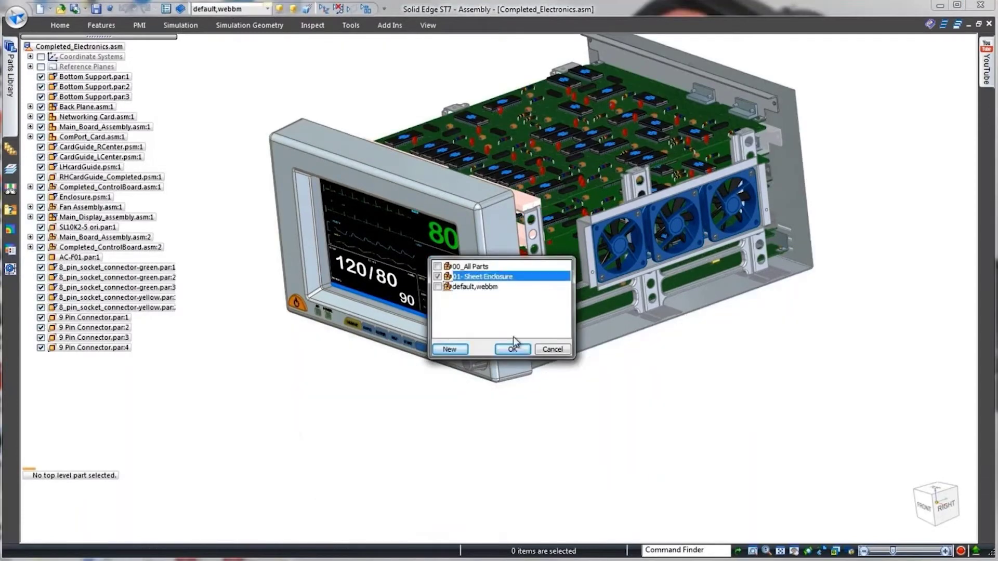
double_click(498, 276)
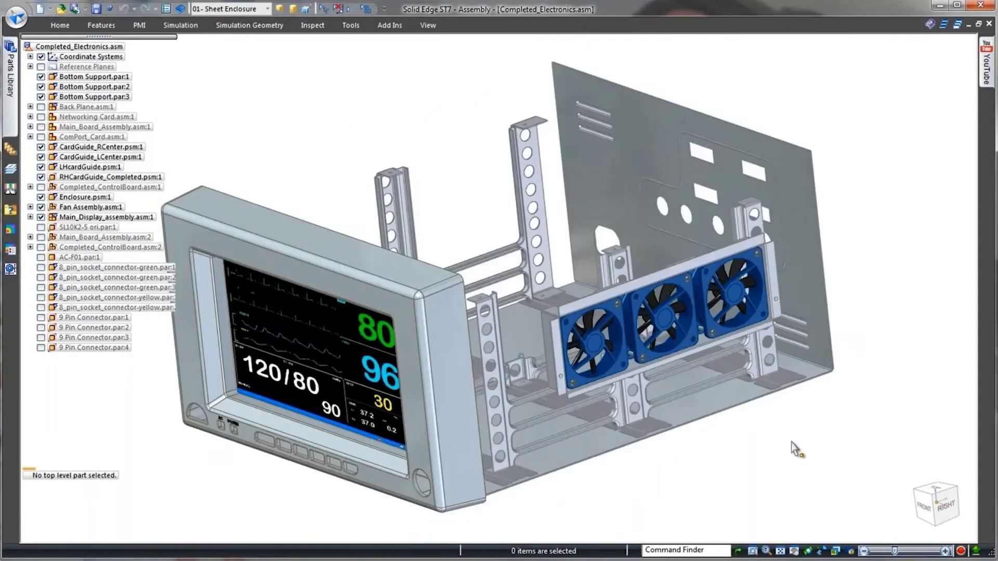
left_click(763, 413)
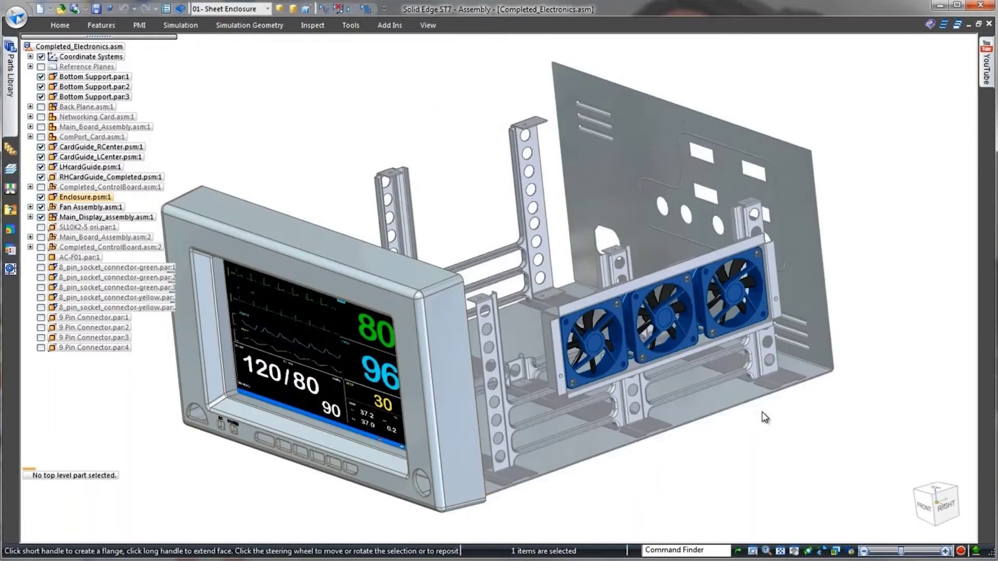
left_click(572, 291, "ctrl")
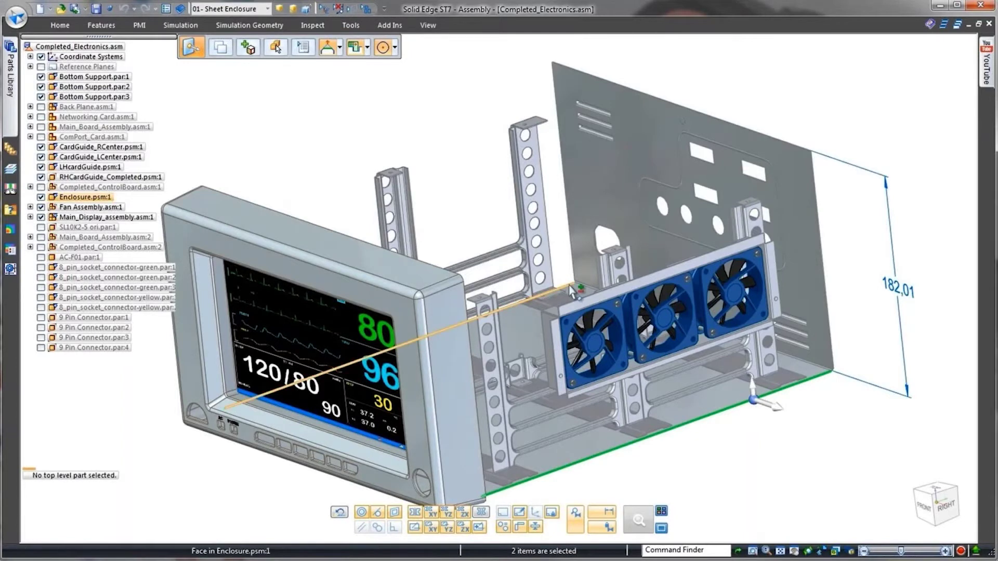
left_click(752, 390)
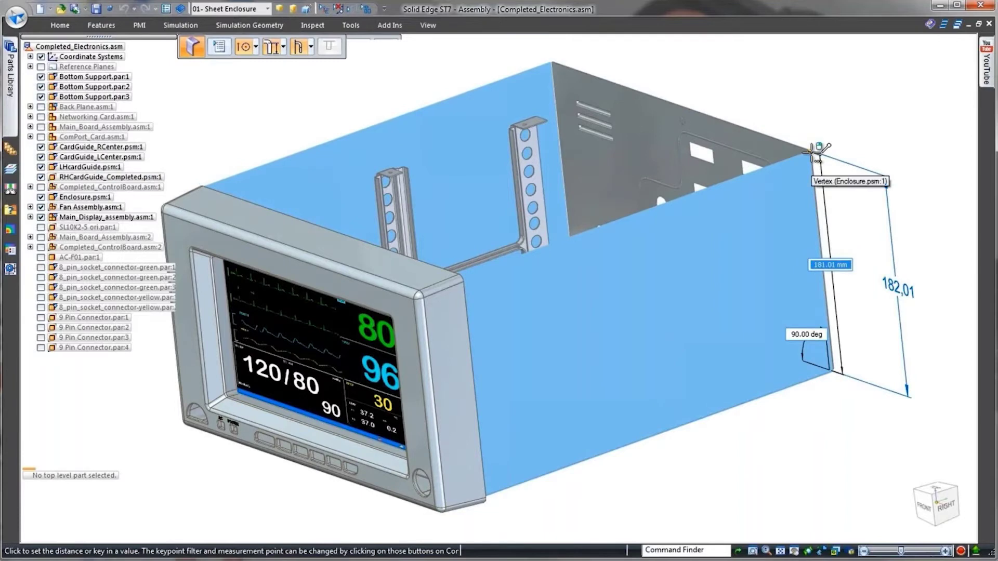
left_click(812, 152)
Open Enclosure.psm for in-place editing and close the corner between one side flange and the back panel with the Closed treatment
left_click(824, 372)
left_click(885, 423)
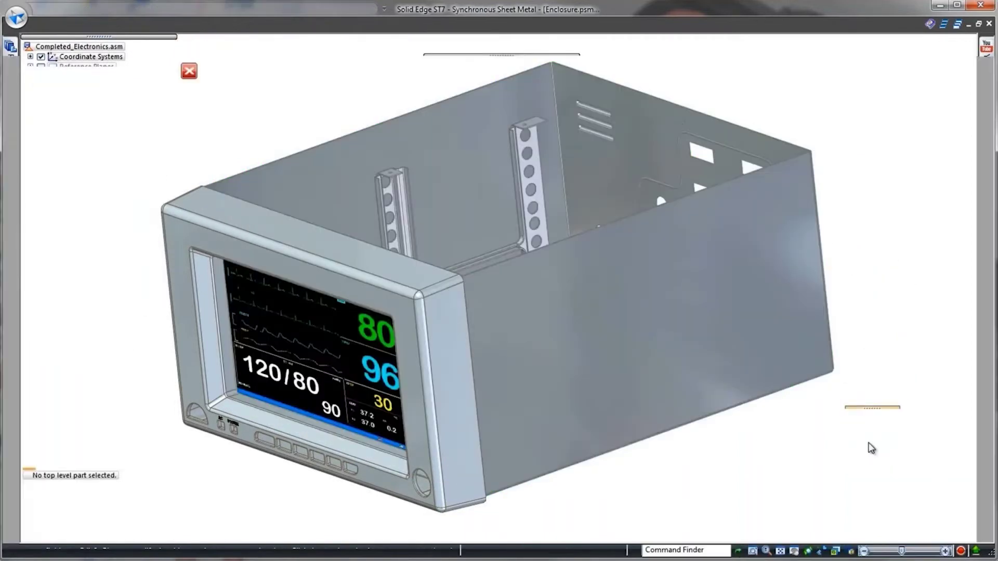
middle_click_drag(871, 445, 415, 174)
right_click(415, 174)
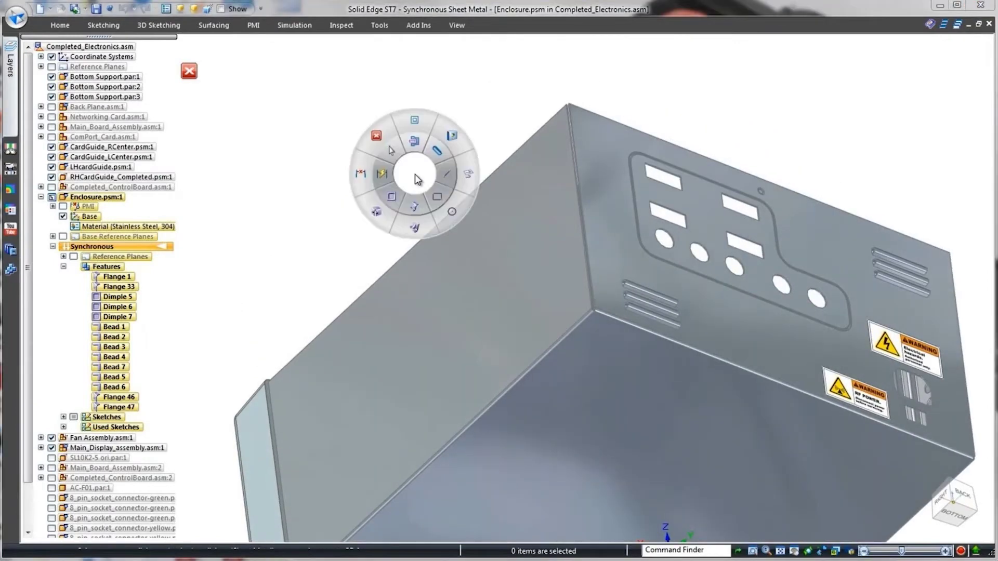
left_click(436, 196)
left_click(595, 316)
left_click(607, 312)
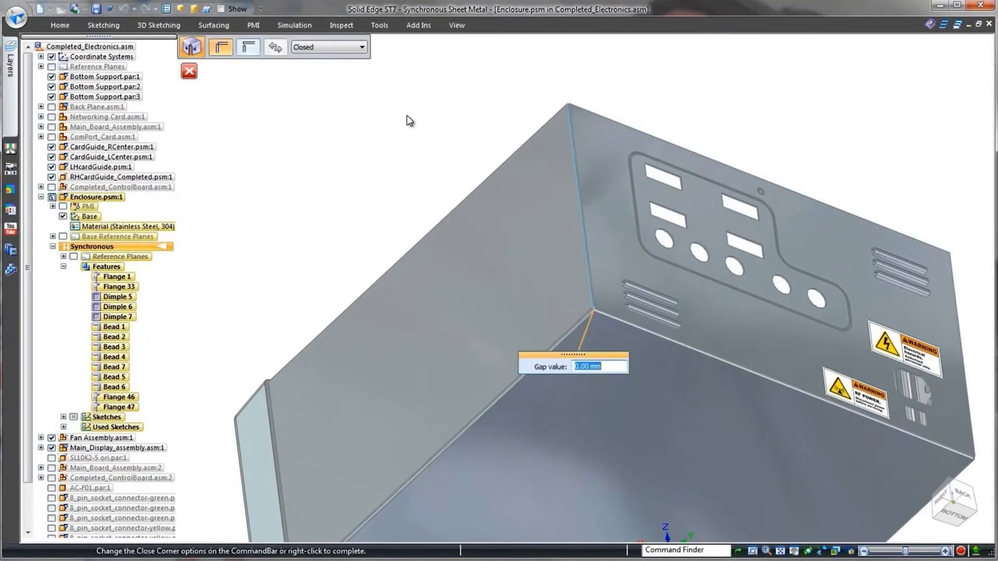
left_click(364, 46)
left_click(358, 68)
right_click(434, 143)
Close the enclosure's other back corner between the opposite side flange and the back panel, using the same Closed treatment
middle_click_drag(436, 146, 488, 188)
left_click(622, 267)
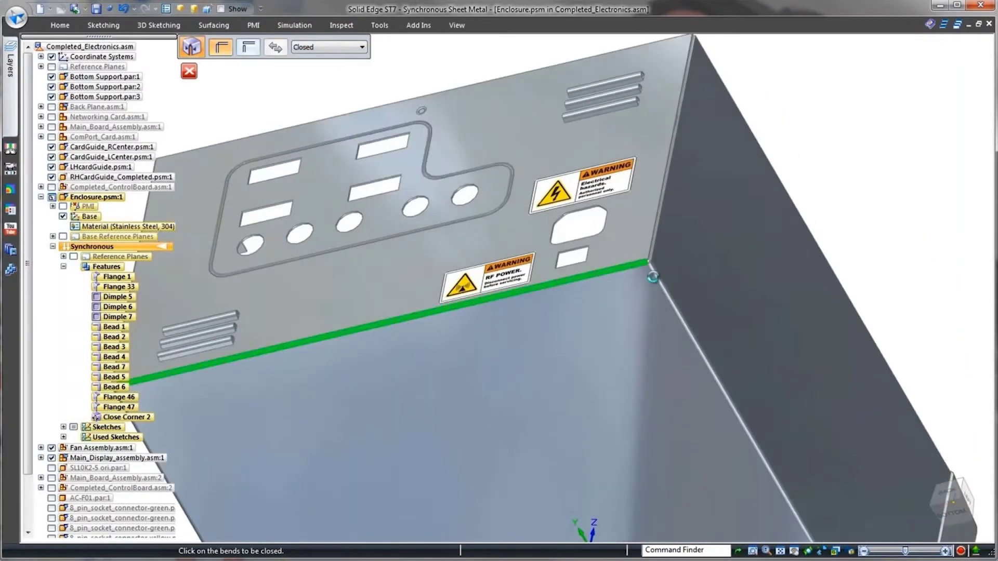
right_click(849, 210)
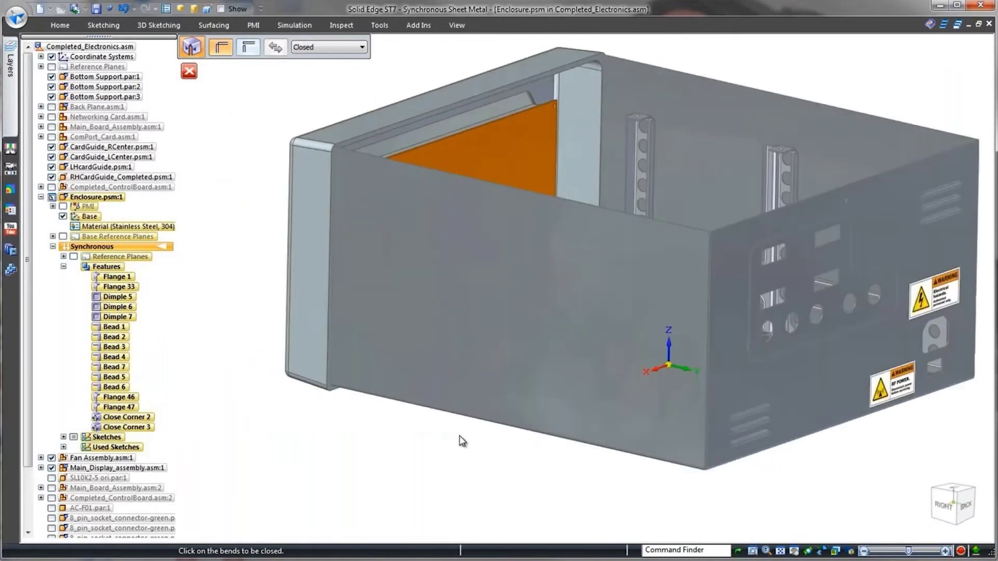
Sketch a large rectangle on the enclosure's side flange in front of the fans, starting at the flange's upper edge
right_click_drag(404, 457, 419, 480)
left_click(442, 326)
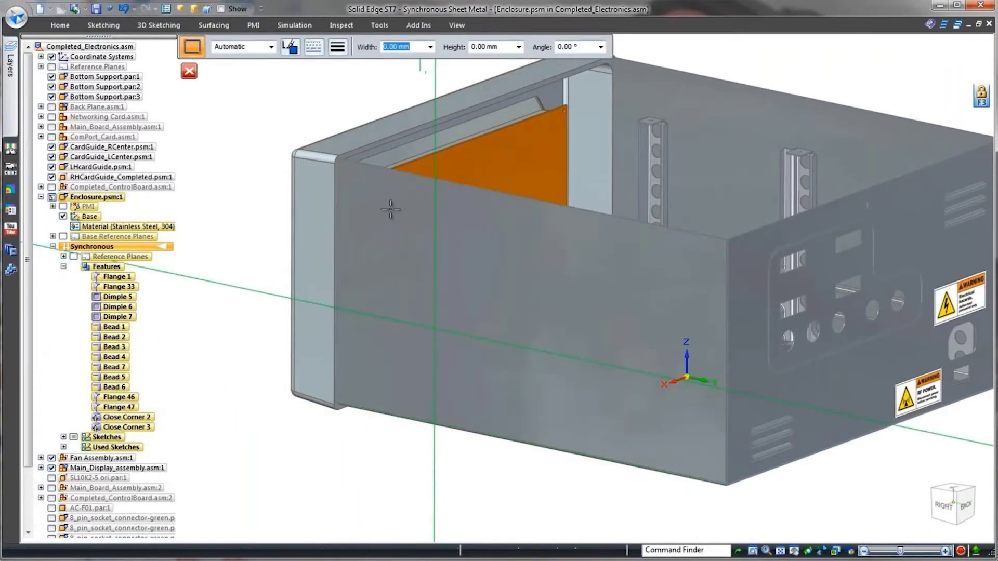
left_click(394, 170)
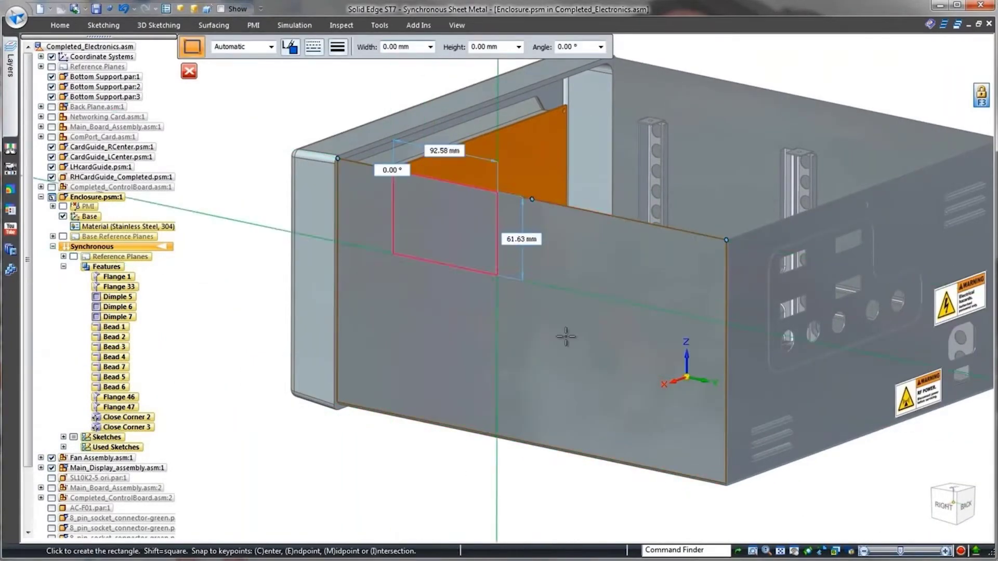
left_click(666, 453)
key("Escape")
Cut the rectangular region inward through the enclosure's side flange to expose the fan assembly
left_click(521, 389)
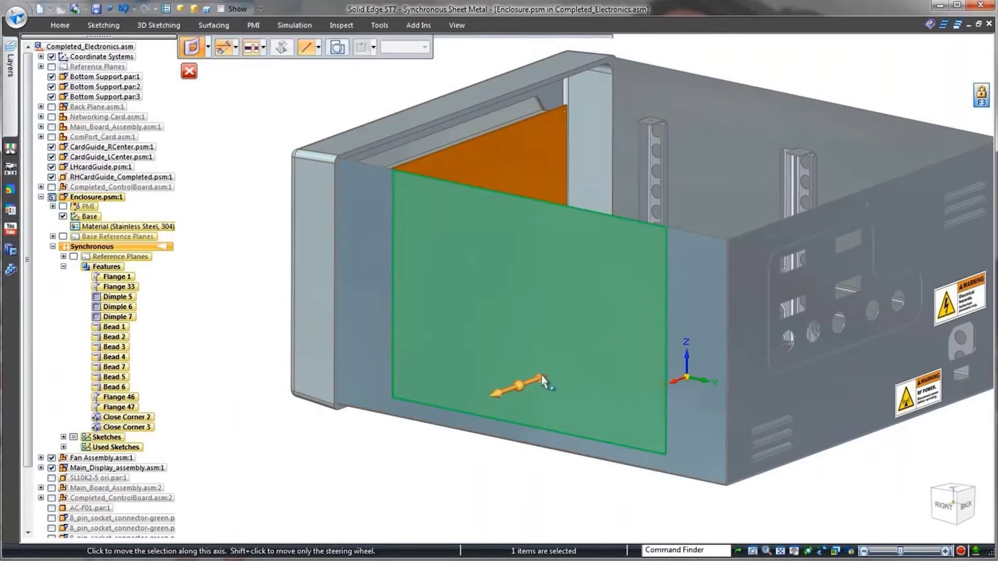
left_click(546, 380)
left_click(586, 351)
right_click(586, 350)
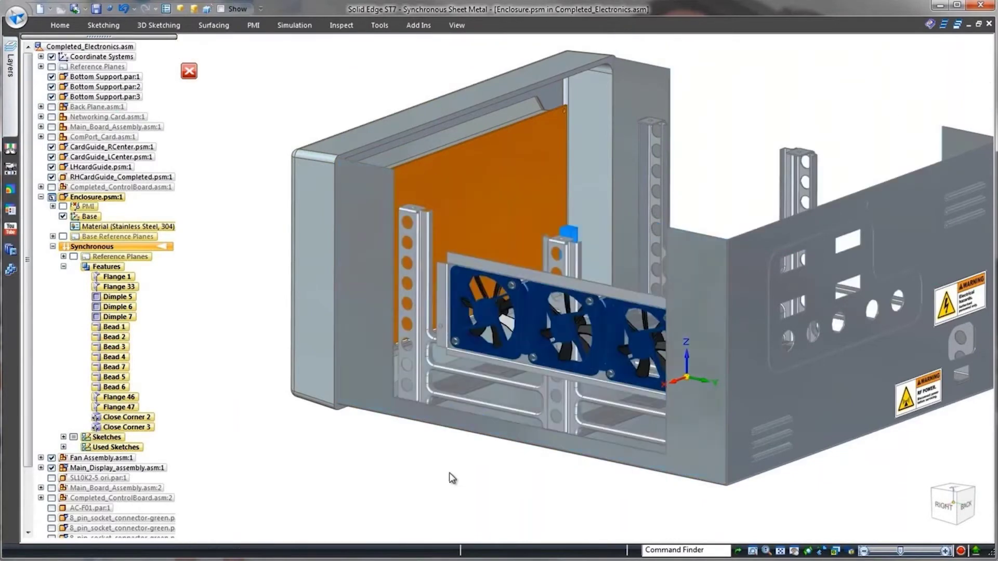
scroll(383, 473, "up", 8)
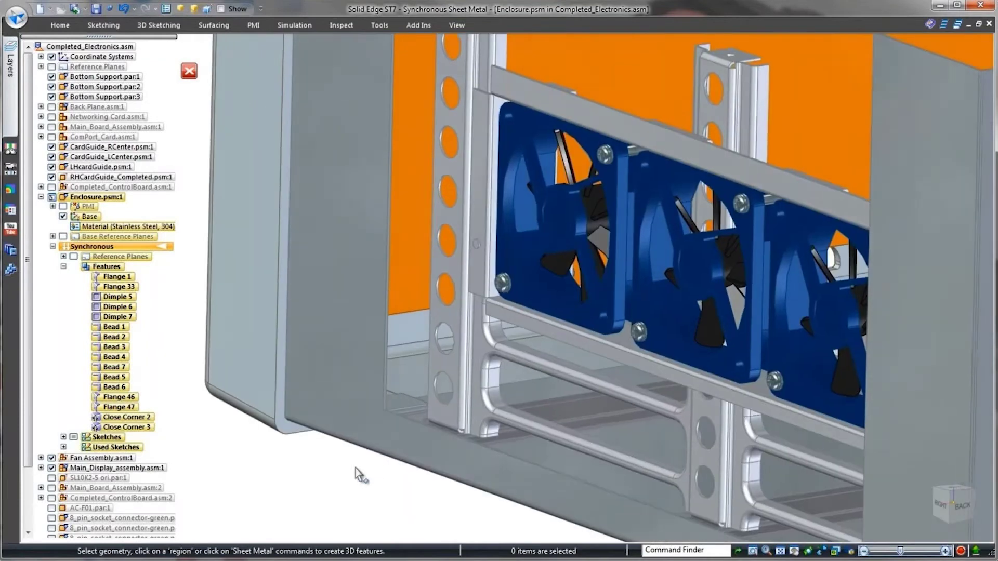
Align the fan cutout's first vertical side face with the end face of the fan assembly's bracket
left_click(383, 402)
right_click(329, 471)
left_click(333, 439)
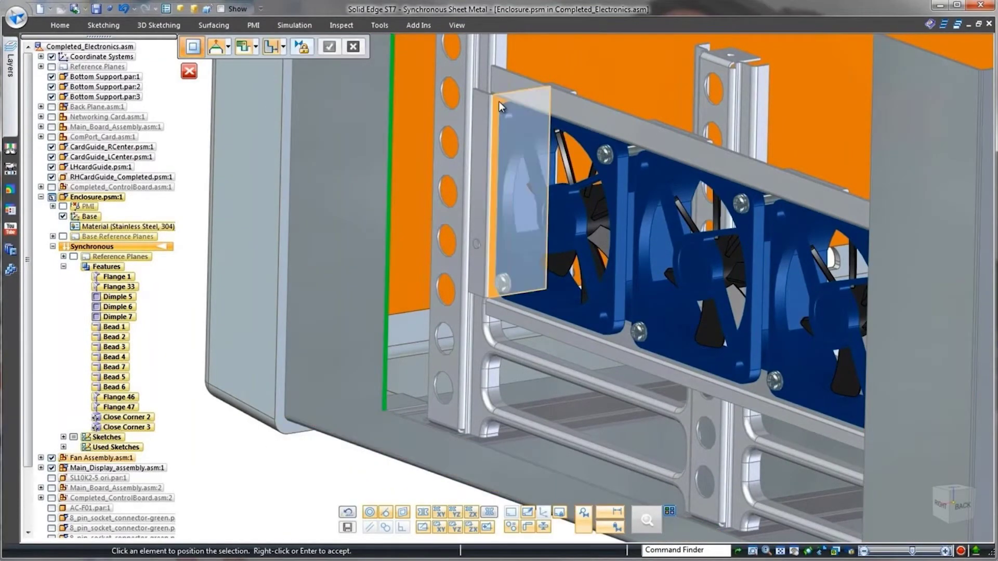
left_click(499, 102)
right_click(341, 469)
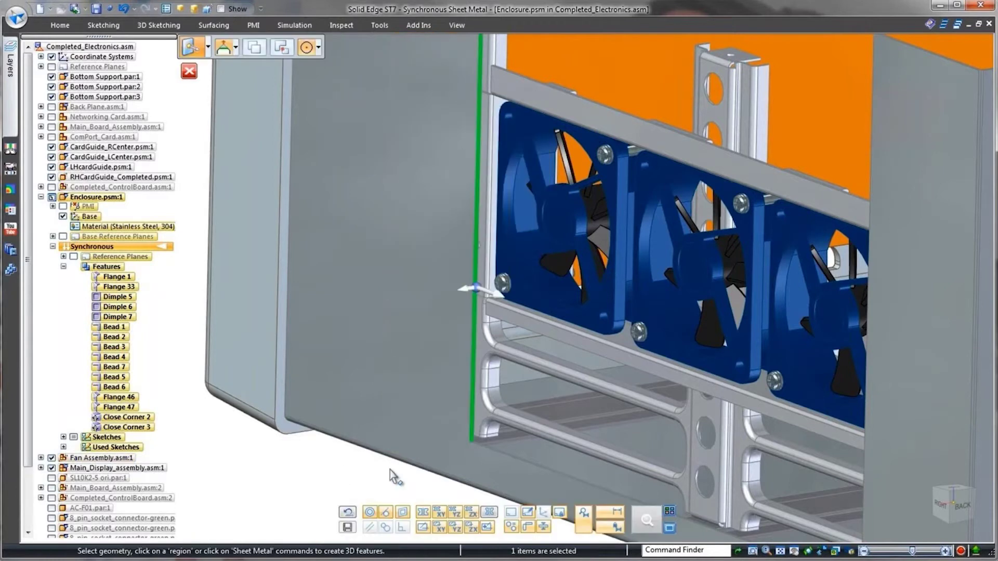
Align the fan cutout's lower face with the bottom of the fan assembly's bracket
left_click(502, 455)
right_click(366, 487)
left_click(334, 486)
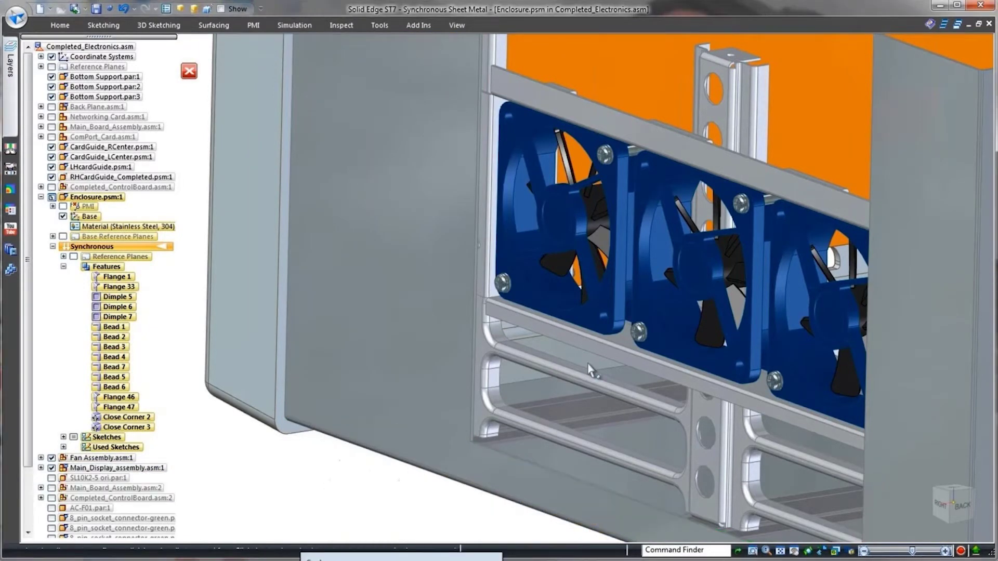
left_click(625, 338)
right_click(336, 471)
Move the fan cutout's opposite vertical side face to the end of the fan assembly's bracket
key("ctrl+i")
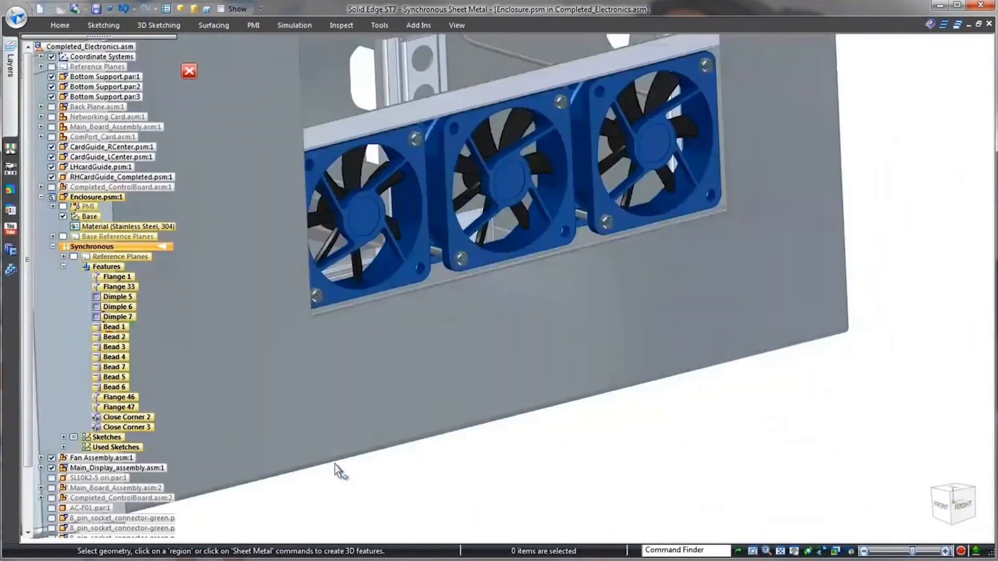
left_click(663, 223)
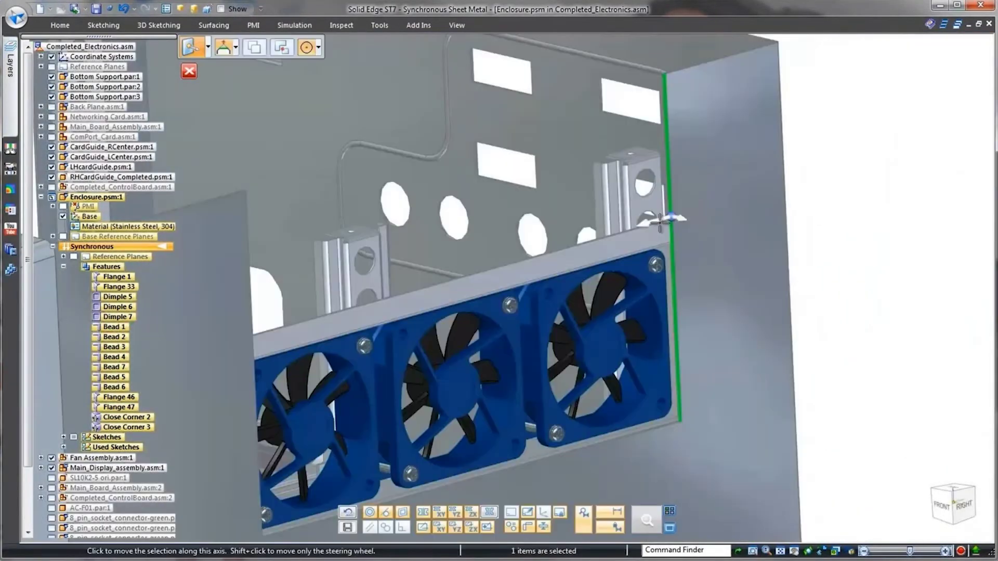
left_click(672, 218)
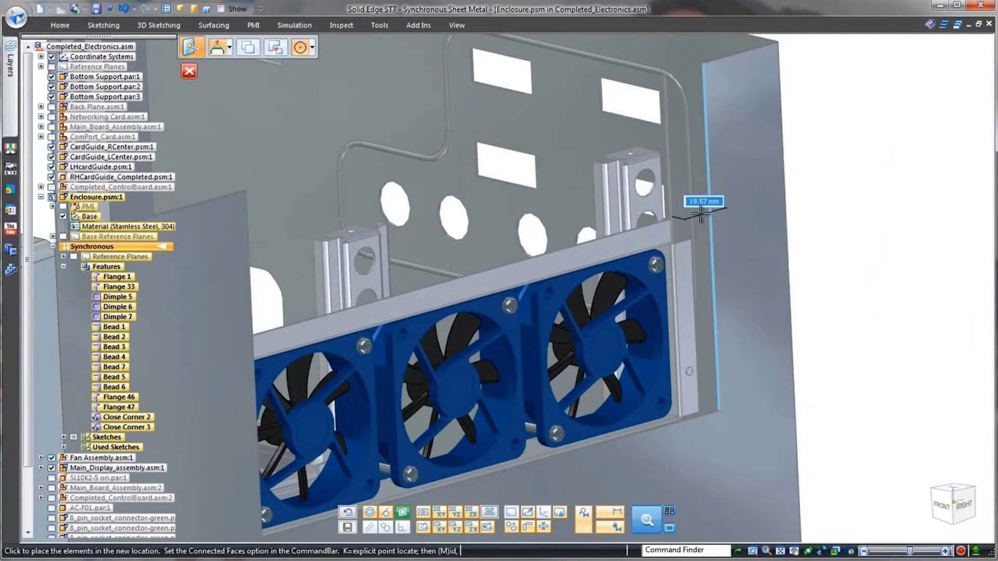
left_click(676, 249)
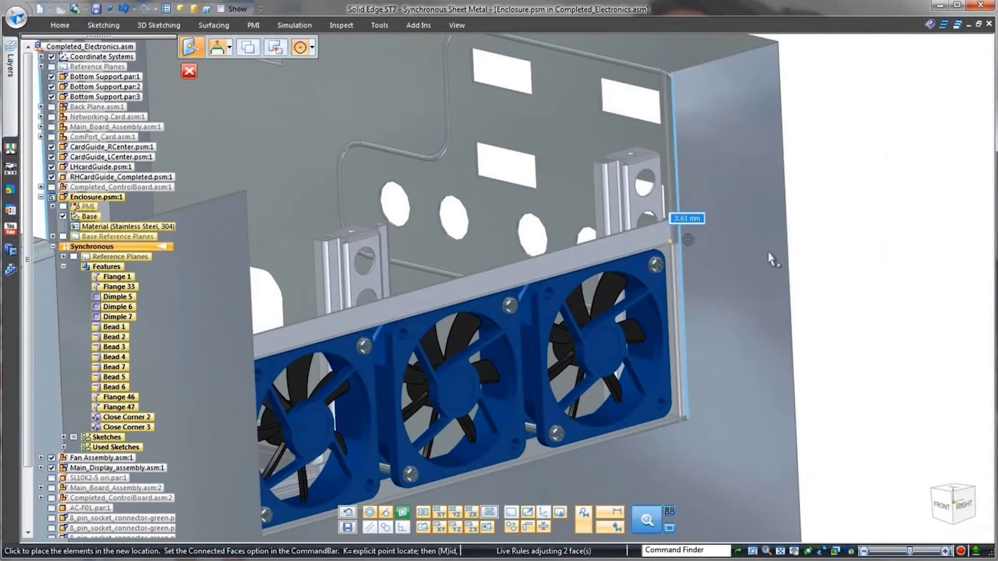
left_click(857, 264)
Create a partial 90° flange as a tab on the upper edge of the enclosure's tall side flange
scroll(857, 264, "down", 5)
middle_click_drag(829, 276, 920, 237)
scroll(920, 237, "up", 5)
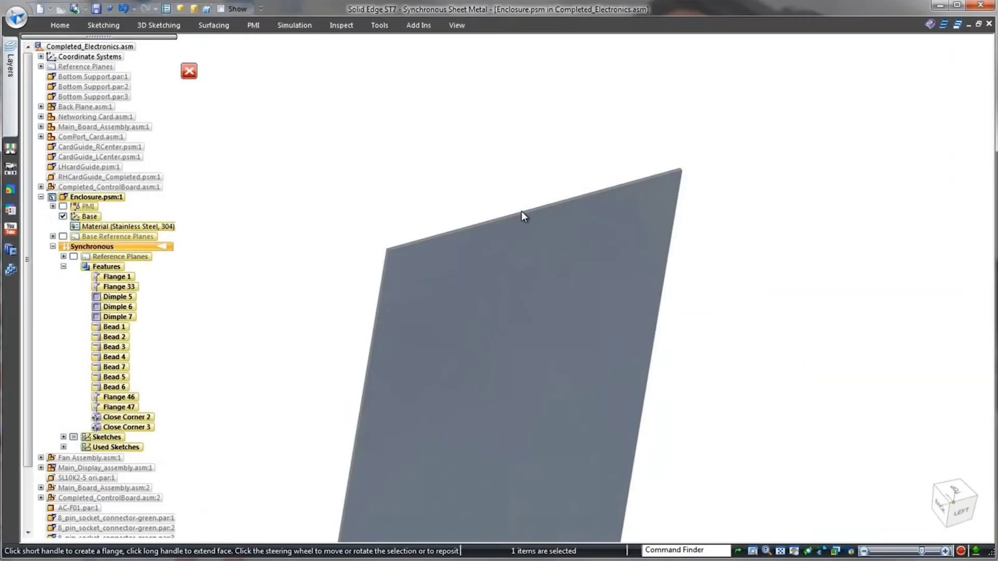
left_click(522, 214)
left_click(530, 220)
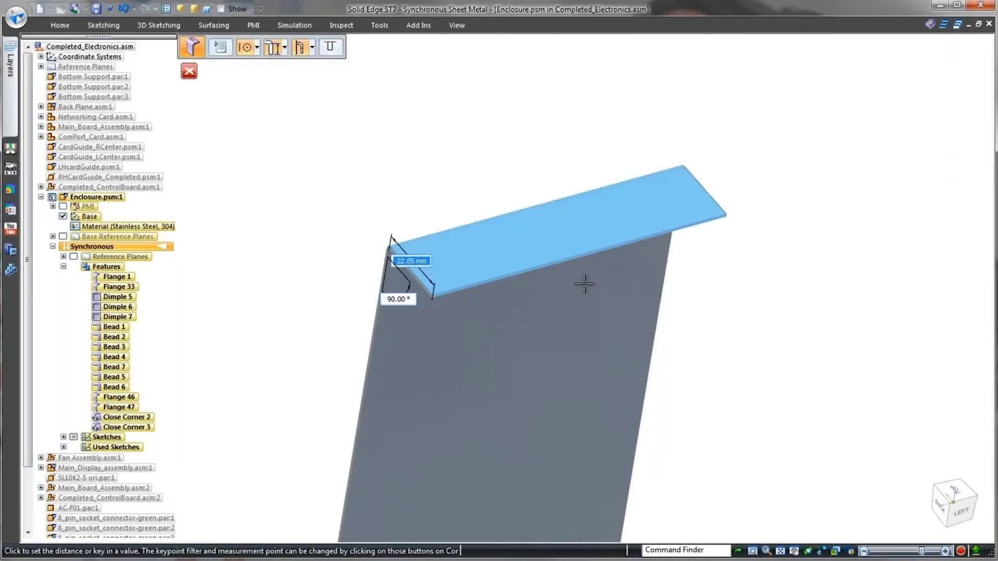
left_click(312, 47)
left_click(313, 65)
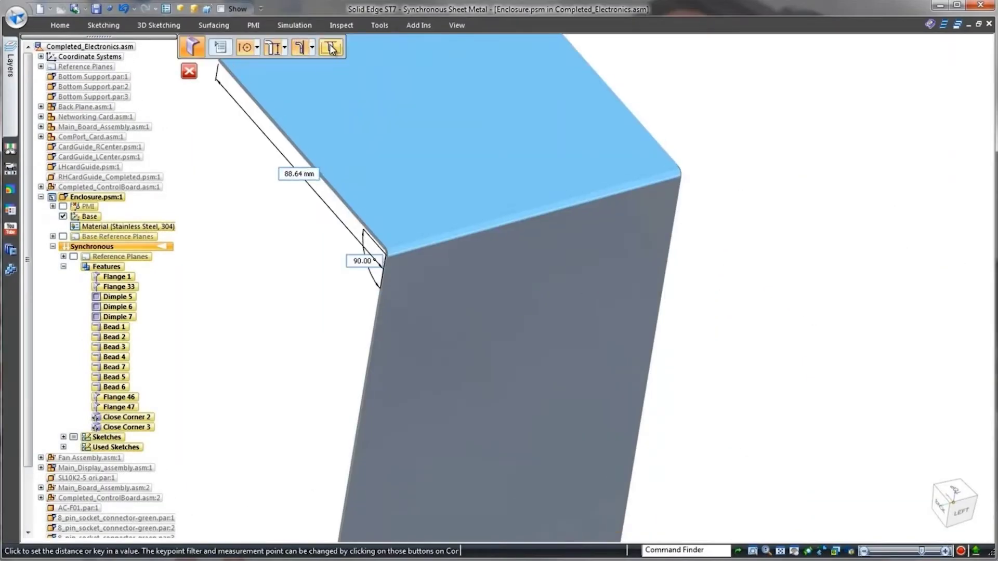
left_click(698, 261)
Dimension the tab's width along the side flange's upper edge and set it to 30 mm
scroll(759, 234, "up", 2)
right_click(797, 231)
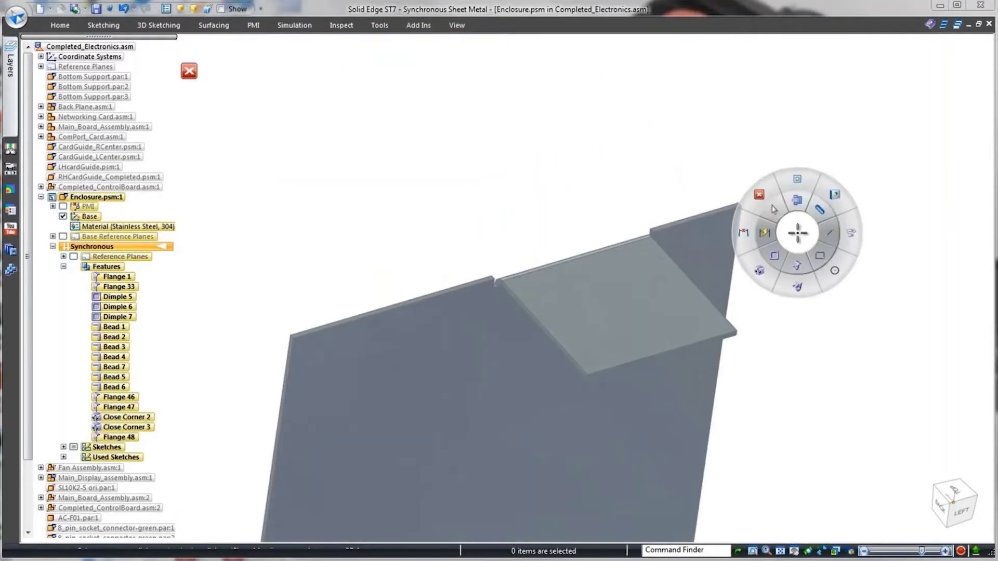
left_click(763, 229)
left_click(574, 256)
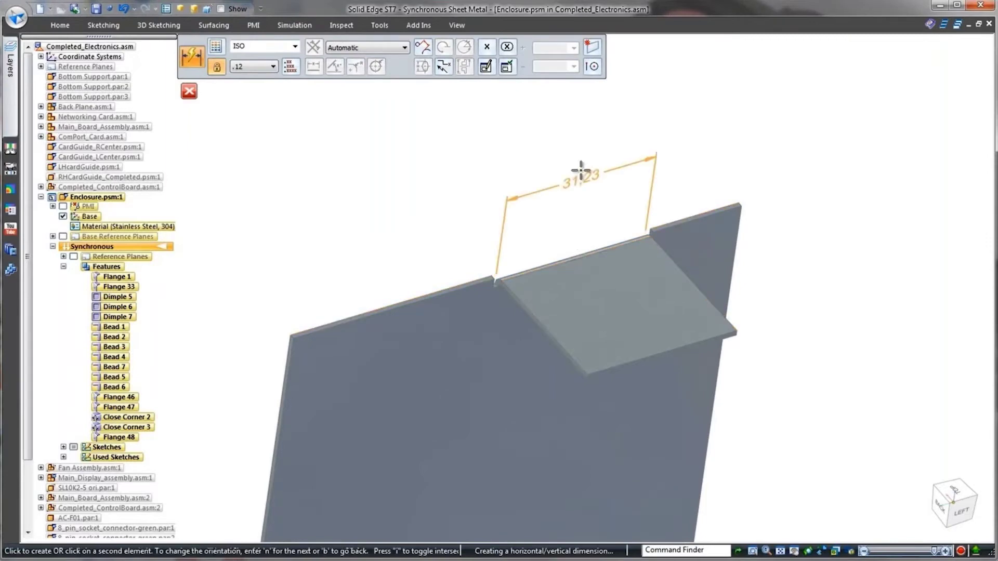
left_click(577, 165)
type("30")
key("Return")
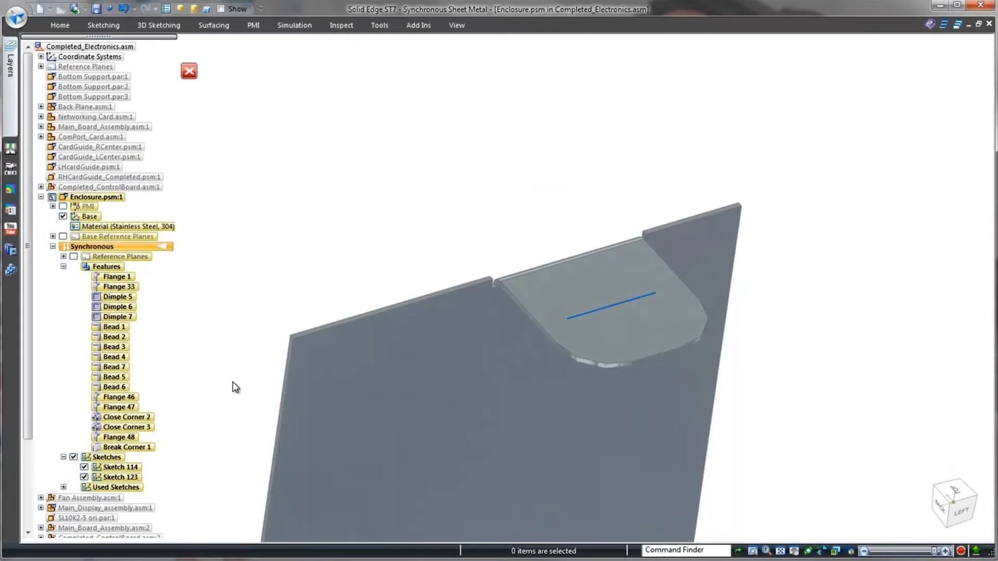
Cut a slot through the tab along the sketched line
right_click(379, 185)
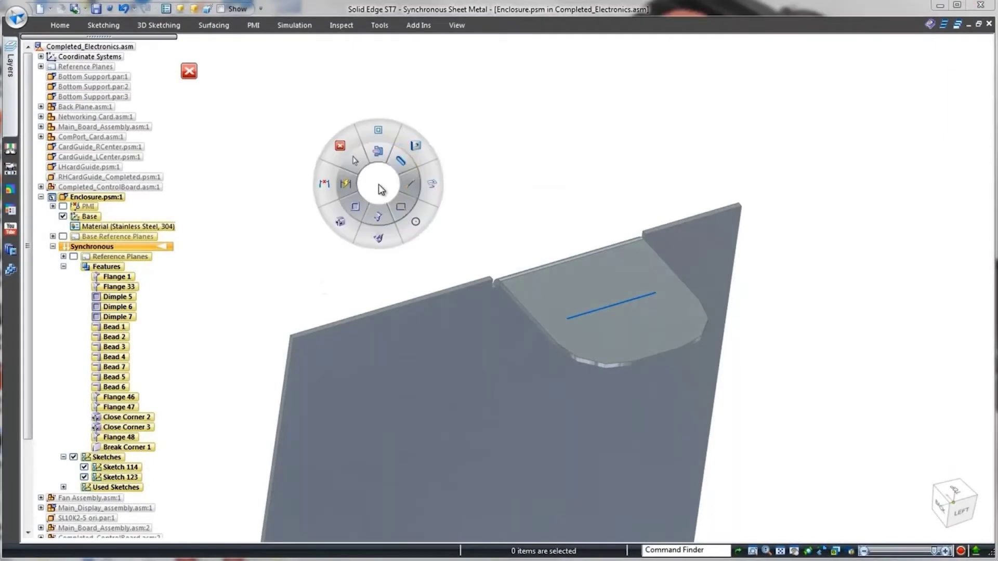
left_click(400, 164)
left_click(616, 307)
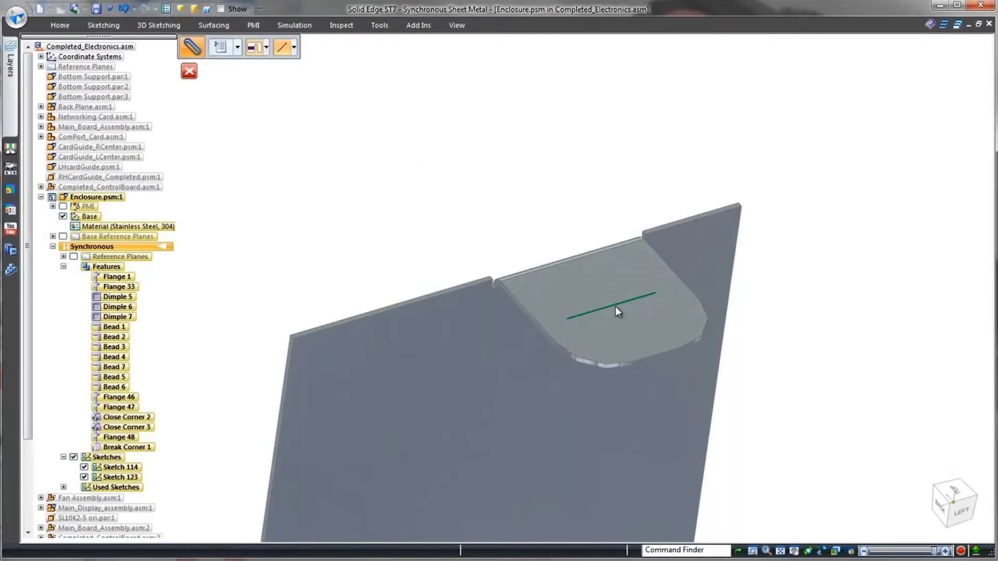
left_click(612, 352)
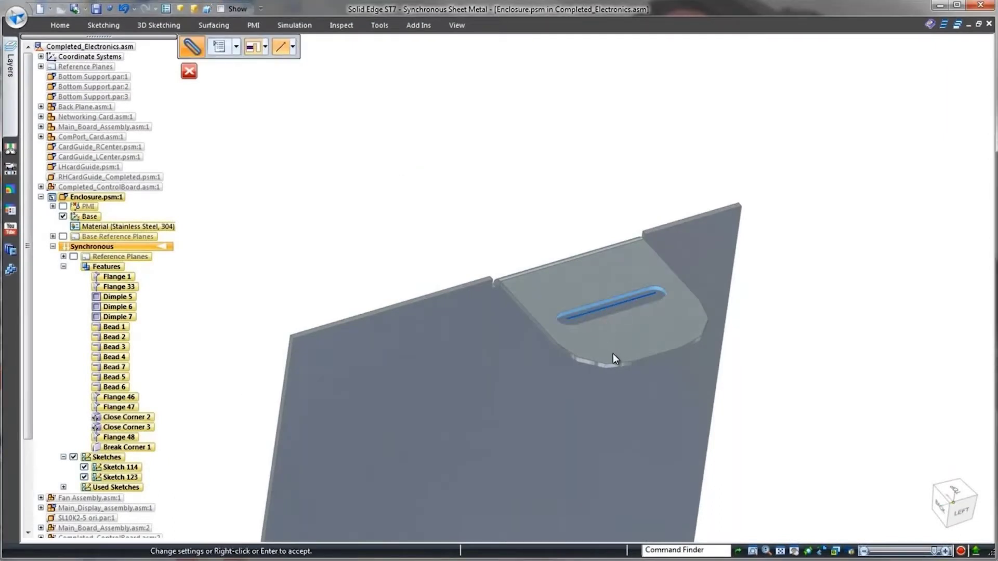
right_click(613, 354)
Place a hole through the tab at the midpoint of the slot's sketch line
right_click(370, 118)
left_click(395, 98)
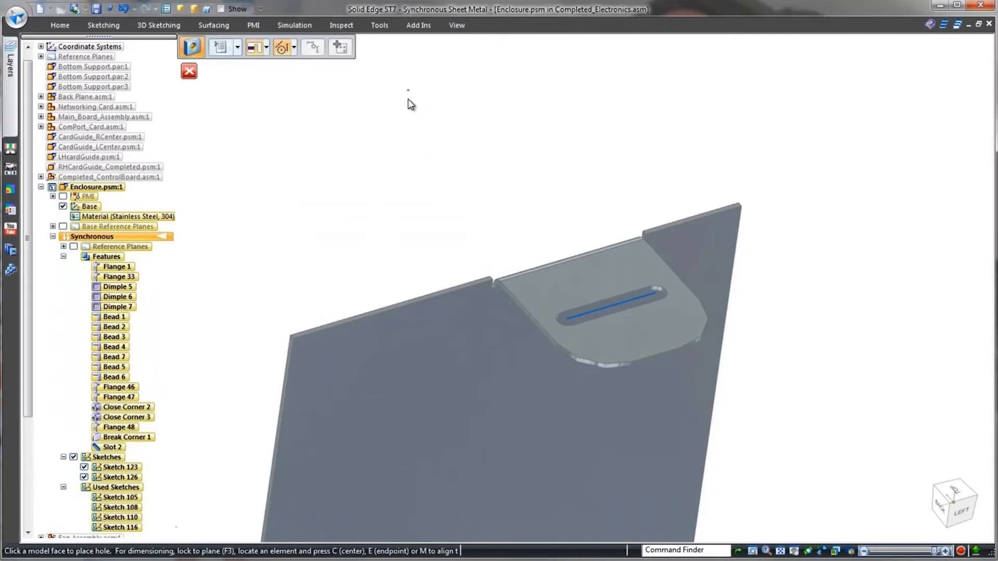
left_click(567, 284)
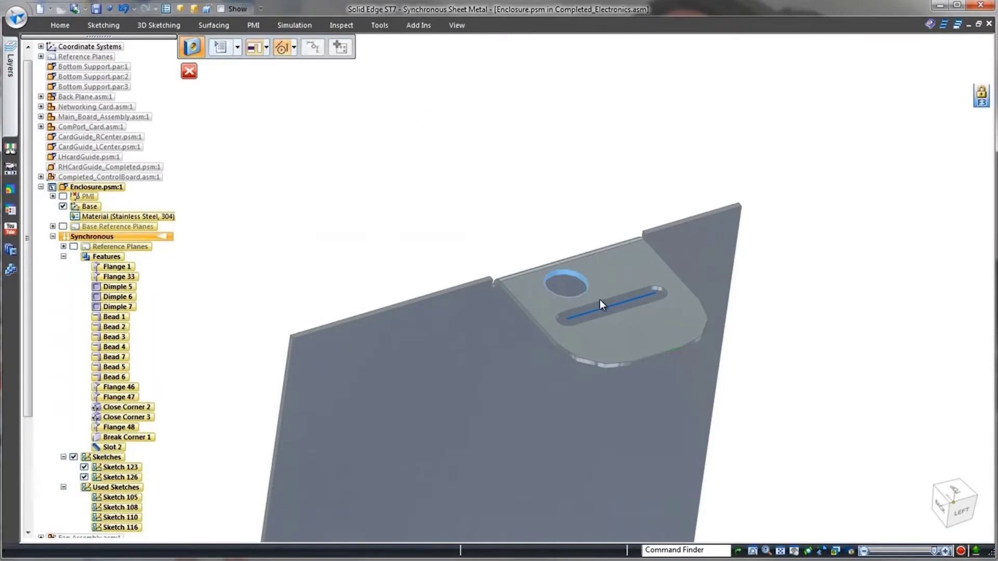
left_click(613, 305)
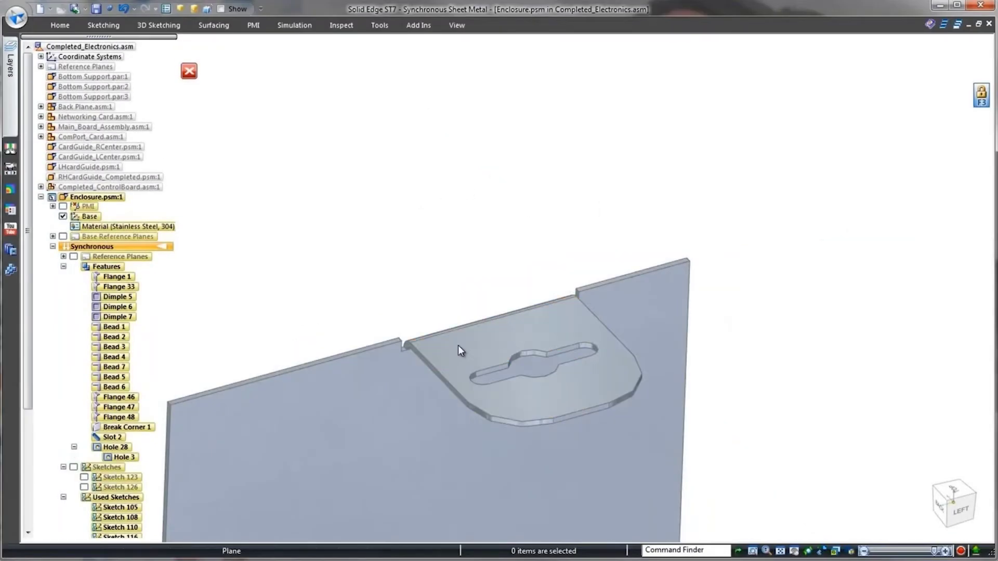
Try lowering the slotted tab's face by 5.50 mm below the side flange's upper edge
left_click(458, 346)
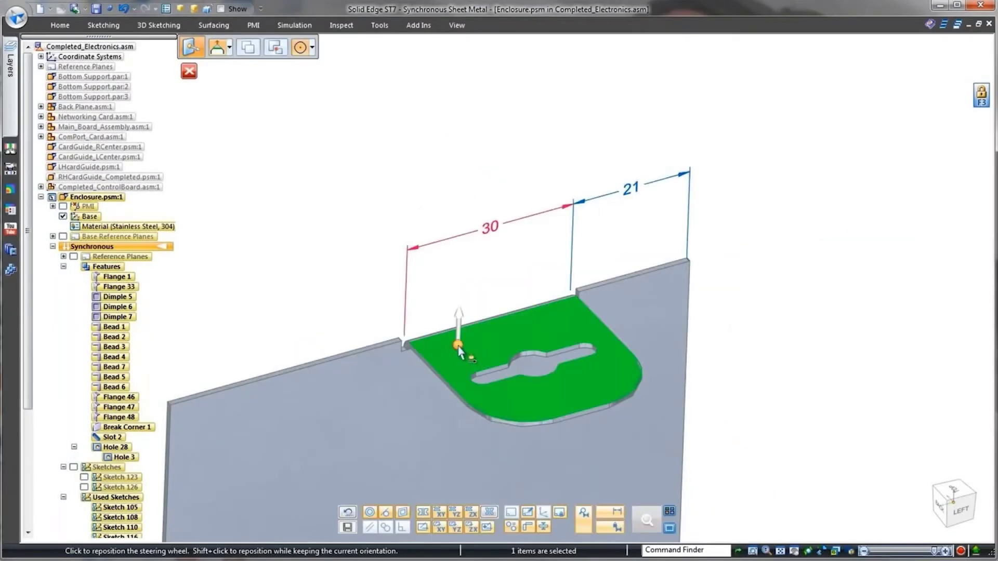
left_click(460, 312)
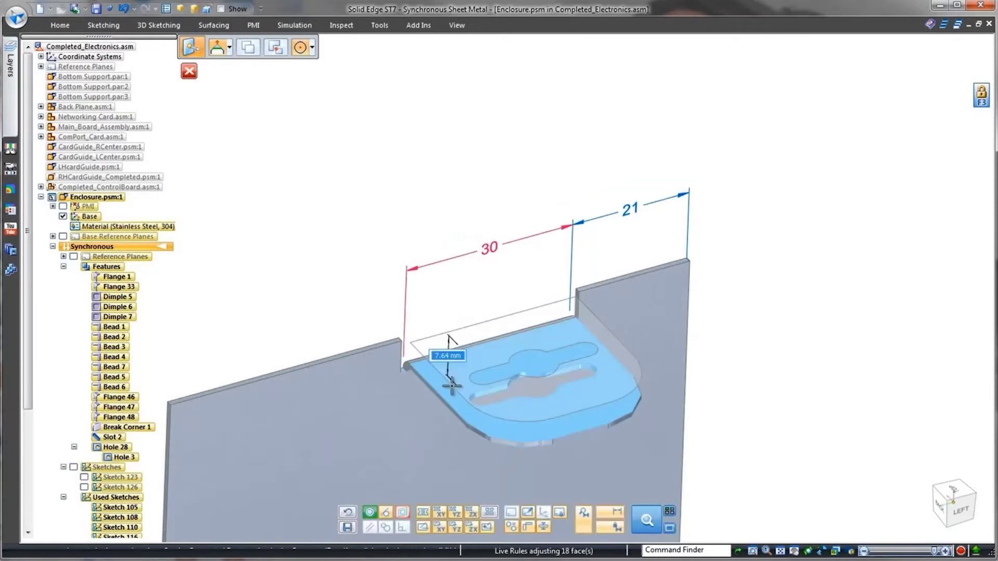
type("5.50")
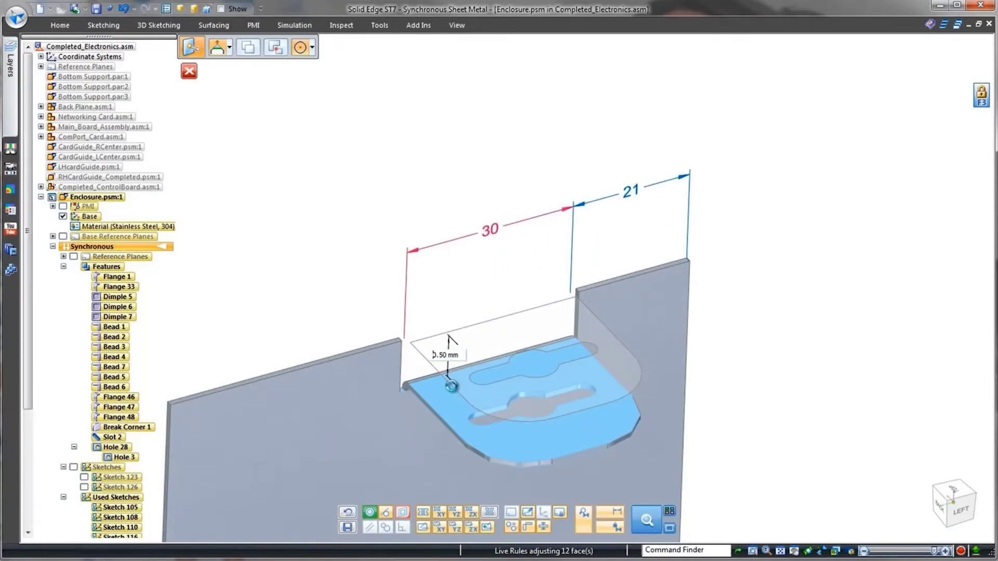
key("Return")
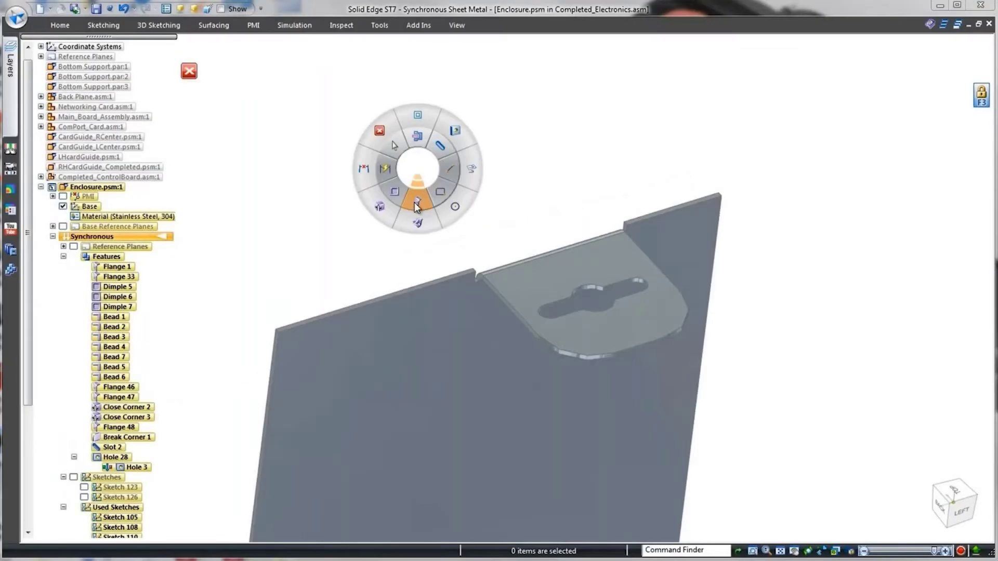
Add gussets along the tab's bend using the Fit pattern
left_click(417, 203)
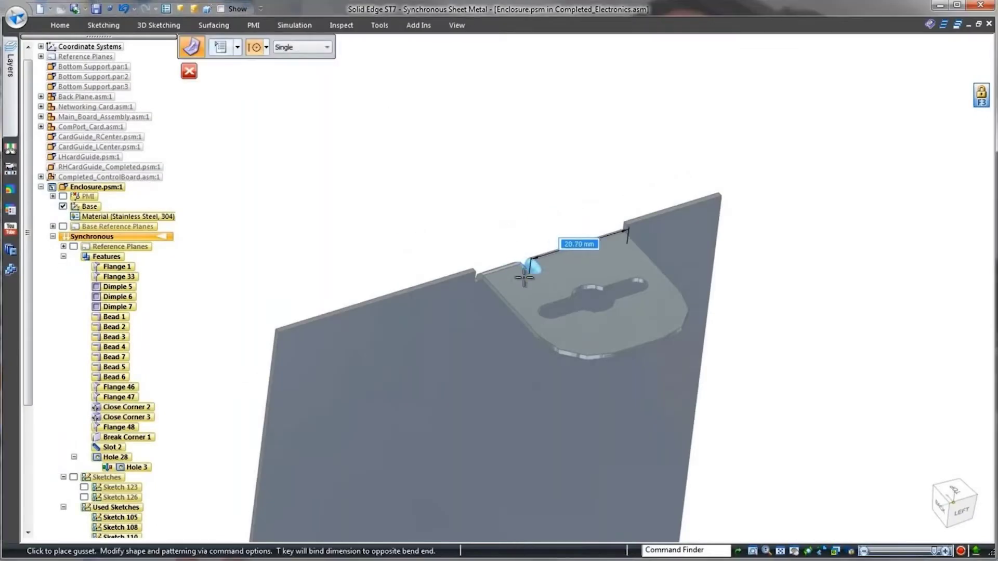
left_click(327, 47)
left_click(286, 64)
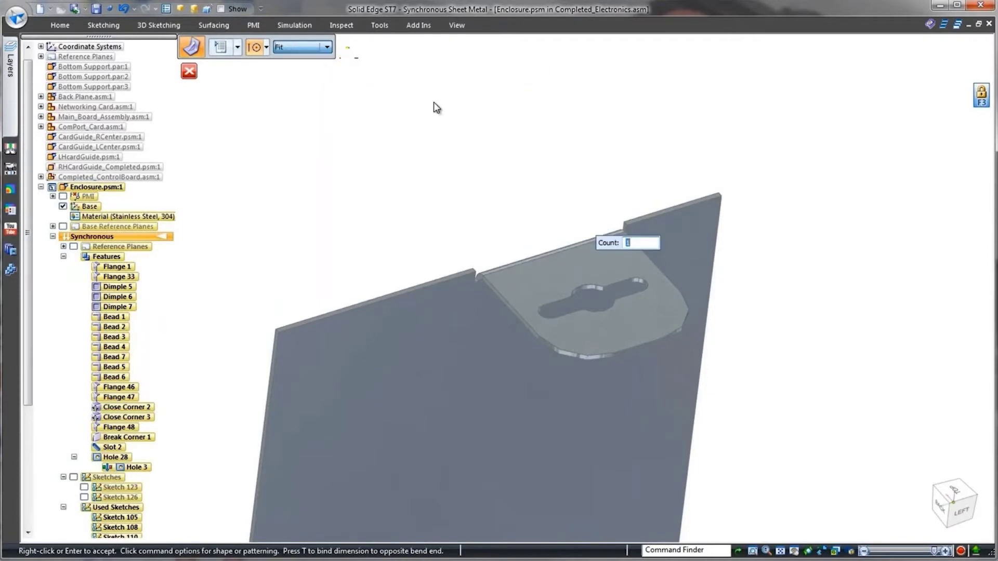
key("Return")
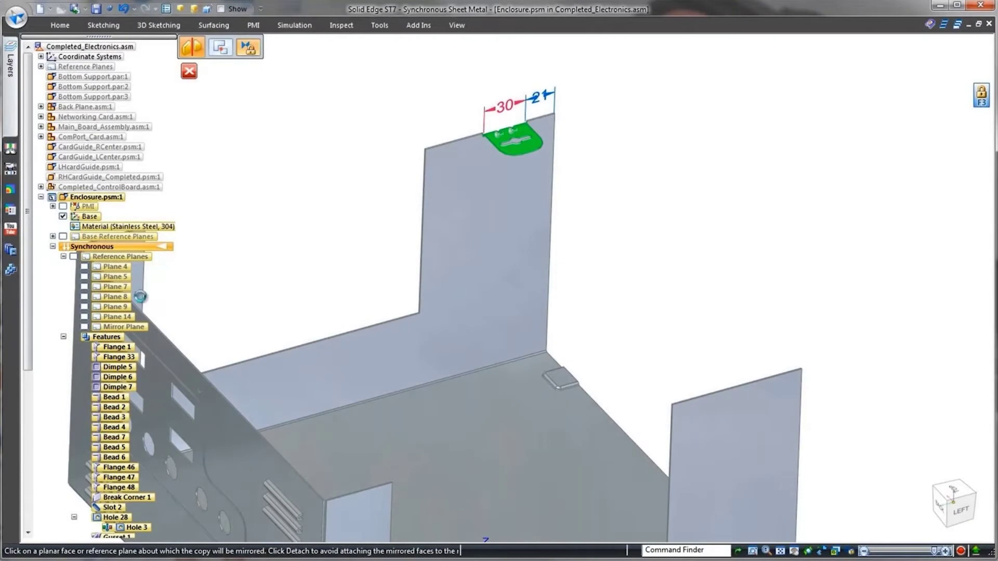
Mirror the tab and its features about the Mirror Plane and return to the Completed_Electronics assembly
left_click(122, 327)
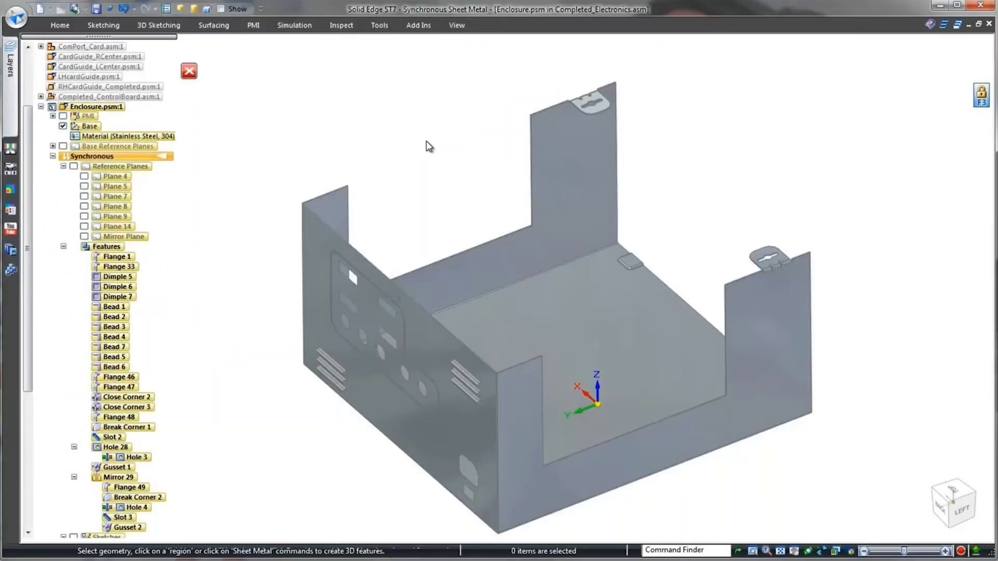
left_click(189, 73)
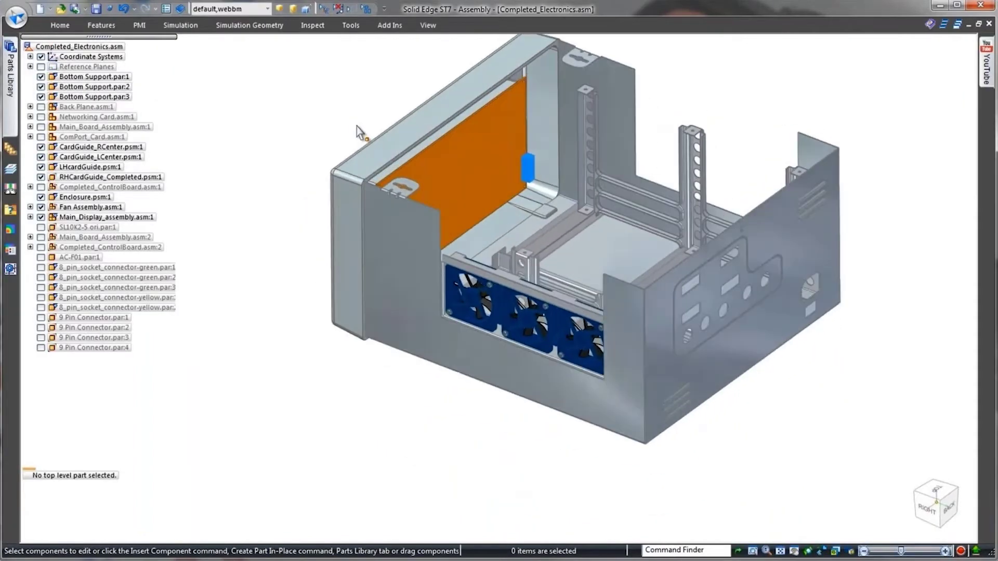
Start an in-place ISO Sheet Metal part, placed by graphic input and edited in place, with Stainless Steel, 304 as material
scroll(670, 143, "up", 6)
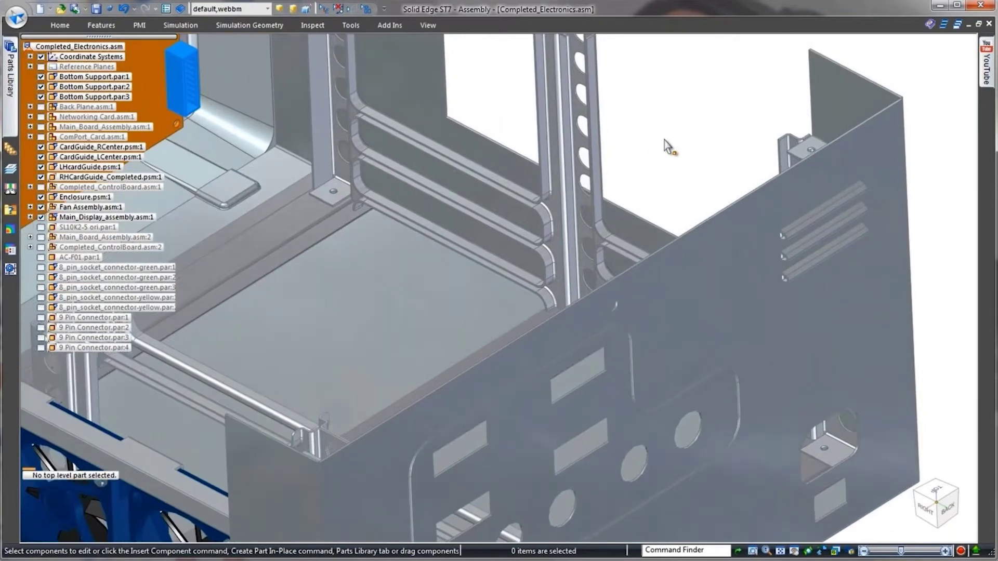
right_click(729, 82)
left_click(728, 50)
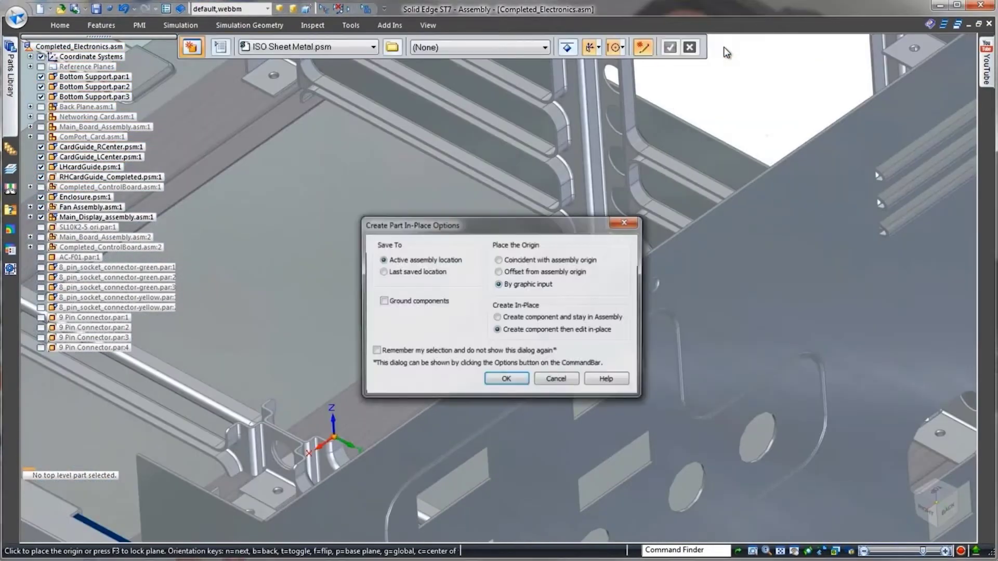
left_click(497, 381)
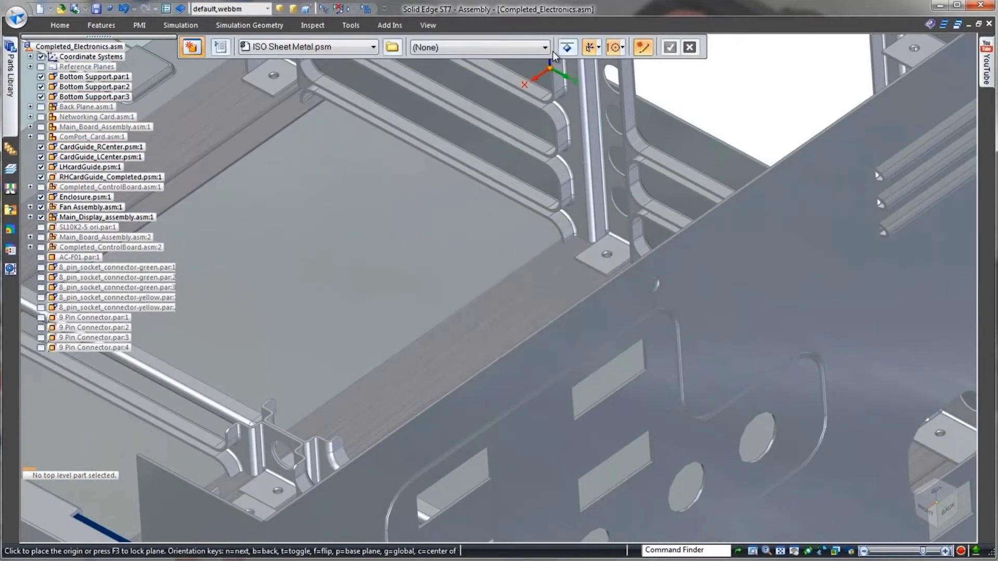
left_click(518, 47)
left_click(518, 80)
Place the new part's origin at the midpoint of the back panel's upper edge and create it as Lid.psm
left_click(622, 47)
left_click(632, 100)
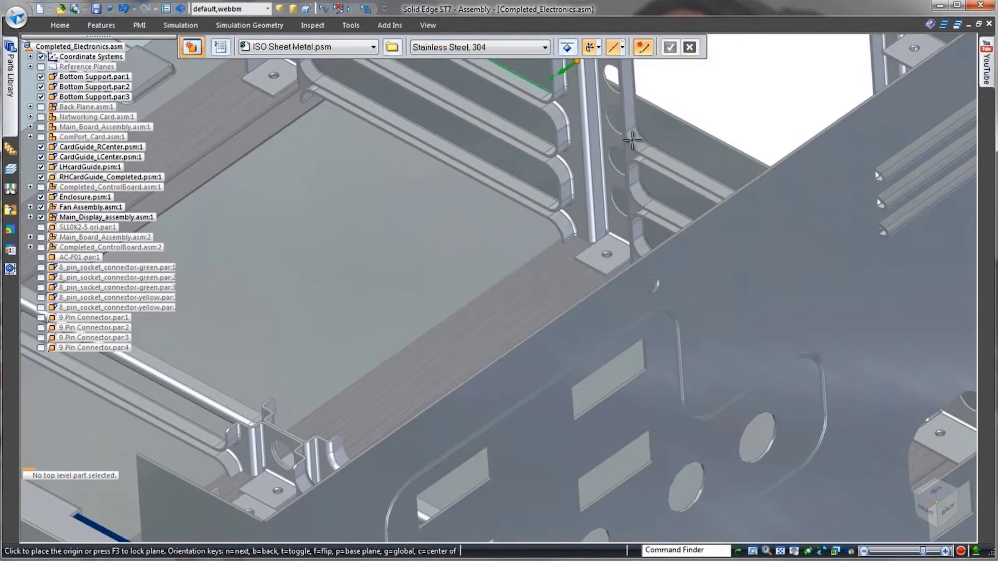
left_click(649, 250)
left_click(647, 421)
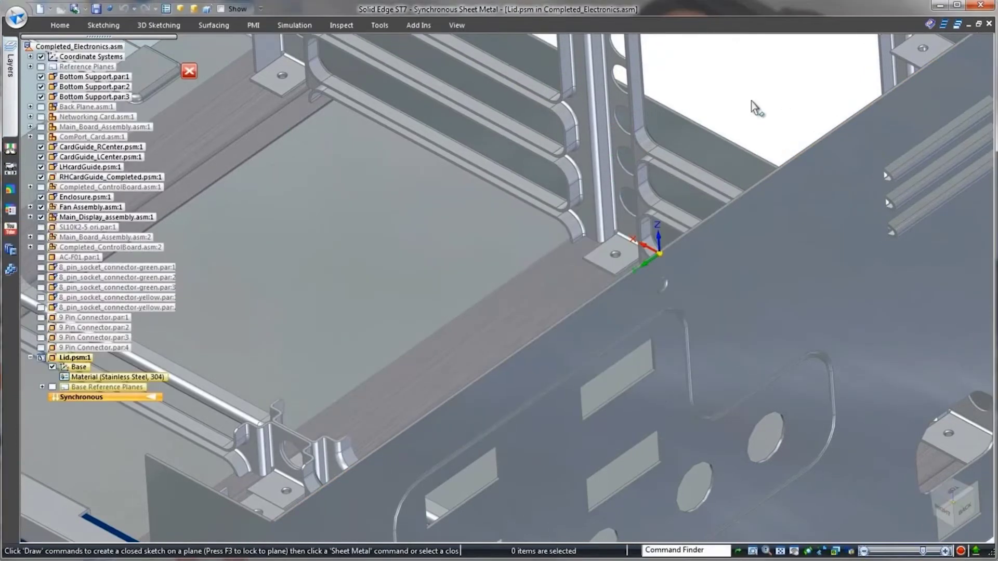
Sketch a rectangle about 346 by 164 mm from the lid's origin to the enclosure's front corner and make it a 1 mm tab
right_click(749, 102)
left_click(768, 123)
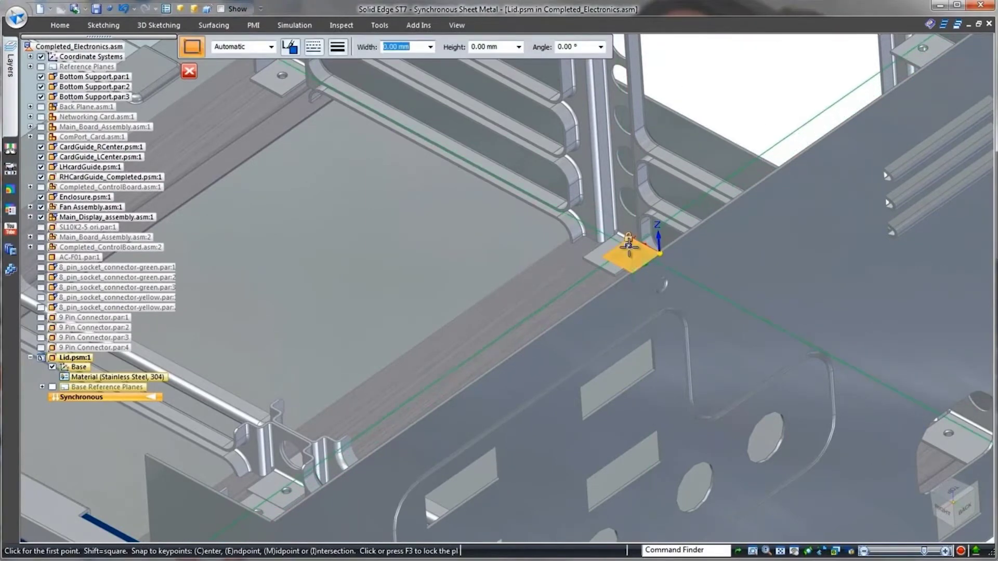
key("F3")
left_click(644, 250)
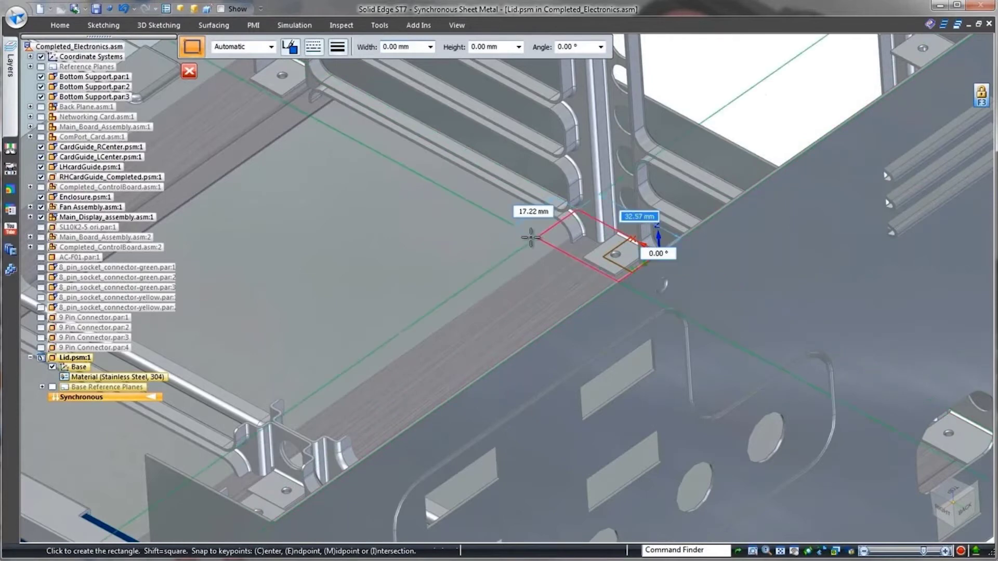
scroll(529, 237, "down", 2)
scroll(528, 237, "up", 5)
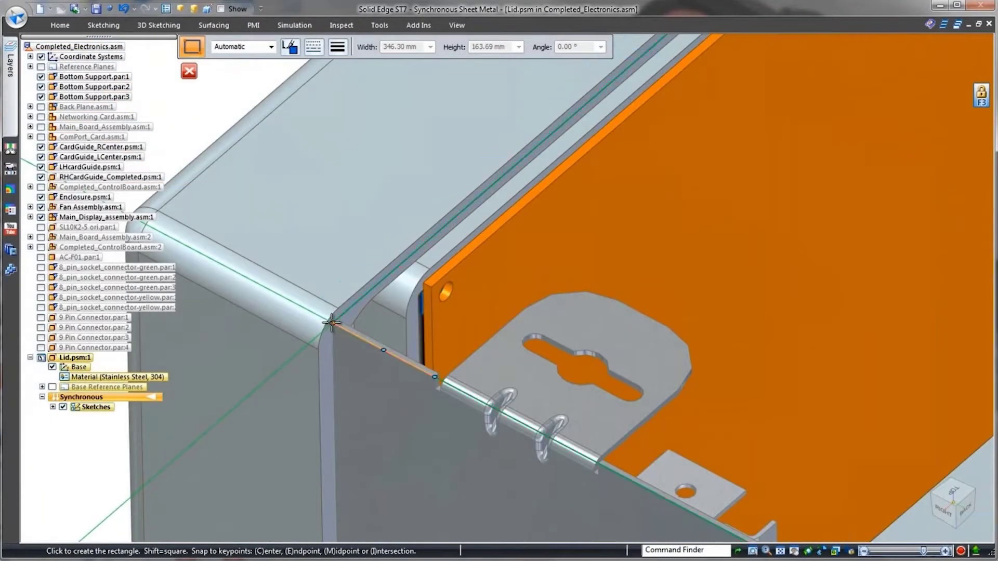
left_click(333, 323)
key("Escape")
left_click(396, 290)
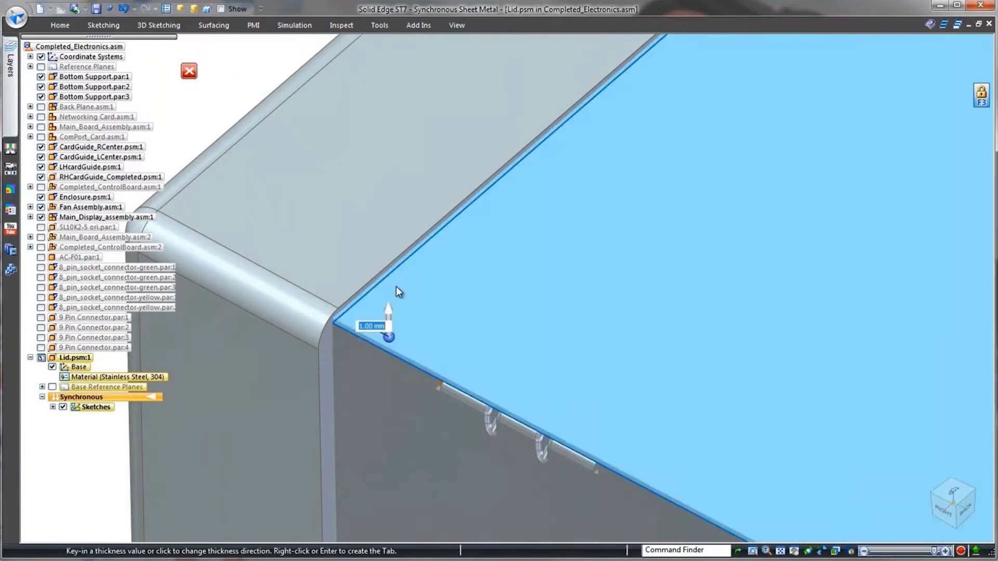
right_click(396, 286)
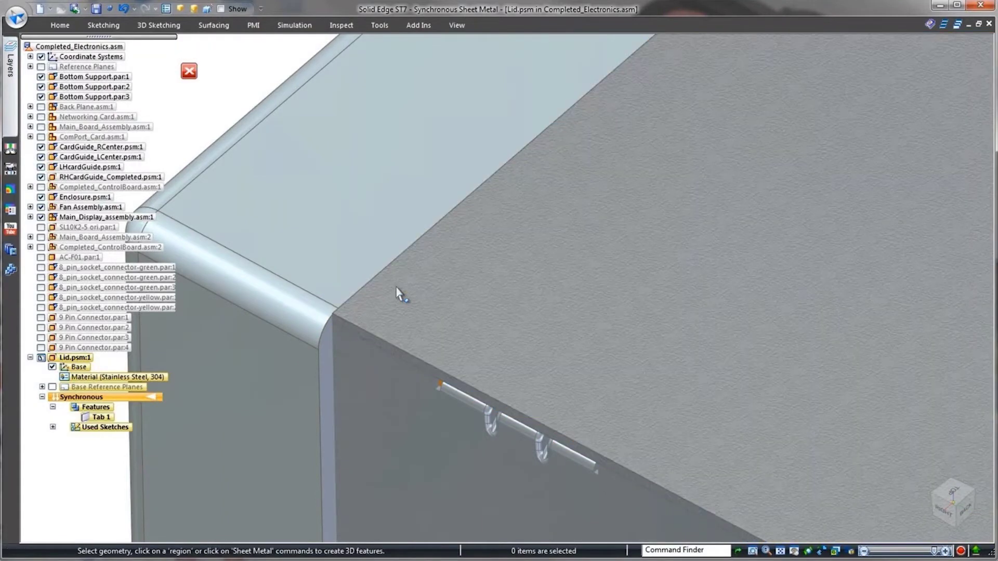
Add a flange from the tab's outer side edge down over the fan side of the enclosure
scroll(396, 292, "down", 5)
middle_click_drag(397, 292, 397, 287)
left_click(640, 309)
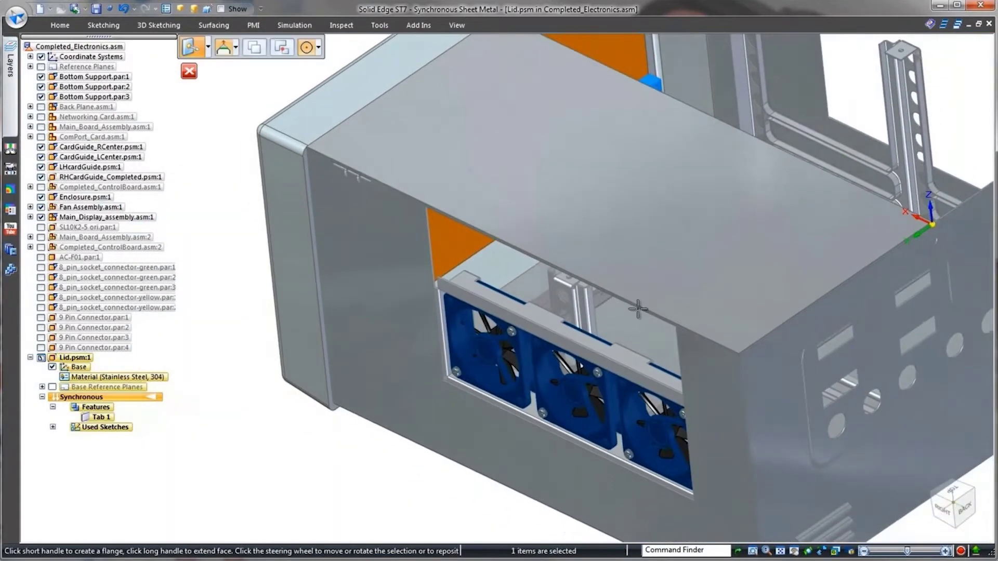
left_click(616, 320)
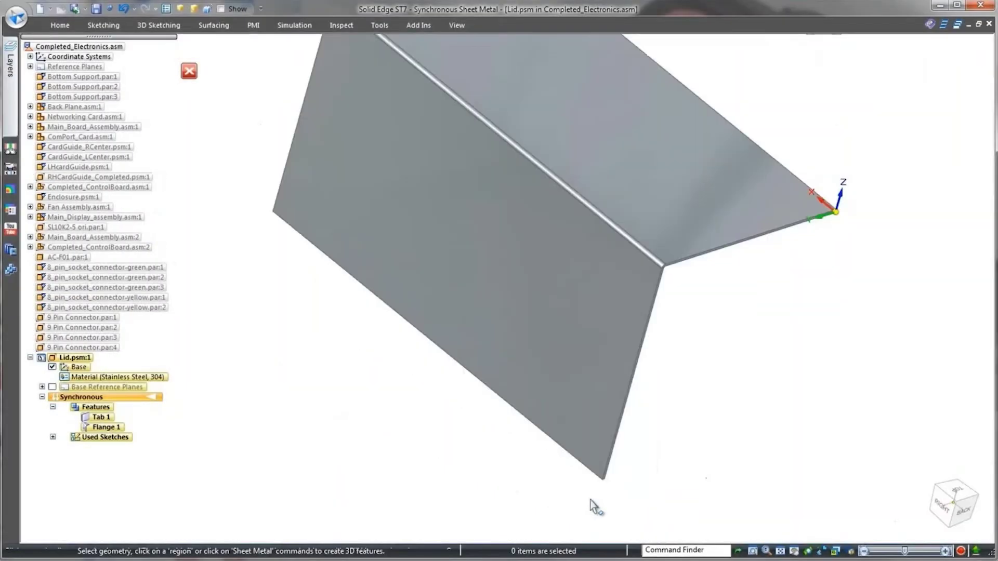
Sketch an L-shaped two-line profile from the corner of the lid's edge face, with the second line about 12 mm long
middle_click_drag(591, 501, 707, 466)
scroll(707, 465, "up", 6)
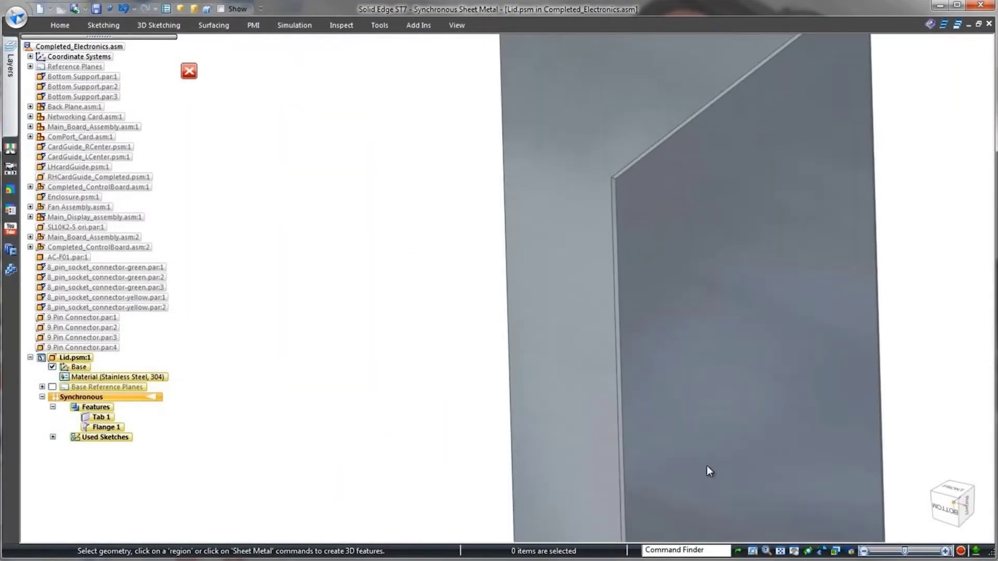
middle_click_drag(296, 384, 299, 384)
right_click(265, 307)
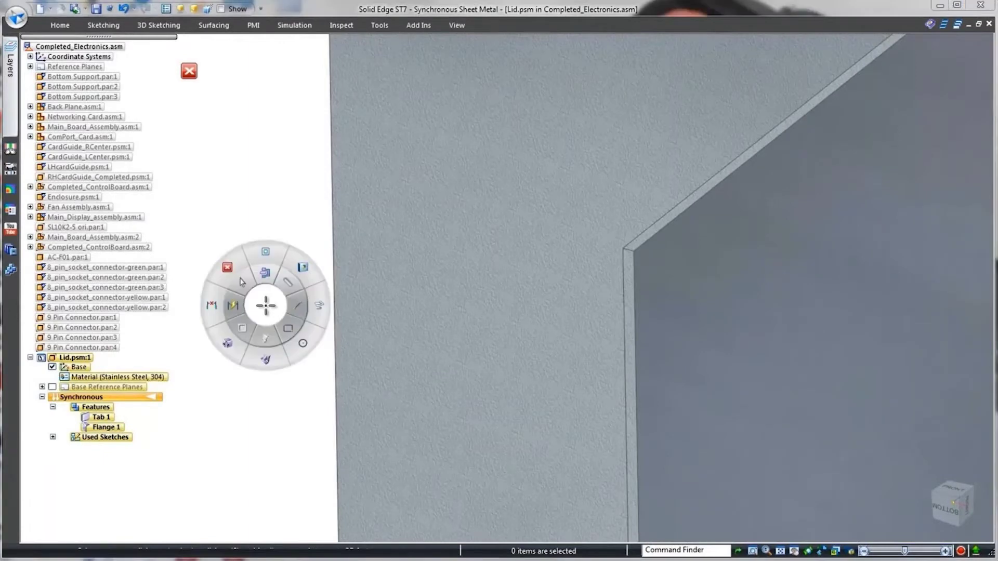
left_click(296, 306)
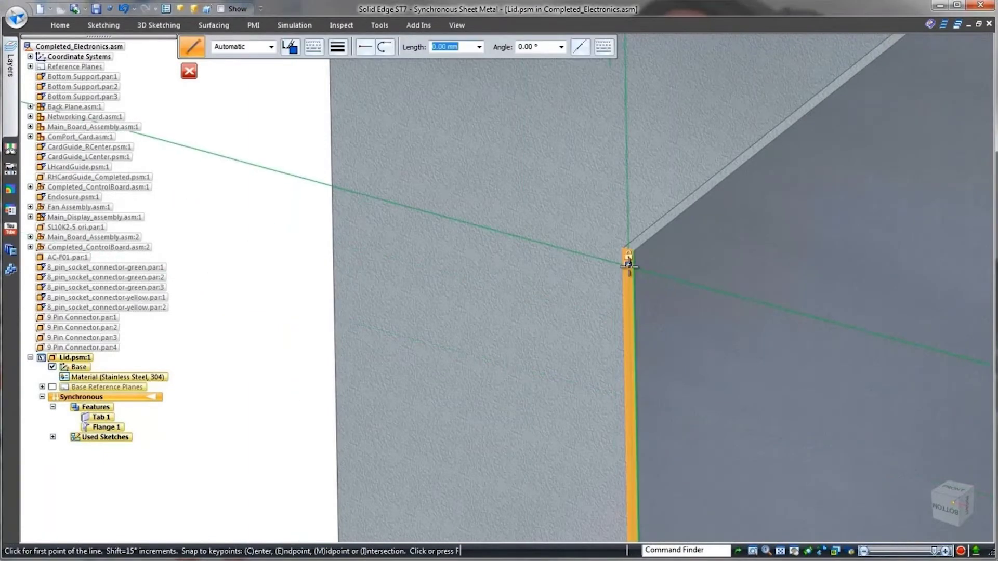
key("F3")
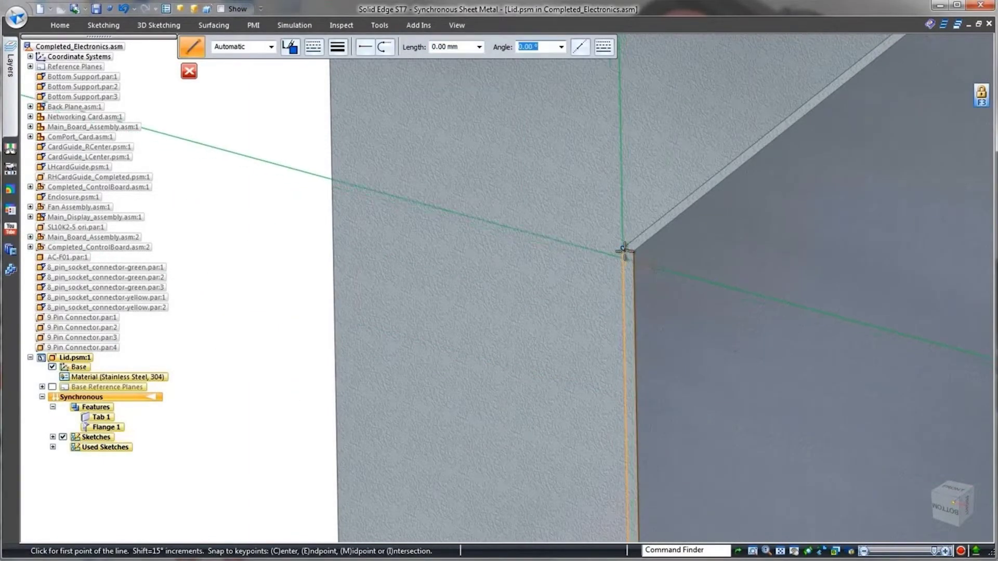
left_click(622, 248)
left_click(559, 231)
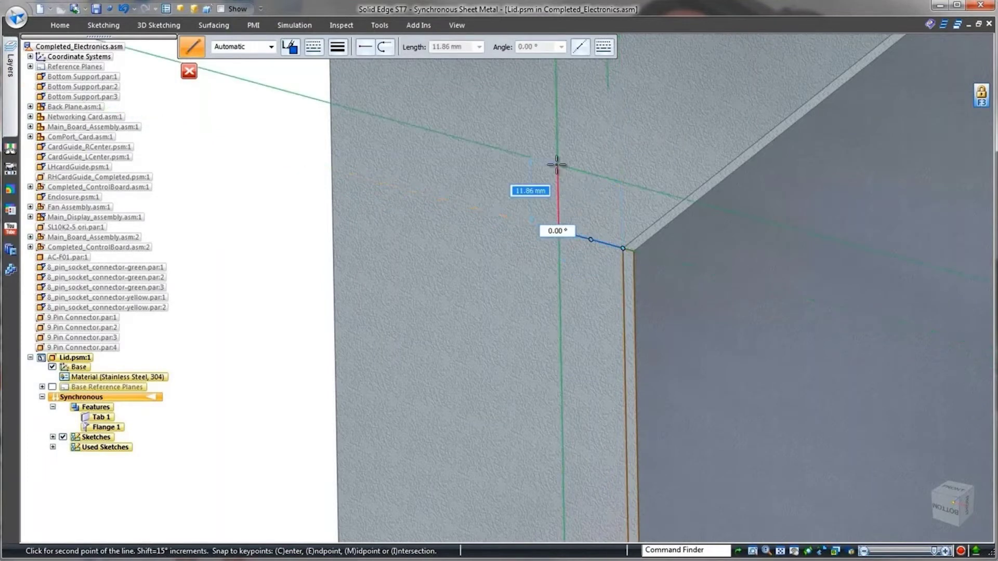
left_click(556, 165)
key("Escape")
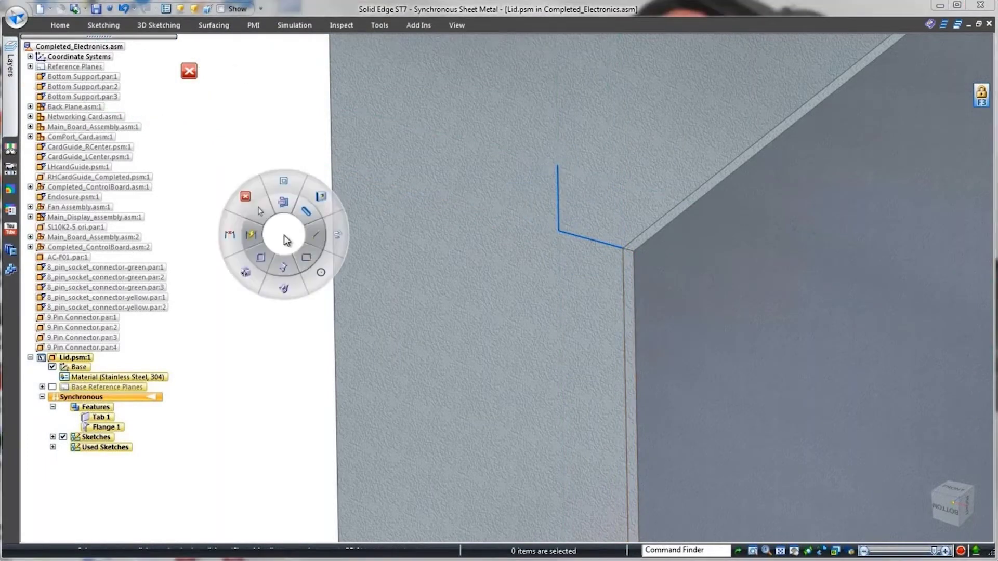
Apply Contour Flange to the L-shaped profile, sweeping it along the two adjoining edges of the lid
right_click(285, 236)
left_click(286, 271)
left_click(602, 243)
middle_click_drag(607, 223, 596, 239)
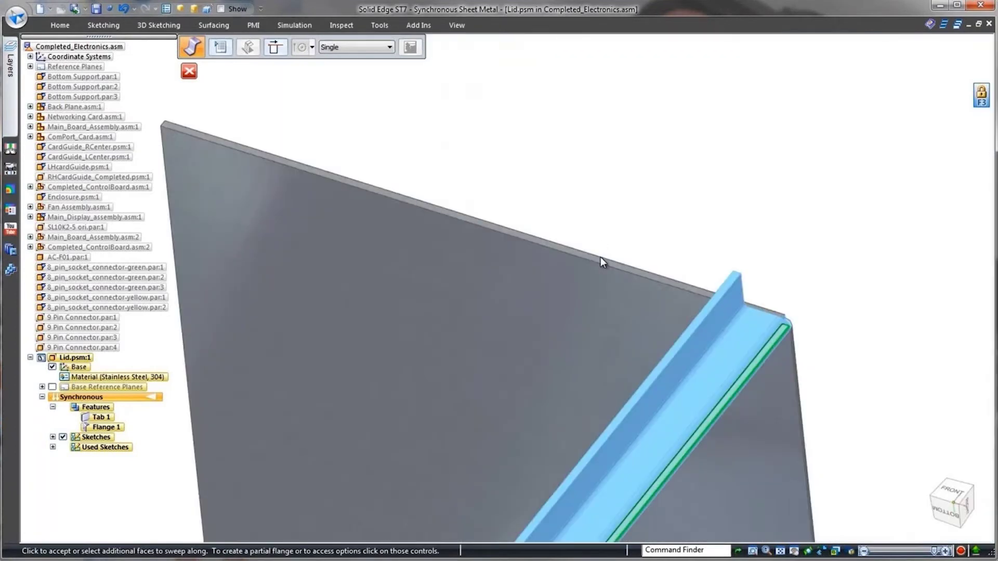
left_click(600, 257)
middle_click_drag(754, 201, 720, 167)
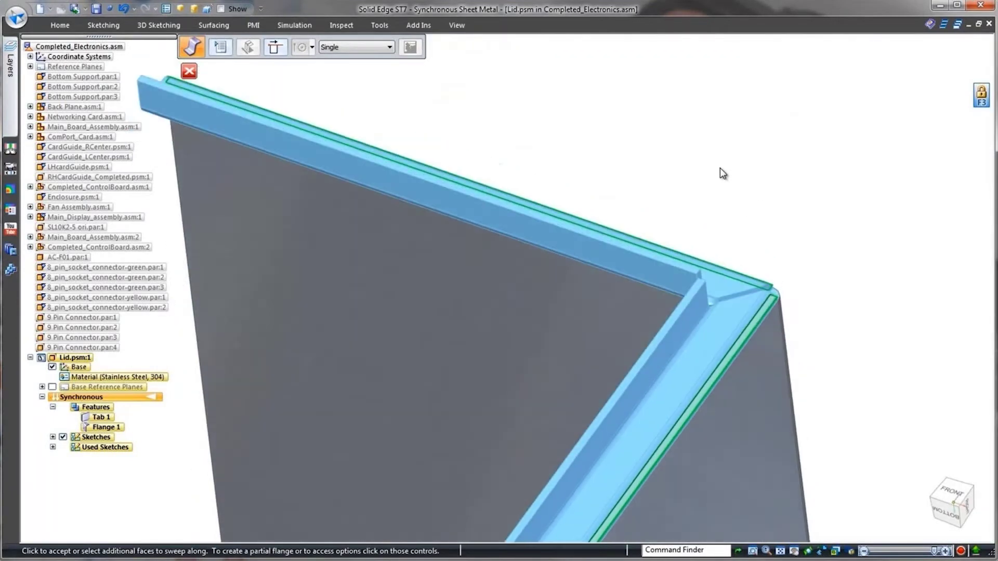
Adjust the contour flange's options and accept them
left_click(220, 48)
left_click(419, 222)
left_click(376, 328)
left_click(507, 342)
left_click(506, 363)
left_click(461, 406)
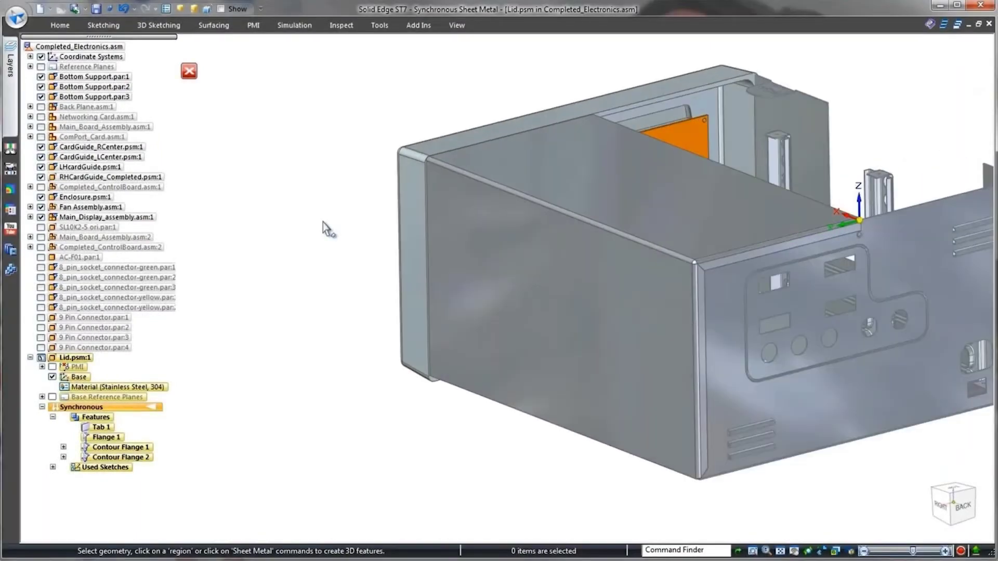
Set the radius of the bend between the lid's top and its side flange to 3 mm
scroll(323, 229, "up", 5)
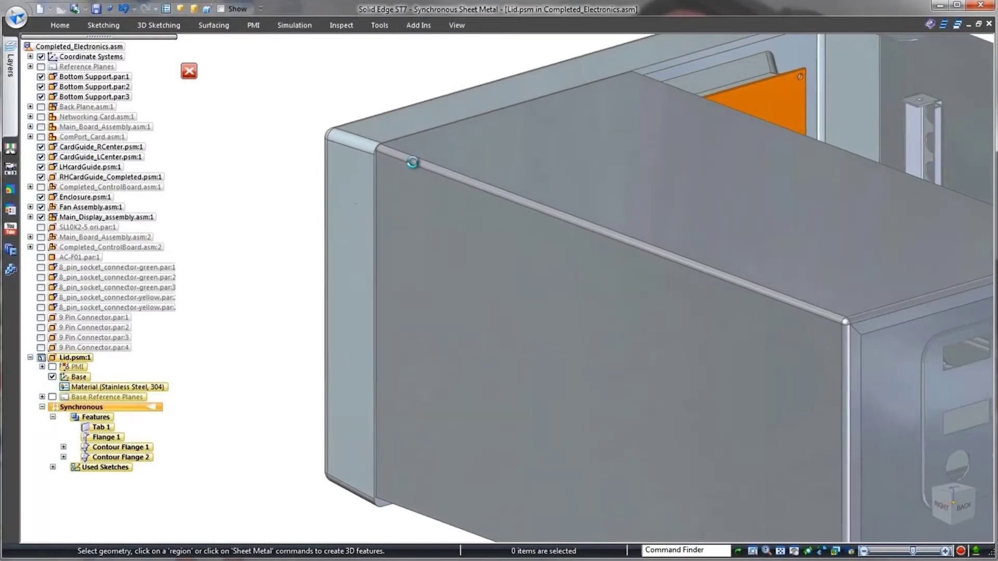
left_click(412, 163)
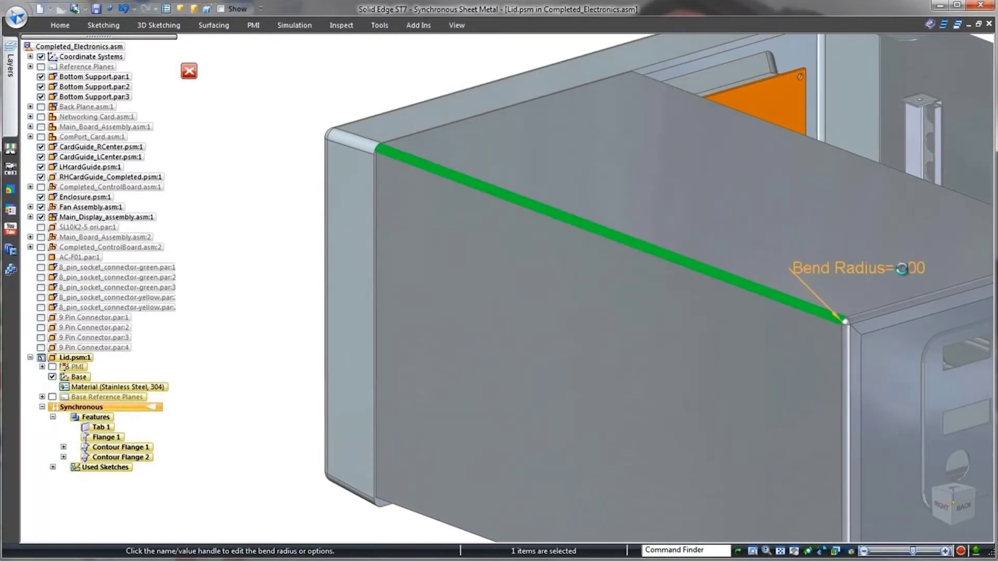
left_click(900, 272)
type("3")
key("Return")
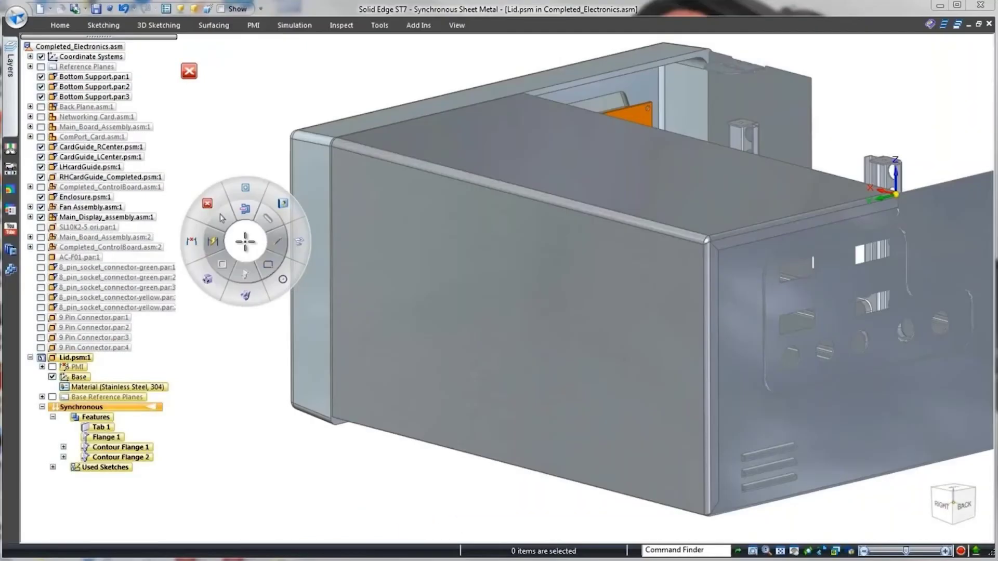
Sketch a large rectangle on the lid's side flange and place a hole near the rectangle's centre
left_click(269, 265)
mouse_move(390, 204)
left_mouse_down()
mouse_move(509, 296)
mouse_move(659, 458)
left_mouse_up()
right_click(244, 266)
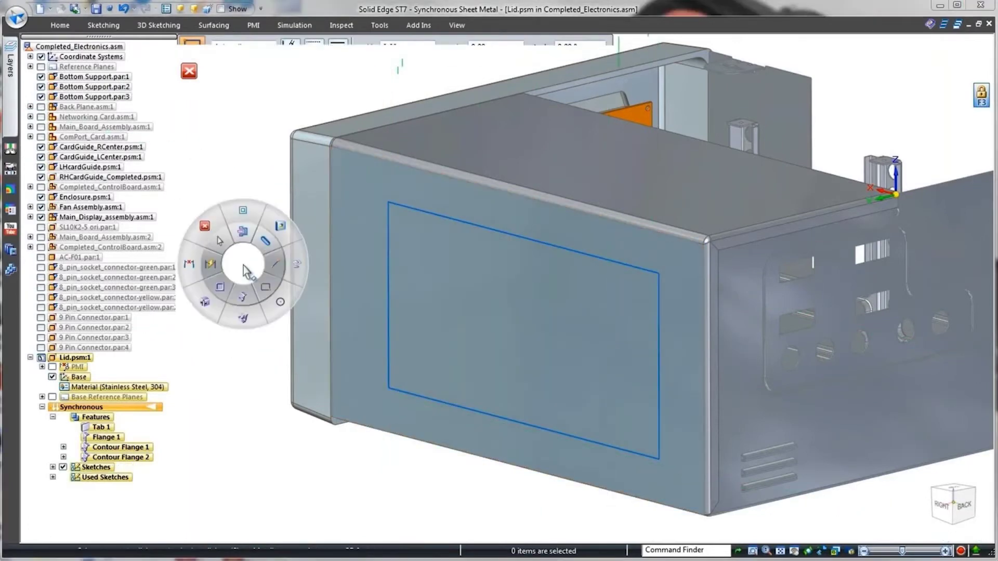
left_click(246, 212)
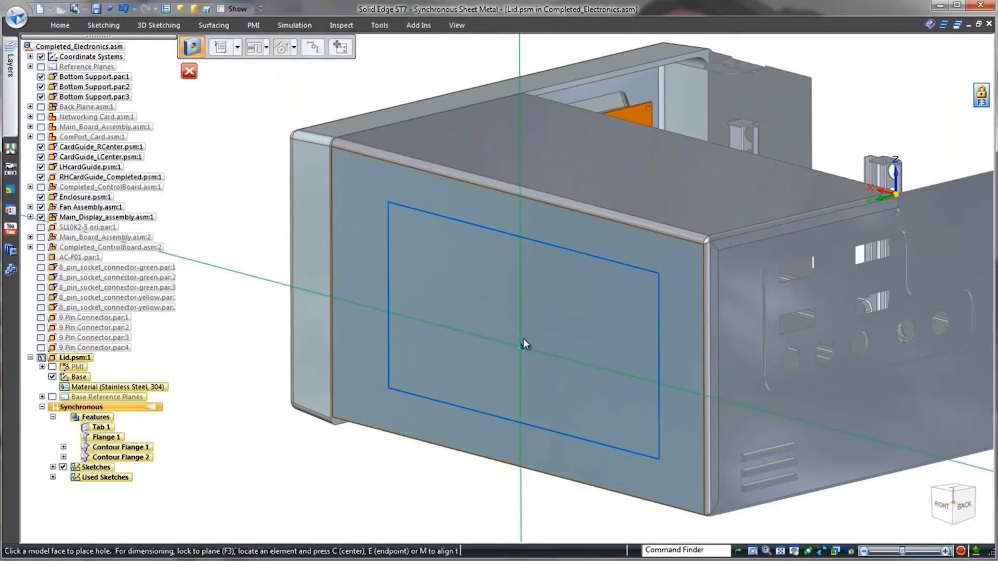
left_click(524, 328)
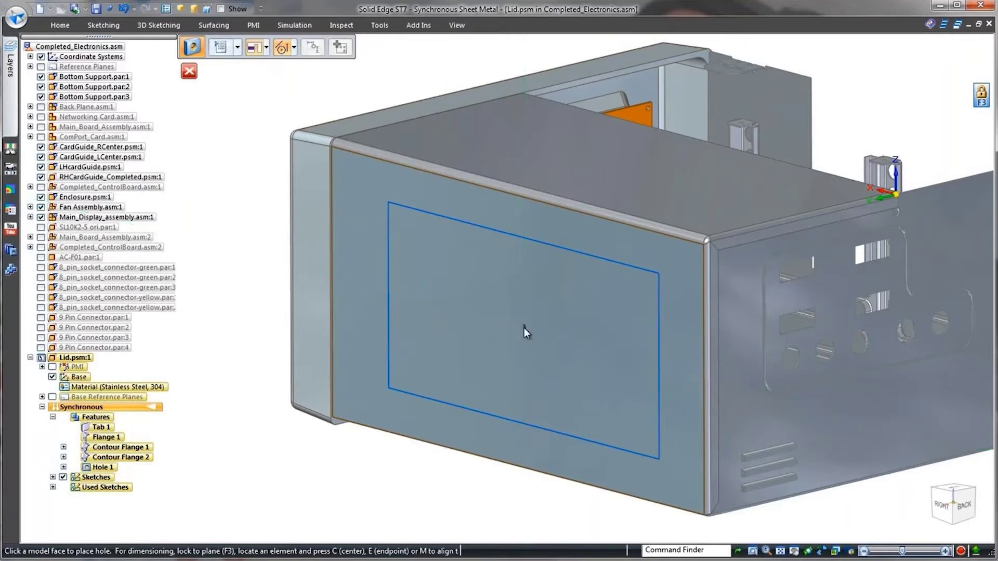
key("Escape")
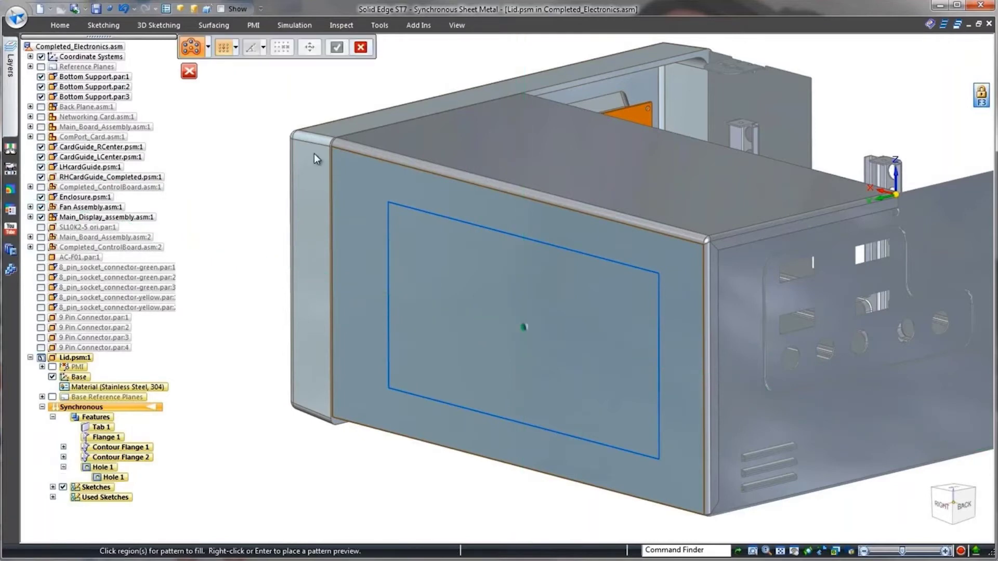
Fill the rectangular sketch region on the lid's side with a pattern of the hole, using a different fill style
left_click(235, 47)
left_click(232, 79)
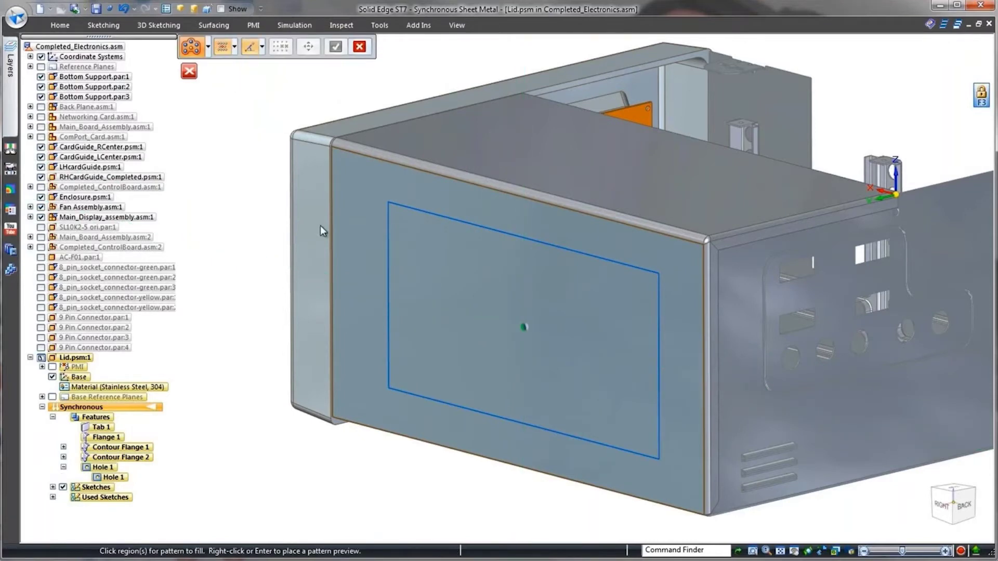
left_click(435, 261)
right_click(430, 257)
right_click(242, 257)
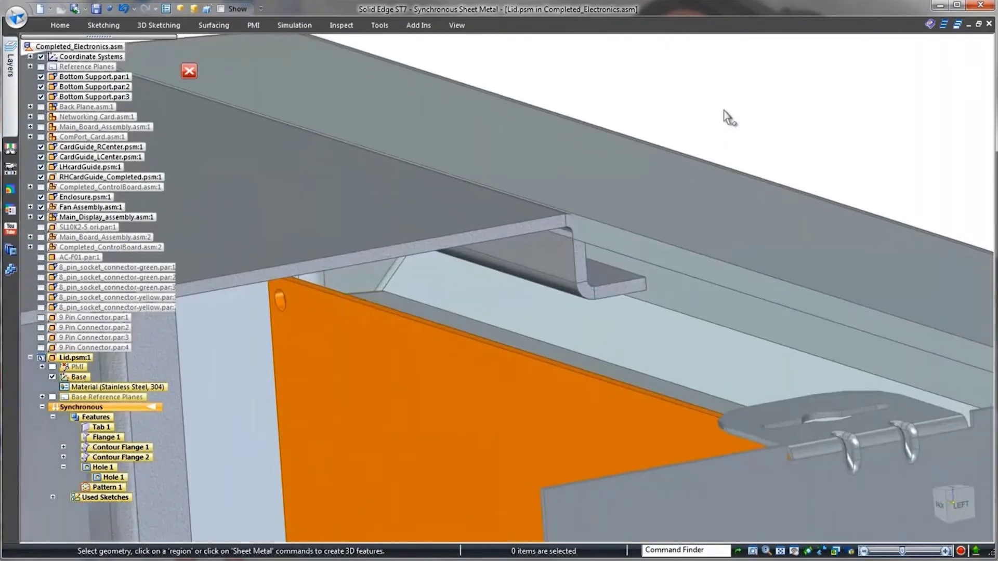
Pick the narrow edge face along the stepped lip at the front of the lid
right_click(585, 260)
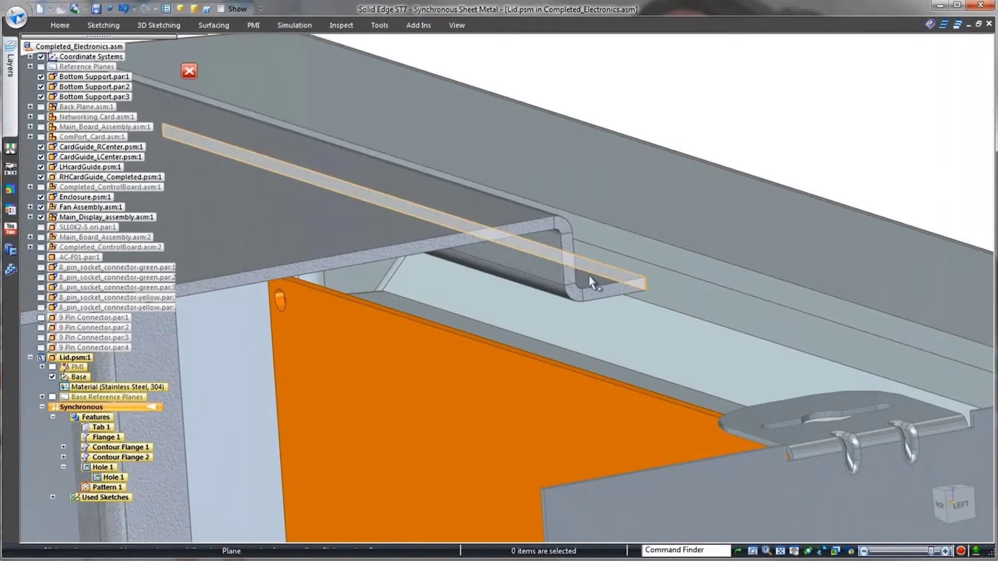
Mirror the lid's side panel, with its flanges and vent holes, to the opposite side of the enclosure
right_click(591, 280)
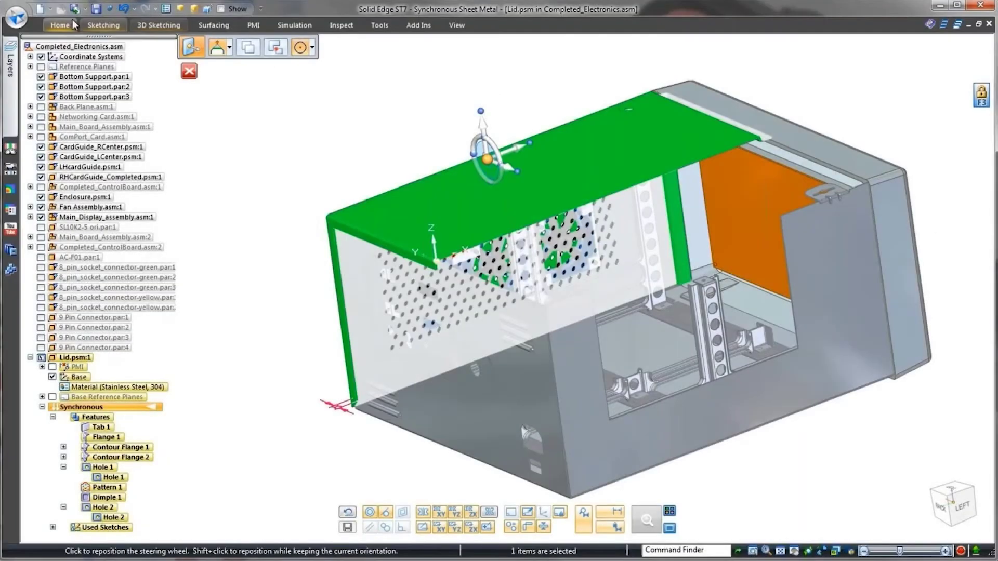
left_click(69, 23)
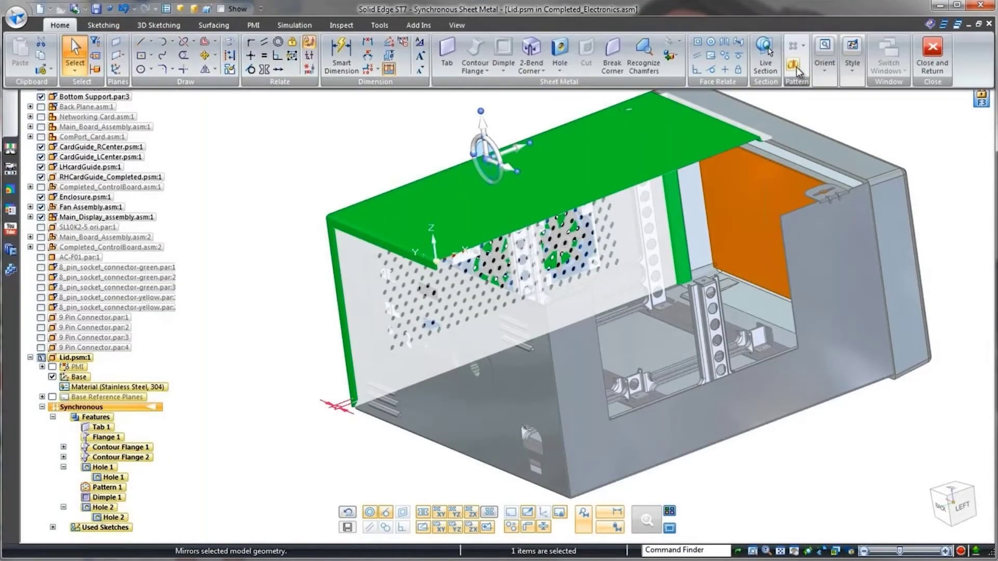
left_click(794, 65)
left_click(471, 307)
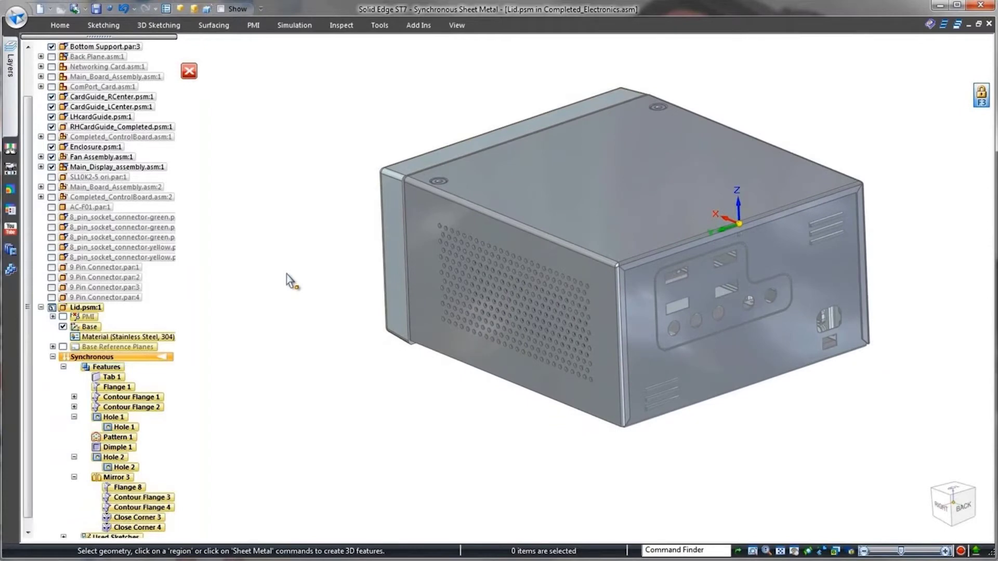
Open the bend table for the lid's bend sequence and generate the lid's flat pattern
left_click(59, 25)
left_click(380, 27)
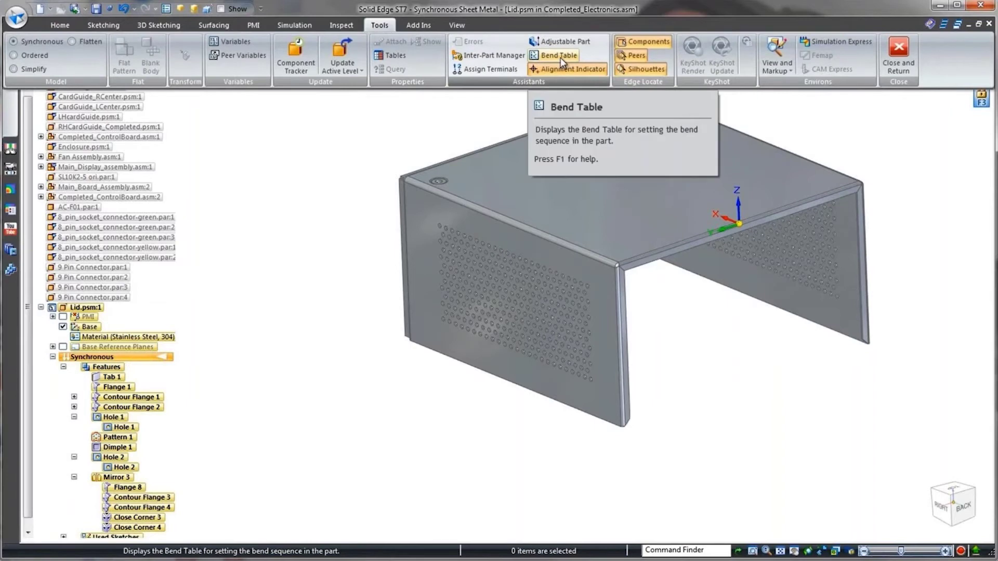
left_click(561, 58)
left_click_drag(570, 185, 319, 73)
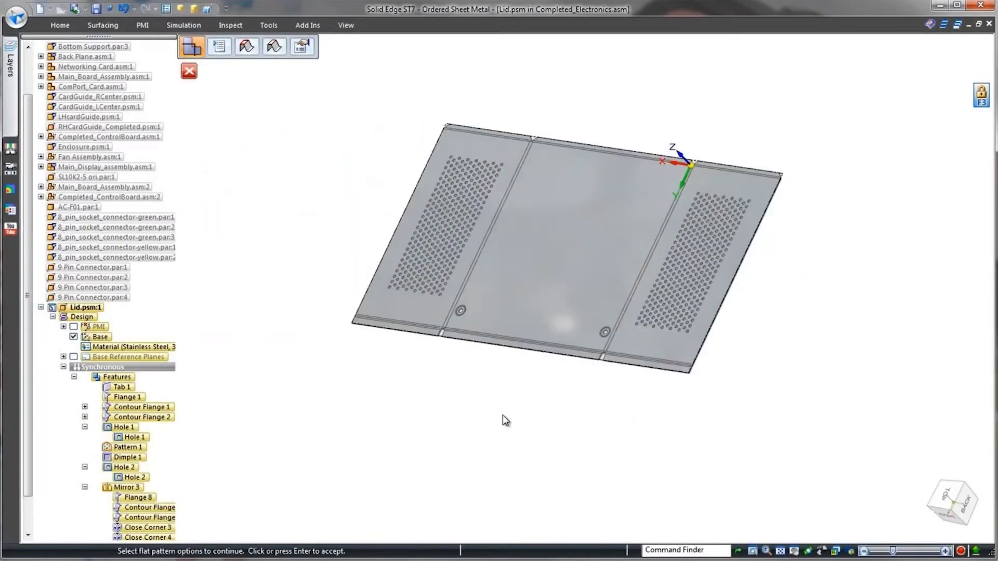
left_click(504, 415)
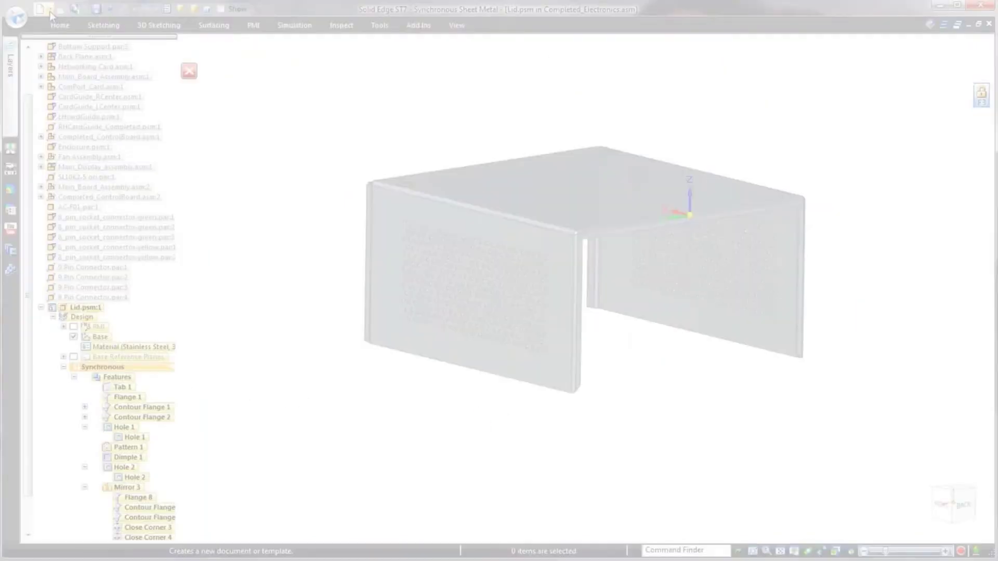
Create a new drawing from the current lid model
left_click(49, 9)
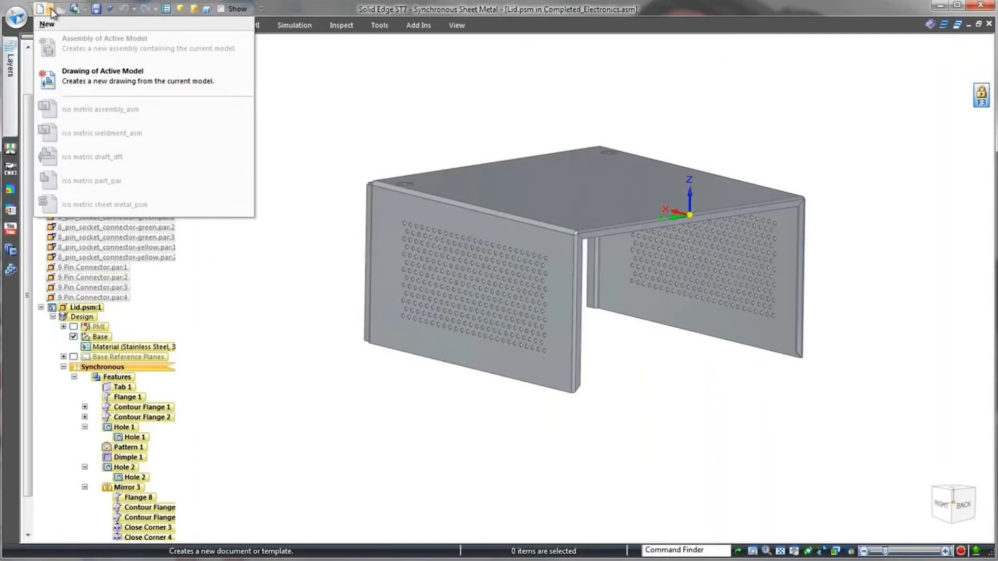
left_click(73, 82)
left_click(487, 337)
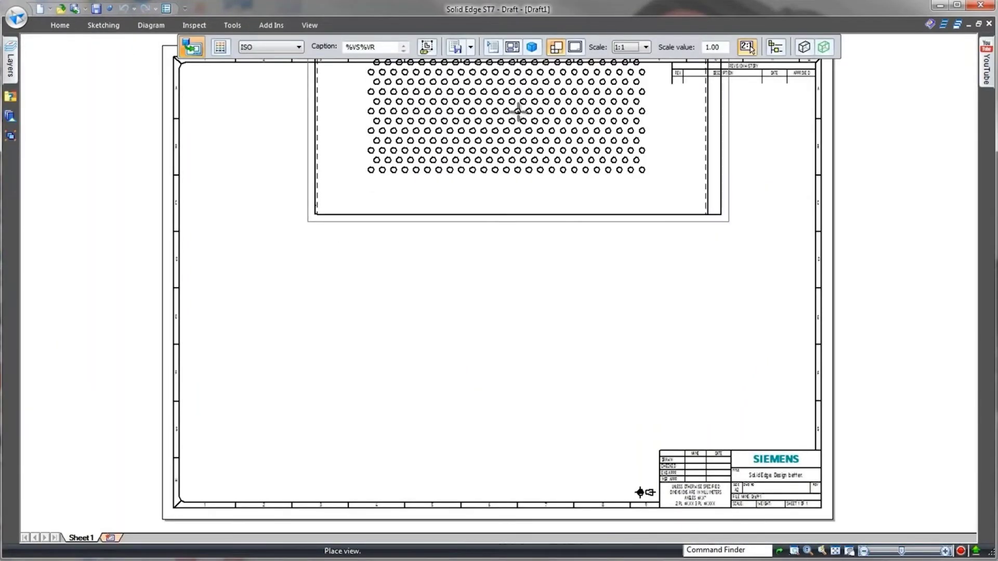
Set the drawing view to show the flat pattern at a 1:2 scale and place it on the lower part of the sheet
left_click(494, 50)
left_click(379, 62)
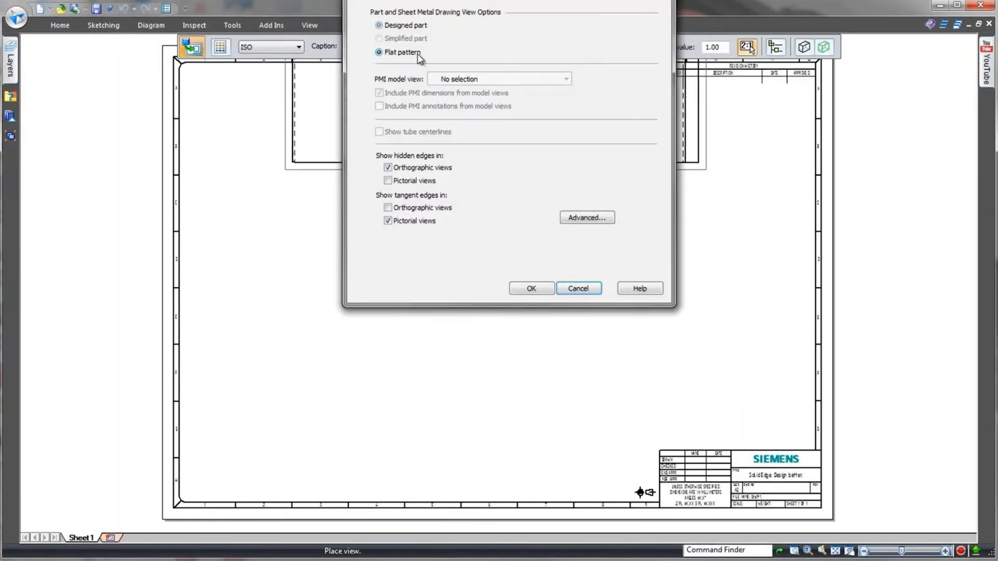
left_click(526, 288)
left_click(747, 47)
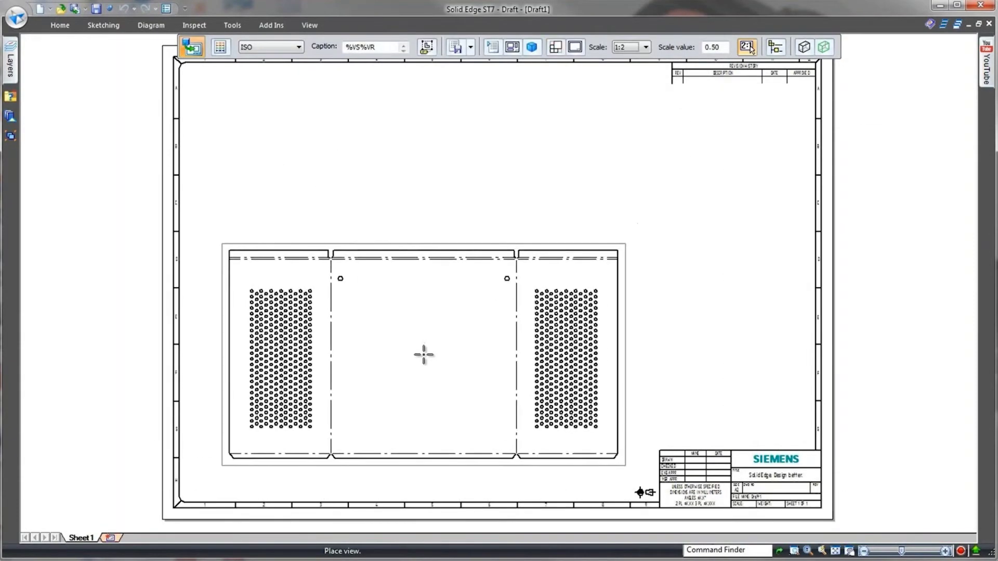
left_click(419, 345)
Generate a bend table from the flat pattern view and place it in the sheet's upper-left corner
left_click(60, 25)
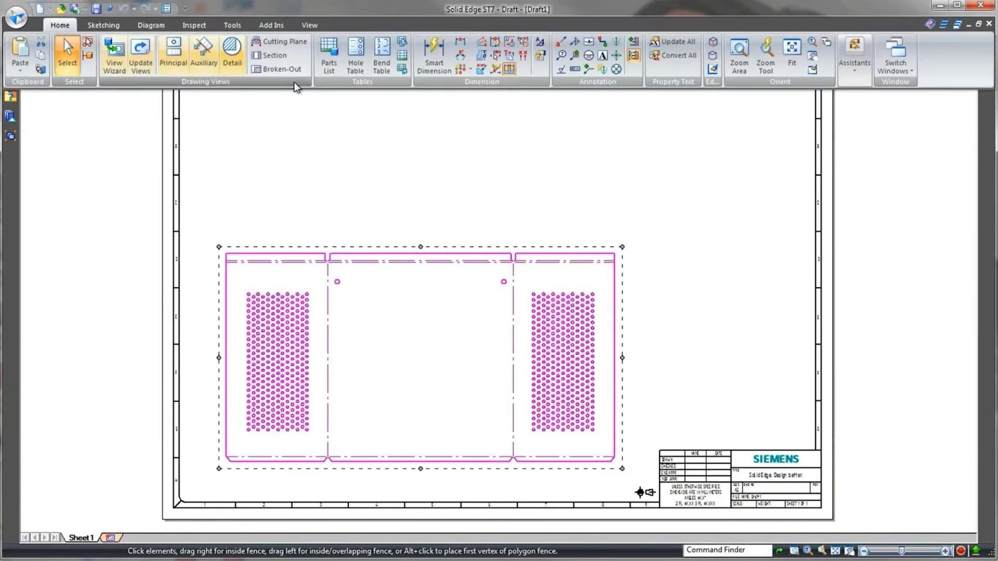
left_click(354, 44)
left_click(346, 253)
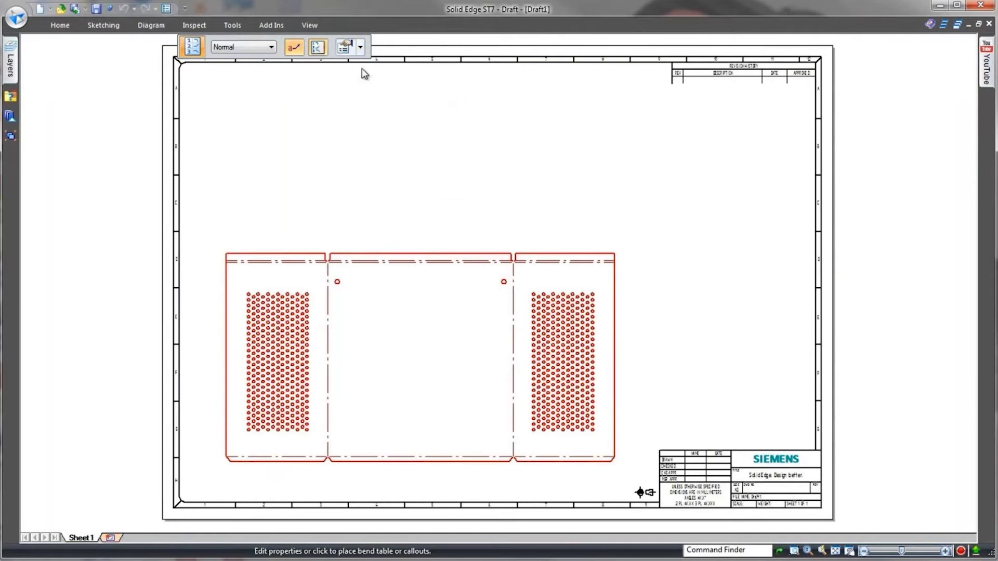
left_click(181, 62)
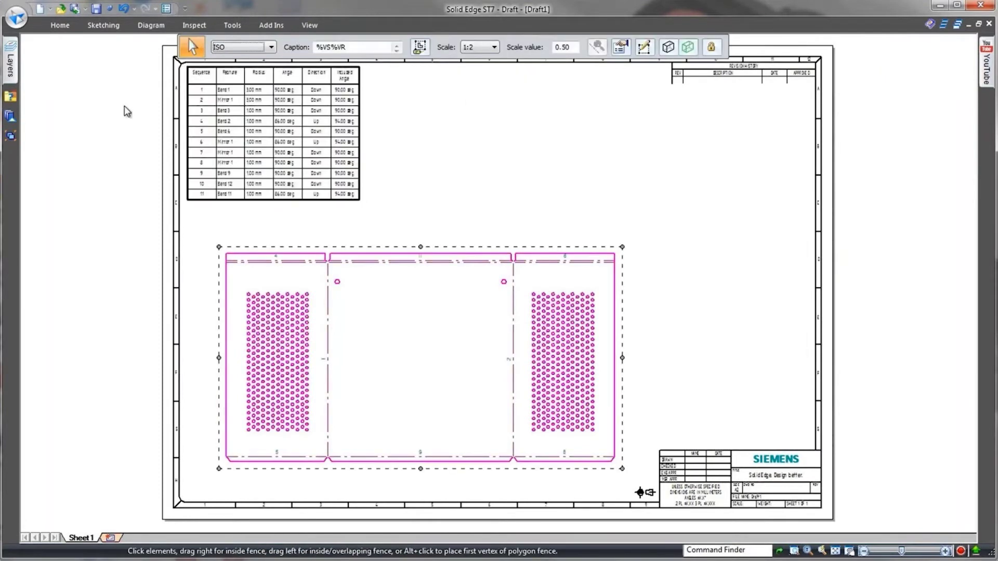
left_click(125, 107)
Add horizontal coordinate dimensions from the flat pattern's lower-left corner to three vent holes and the first vertical bend line
scroll(263, 132, "up", 3)
middle_click_drag(263, 132, 315, 221)
scroll(314, 217, "down", 4)
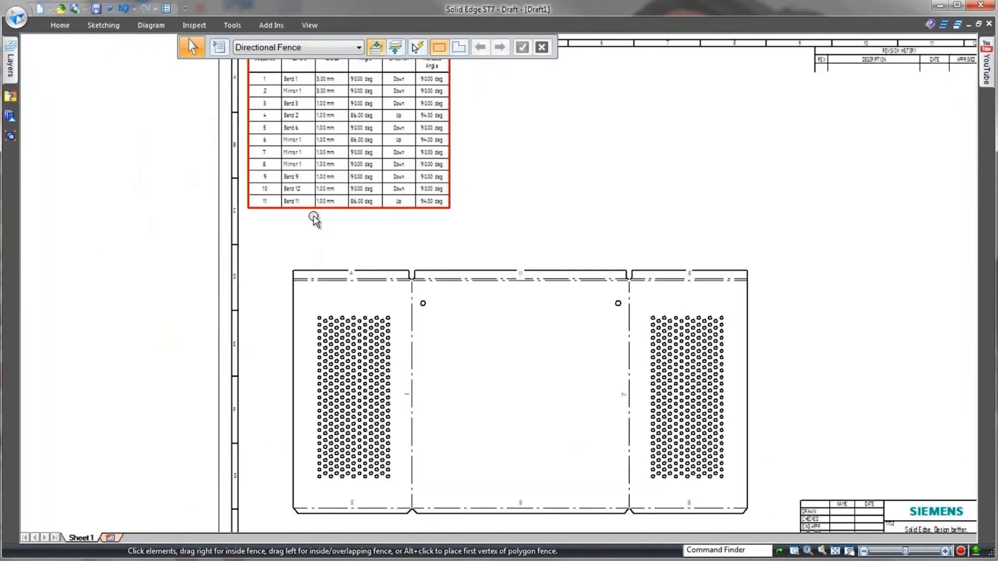
scroll(312, 249, "up", 4)
scroll(310, 251, "up", 1)
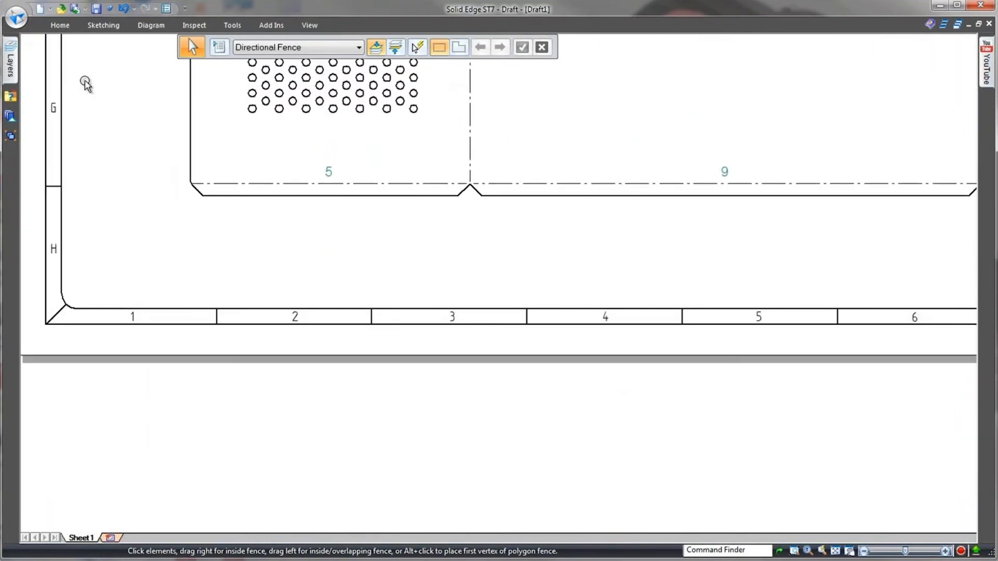
left_click(60, 25)
left_click(470, 70)
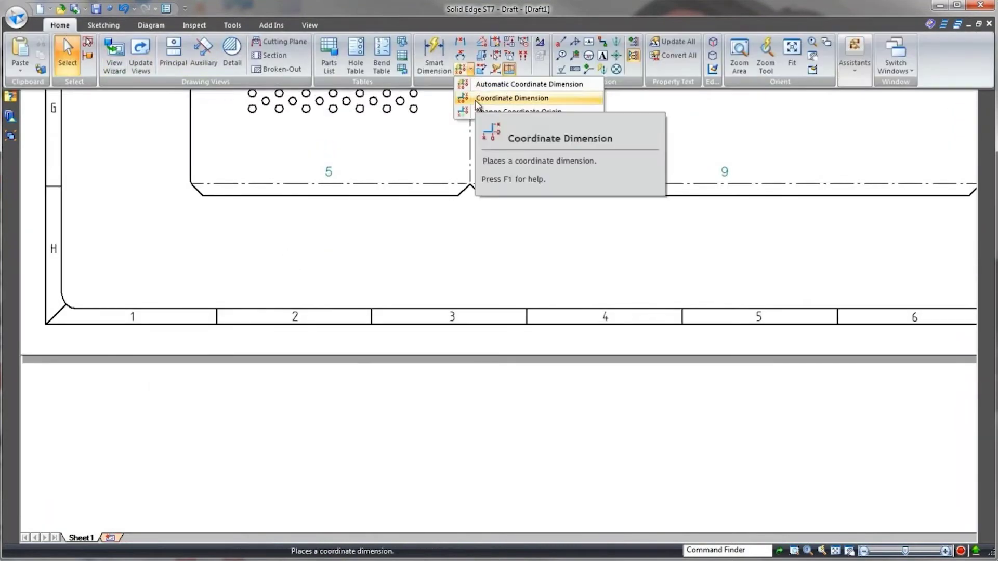
left_click(475, 99)
left_click(190, 182)
left_click(252, 108)
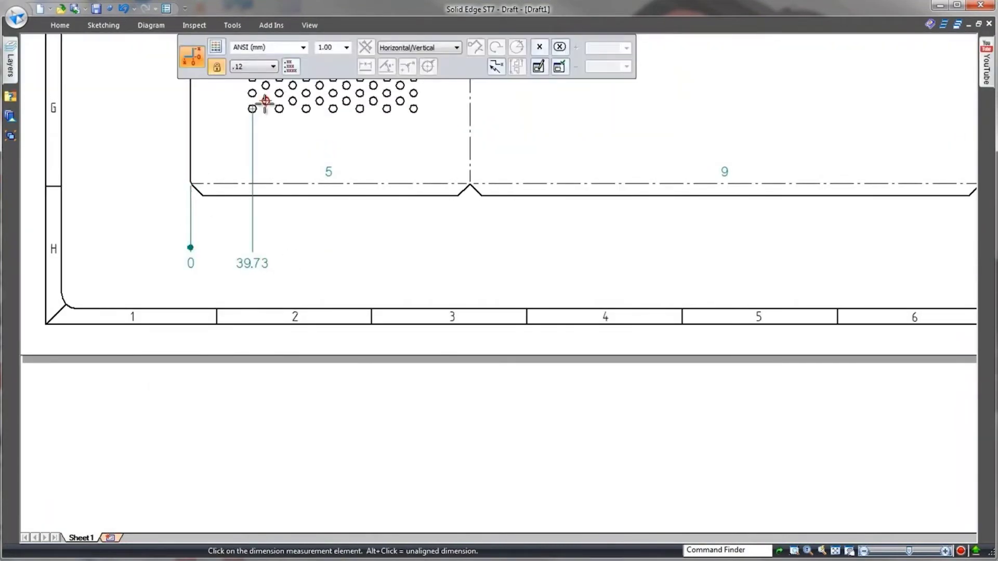
left_click(265, 101)
left_click(279, 109)
left_click(470, 183)
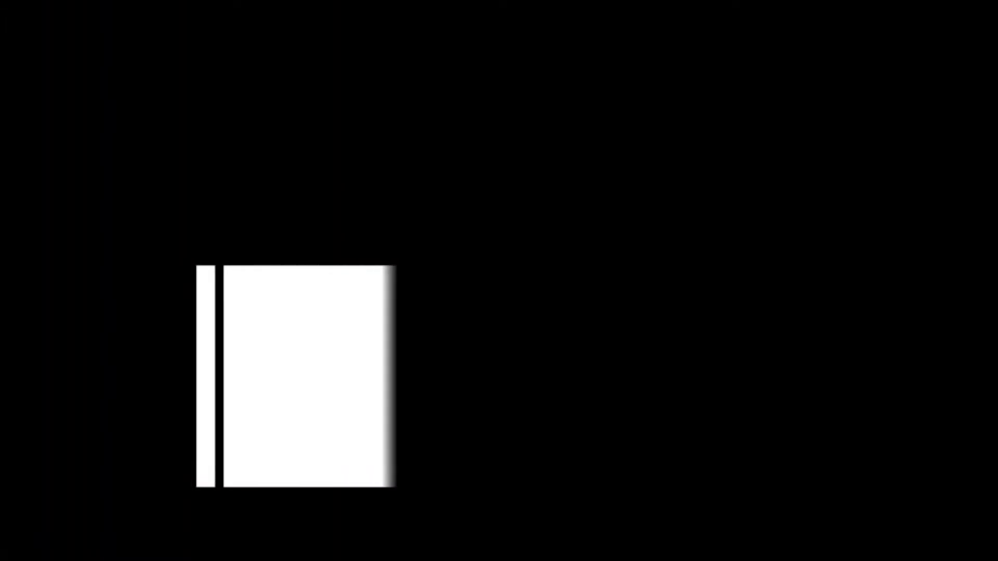
Switch to the PowerPoint slide show with the agenda
mouse_move(134, 259)
key("alt+Tab")
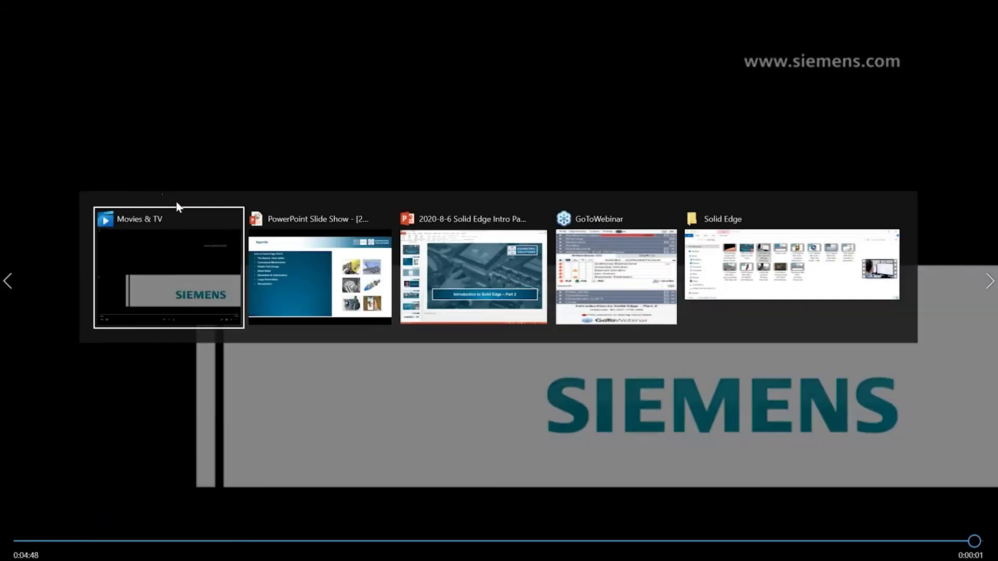
left_click(269, 242)
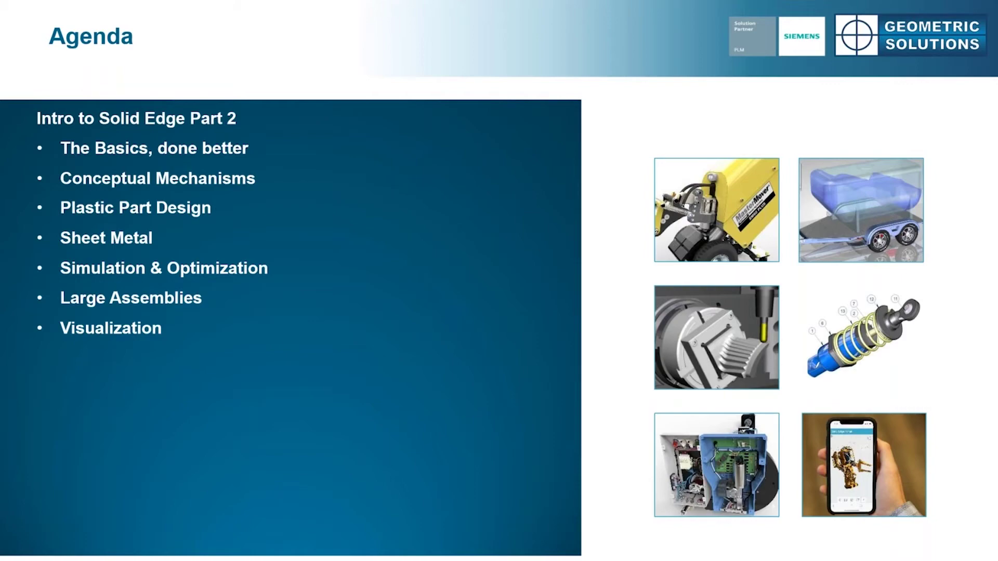
Switch back to the Movies & TV player and skip to the next video, on Simulation & Optimization
key("alt+Tab")
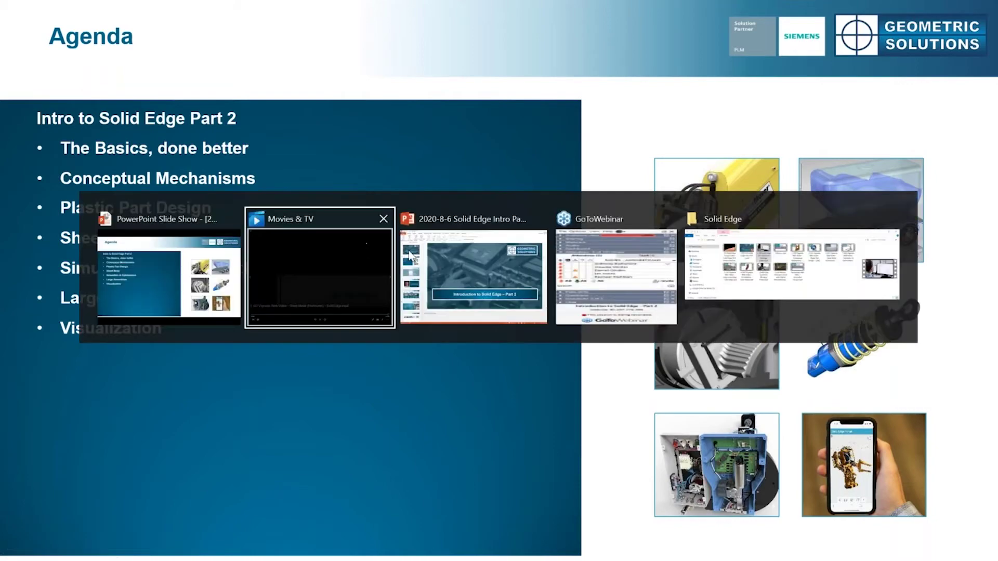
left_click(341, 269)
left_click(990, 281)
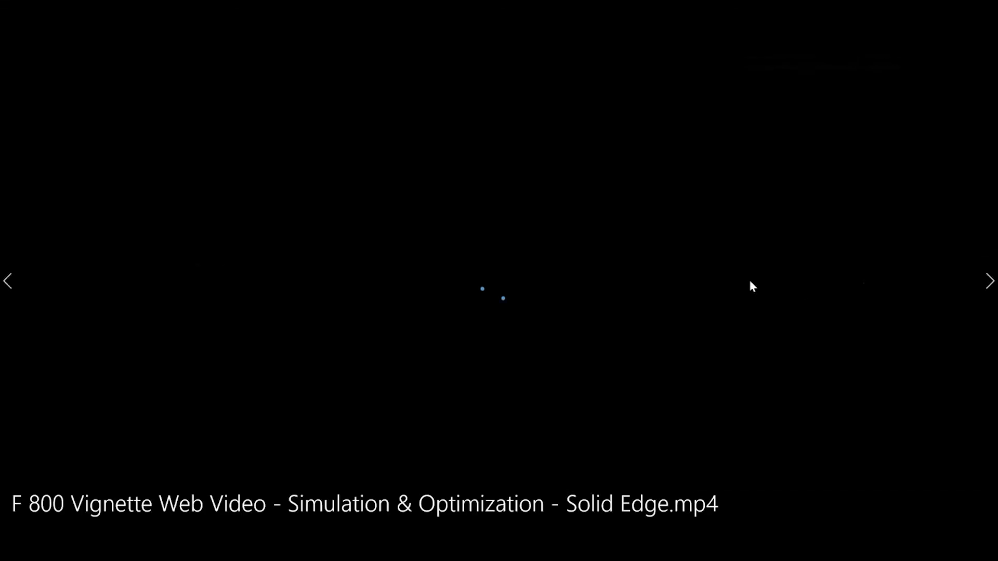
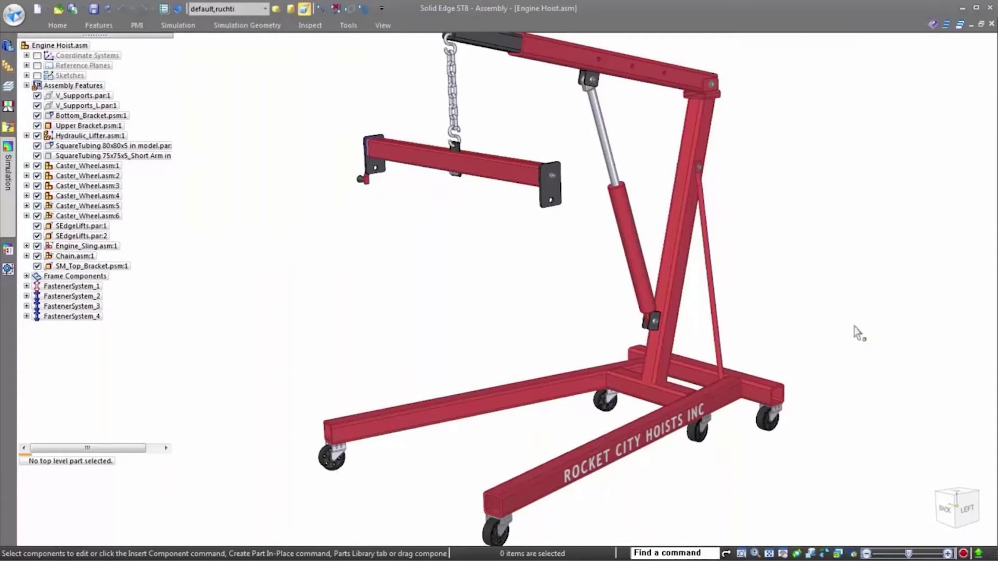
Apply the Frame Components display configuration to the engine hoist assembly and enter the Frame Design environment
left_click(305, 9)
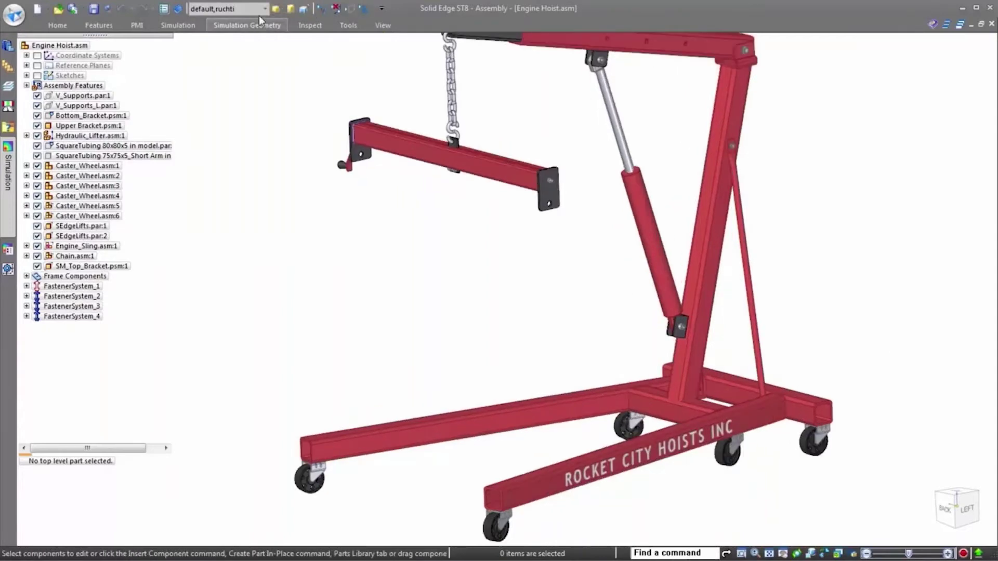
left_click(267, 9)
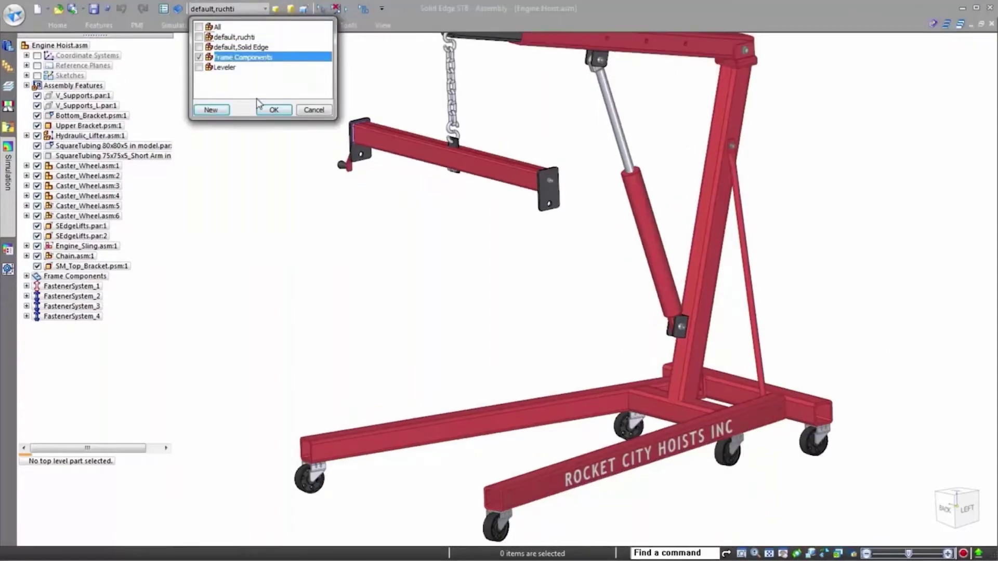
left_click(270, 110)
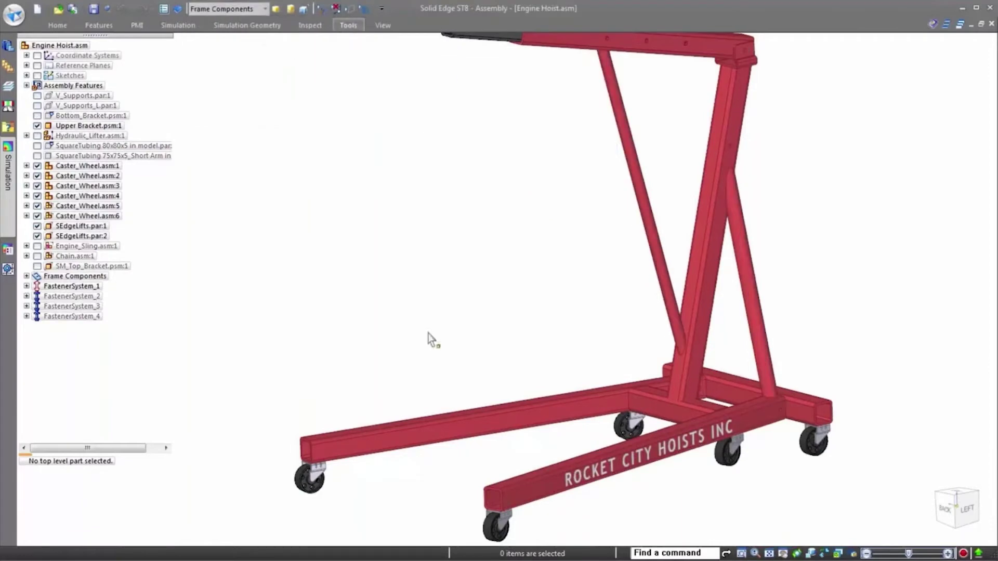
scroll(422, 359, "down", 2)
left_click(352, 27)
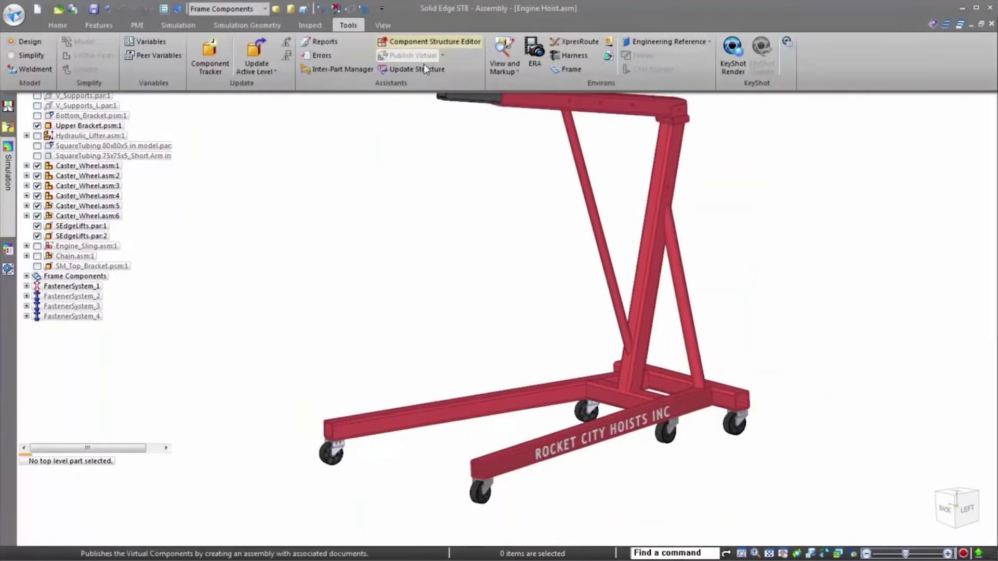
left_click(503, 58)
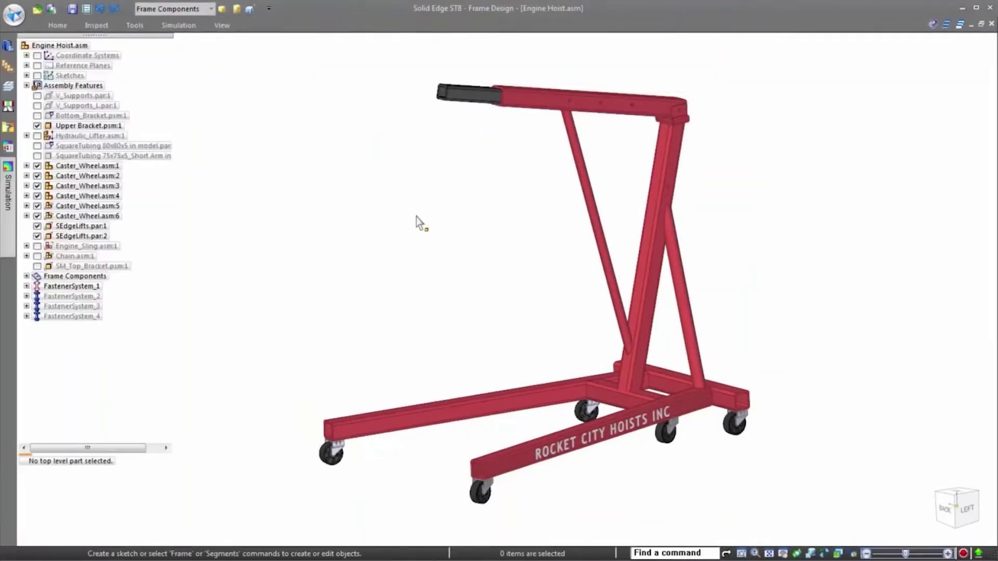
Create a simulation study of type Linear Static with a Beam mesh
left_click(9, 203)
left_click(141, 40)
left_click(178, 24)
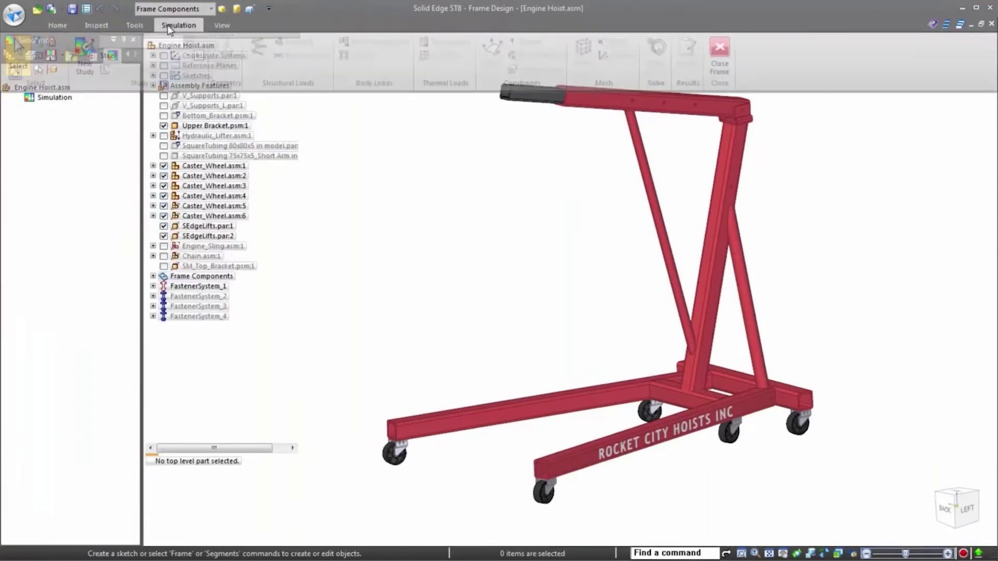
left_click(86, 64)
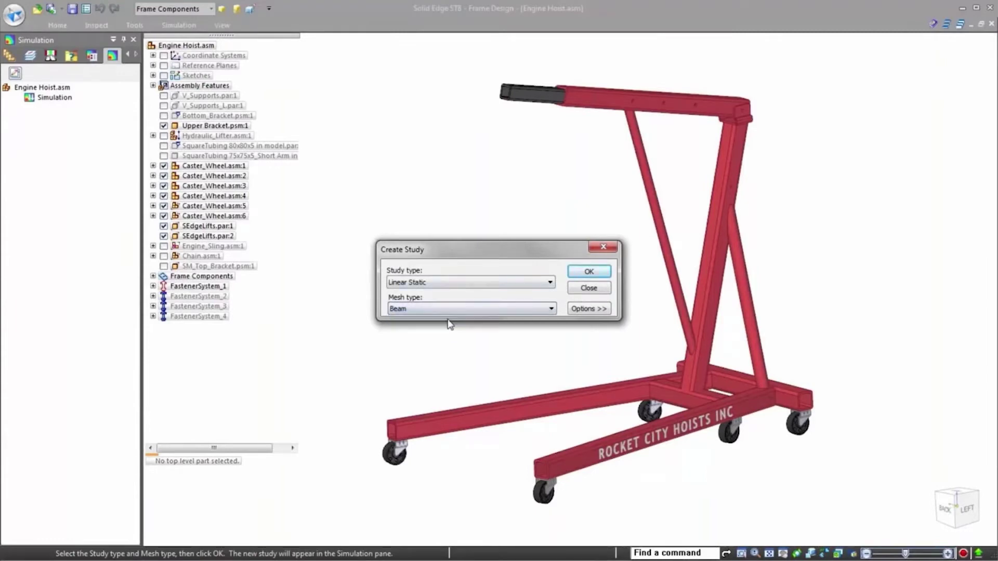
left_click(589, 272)
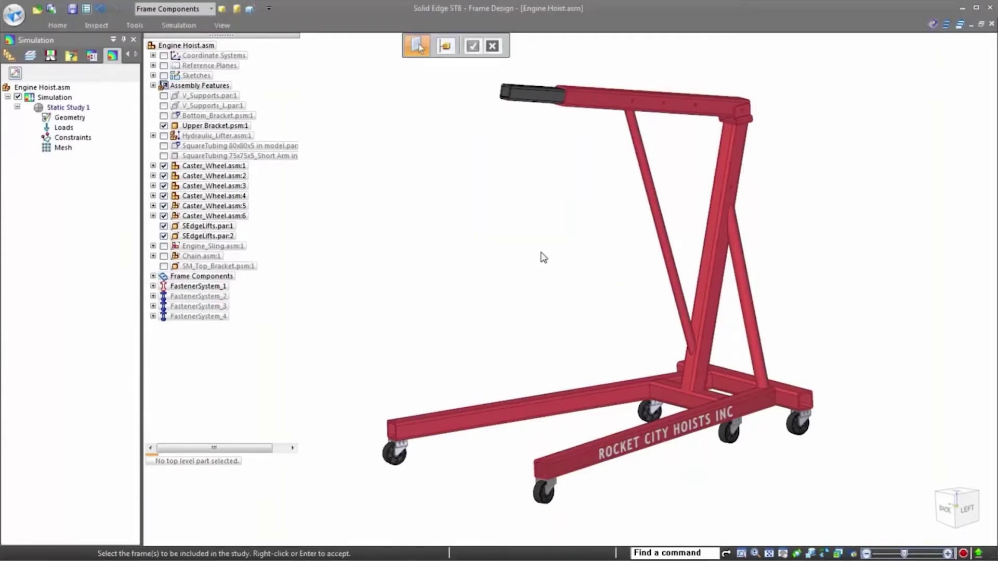
Include all the hoist's frame members as the study geometry
left_click_drag(859, 497, 346, 76)
middle_click_drag(738, 331, 765, 372)
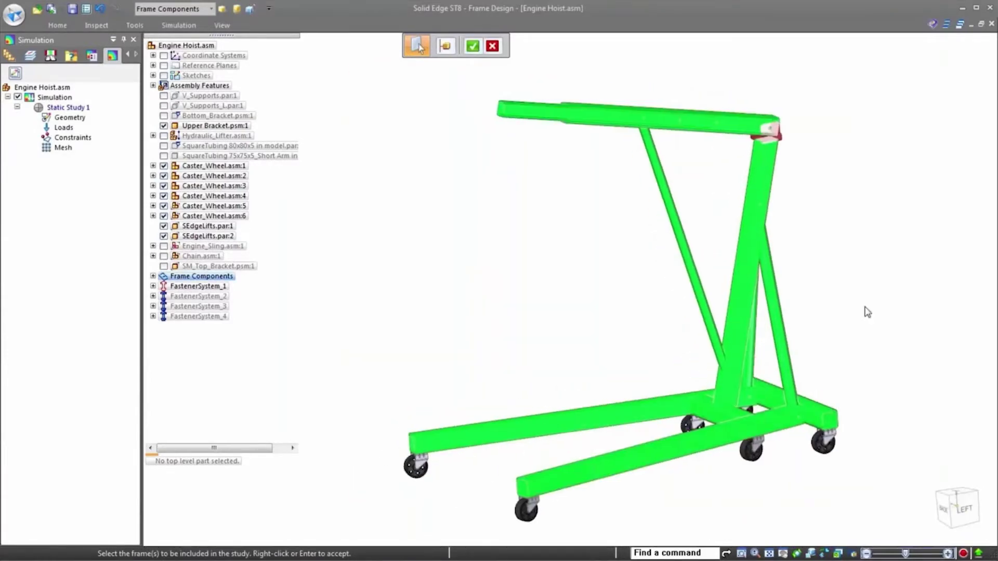
right_click(865, 310)
Apply a downward force of 20000 N to the node at the free end of the hoist's boom
left_click(69, 128)
right_click(69, 128)
mouse_move(130, 163)
left_click(211, 163)
left_click(466, 45)
left_click(467, 66)
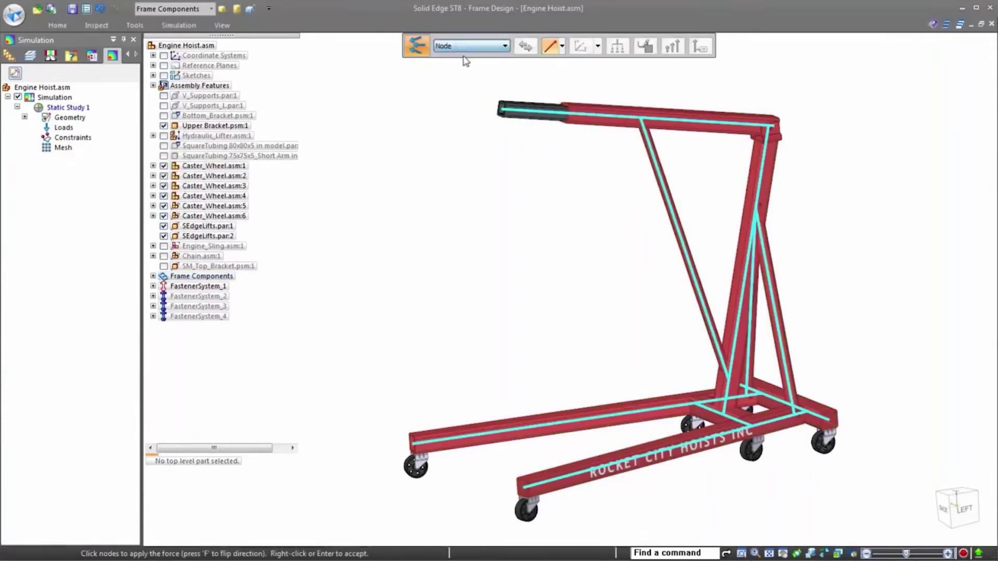
left_click(501, 113)
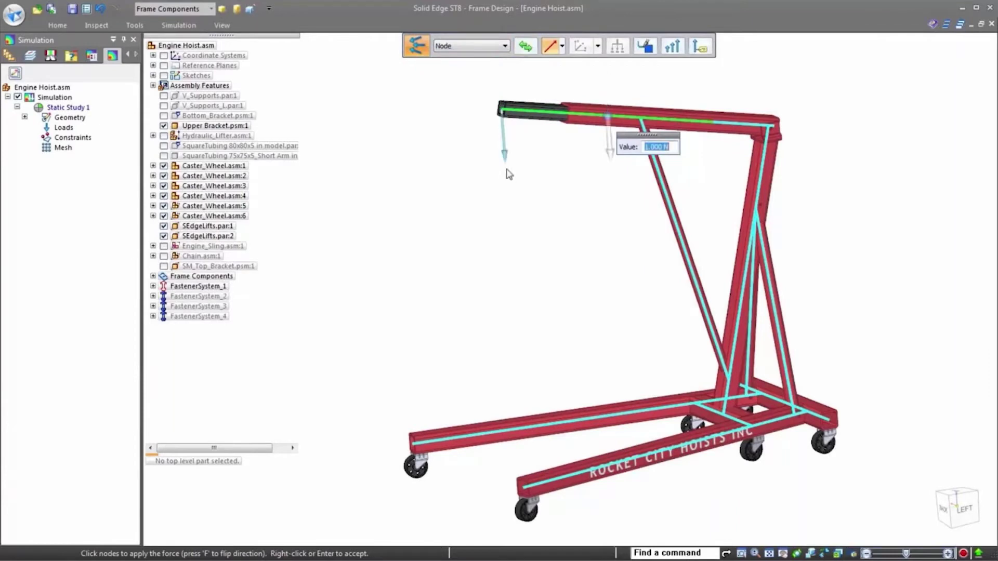
type("20000")
key("Return")
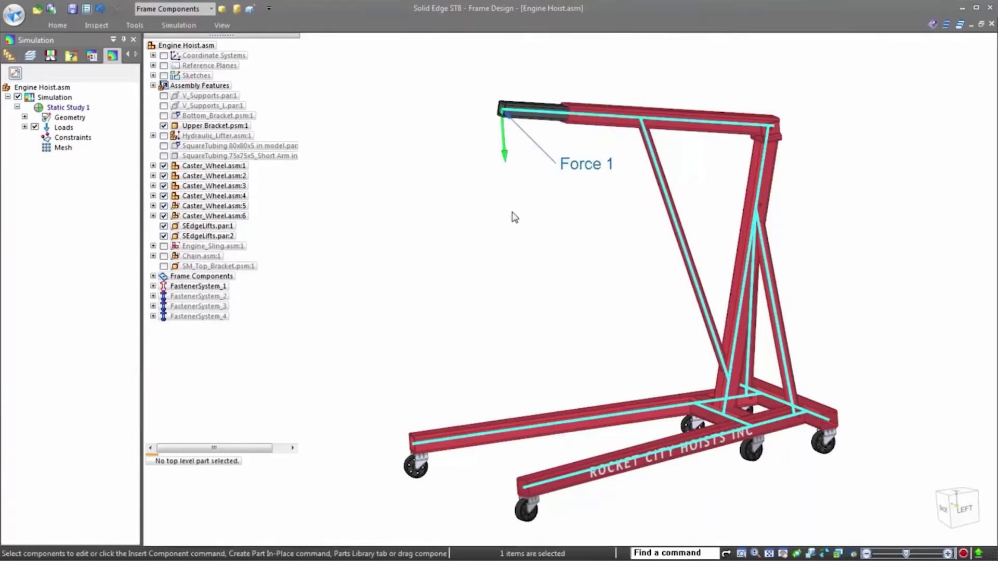
Start a Fixed constraint on nodes, selecting the front end nodes of the hoist's two long base legs
right_click(82, 137)
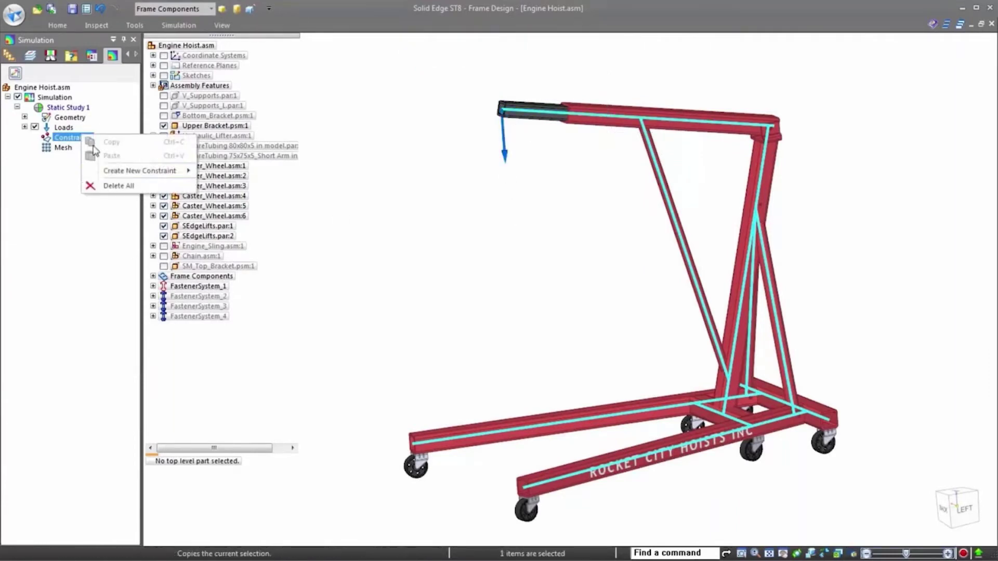
mouse_move(118, 171)
left_click(229, 172)
scroll(487, 53, "down", 1)
left_click(413, 444)
left_click(525, 489)
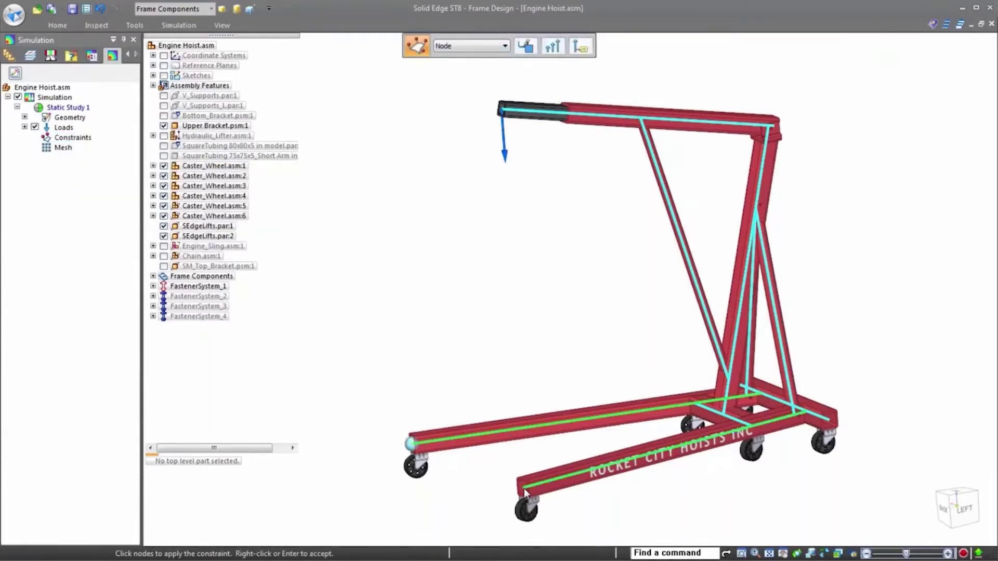
Add the end nodes of the base's two cross members to the Fixed constraint and apply it
middle_click_drag(738, 431, 708, 465)
left_click(751, 409)
left_click(734, 365)
left_click(832, 433)
middle_click_drag(832, 433, 839, 345)
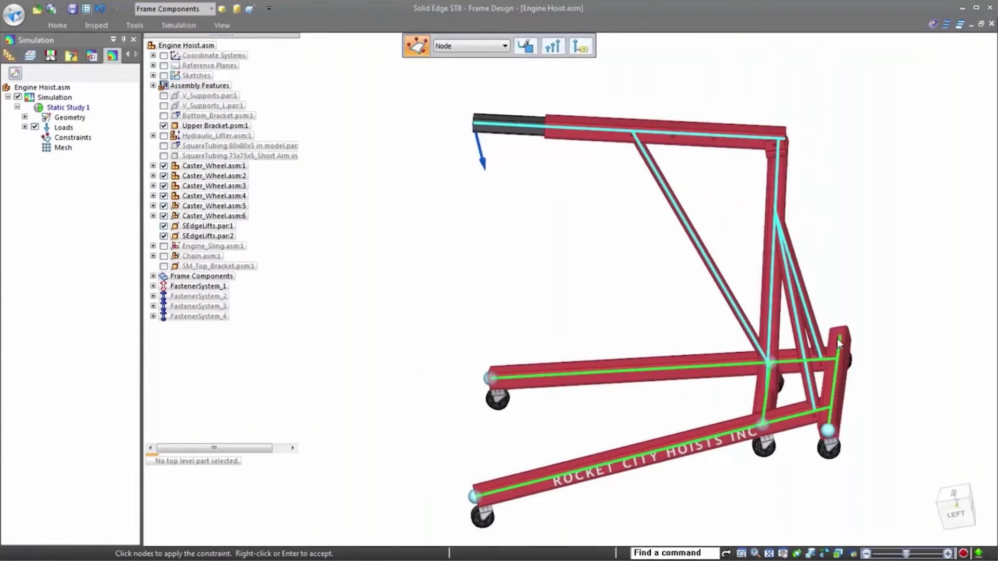
middle_click_drag(831, 396, 879, 388)
scroll(832, 434, "up", 2)
right_click(814, 469)
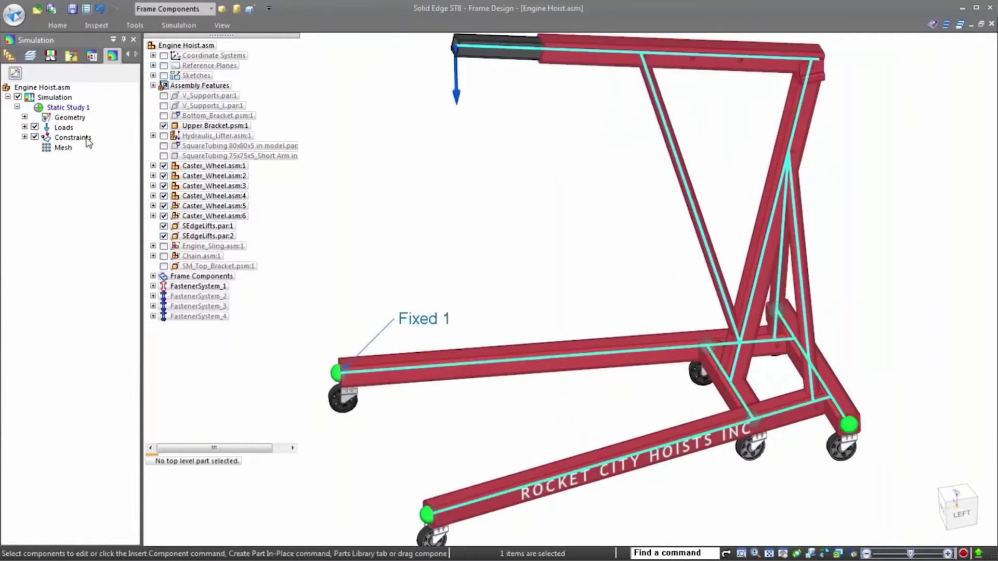
Apply a second constraint at the lower ends of the hoist's two round rear braces
right_click(82, 136)
mouse_move(156, 170)
left_click(219, 172)
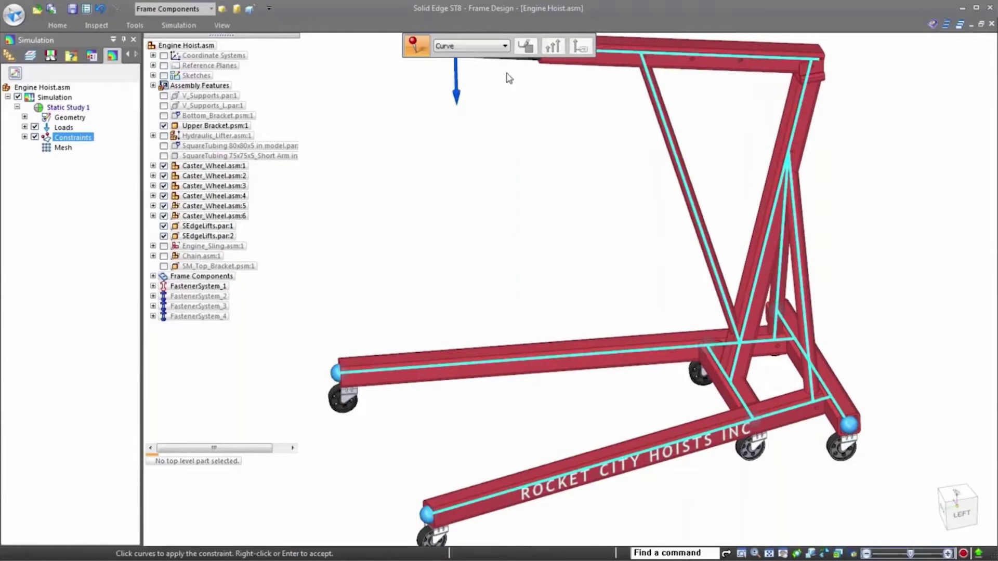
left_click(812, 394)
left_click(776, 336)
middle_click_drag(780, 341, 864, 314)
right_click(864, 314)
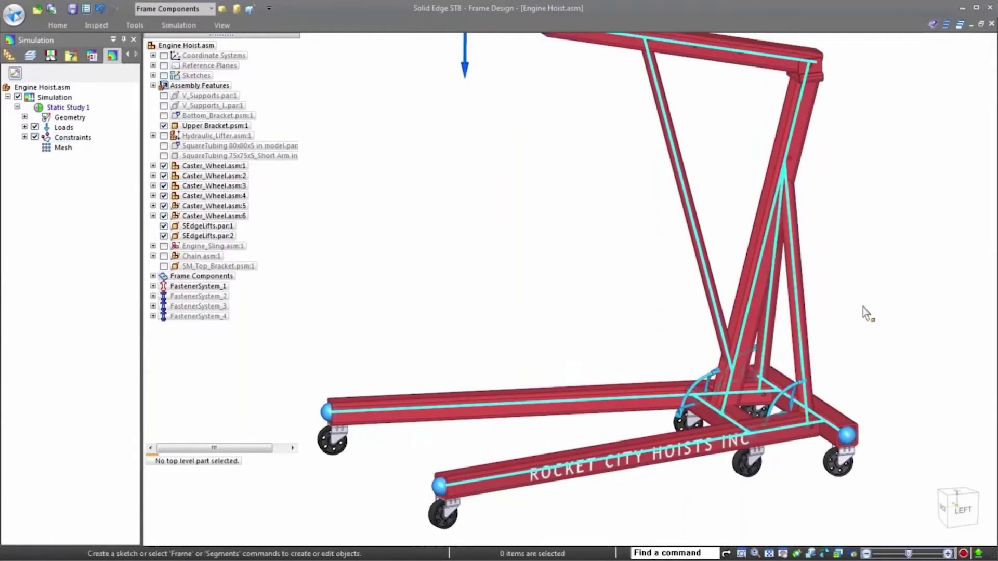
Mesh the frame's beams at the default mesh size and solve the static study
right_click(63, 151)
left_click(82, 190)
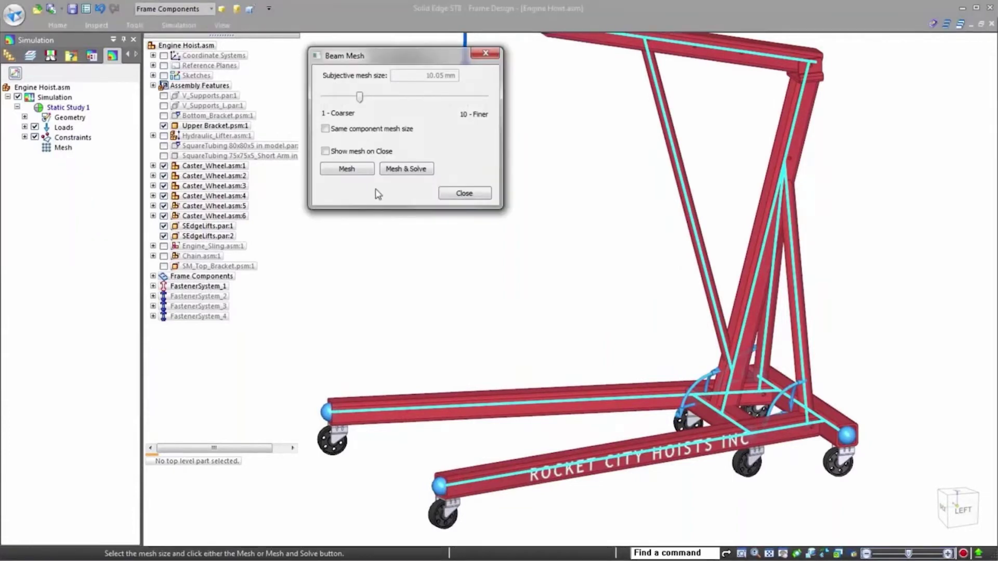
left_click(403, 169)
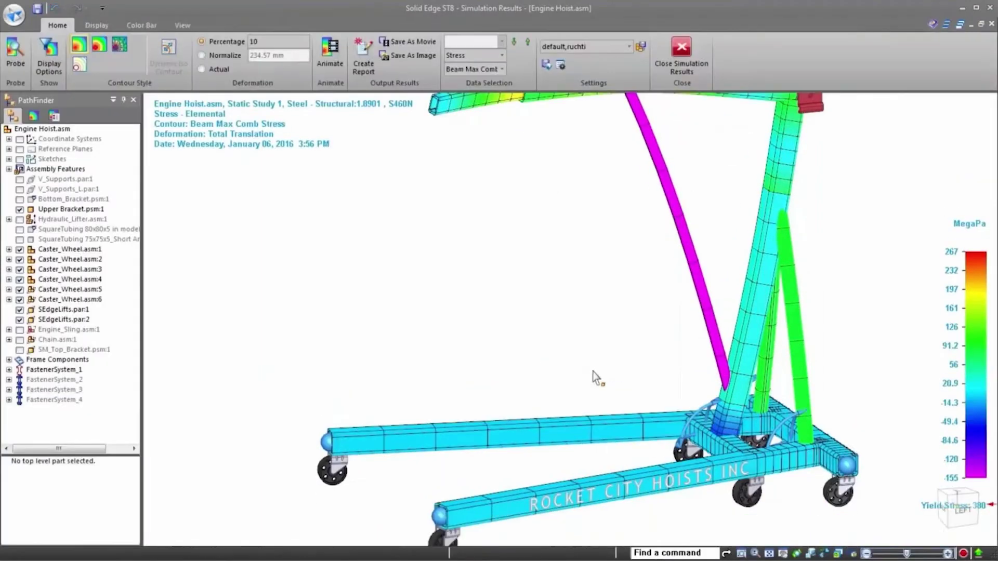
Examine the maximum combined beam stress along the boom, diagonal strut, upright and rear braces, and close the results
middle_click_drag(588, 397, 613, 418)
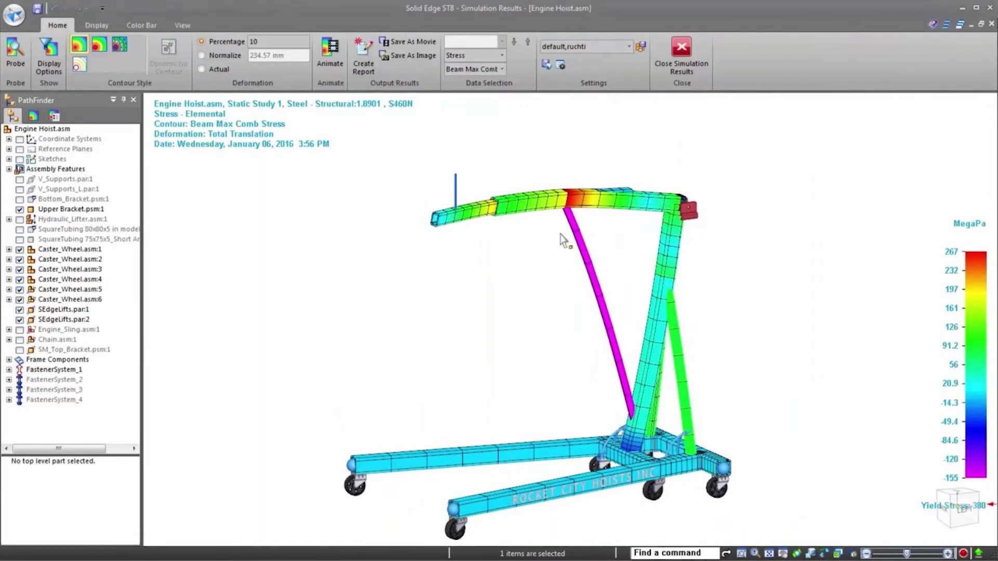
scroll(569, 213, "up", 5)
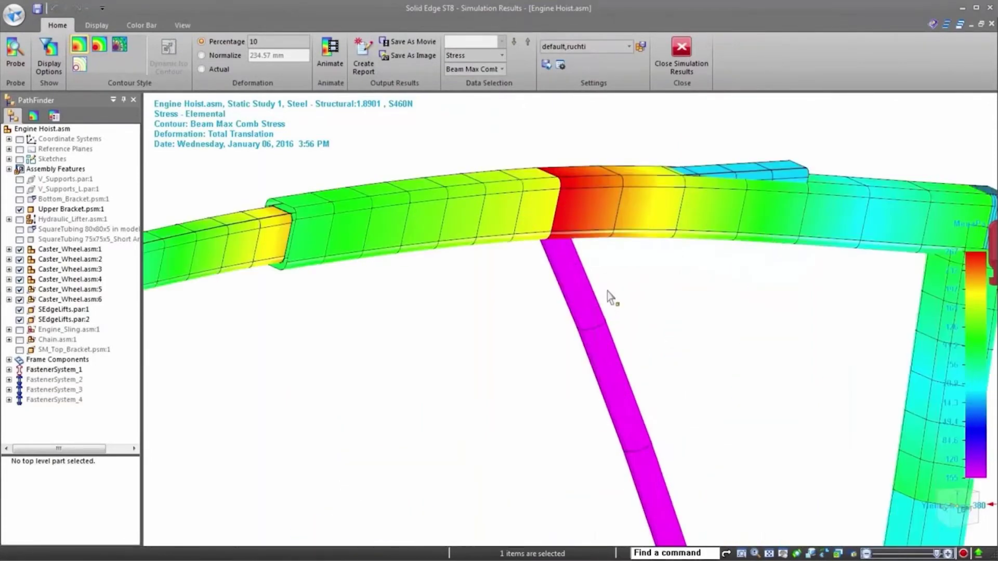
scroll(780, 260, "down", 2)
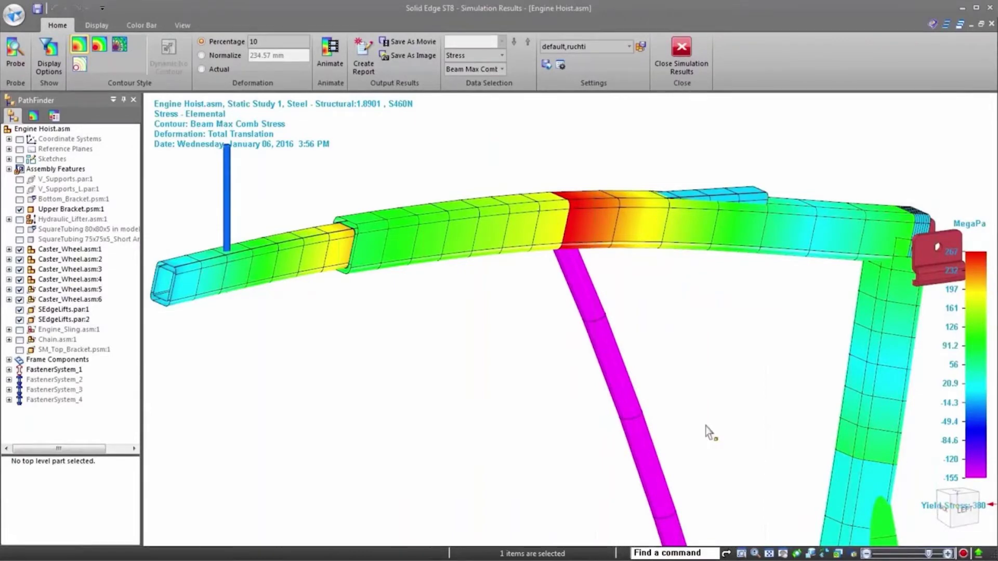
scroll(645, 206, "down", 5)
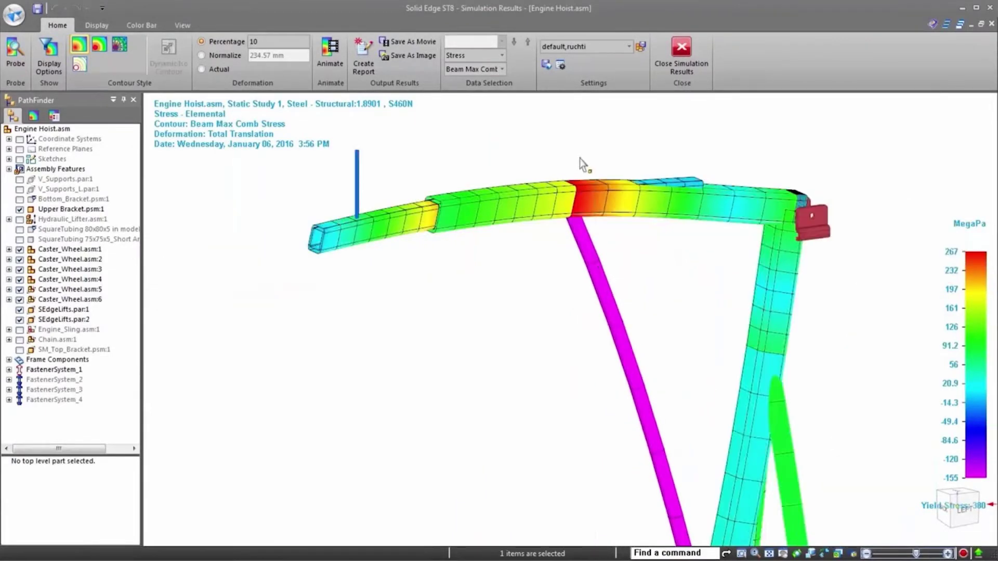
middle_click_drag(676, 375, 623, 403)
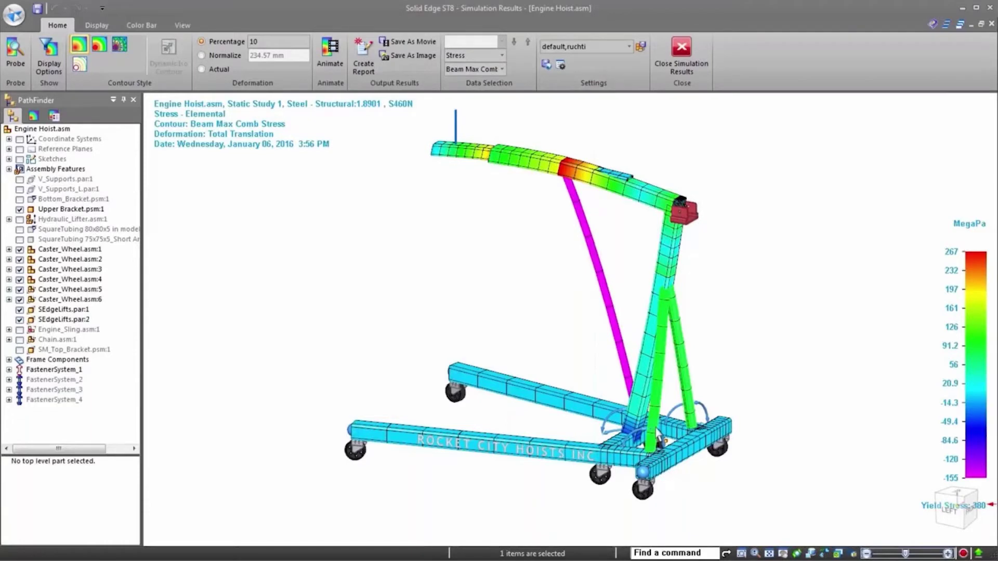
scroll(697, 419, "up", 5)
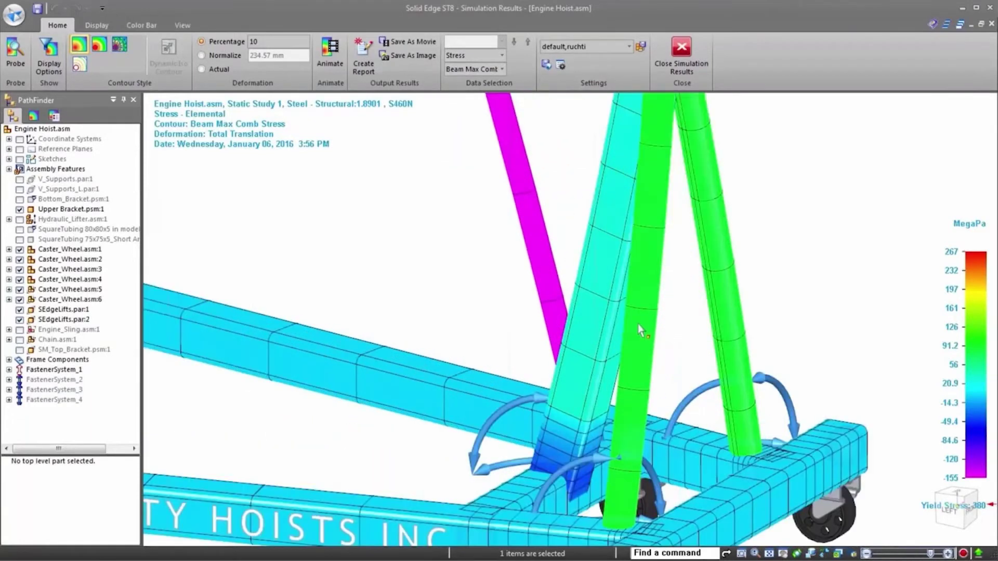
scroll(743, 442, "down", 5)
middle_click_drag(713, 458, 756, 453)
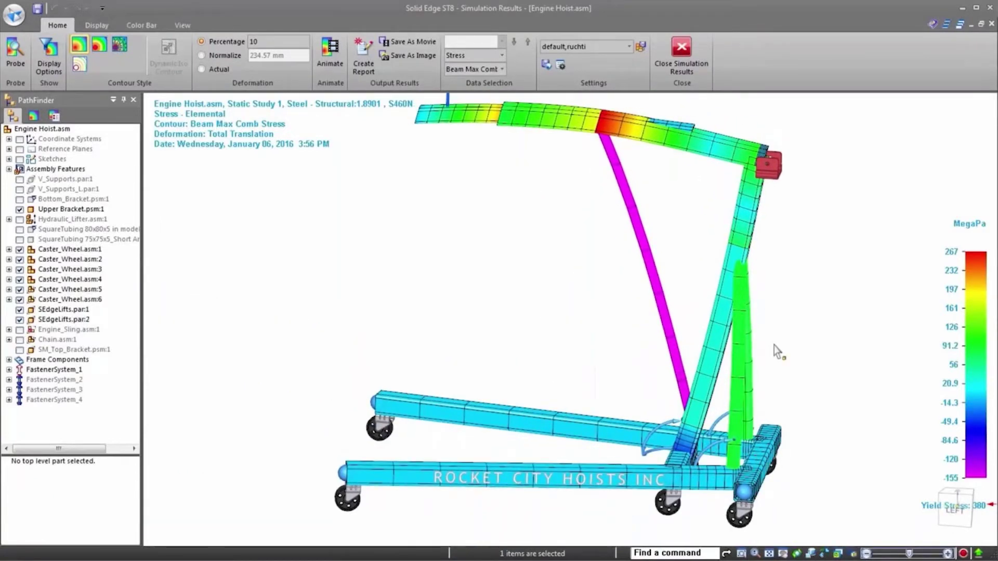
left_click(679, 60)
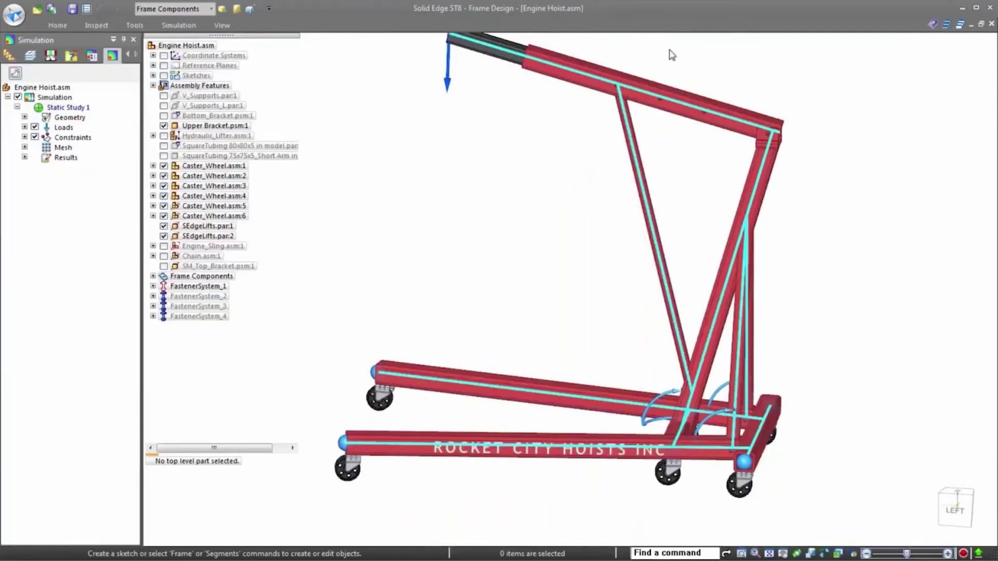
Change the cross section of the Frame_20 rear brace to RoundTubing 30x2.6.par
left_click(736, 345)
left_click(763, 412)
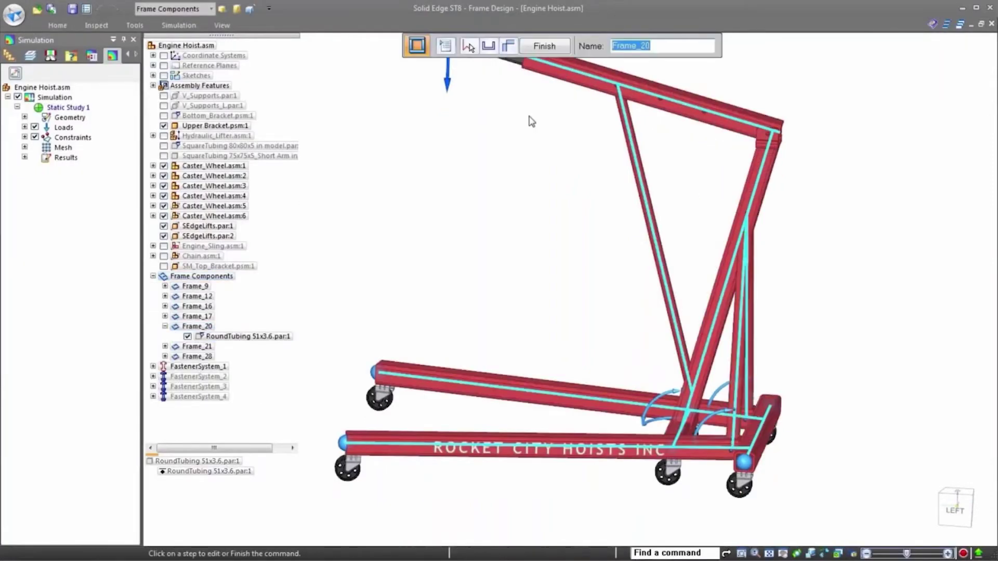
left_click(468, 47)
left_click(689, 46)
left_click(624, 56)
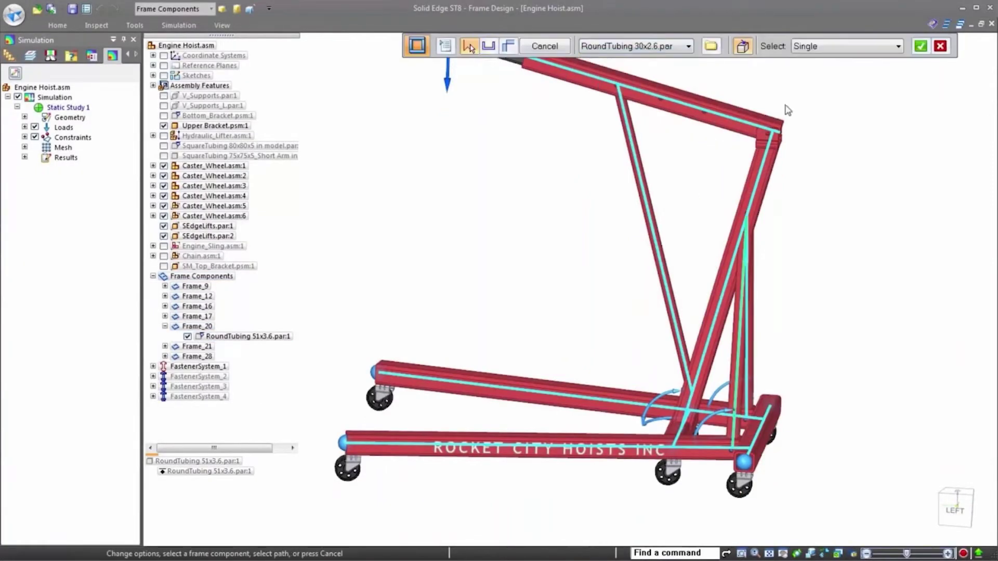
left_click(564, 315)
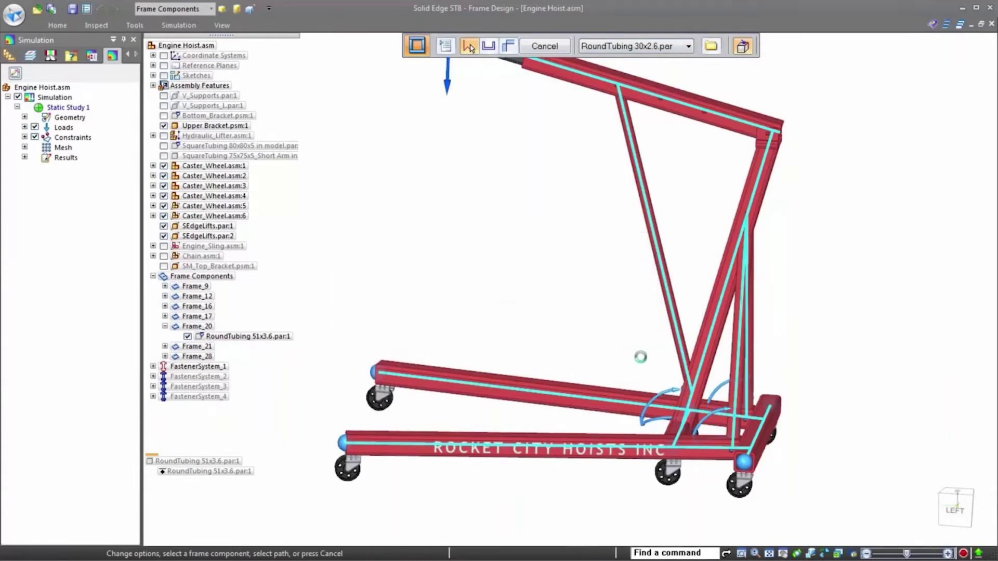
left_click(545, 46)
Change the other rear brace, Frame_21, to the RoundTubing 30x2.6.par cross section for all of its segments
middle_click_drag(624, 291, 567, 294)
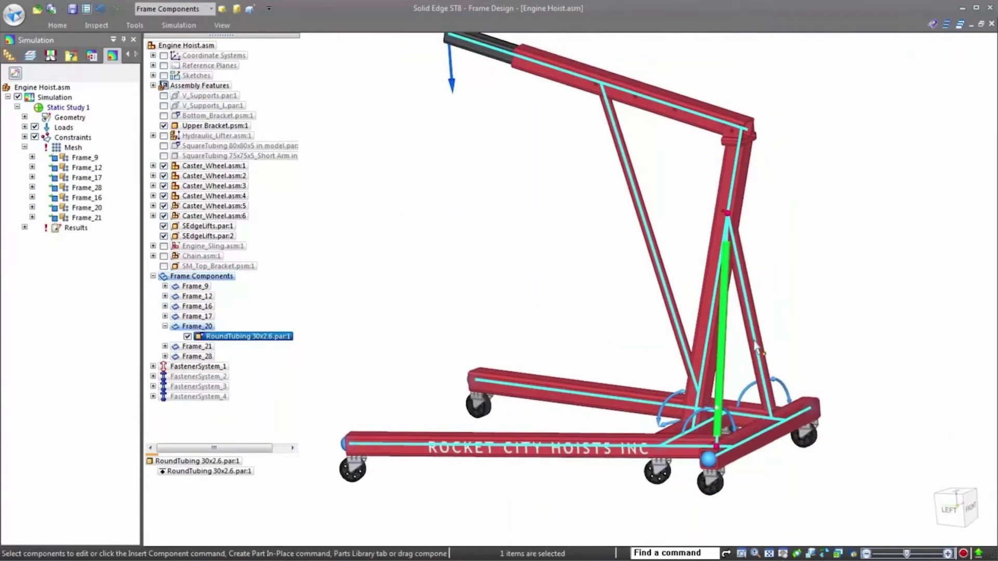
left_click(752, 341)
left_click(780, 396)
left_click(467, 47)
left_click(635, 46)
left_click(629, 69)
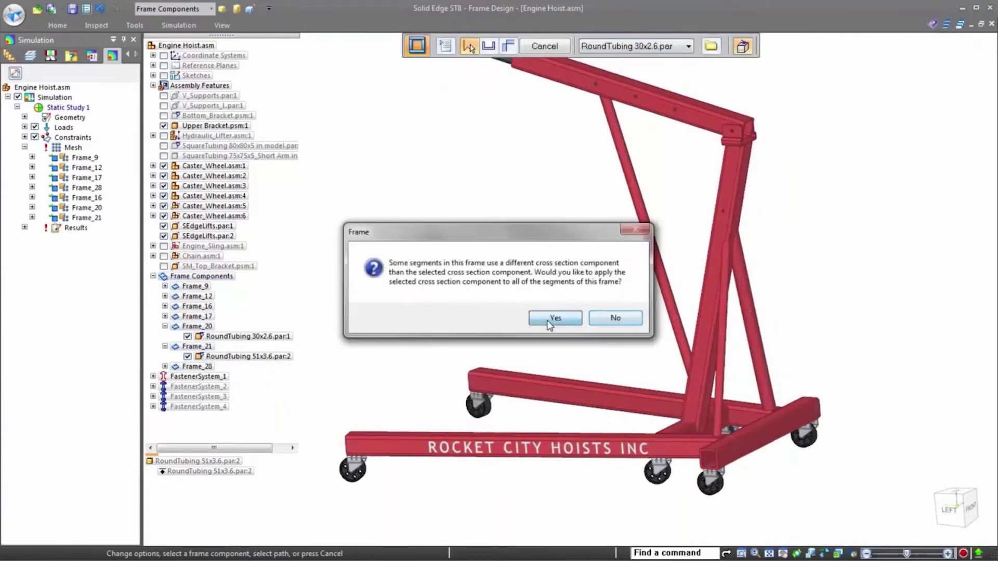
left_click(549, 318)
left_click(546, 46)
left_click(617, 343)
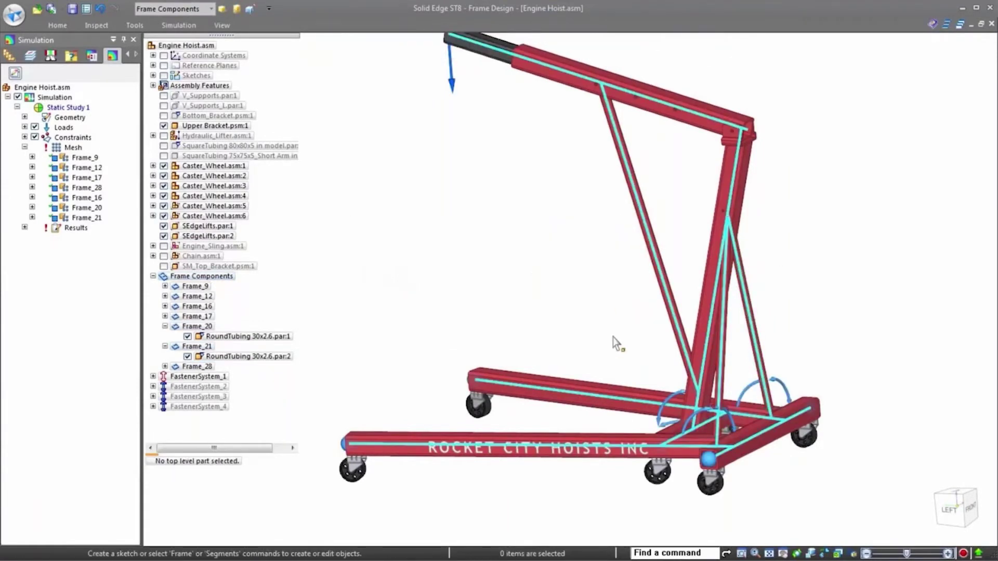
Solve the static study again with the smaller rear brace tubing
scroll(721, 386, "up", 2)
middle_click_drag(743, 407, 876, 411)
scroll(754, 409, "down", 2)
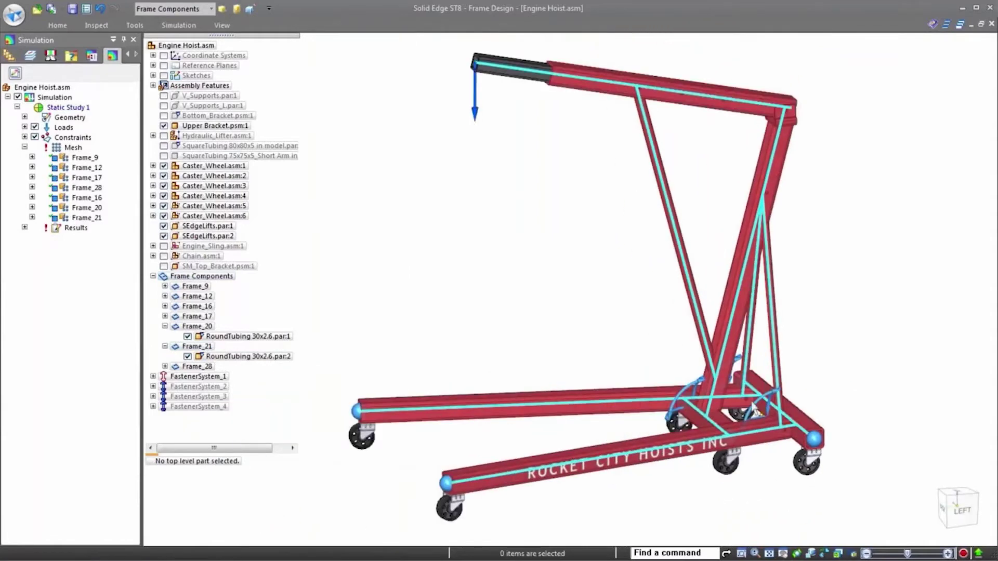
left_click(178, 25)
left_click(656, 52)
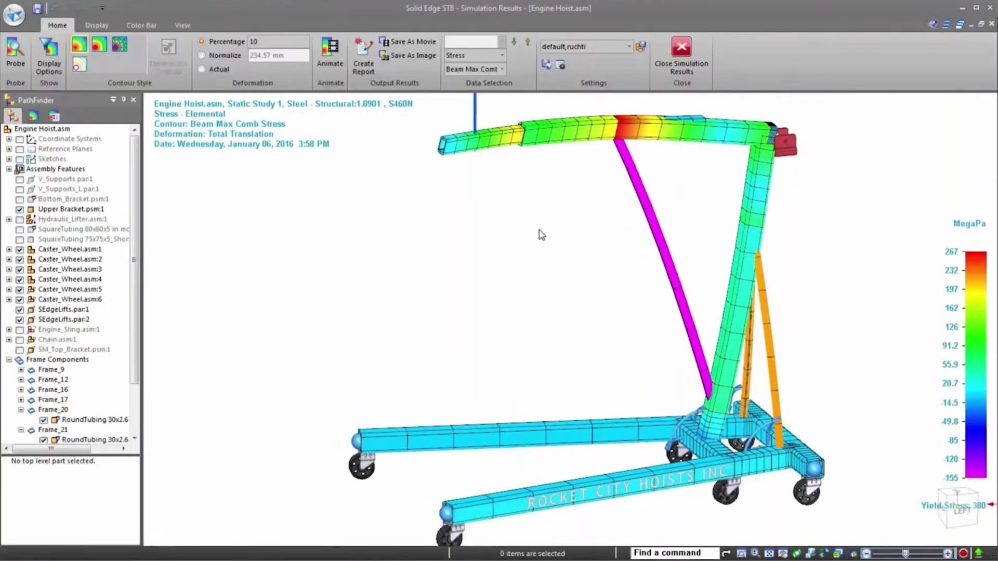
Probe the stress at a node on each of the two rear braces in the updated results
middle_click_drag(738, 370, 640, 370)
scroll(778, 331, "up", 4)
key("ctrl+shift+f")
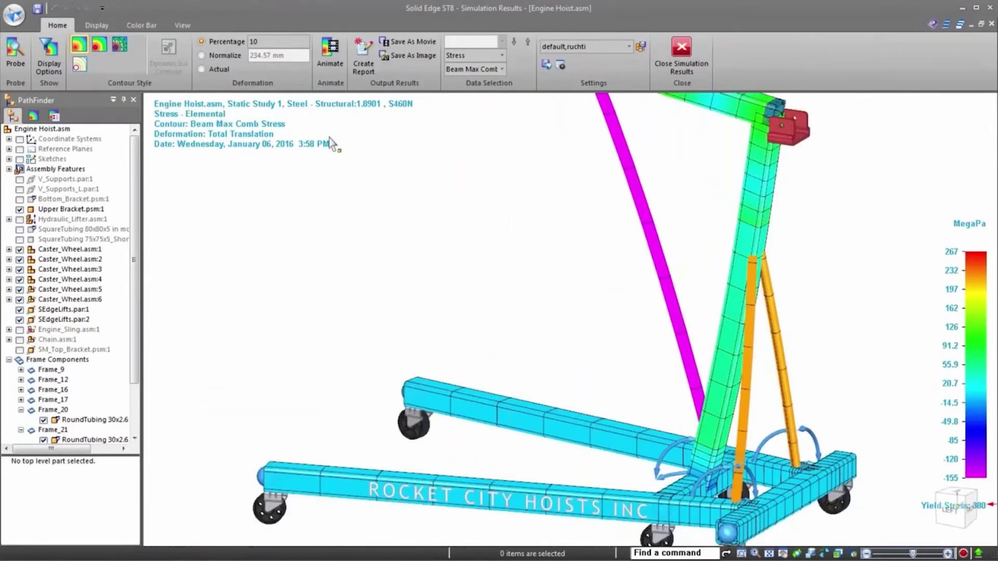
left_click(15, 52)
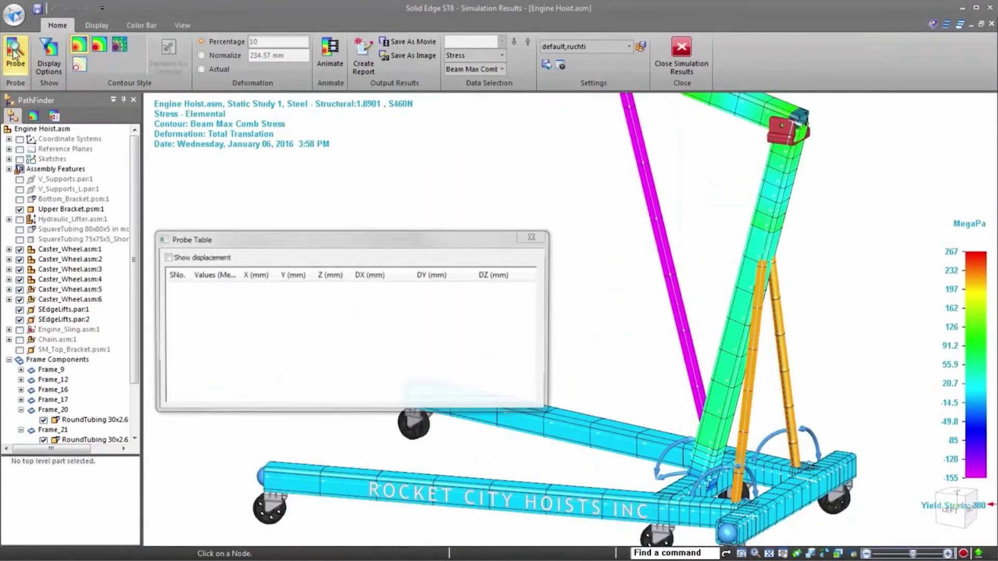
left_click(781, 335)
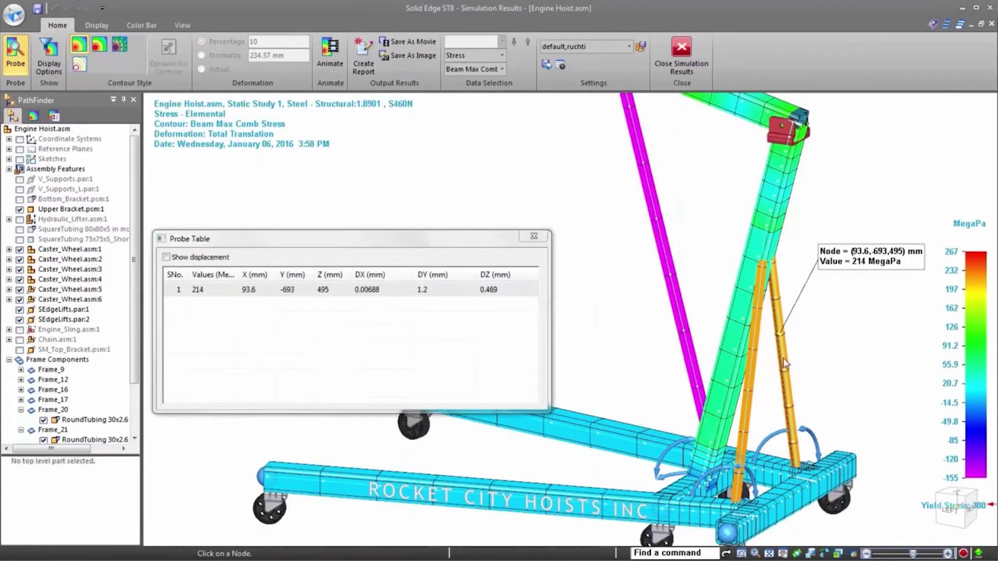
left_click(755, 348)
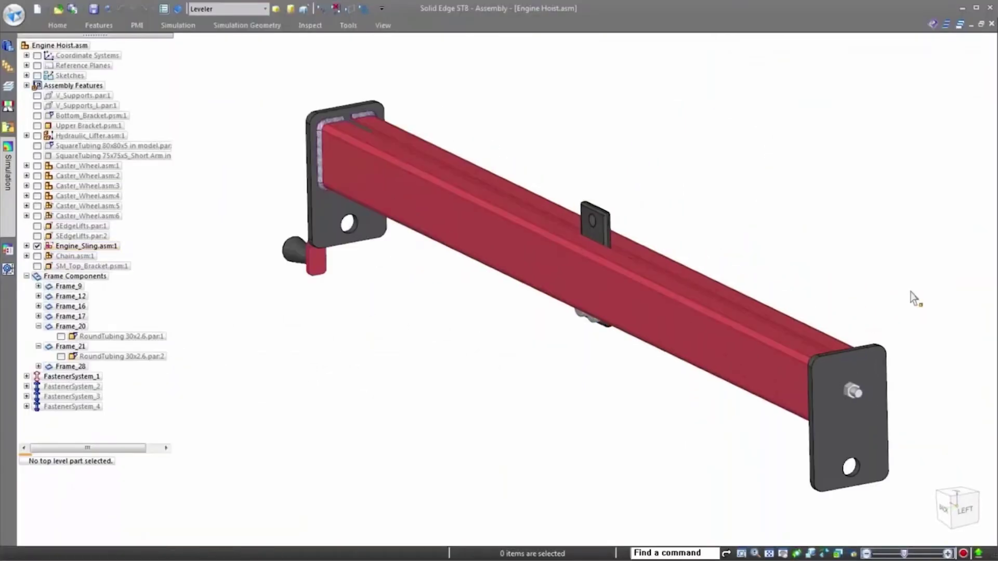
Section the engine sling with clipping planes parallel to its end plate to inspect the tube and threaded rod inside
left_click(384, 25)
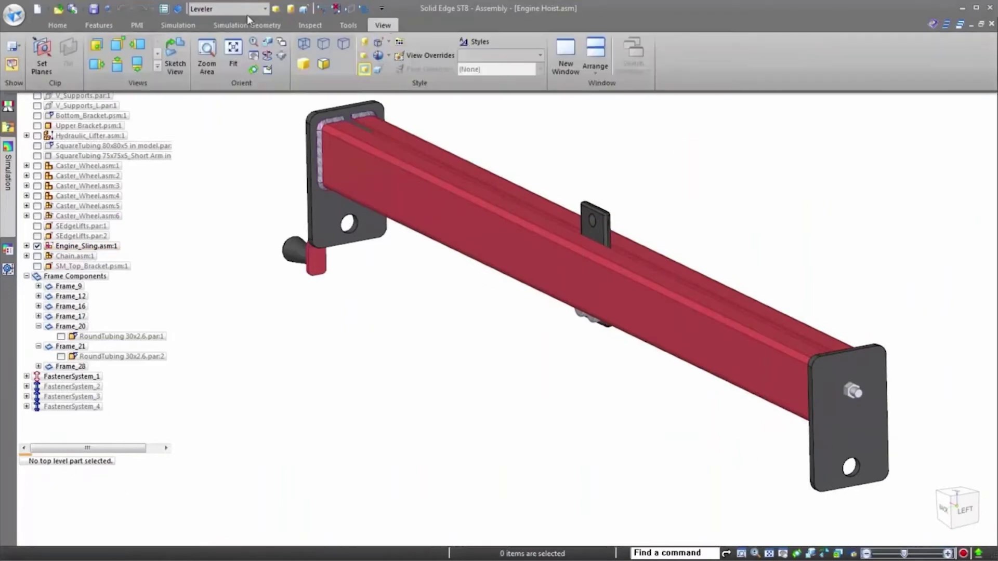
left_click(30, 59)
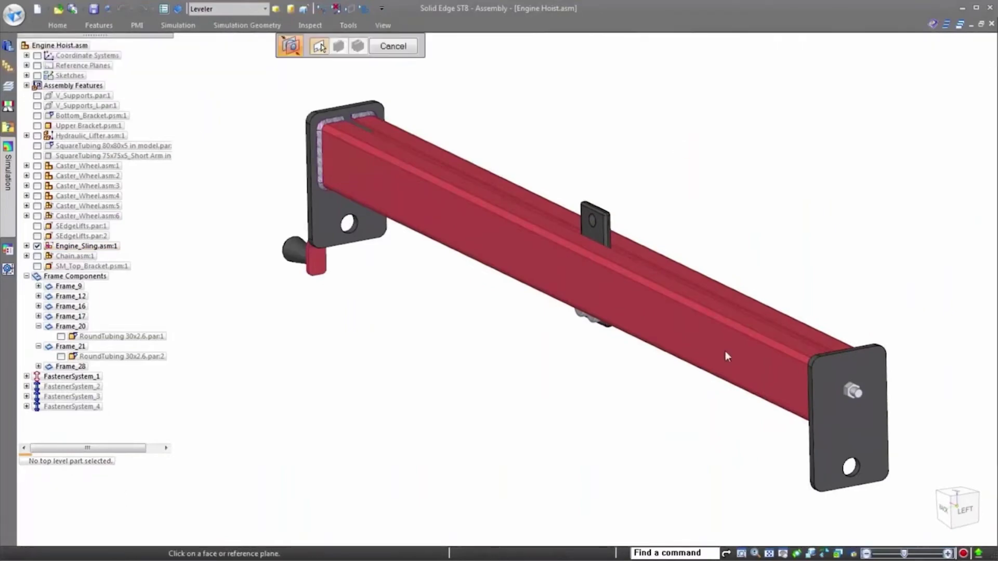
left_click(857, 428)
left_click(338, 203)
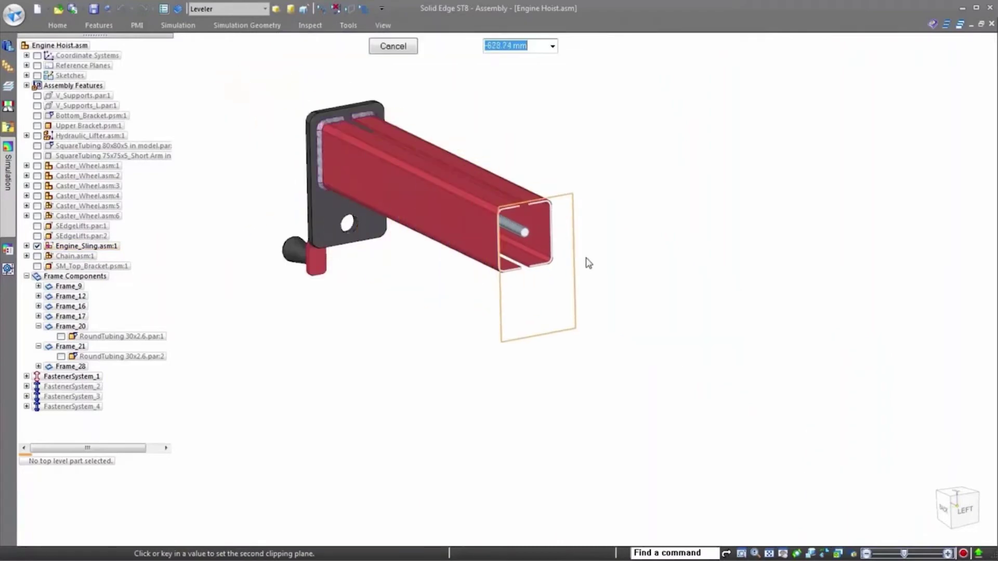
scroll(630, 280, "up", 3)
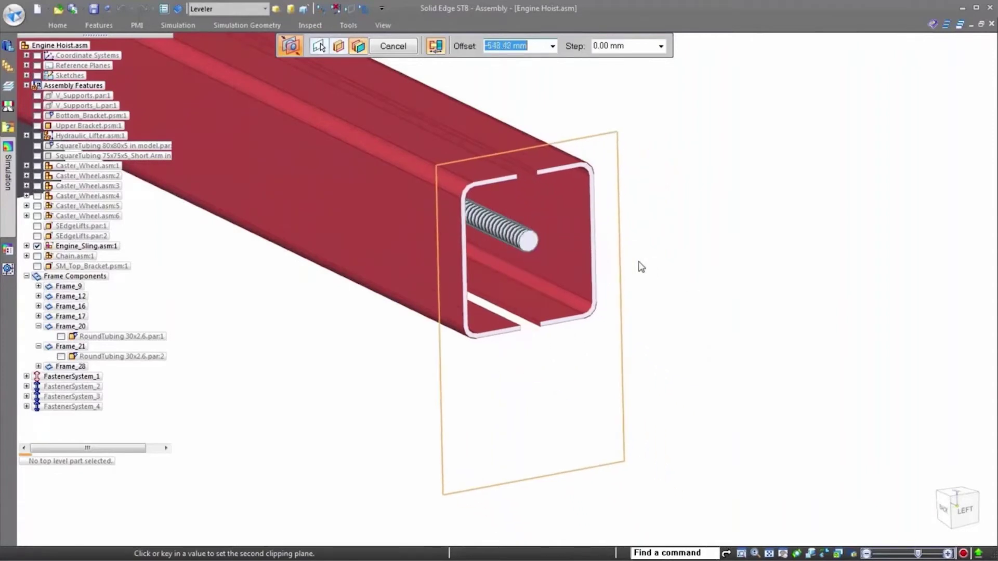
left_click(775, 322)
scroll(505, 271, "down", 3)
scroll(566, 144, "down", 1)
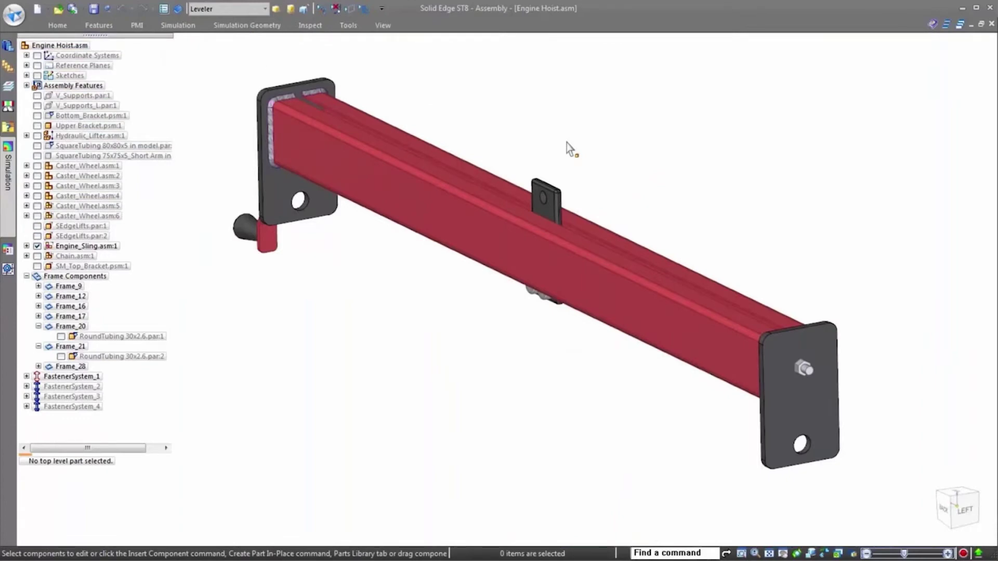
Create mid-surfaces for the two welded end plates of the engine sling at an offset ratio of 0.500
double_click(247, 25)
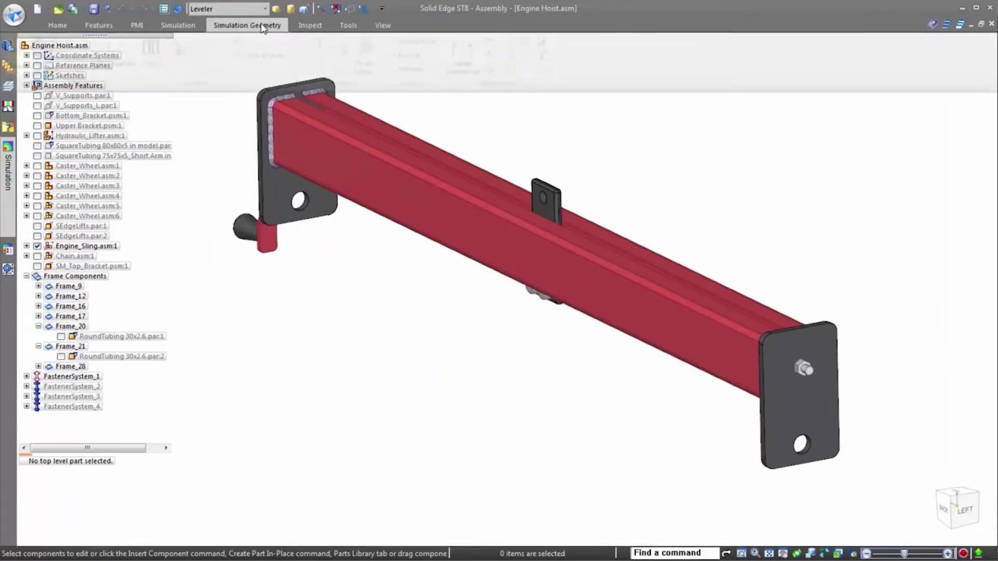
left_click(112, 51)
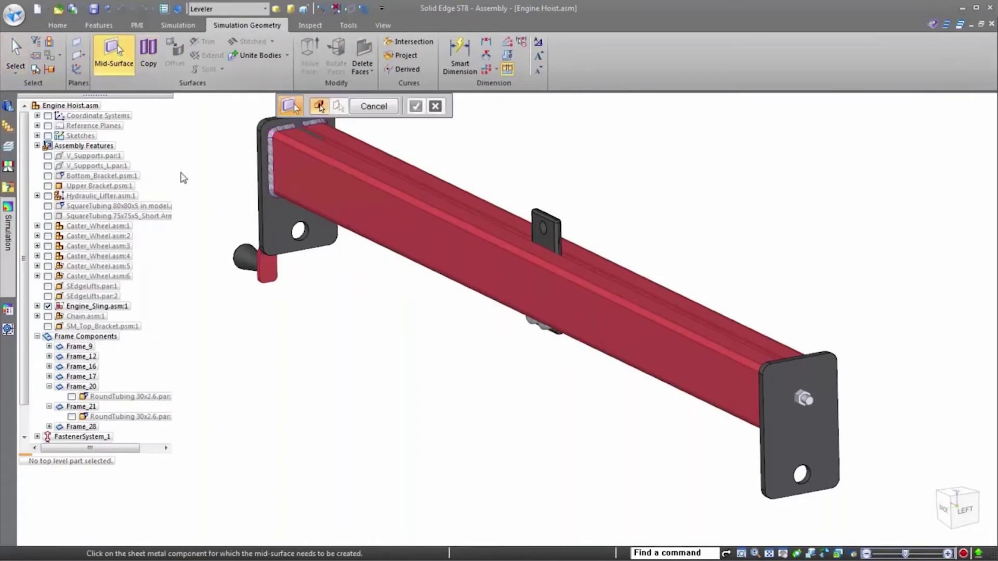
left_click(275, 229)
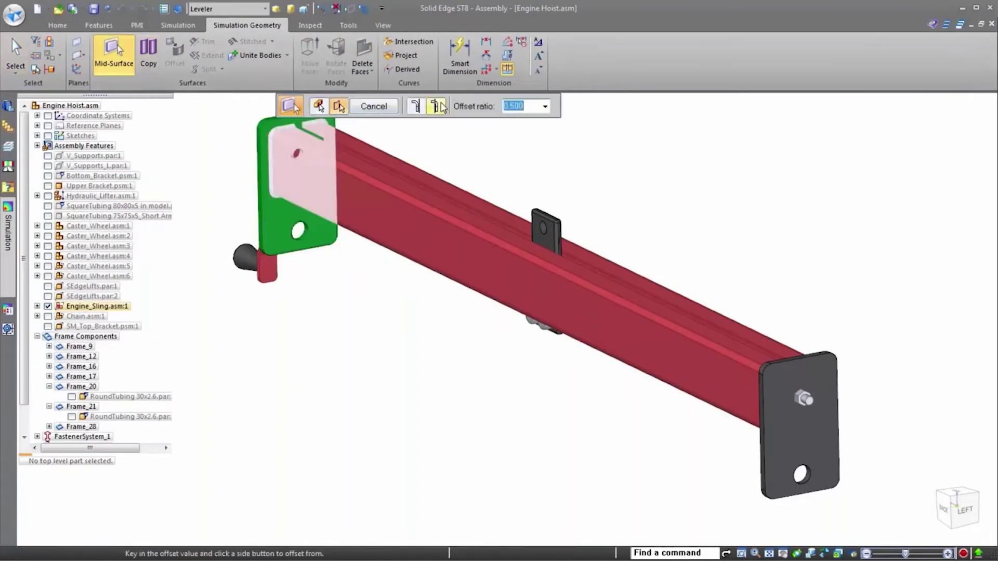
left_click(441, 108)
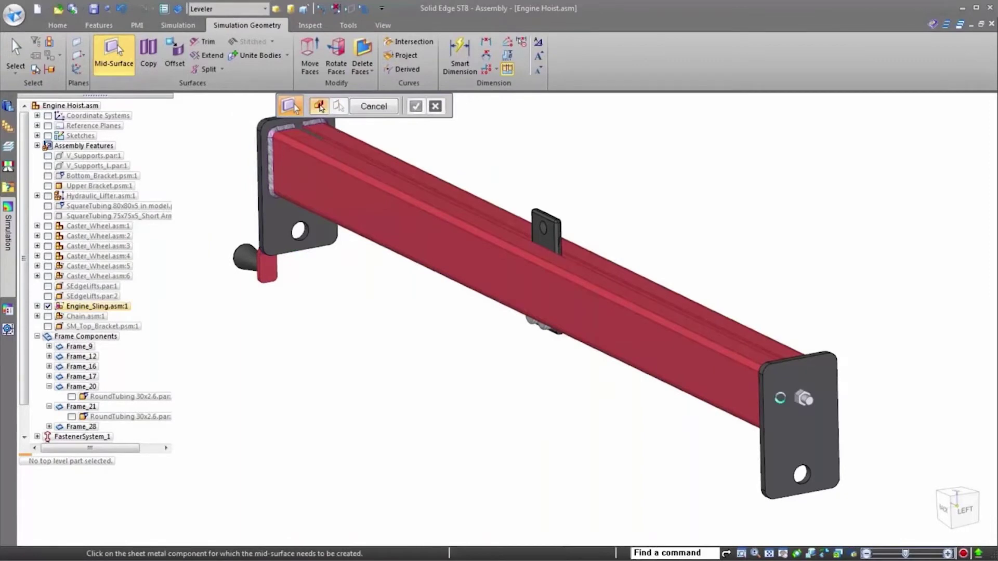
left_click(781, 398)
right_click(763, 276)
right_click(767, 266)
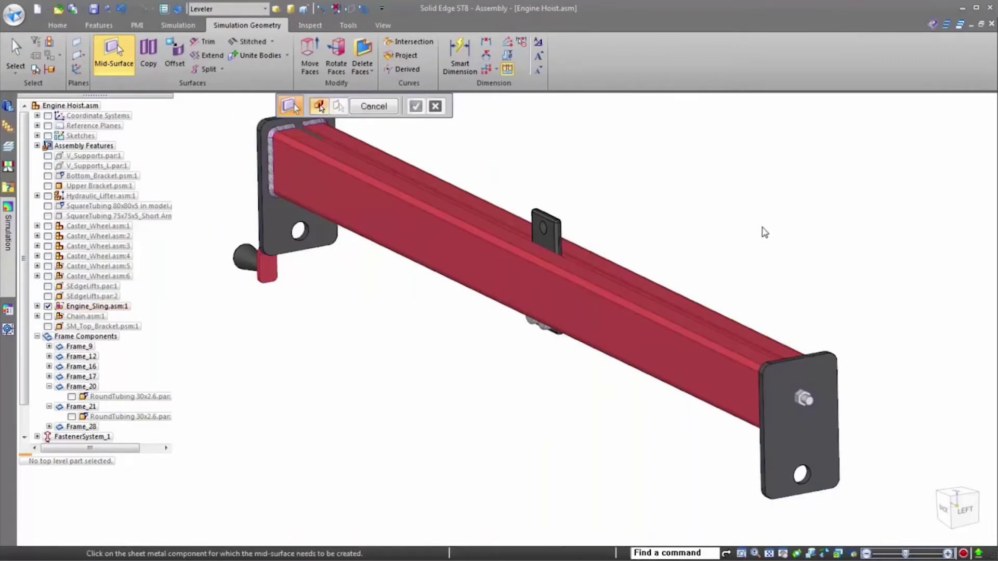
key("Escape")
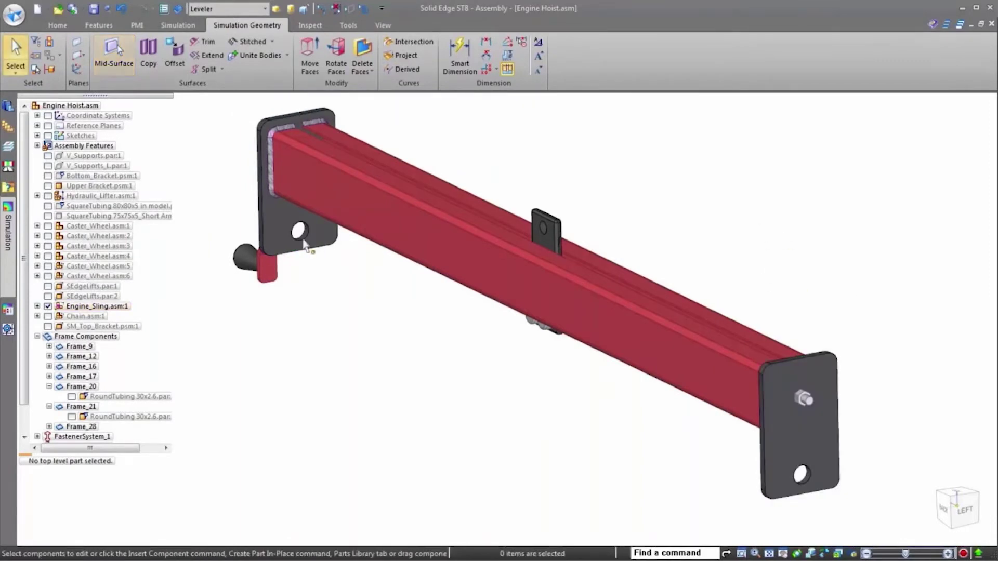
Hide the Fillet 1 weld and both Welded_sling_side plates so that only their mid-surfaces represent the sling ends
left_click(272, 180)
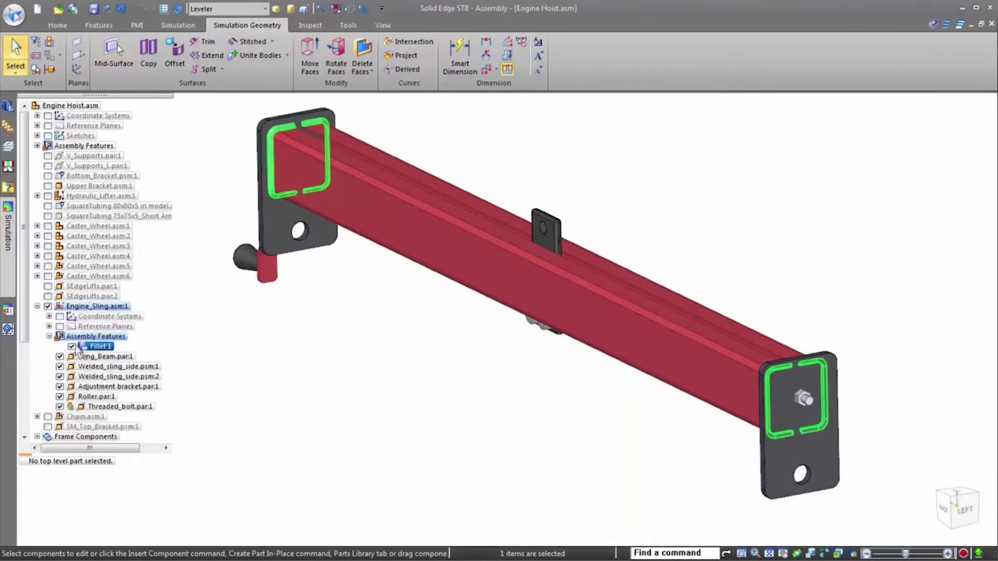
left_click(72, 347)
left_click(60, 366)
left_click(60, 377)
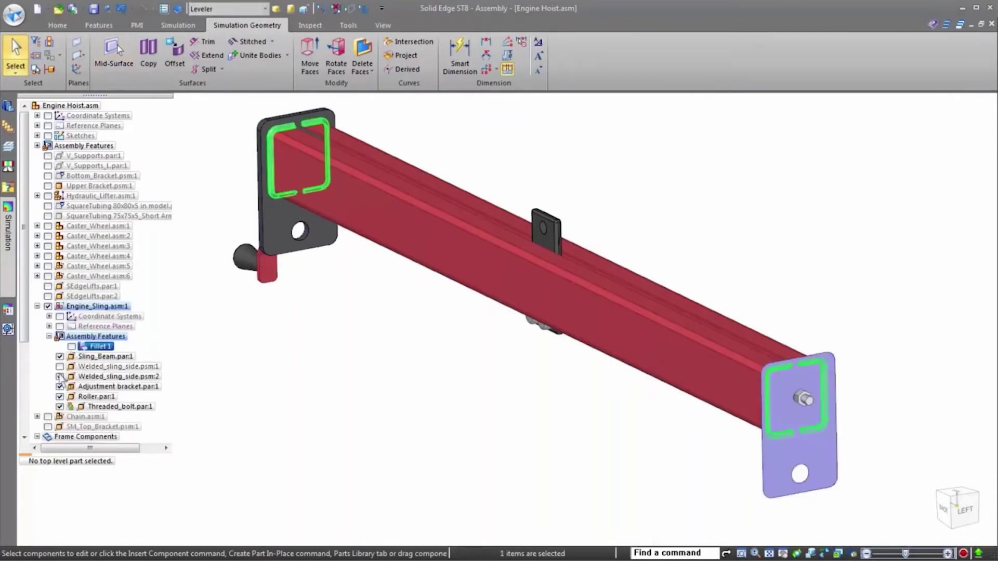
scroll(759, 401, "down", 1)
left_click(489, 408)
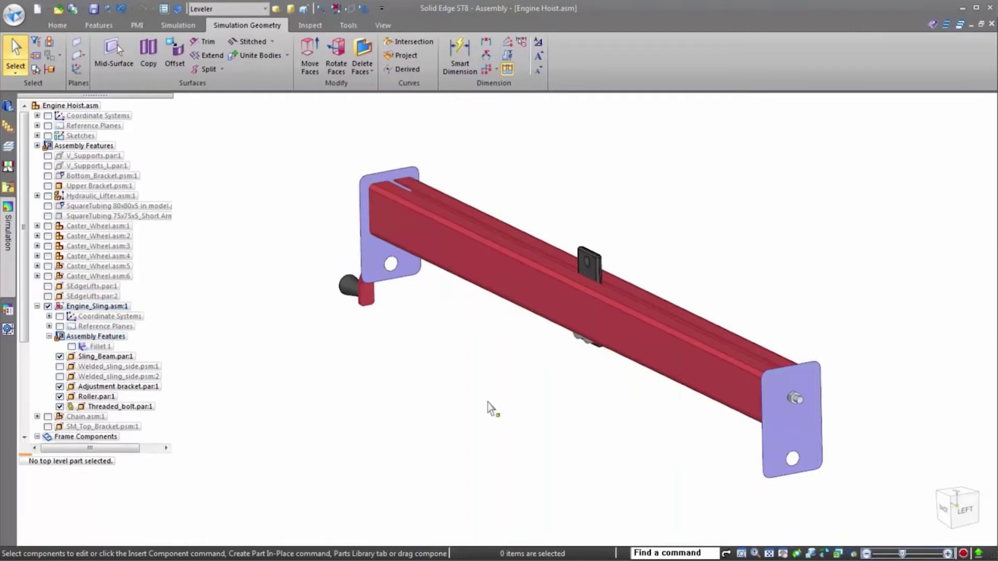
Create a Linear Static study with the Mixed and General Bodies mesh type, including the sling beam and the end plate mid-surfaces
left_click(9, 234)
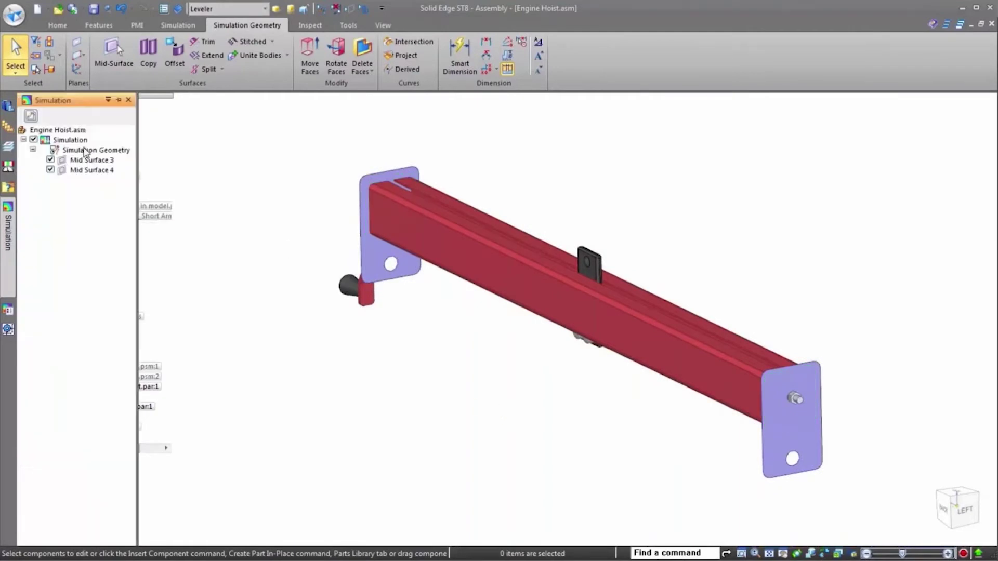
left_click(119, 100)
right_click(57, 157)
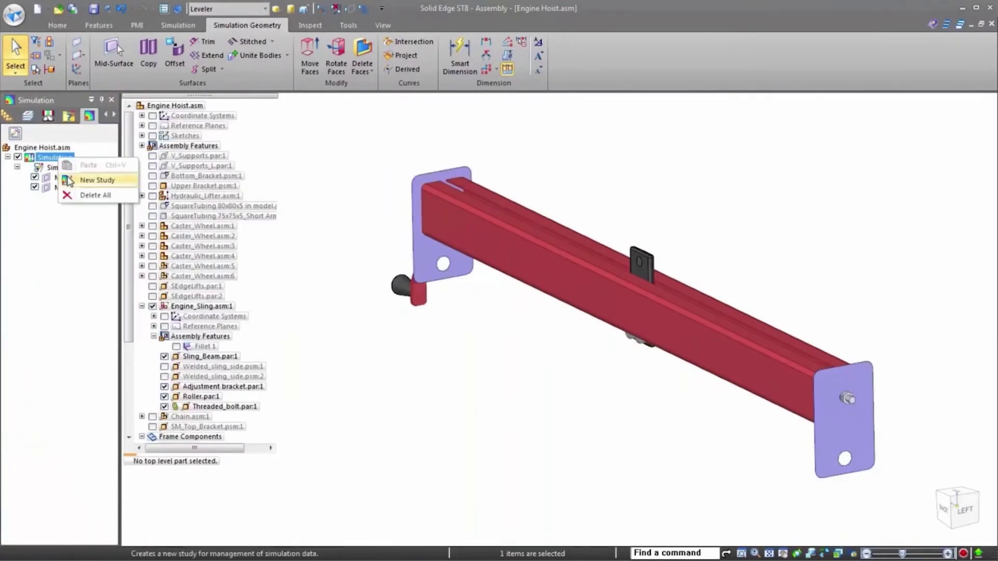
left_click(70, 179)
left_click(397, 308)
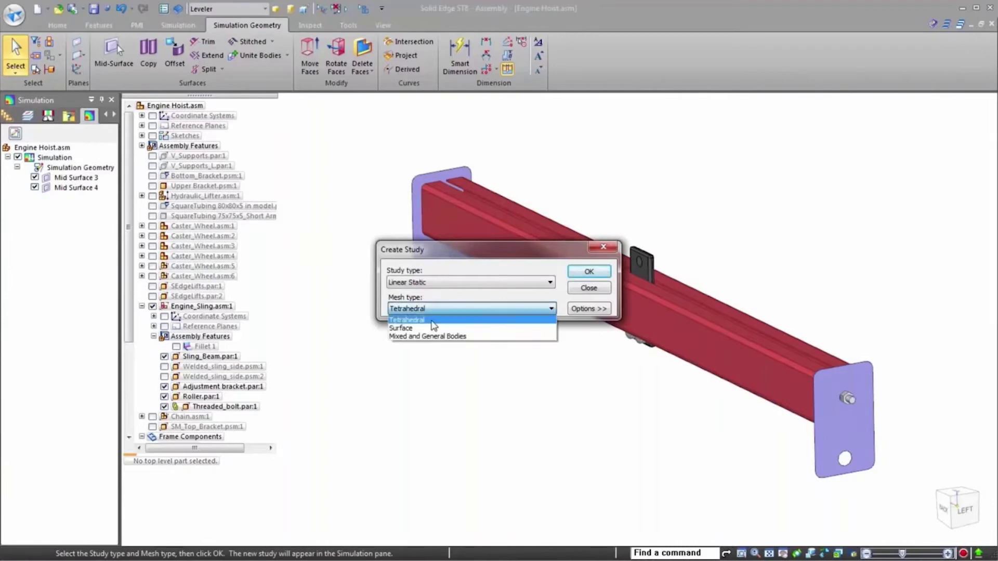
left_click(439, 336)
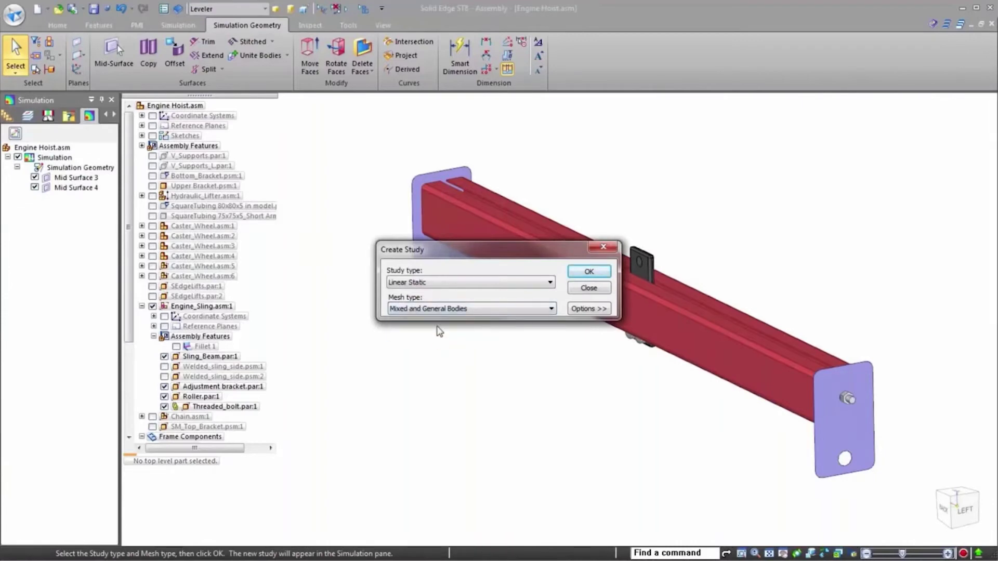
left_click(588, 274)
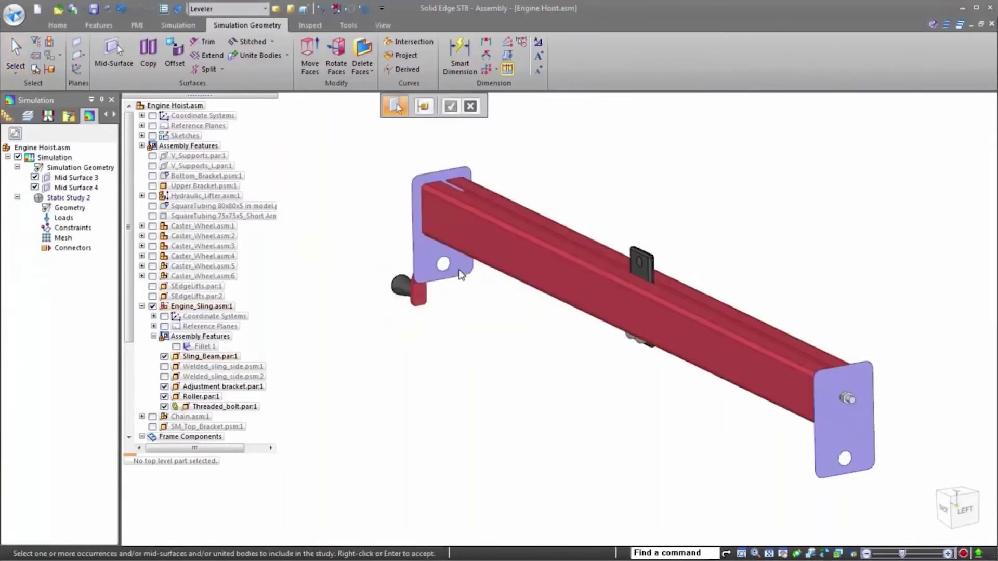
left_click(551, 260)
left_click(827, 448)
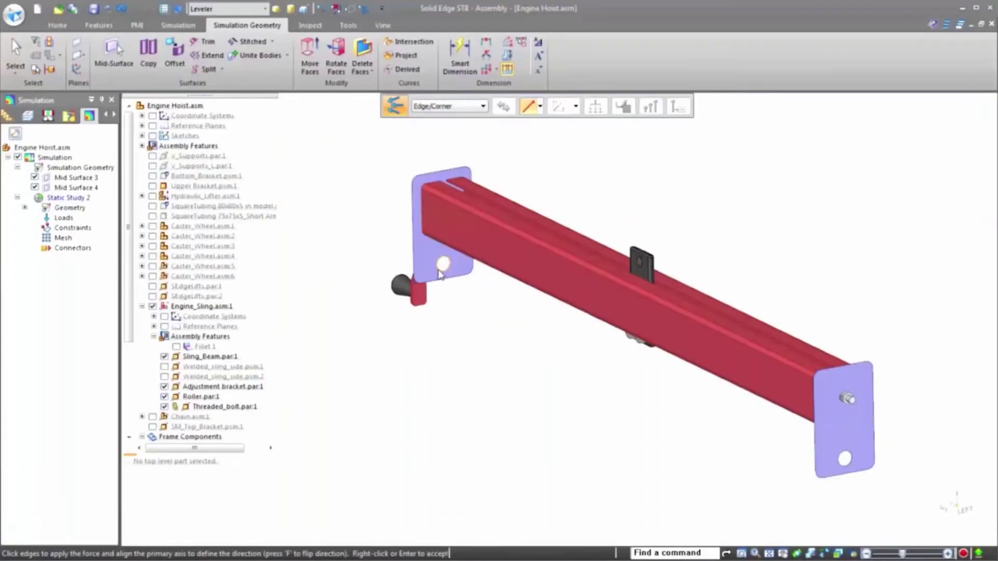
Apply a downward force to the lower hole edges of both end plates and constrain the feature at the beam's midspan
left_click(438, 269)
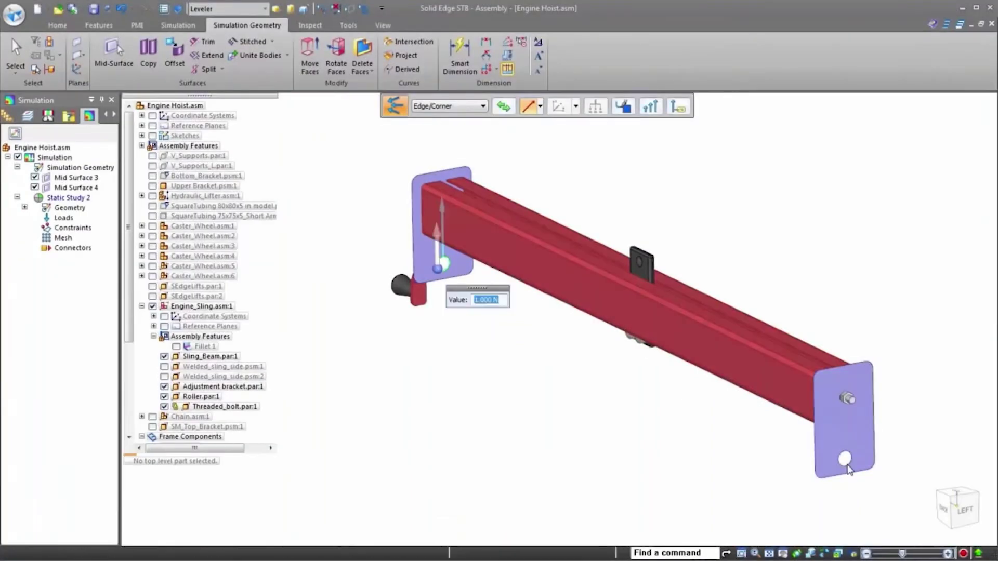
left_click(846, 465)
key("f")
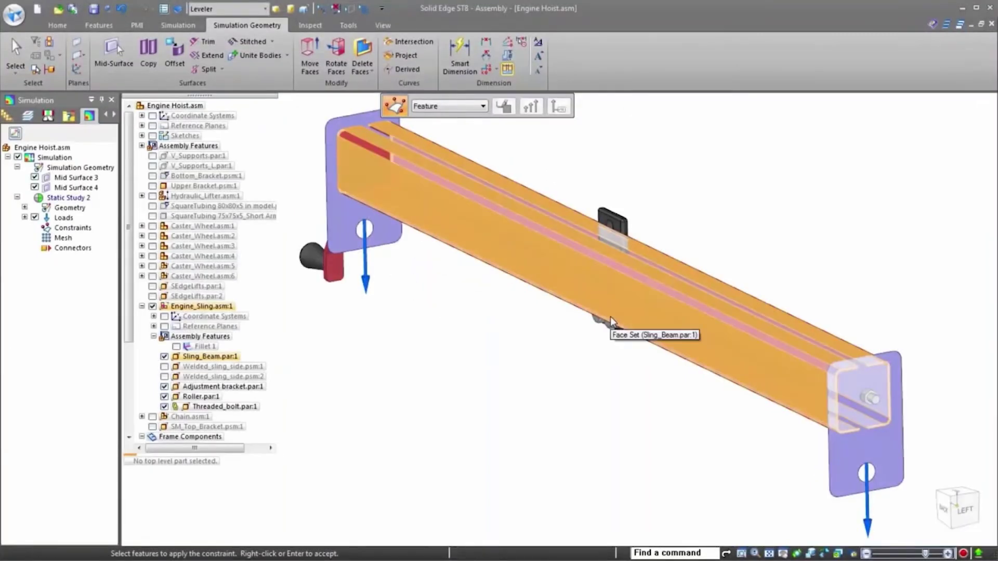
right_click(611, 321)
left_click(673, 371)
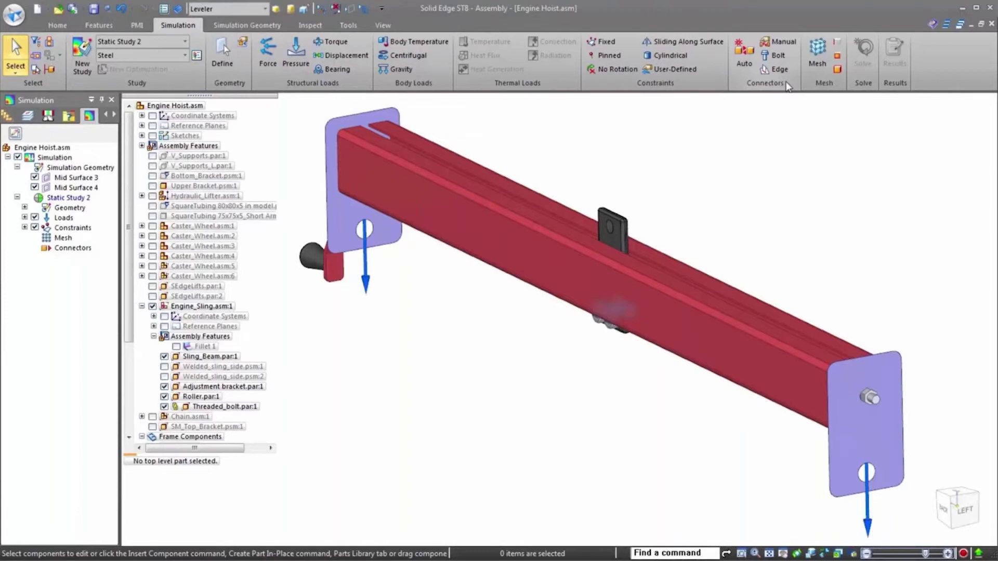
Detect automatic Glue connections among the beam, roller and end plate mid-surfaces with a search distance of 5.00 mm
left_click(744, 56)
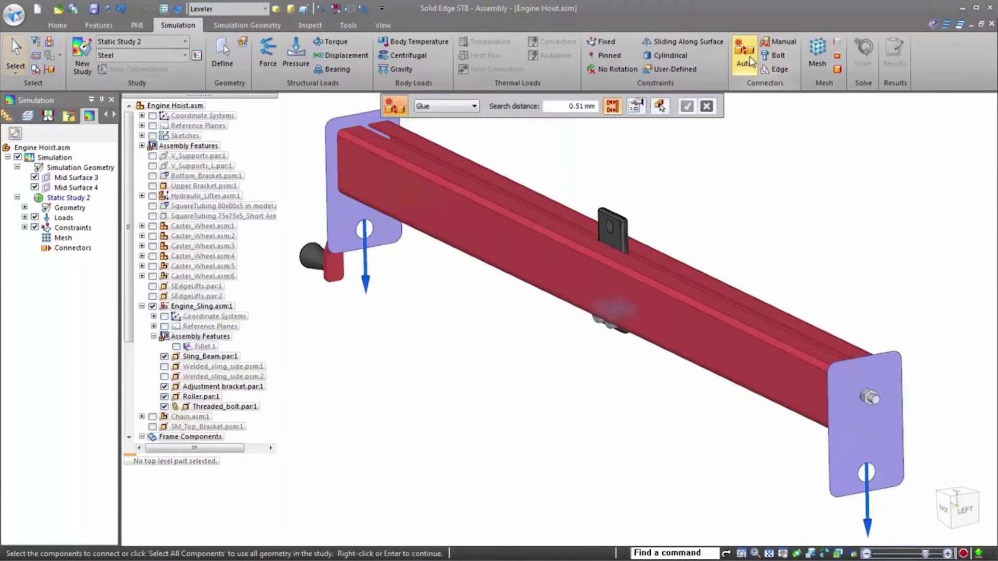
double_click(576, 107)
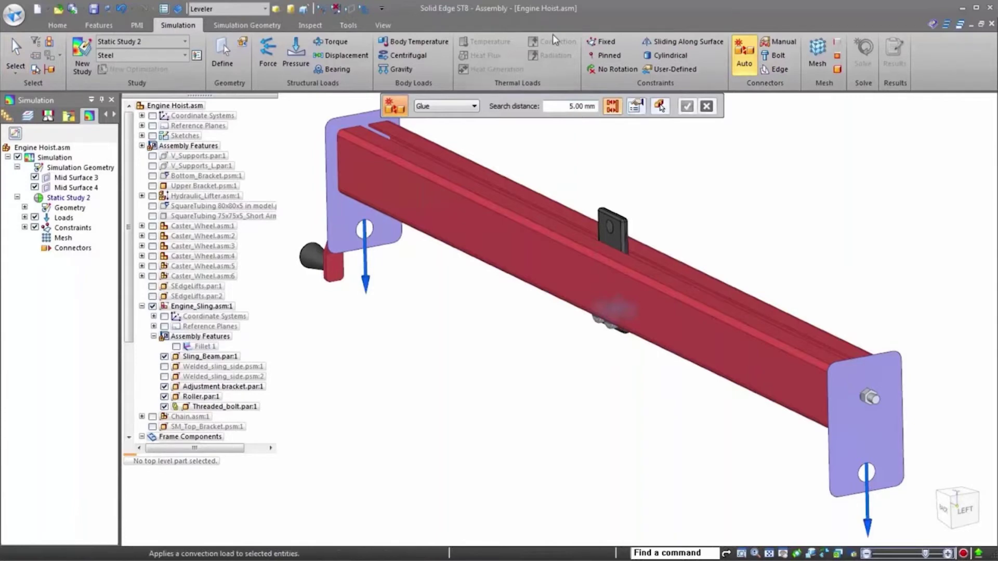
scroll(636, 188, "down", 1)
left_click_drag(900, 477, 397, 128)
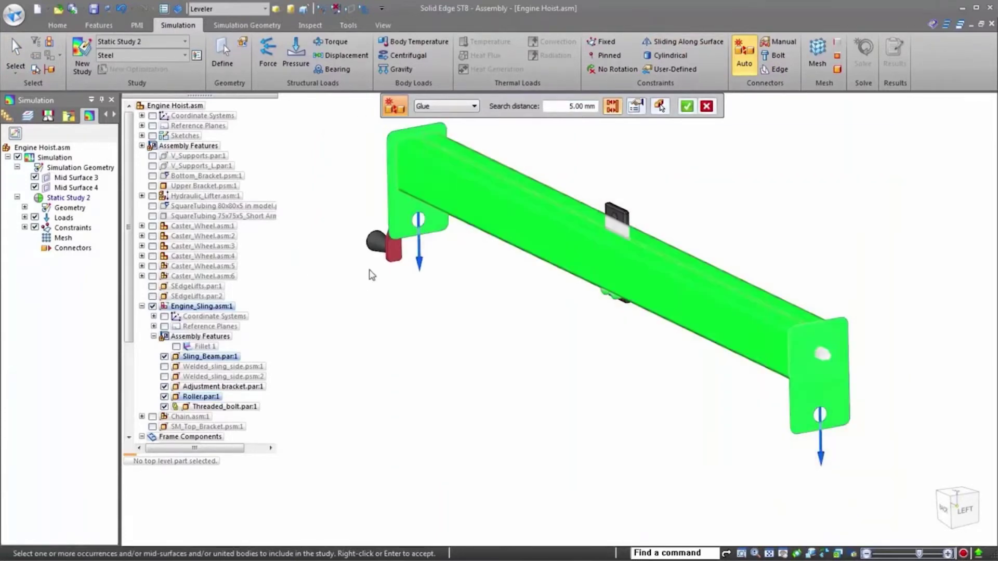
right_click(373, 276)
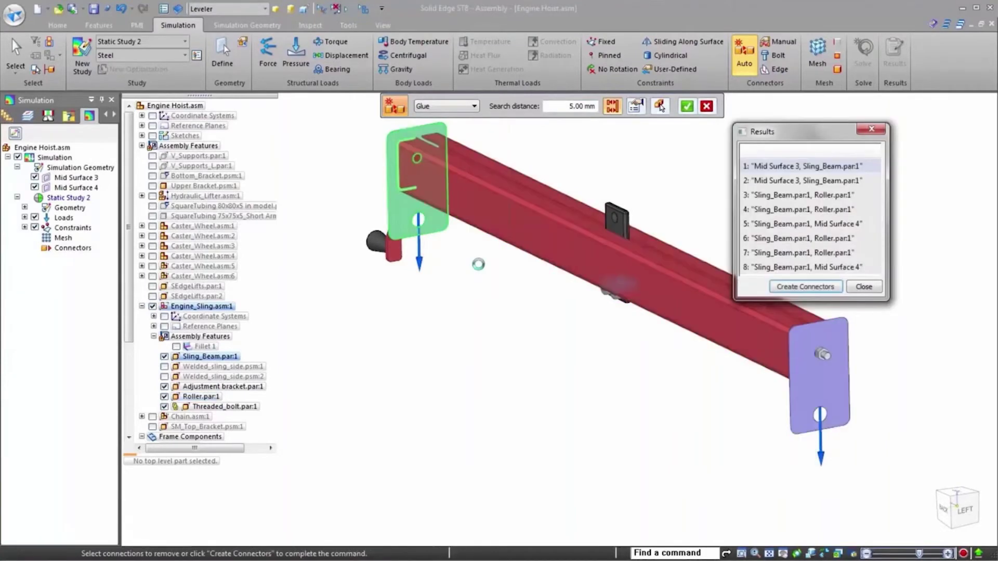
Review the detected connection pairs between the sling beam, mid-surfaces and roller, and create connectors for all of them
left_click(805, 182)
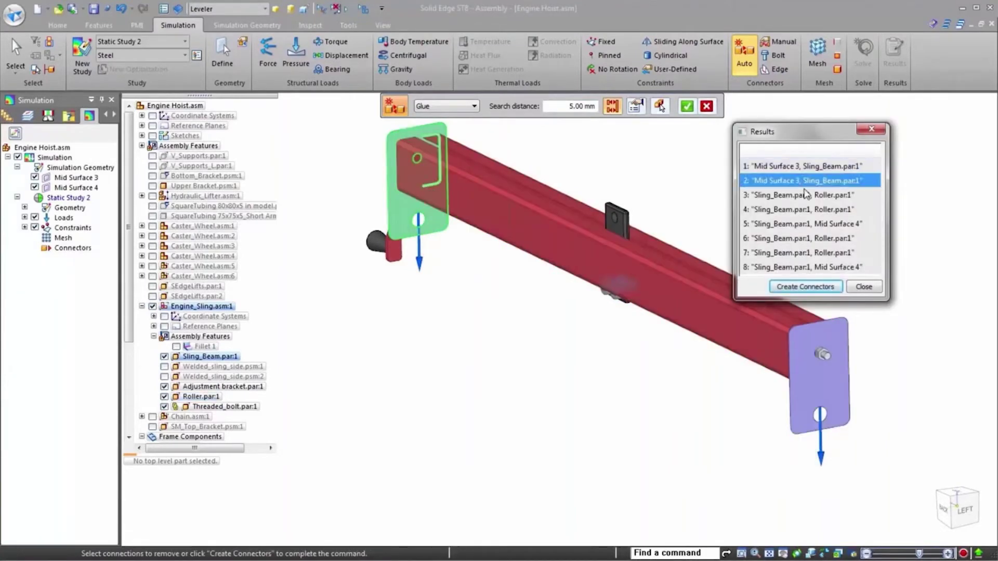
left_click(805, 195)
left_click(804, 210)
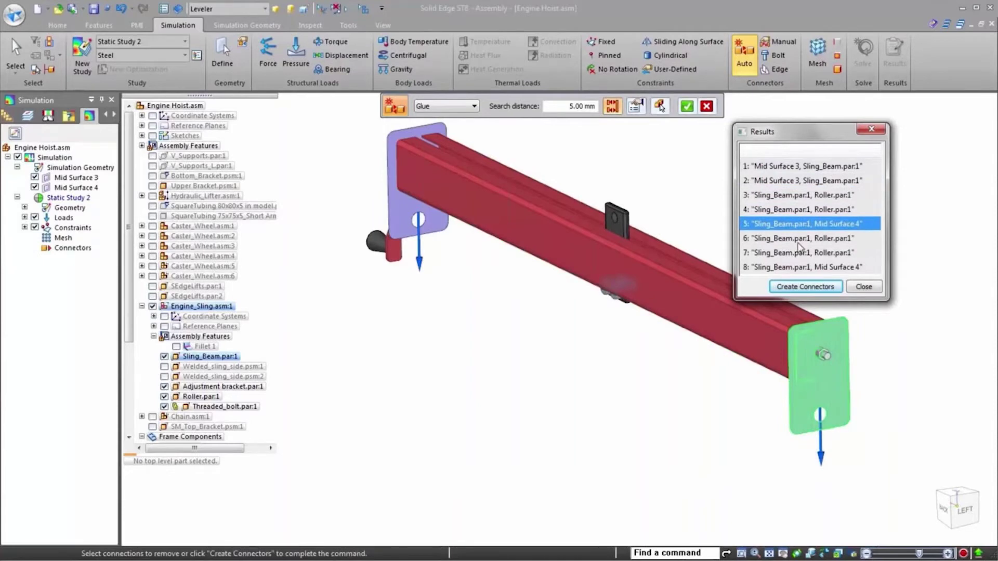
left_click(802, 239)
left_click(799, 254)
left_click(798, 269)
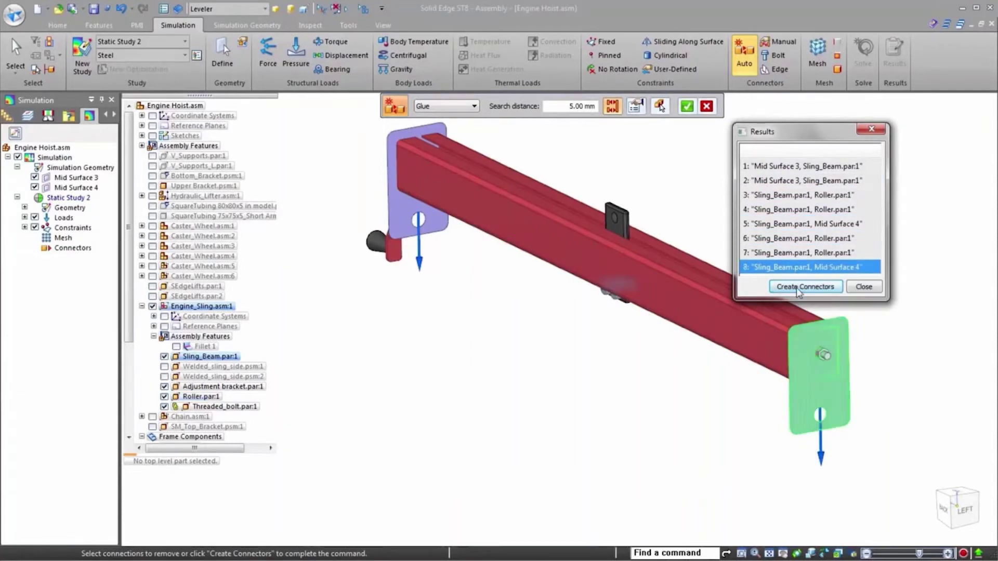
left_click(805, 287)
Review the sizing, solid and surface options of the mixed mesh, keep them as they are, and mesh and solve the study
left_click(66, 249)
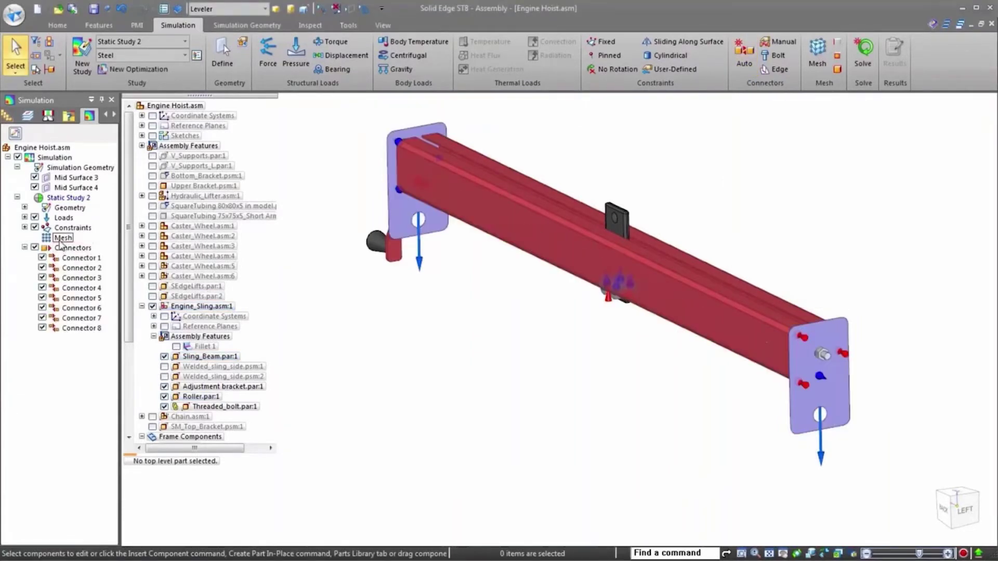
right_click(66, 248)
left_click(76, 278)
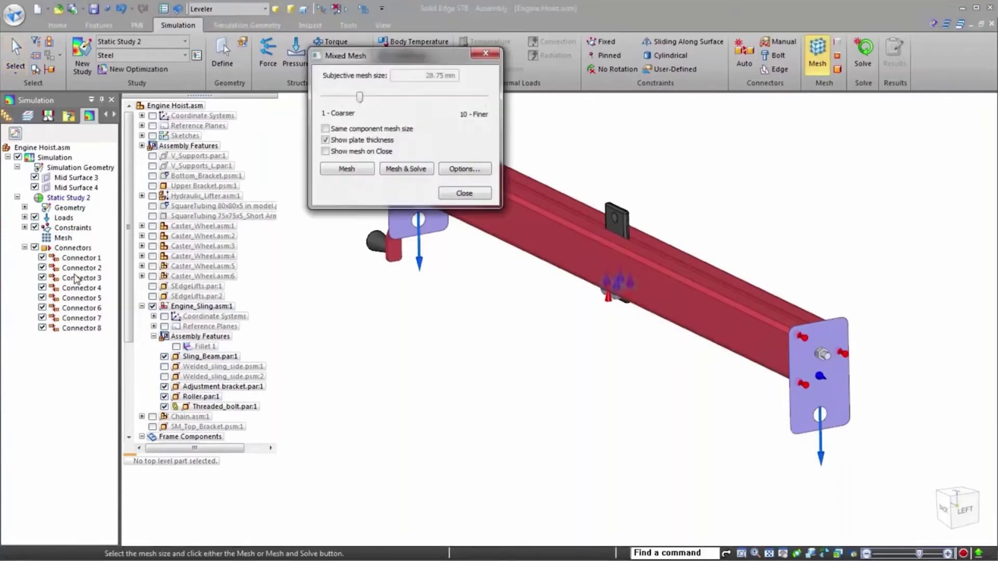
left_click(461, 171)
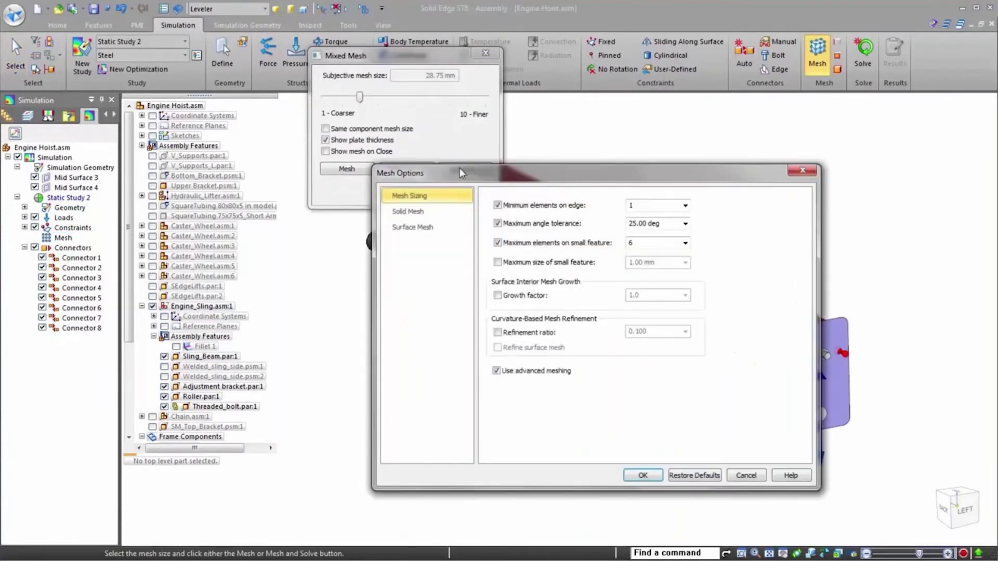
left_click(434, 213)
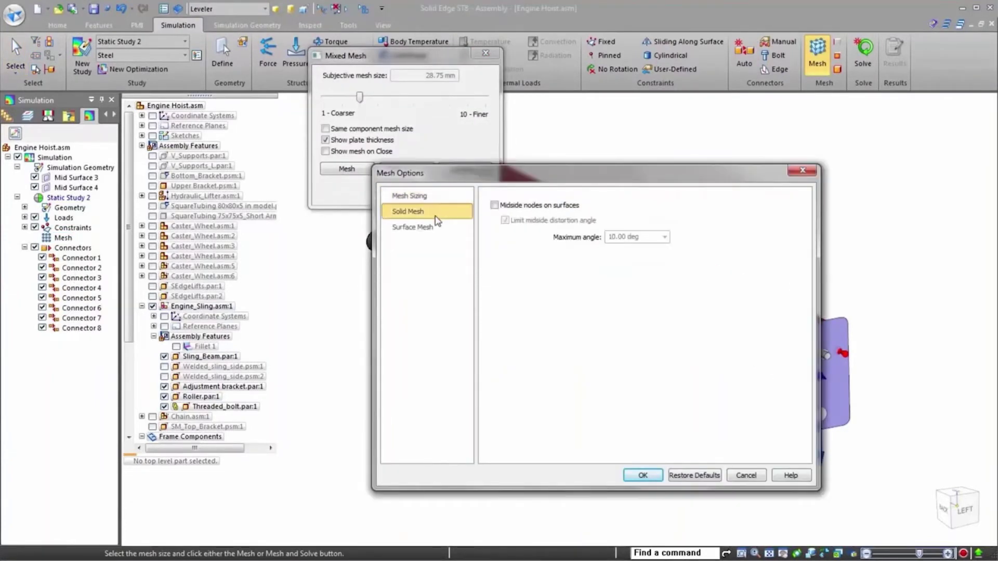
left_click(450, 229)
left_click(452, 198)
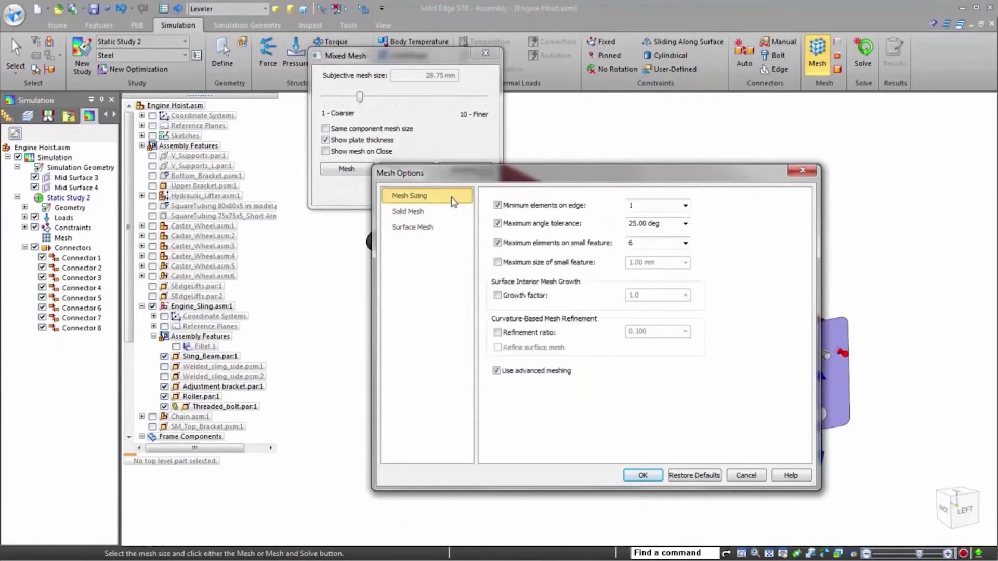
left_click(640, 475)
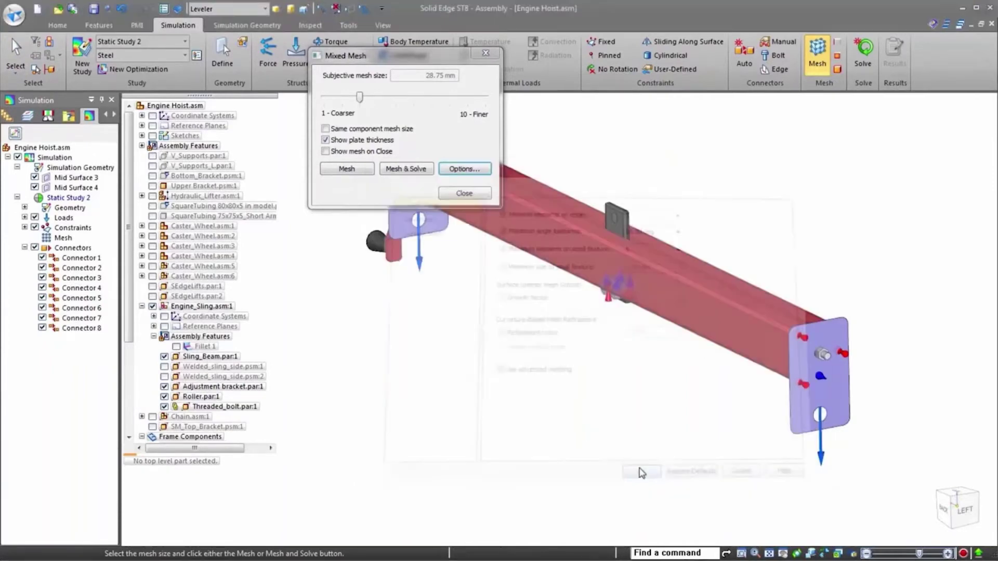
left_click(406, 168)
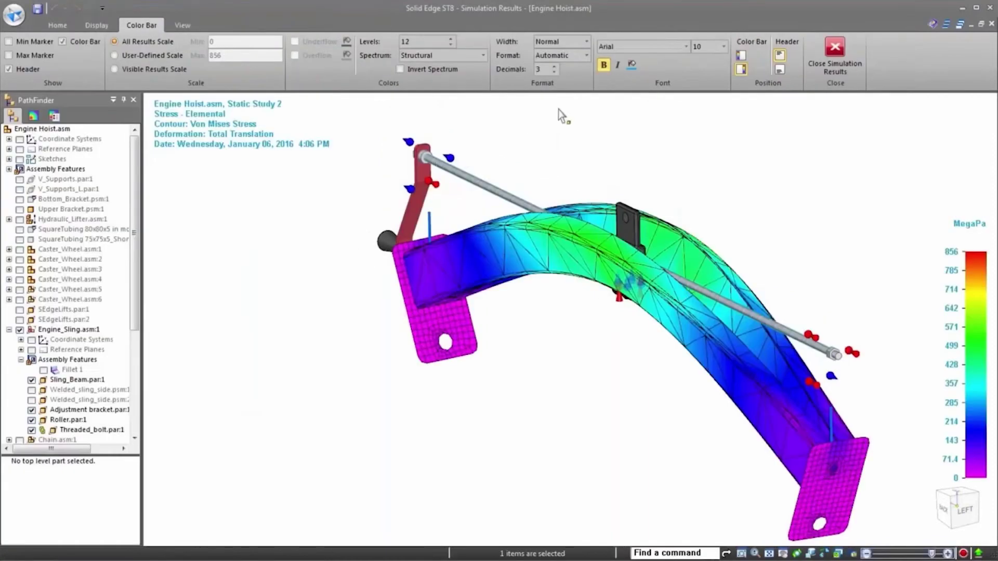
Display the total translation displacement at actual deformation scale and animate the sling's deflection
left_click(55, 27)
left_click(502, 55)
left_click(468, 69)
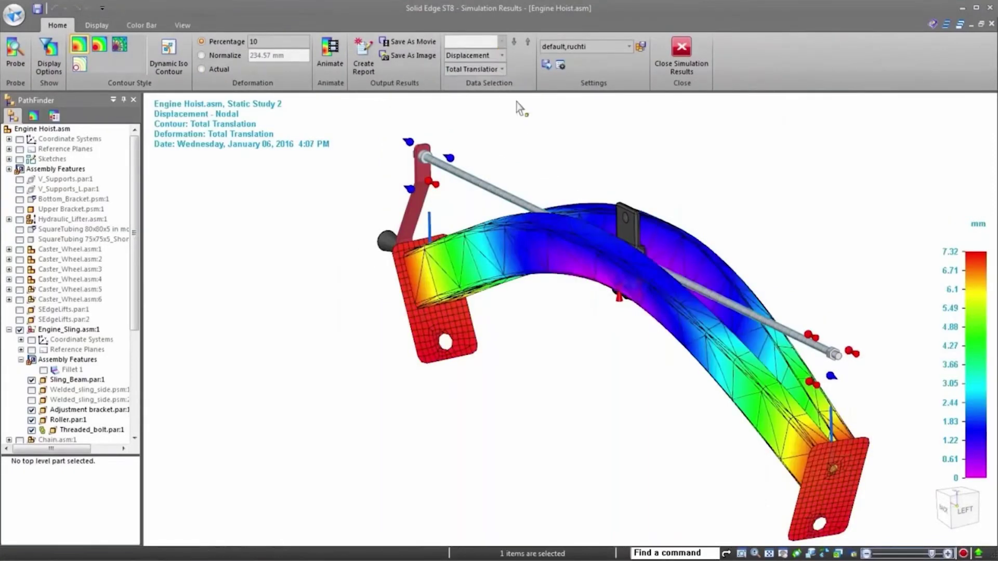
left_click(213, 69)
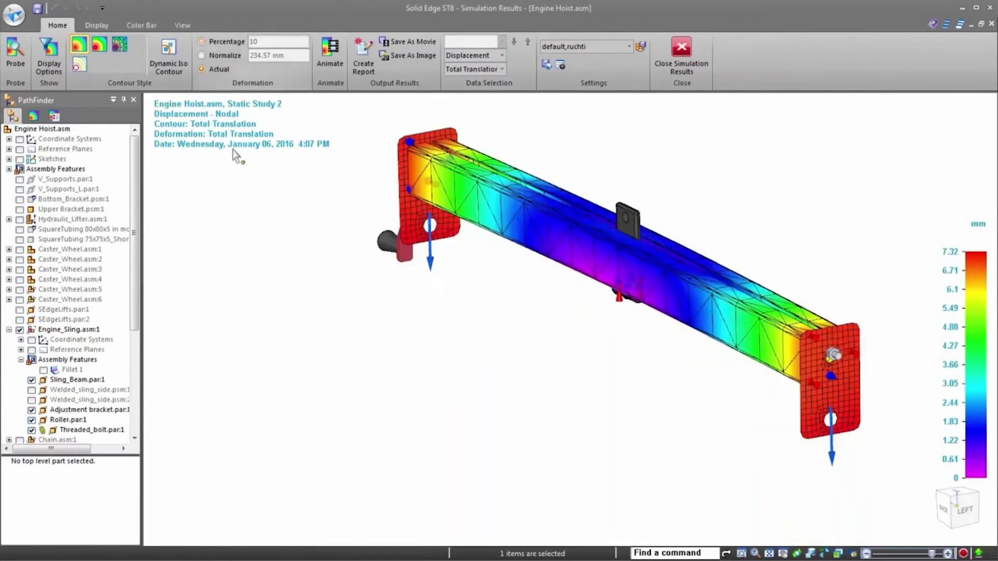
left_click(331, 57)
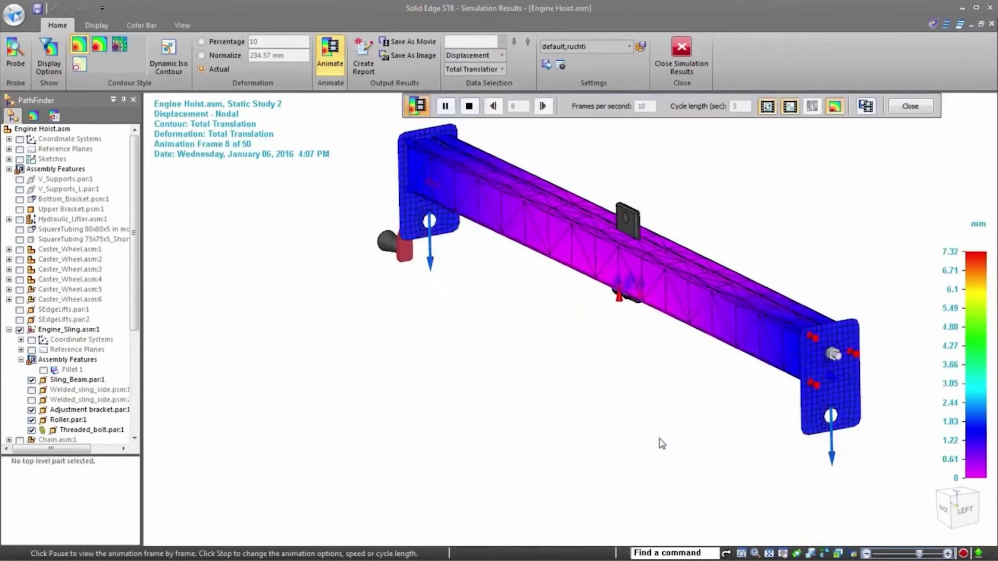
Inspect the animated deflection at the sling's end plate up close, and exit the animation and the simulation results
scroll(852, 351, "up", 3)
scroll(853, 351, "up", 3)
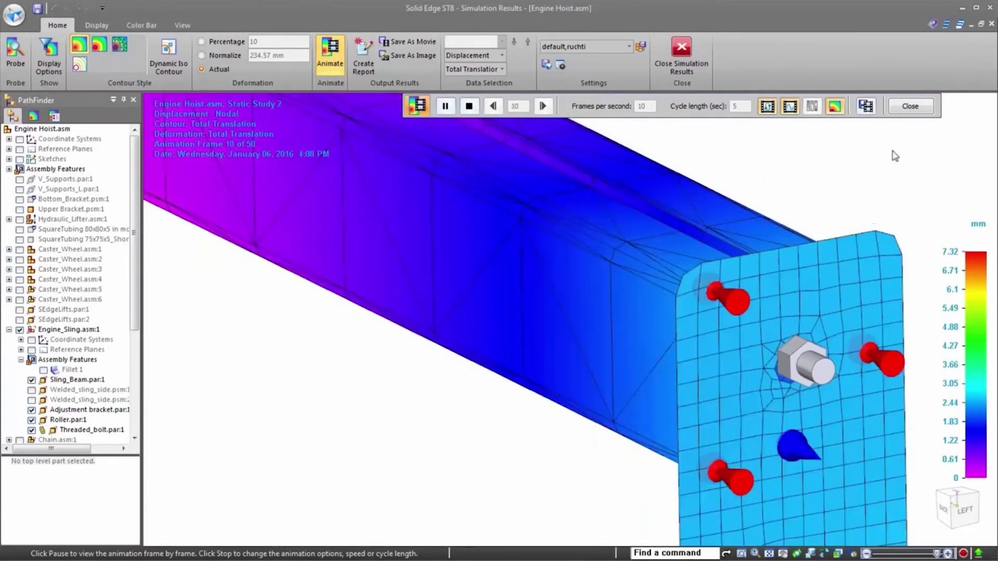
left_click(905, 108)
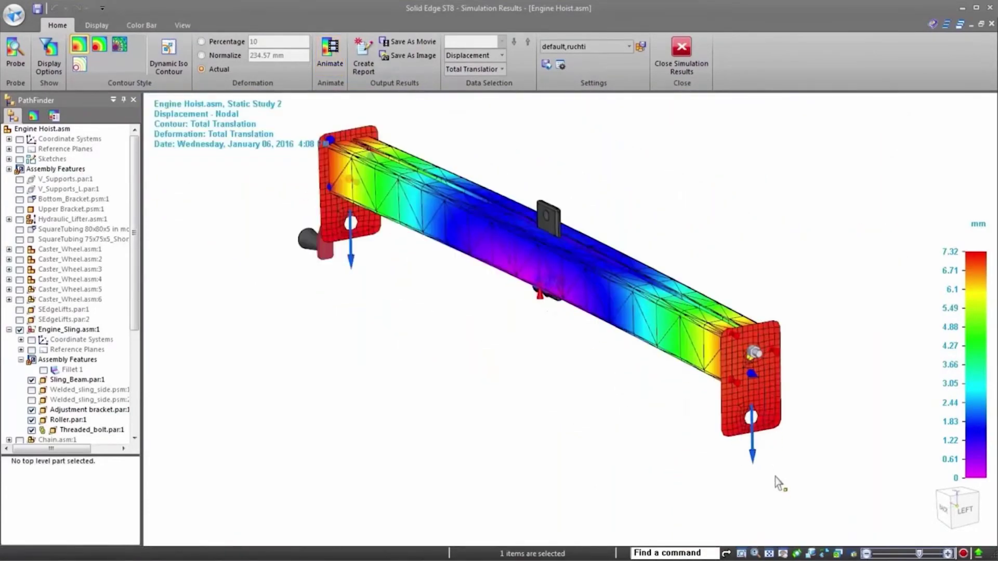
left_click(681, 51)
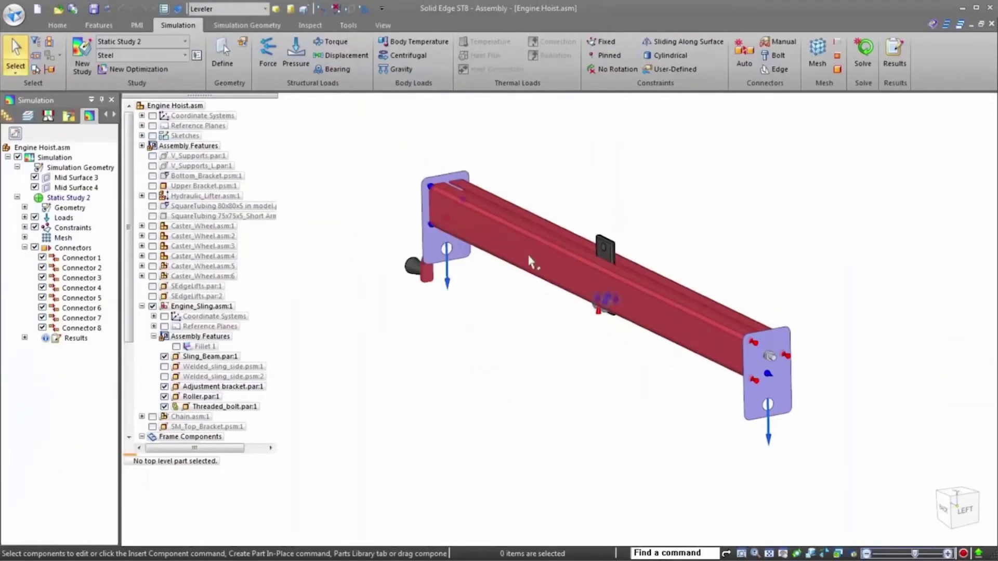
Set the sling beam's length dimension to 600 mm
left_click(589, 326)
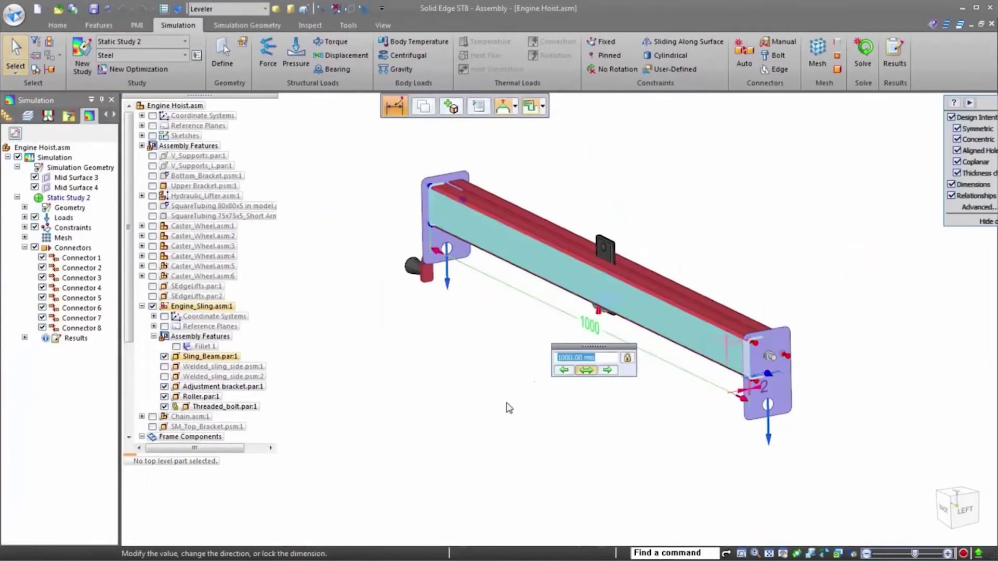
type("600")
key("Return")
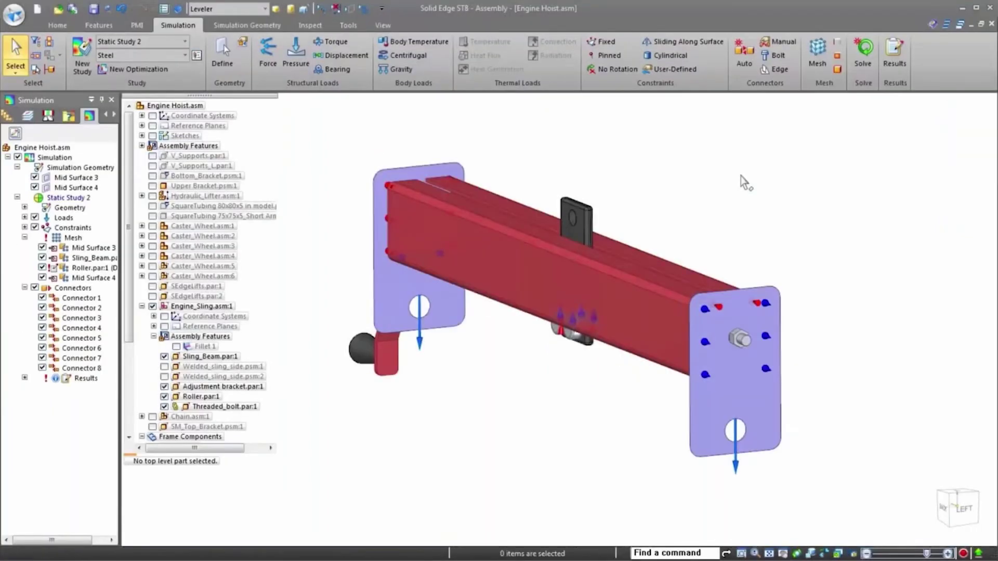
Create a new optimization for Static Study 2 with Total Translation as the design objective and a target value of 1.00 mm
left_click(151, 71)
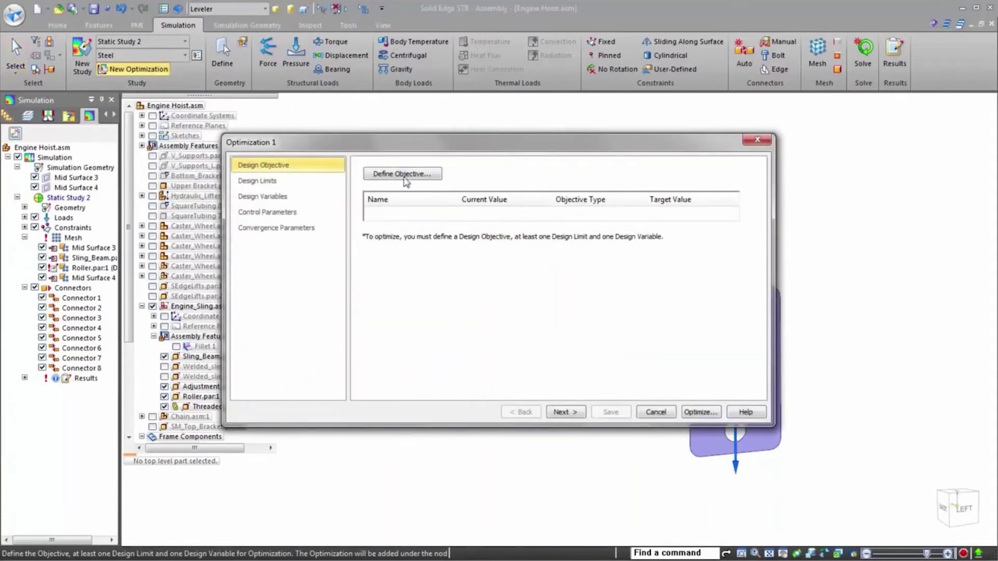
left_click(405, 175)
double_click(486, 135)
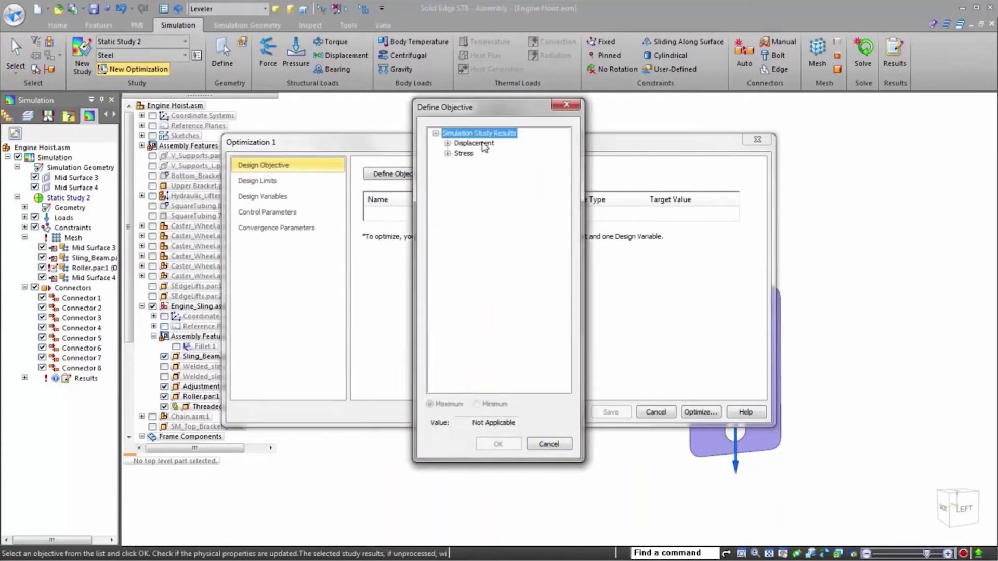
double_click(482, 145)
left_click(481, 156)
double_click(481, 156)
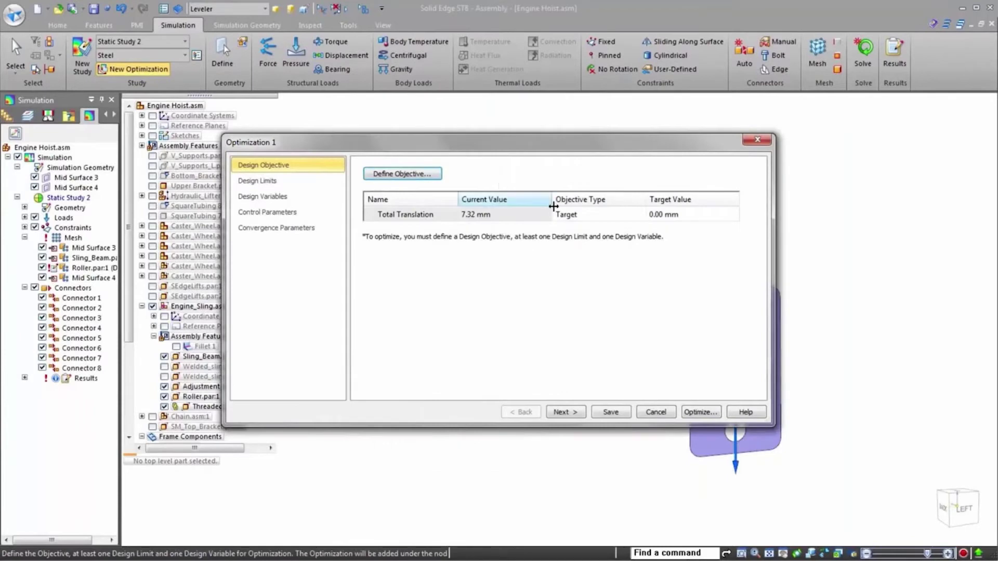
left_click(598, 215)
left_click(659, 218)
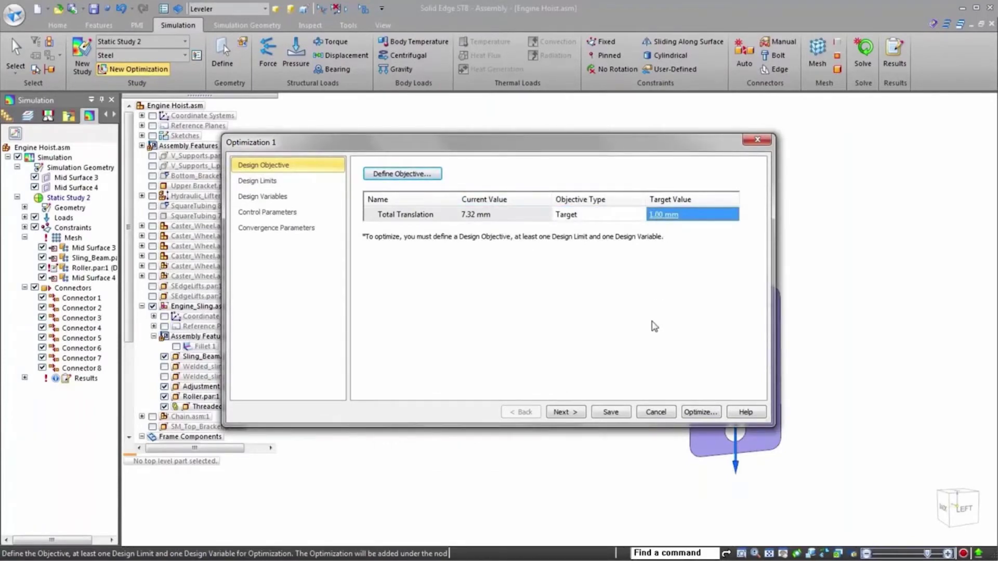
Add Von Mises Stress as a design limit of the optimization
left_click(555, 413)
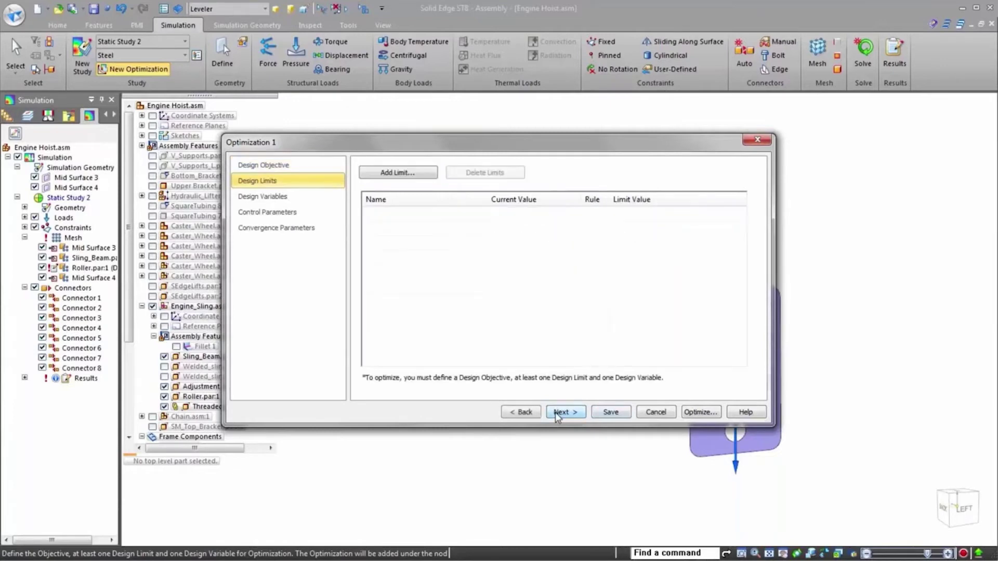
left_click(421, 174)
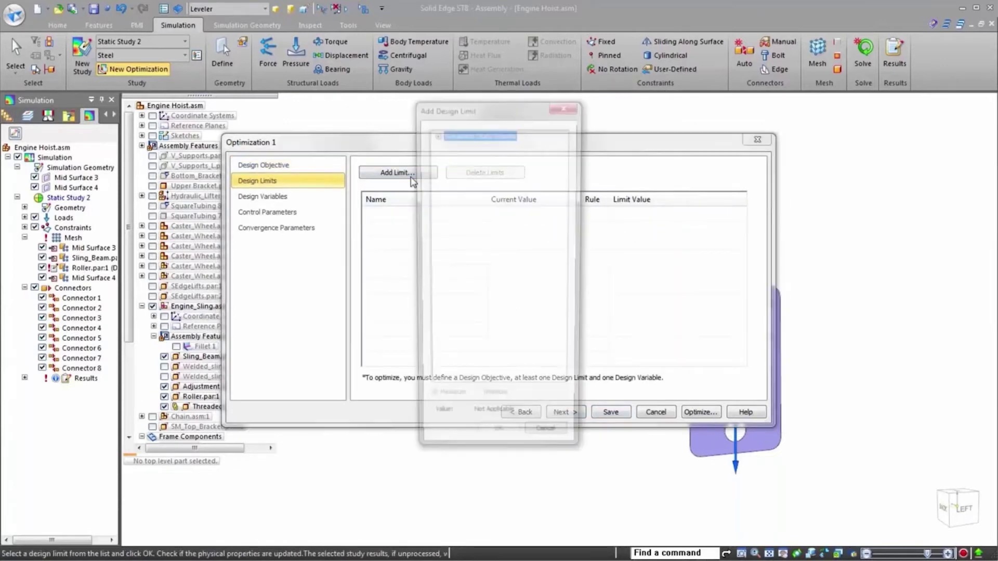
double_click(463, 136)
double_click(463, 153)
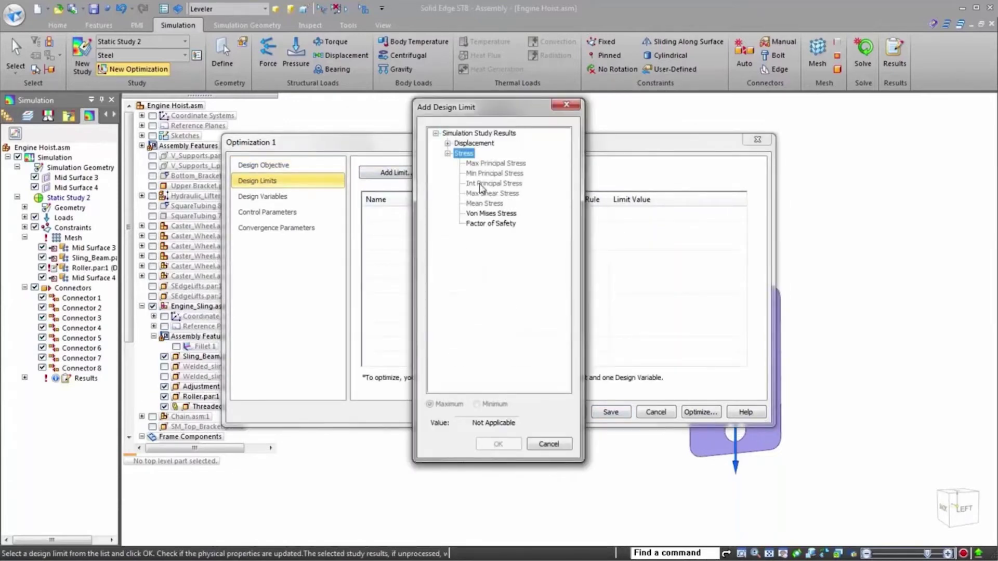
double_click(489, 213)
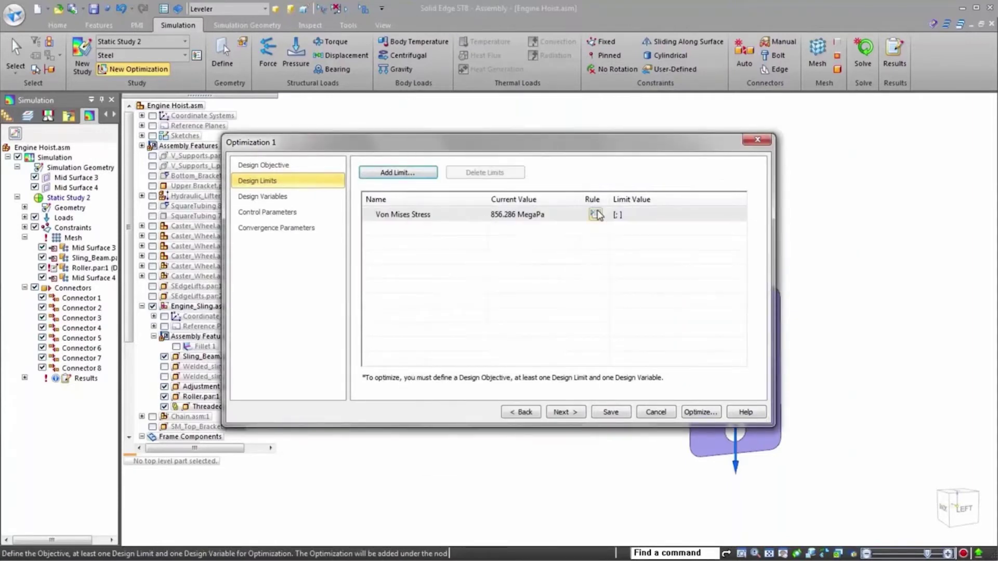
Limit the Von Mises Stress to greater than or equal to 0 MegaPa and less than or equal to 190 MegaPa
left_click(596, 214)
left_click(472, 301)
left_click(468, 308)
left_click(572, 299)
left_click(567, 312)
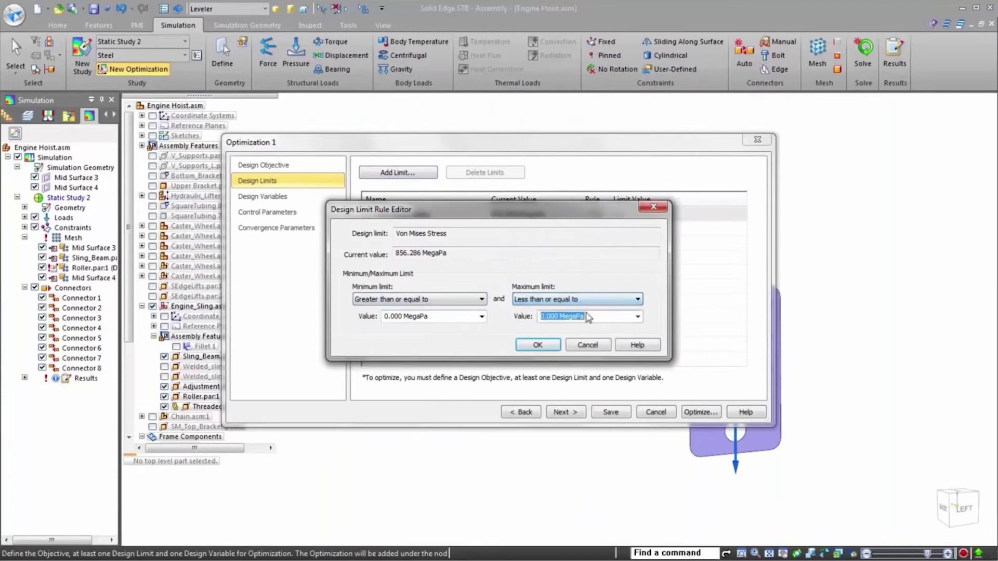
type("190")
key("Return")
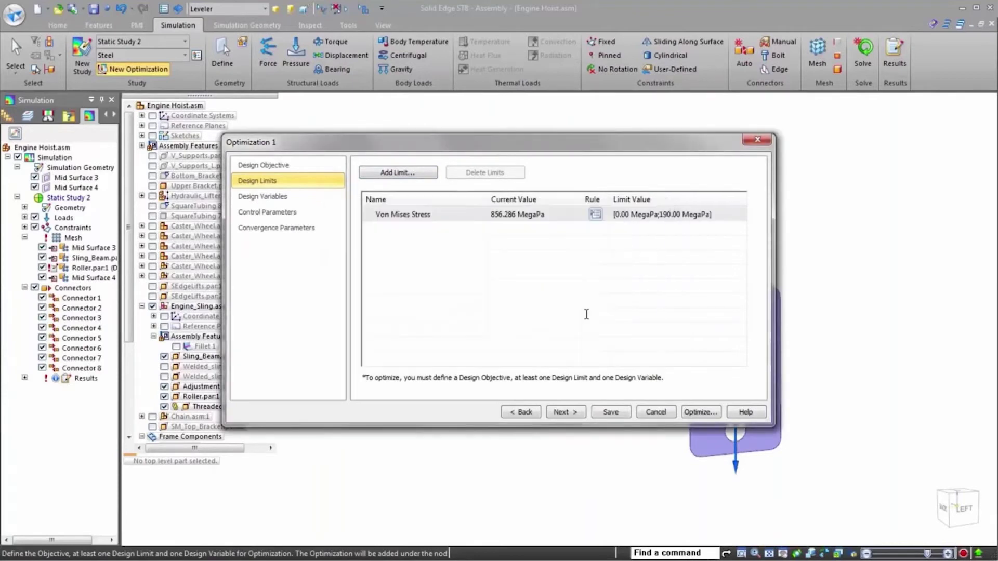
Add the sling beam's peer variables Linear_9 and Linear_8 as design variables of the optimization
left_click(574, 414)
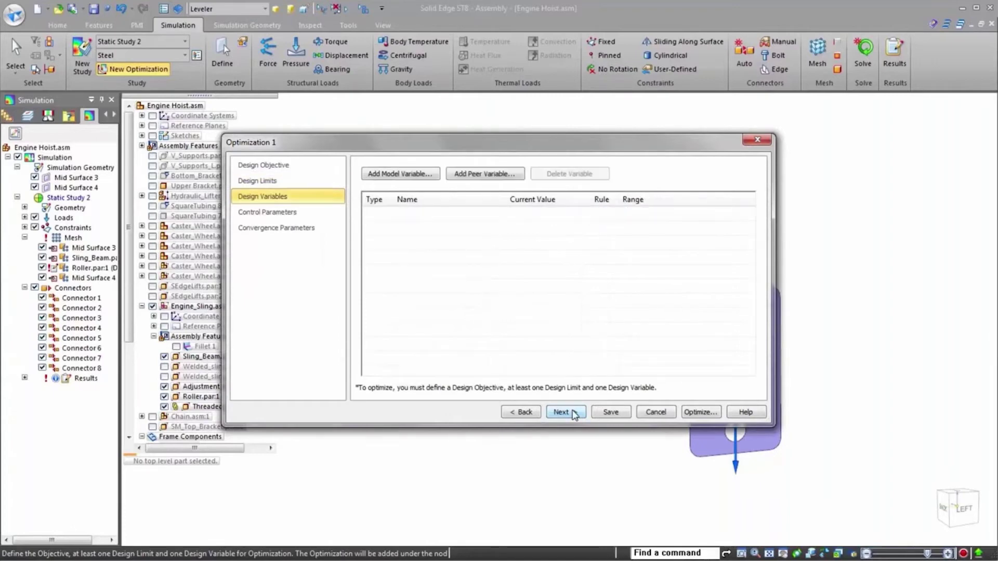
left_click(491, 176)
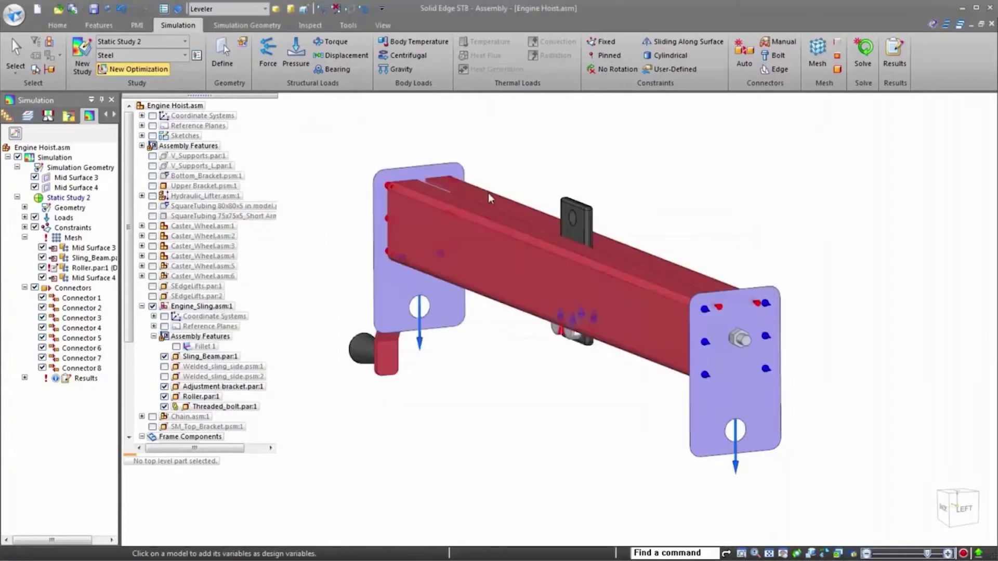
left_click(488, 247)
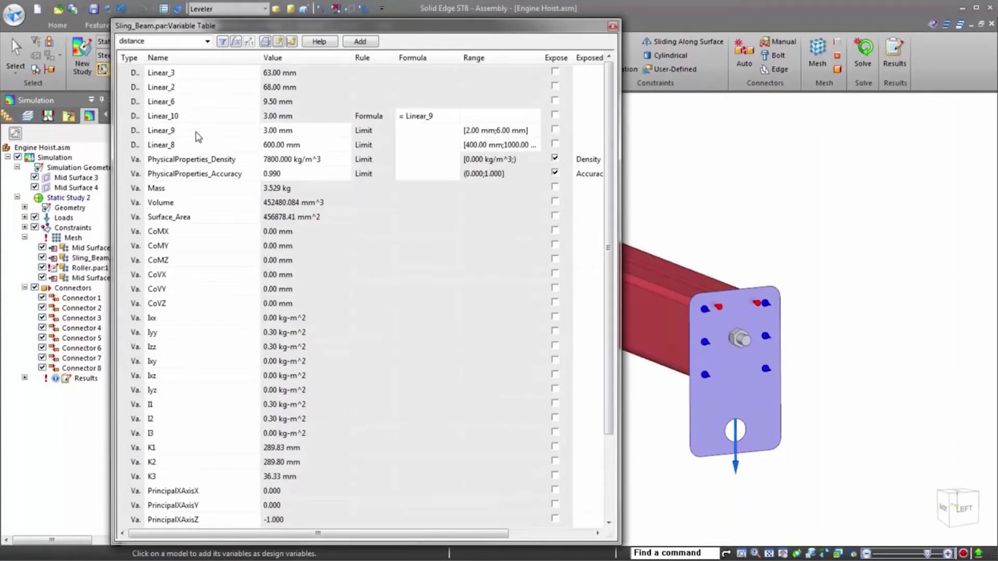
left_click(198, 135)
left_click(199, 143, "ctrl")
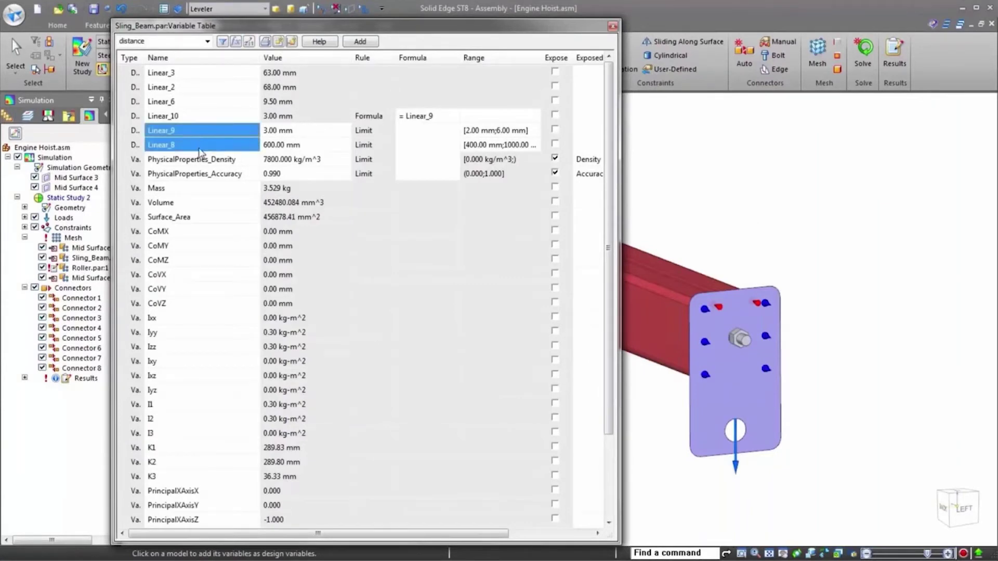
left_click(351, 41)
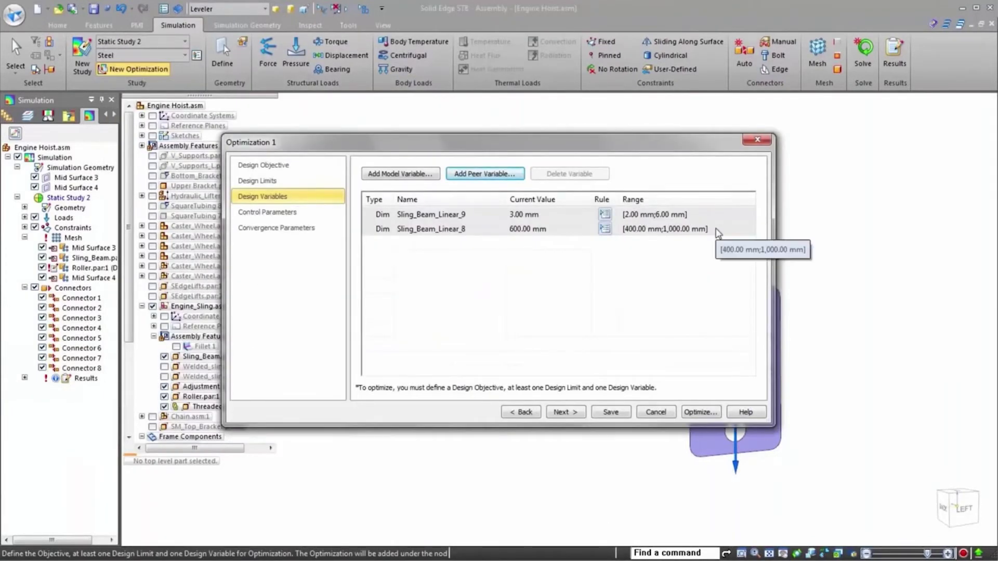
Keep the default control and convergence parameters and run the optimization
left_click(561, 413)
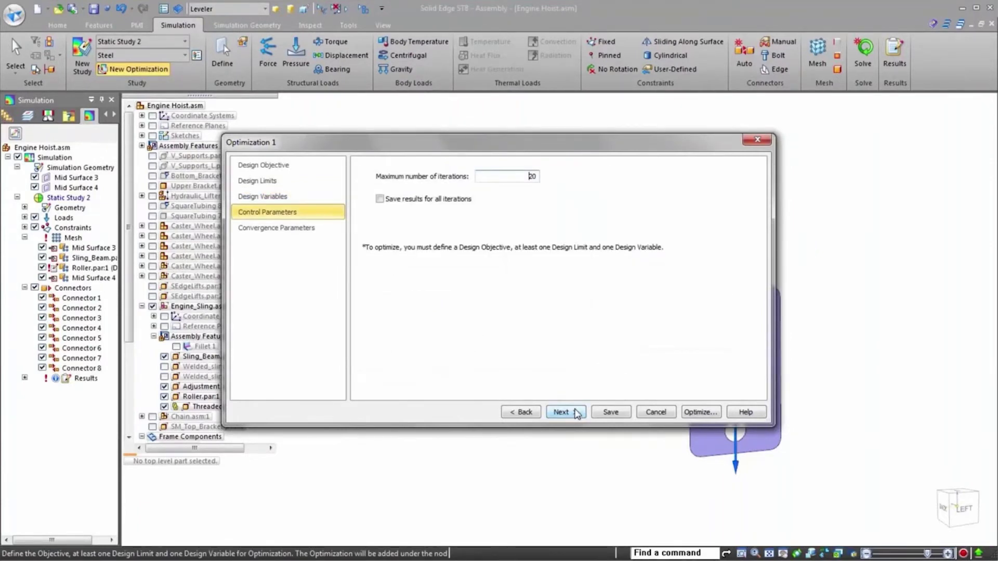
left_click(576, 414)
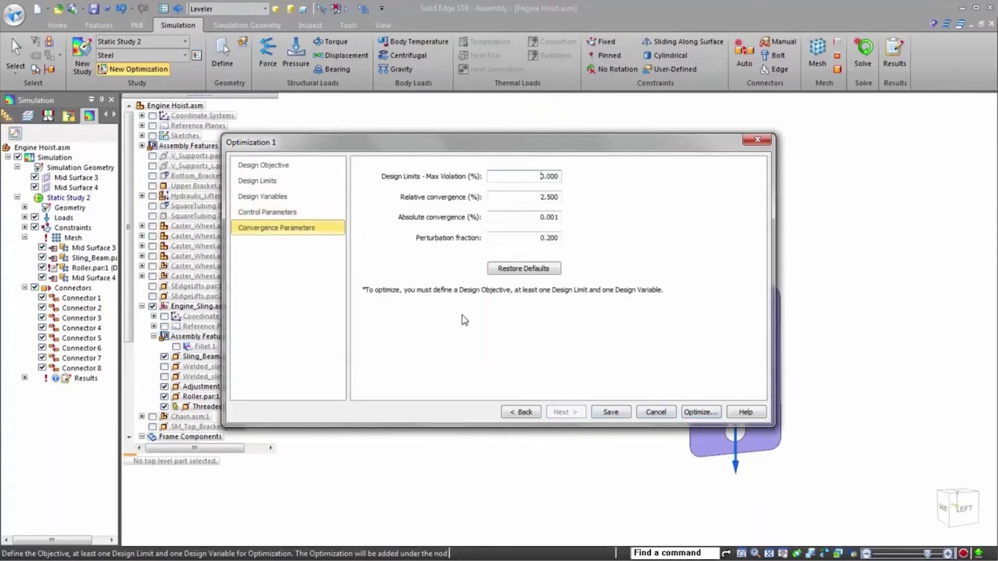
left_click(701, 412)
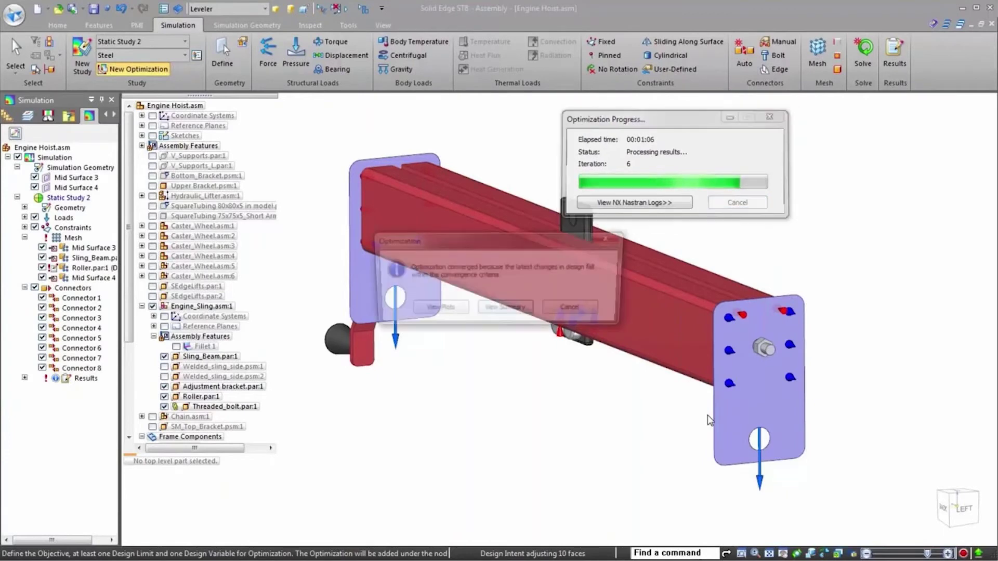
Open the optimization summary in Excel and compare the target, variable ranges, and translation and stress of the first and last iterations
left_click(503, 311)
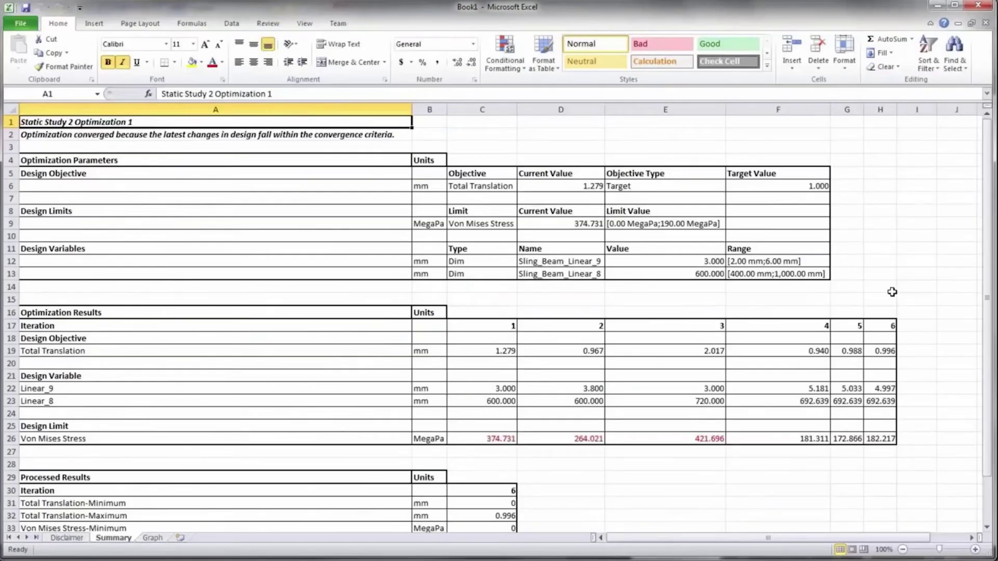
left_click(790, 187)
left_click_drag(712, 267, 738, 280)
left_click(498, 352)
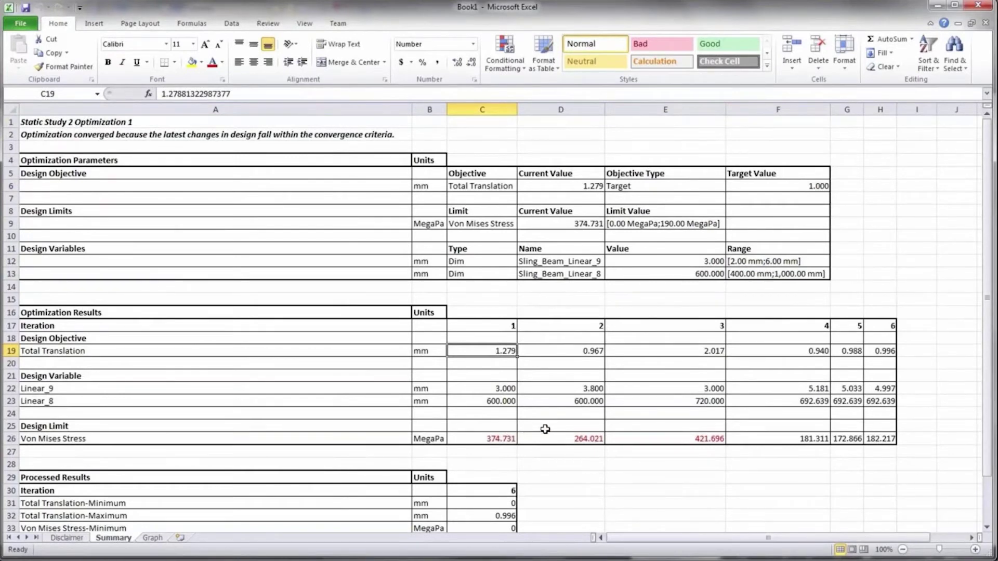
left_click(873, 348)
left_click_drag(872, 348, 879, 435)
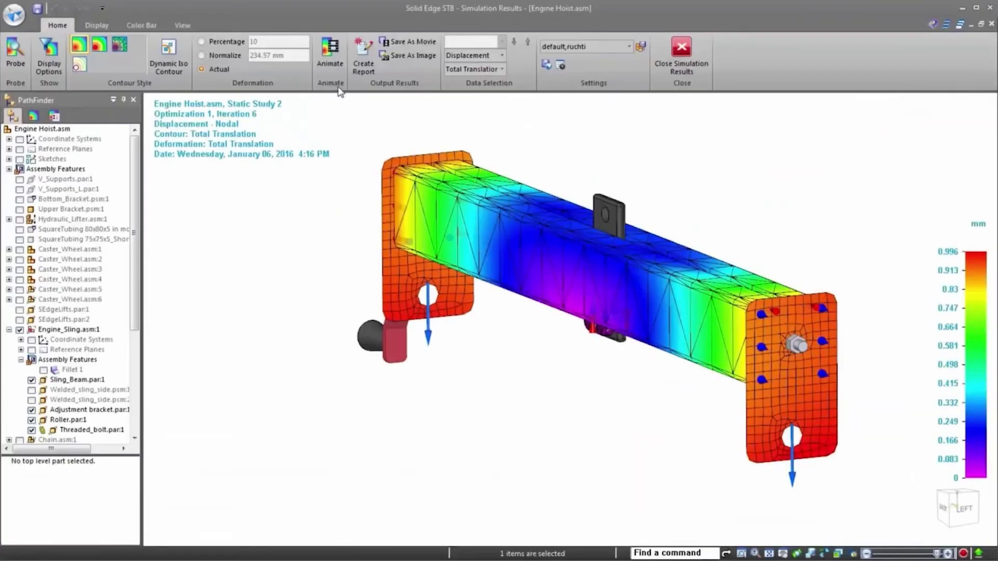
Animate the optimized sling's total translation, check the movie export options without saving, and close the animation
left_click(328, 61)
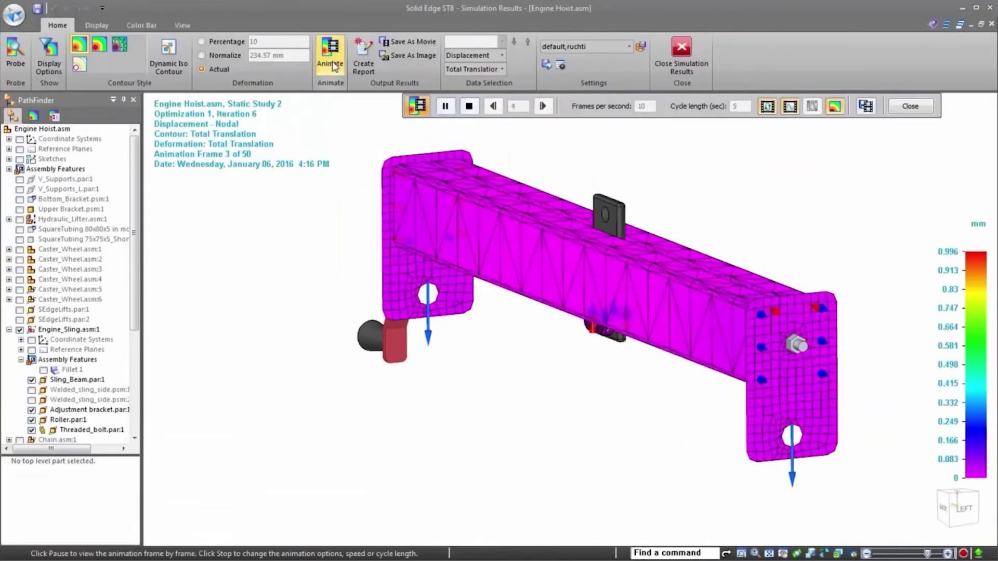
scroll(822, 343, "up", 4)
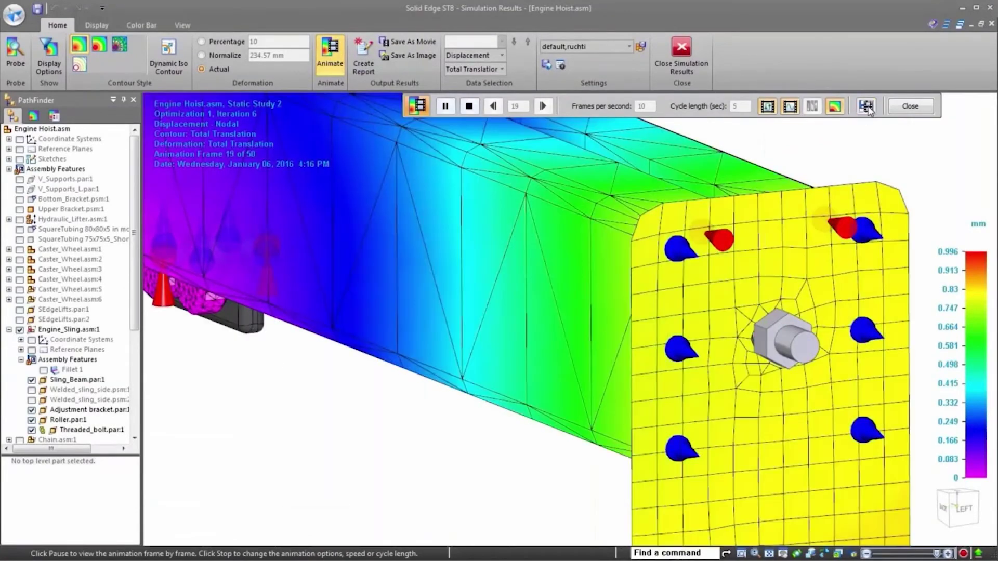
left_click(408, 42)
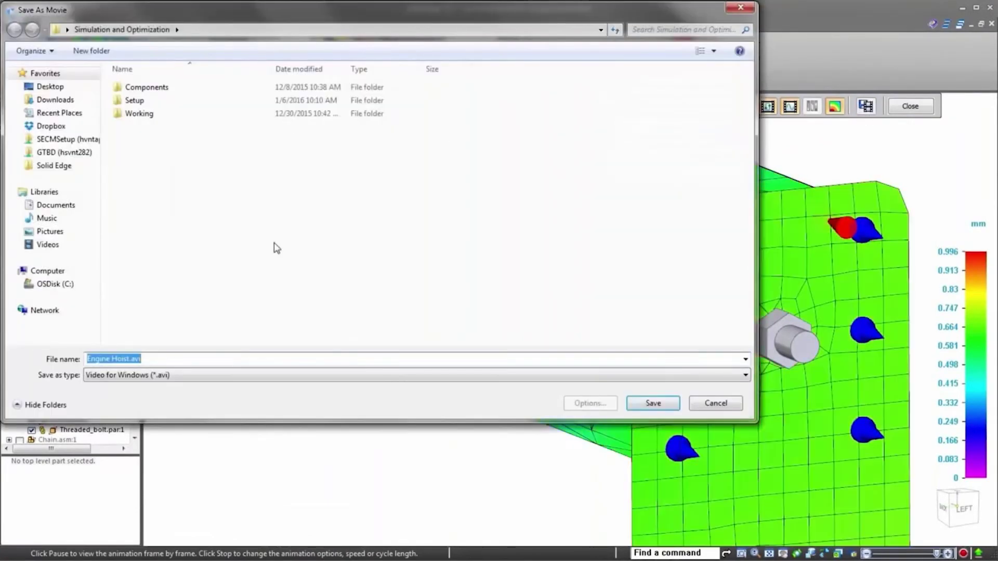
left_click(736, 407)
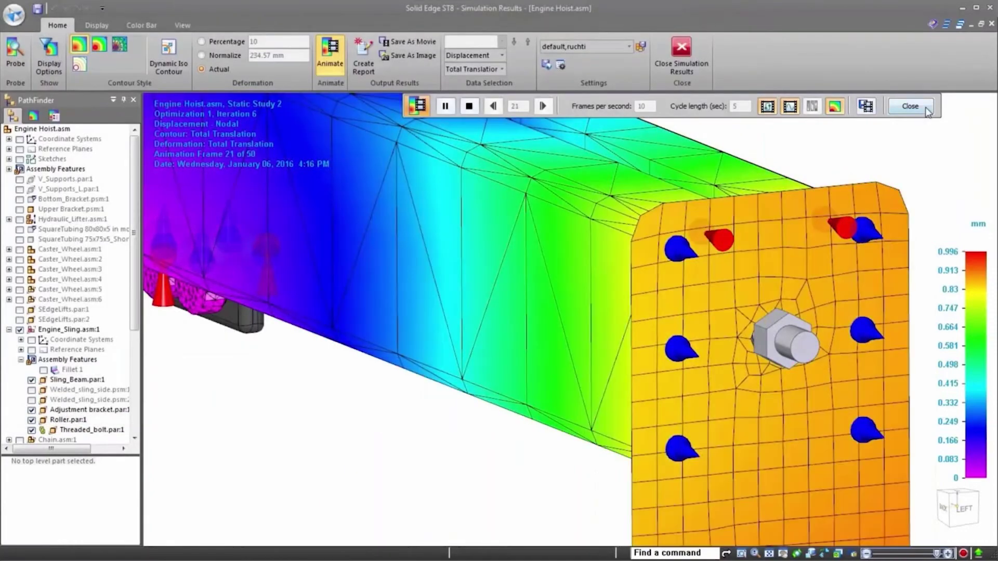
left_click(920, 109)
Review the Word report of the engine hoist study, going from the cover and table of contents to the Results section's stress values
scroll(741, 369, "down", 5)
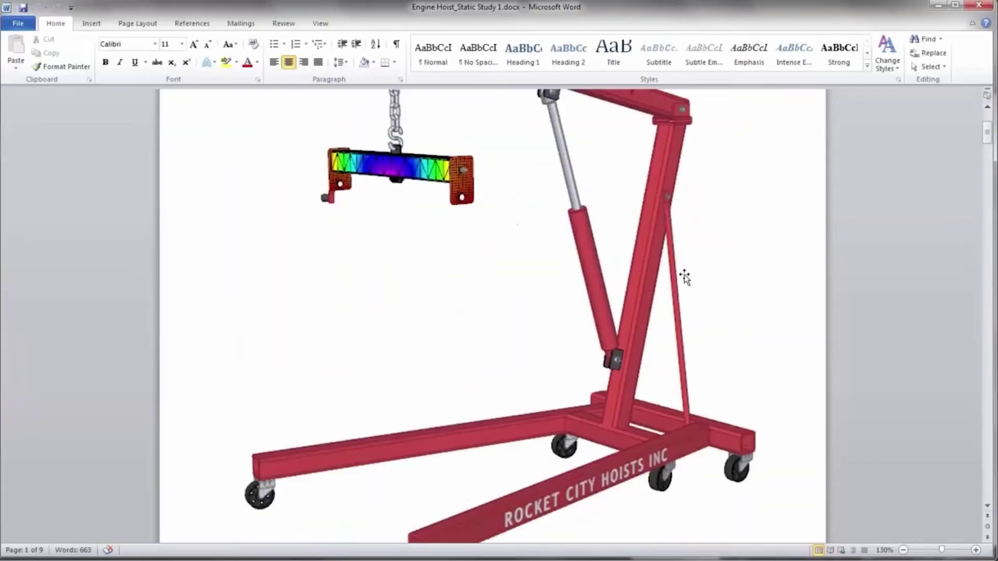
scroll(685, 285, "down", 3)
scroll(681, 297, "down", 15)
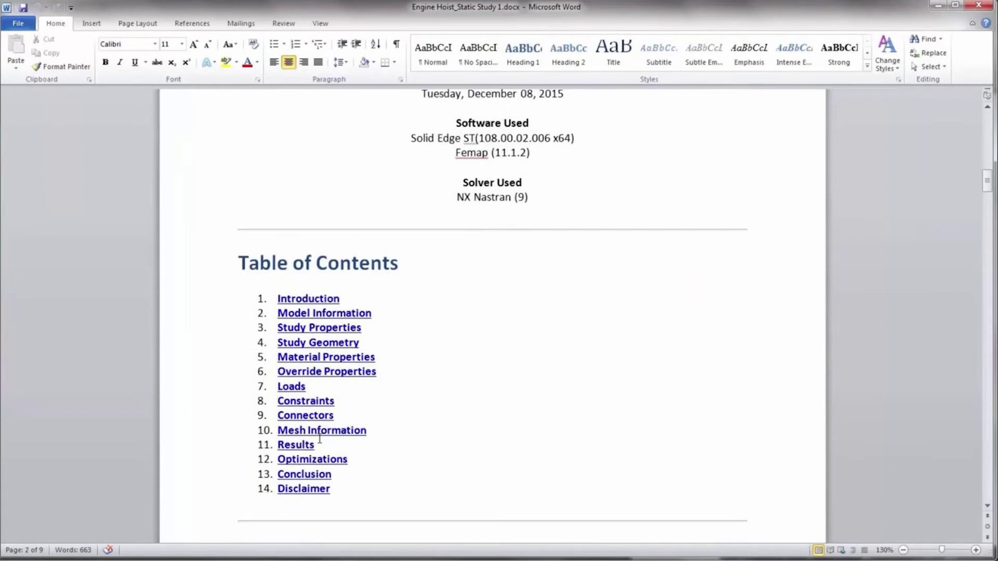
left_click(296, 446, "ctrl")
scroll(397, 338, "down", 3)
scroll(397, 338, "down", 15)
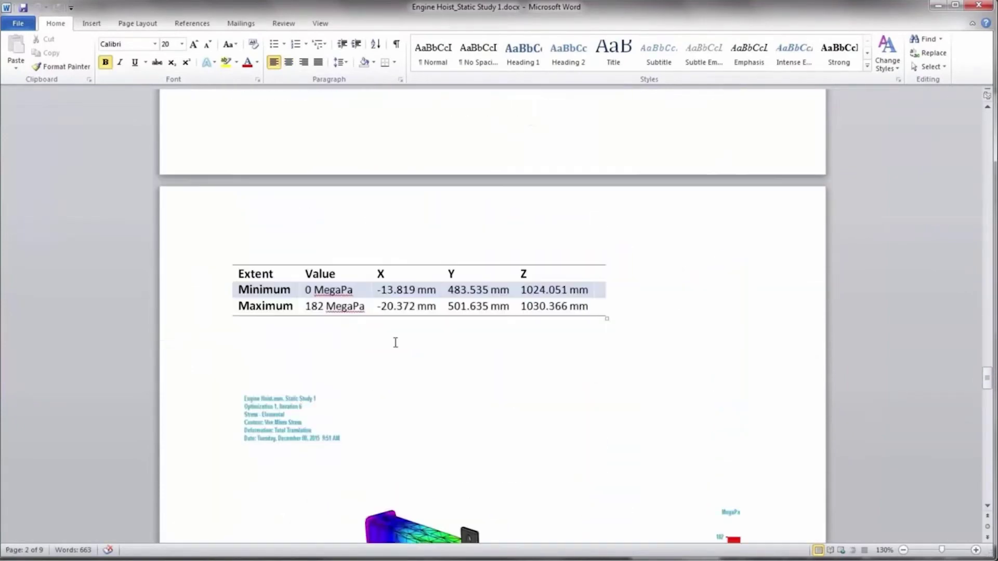
scroll(394, 347, "down", 1)
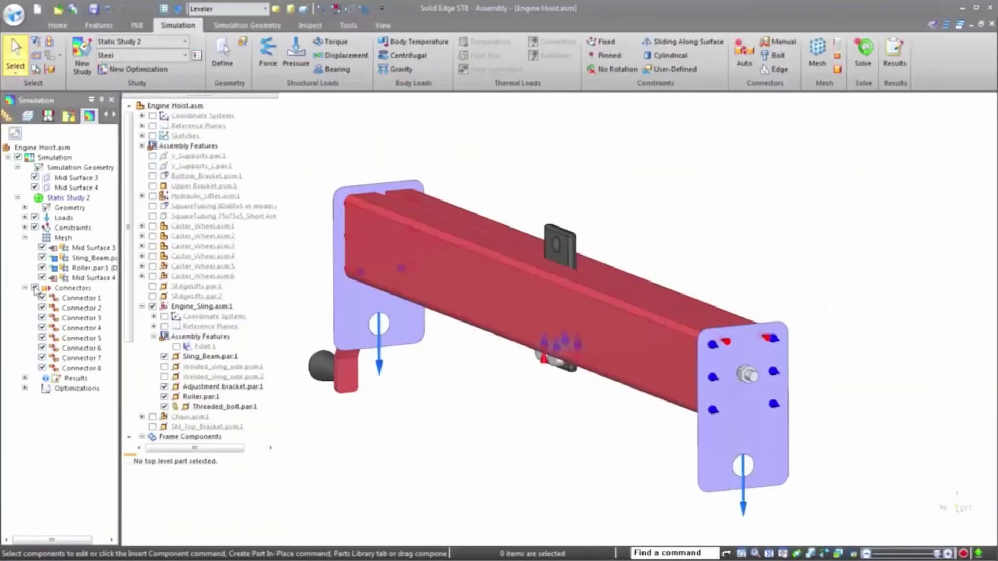
Hide the connectors, constraints and loads of Static Study 2 on the sling model
left_click(34, 288)
left_click(35, 227)
left_click(35, 217)
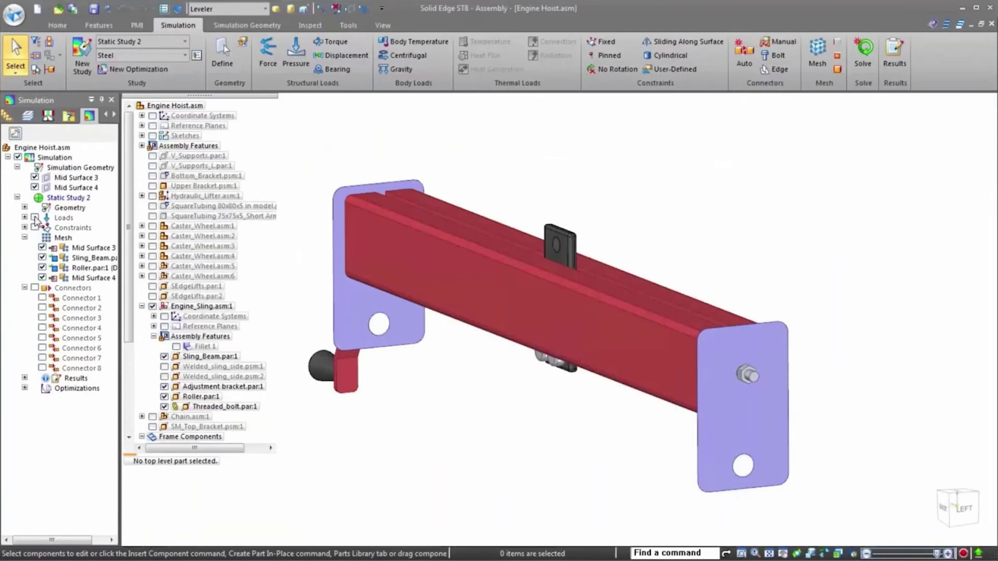
Switch the engine hoist display to the All configuration and view the complete hoist assembly
scroll(690, 274, "down", 3)
left_click(252, 11)
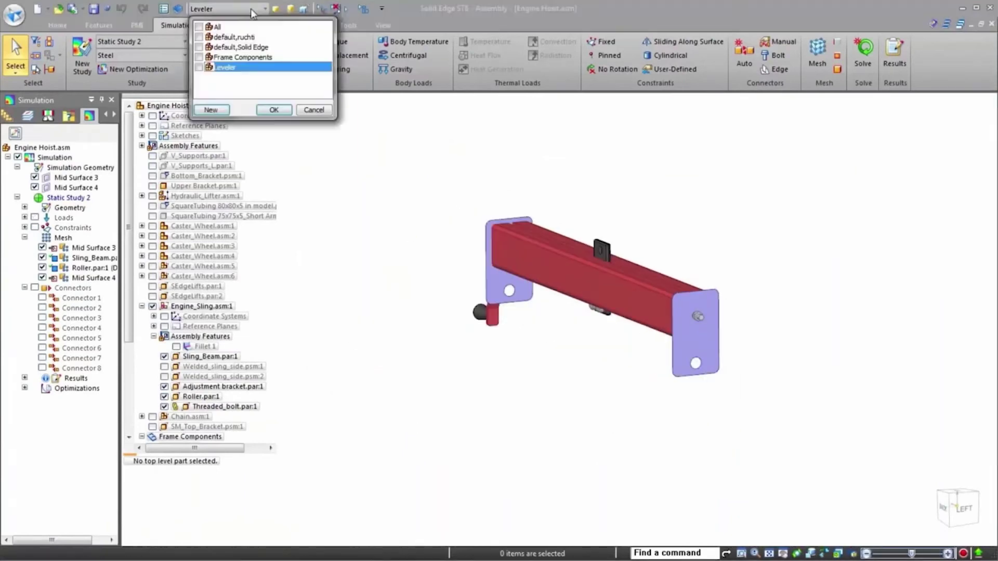
left_click(245, 27)
left_click(274, 109)
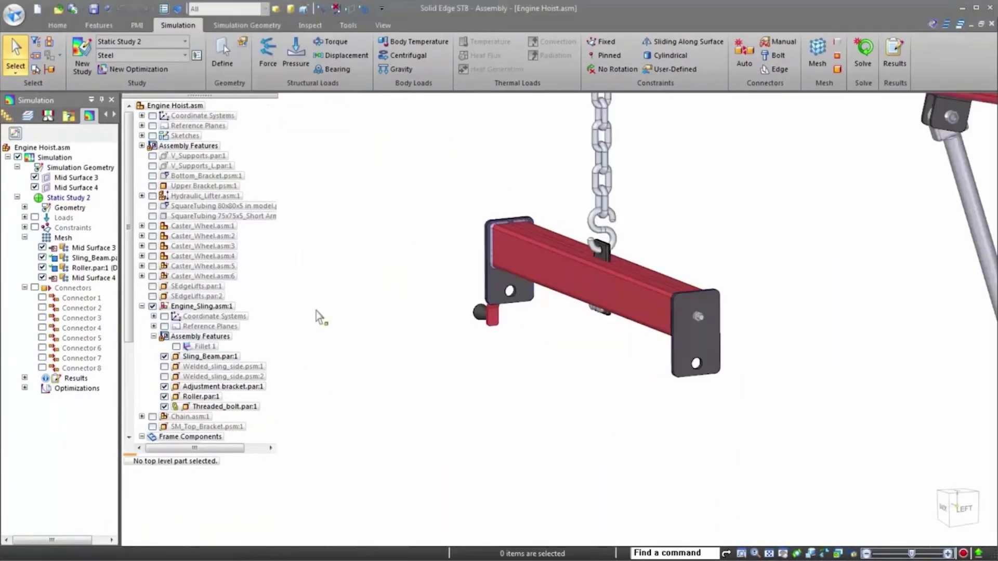
scroll(557, 255, "down", 5)
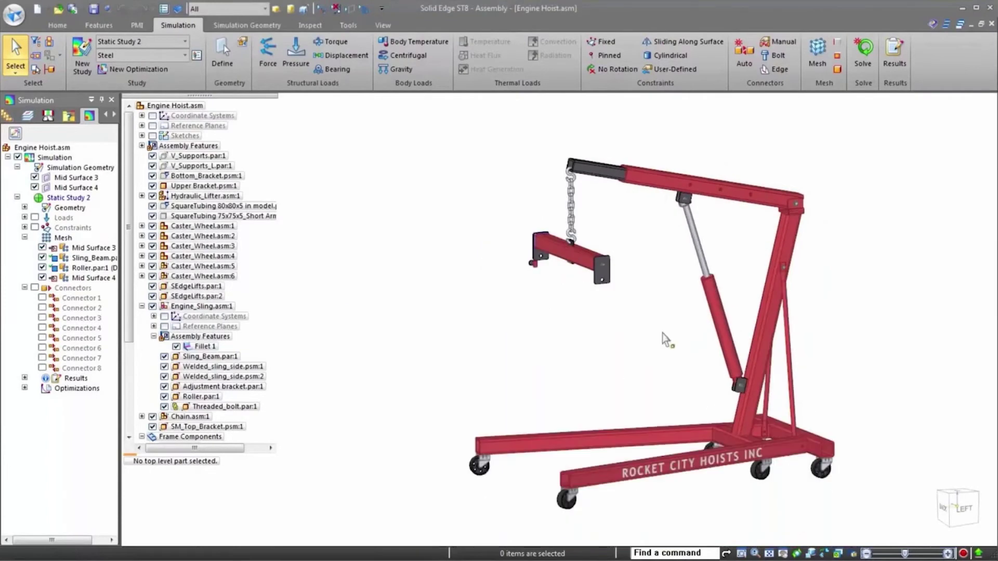
double_click(189, 20)
middle_click_drag(713, 323, 689, 394)
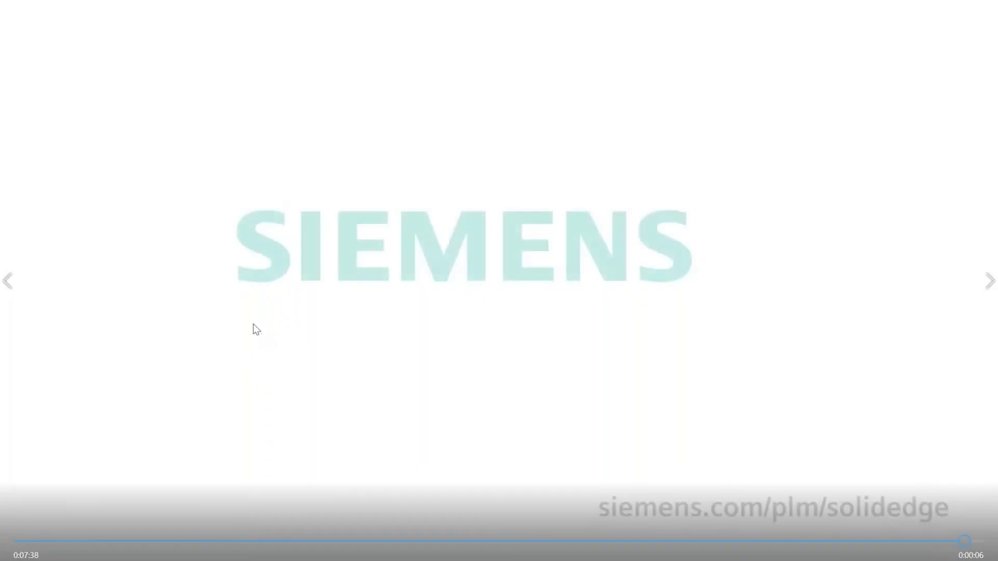
key("alt+Tab")
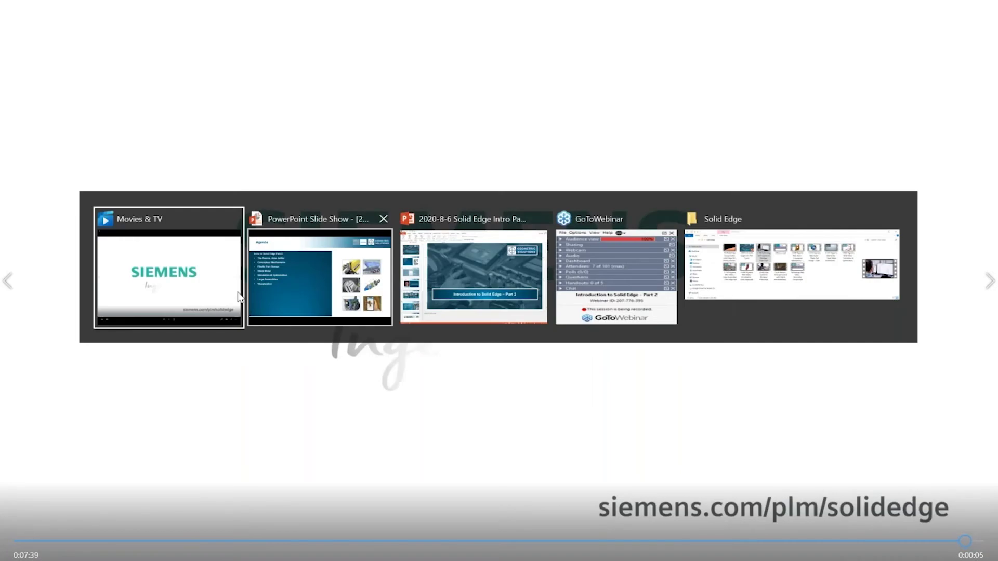
left_click(316, 289)
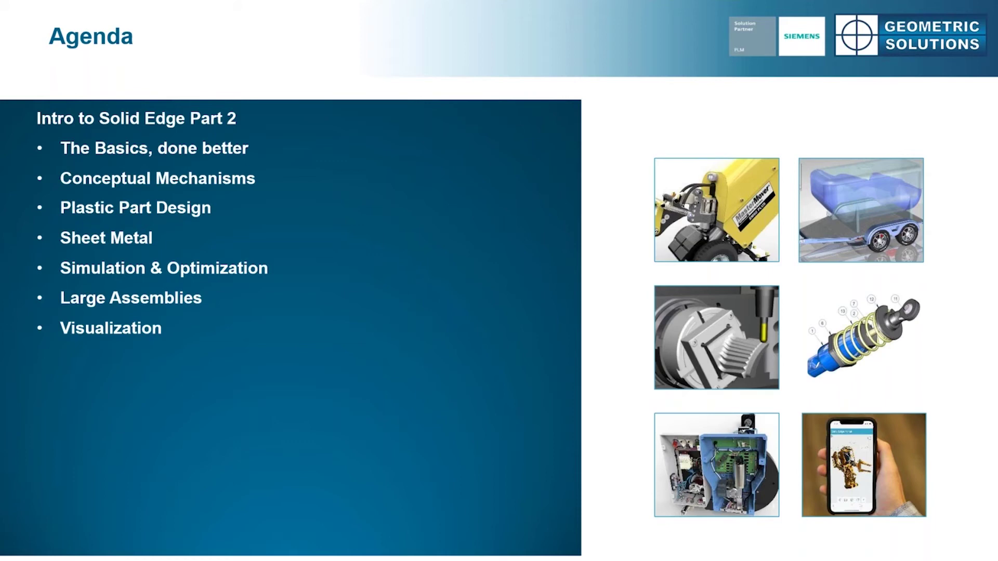
key("alt+Tab")
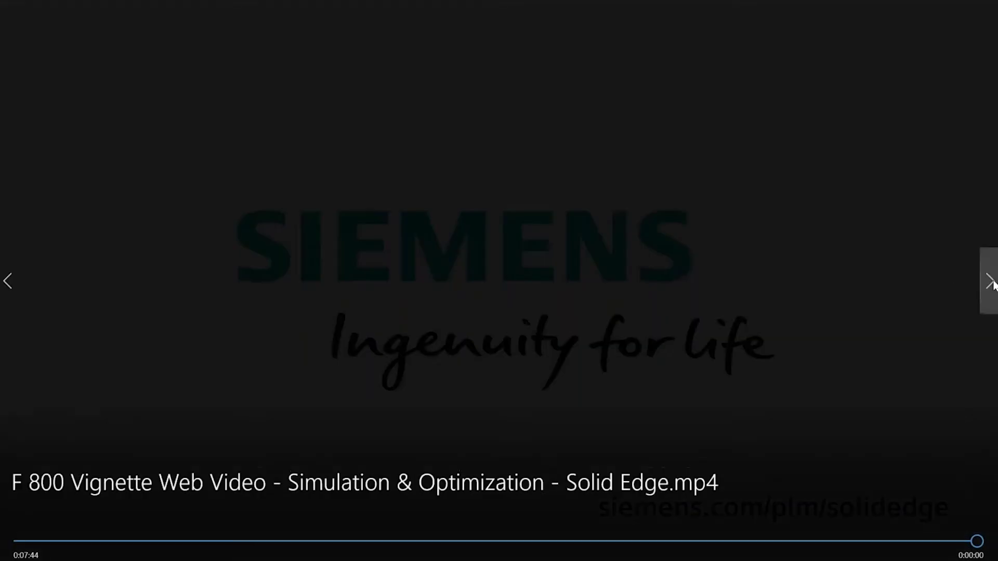
left_click(989, 282)
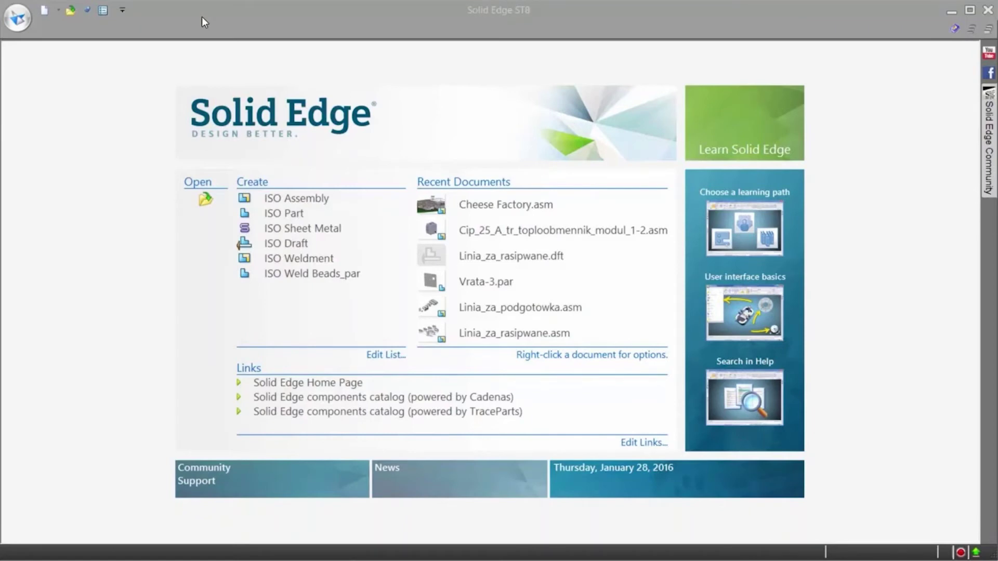
Review the Assembly Open As options, keep Auto-Select as the assembly open mode, and accept the settings
left_click(21, 19)
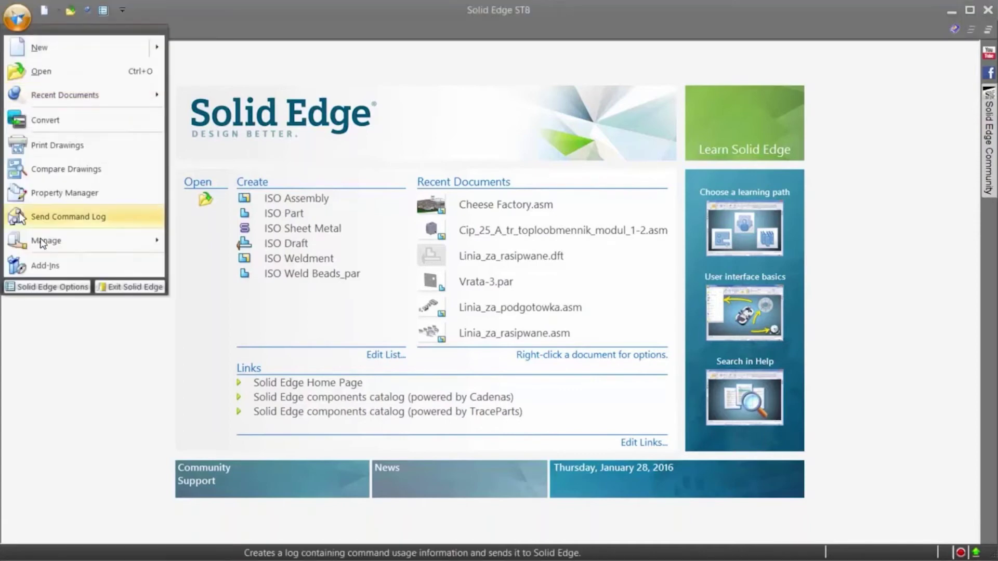
left_click(43, 287)
left_click(234, 128)
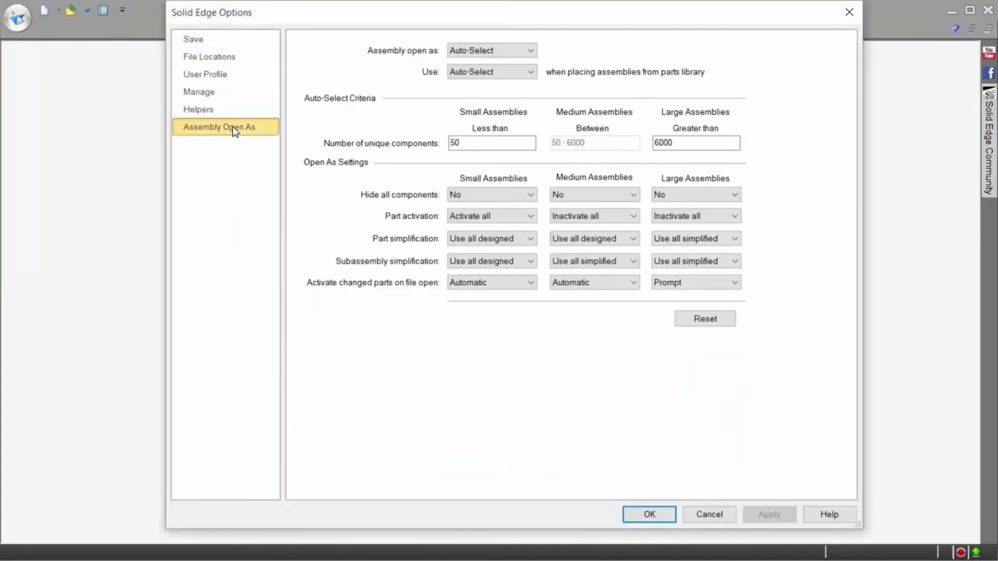
left_click(530, 51)
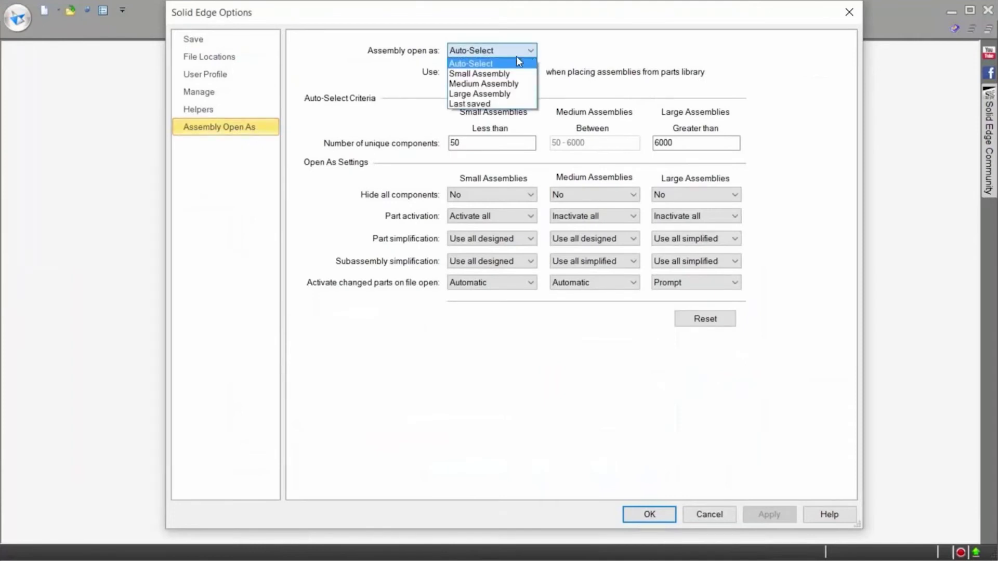
left_click(522, 64)
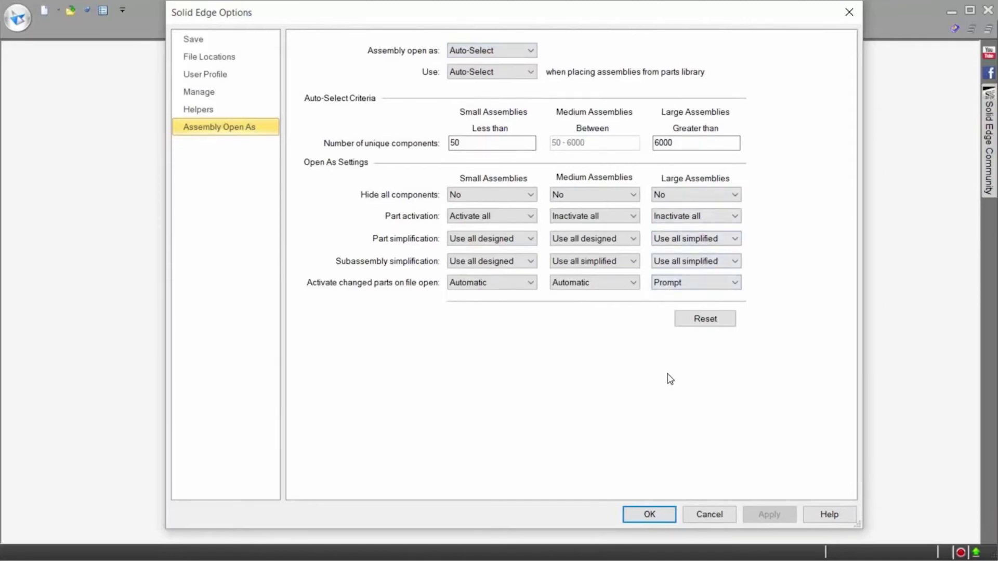
left_click(650, 514)
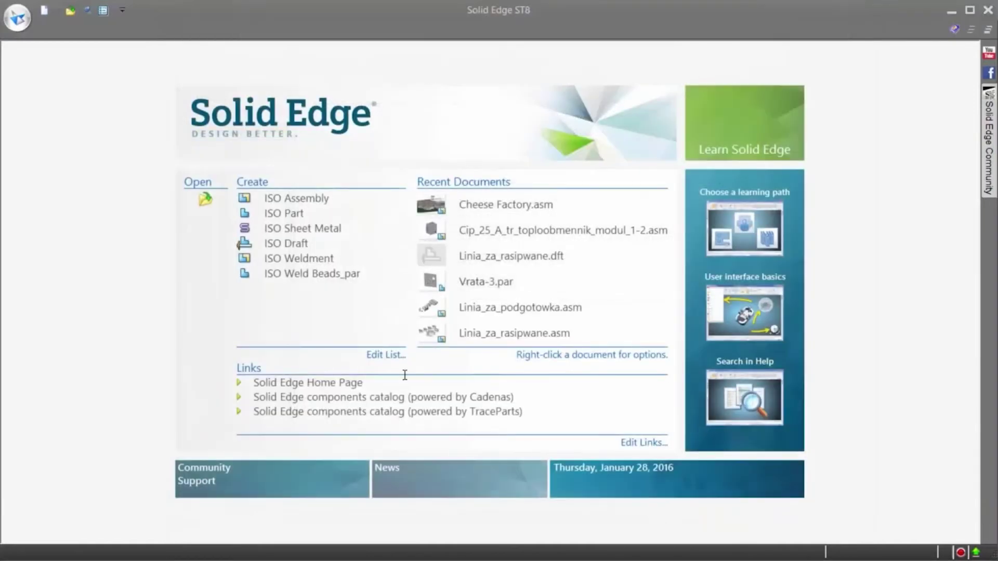
Browse to the Multivac - mir folder under Components for opening a file and filter the list to Top Level Assembly documents
left_click(207, 203)
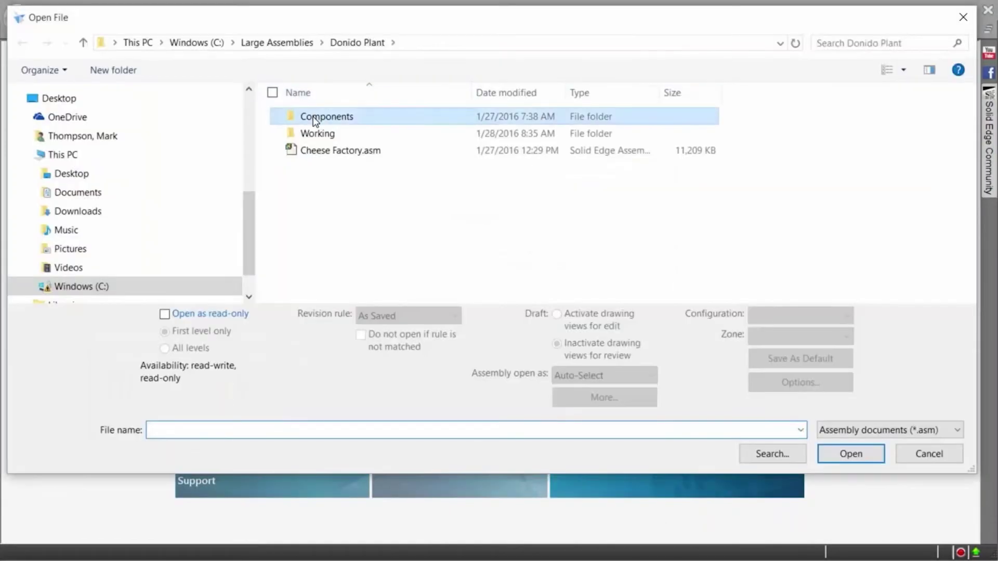
double_click(323, 116)
double_click(330, 270)
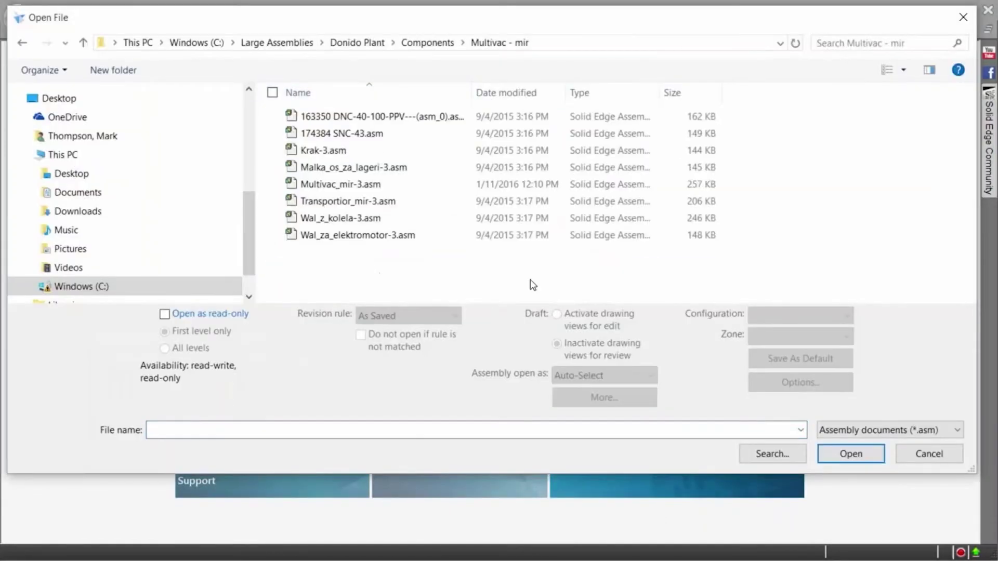
left_click(891, 428)
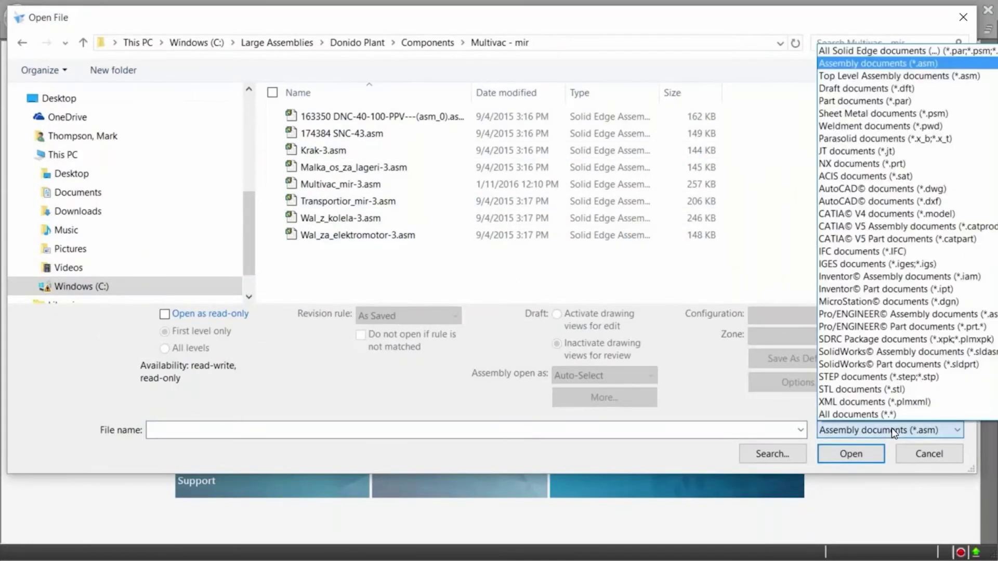
left_click(888, 78)
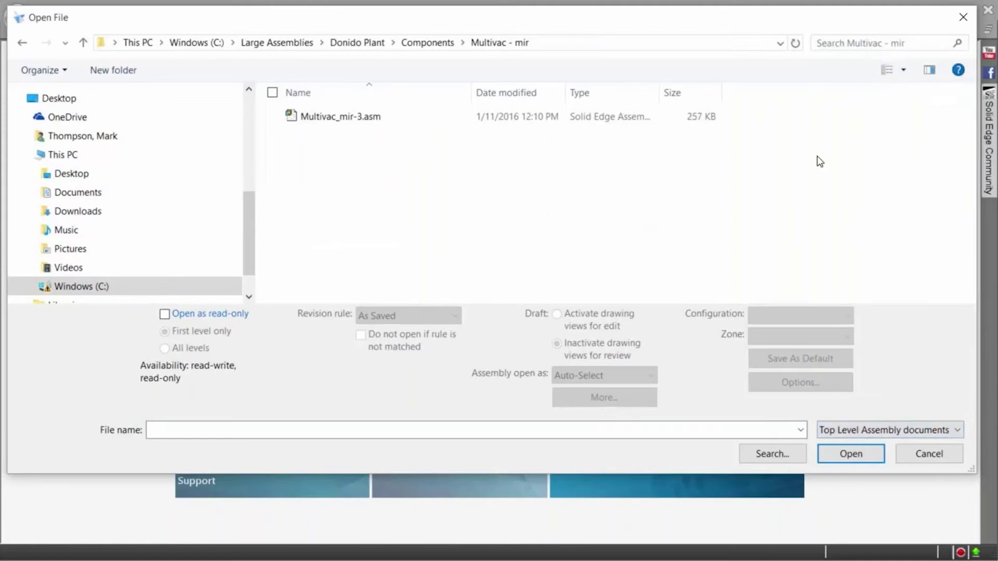
Open Cheese Factory.asm from the Donido Plant folder with Assembly open as Auto-Select
left_click(364, 43)
left_click(333, 150)
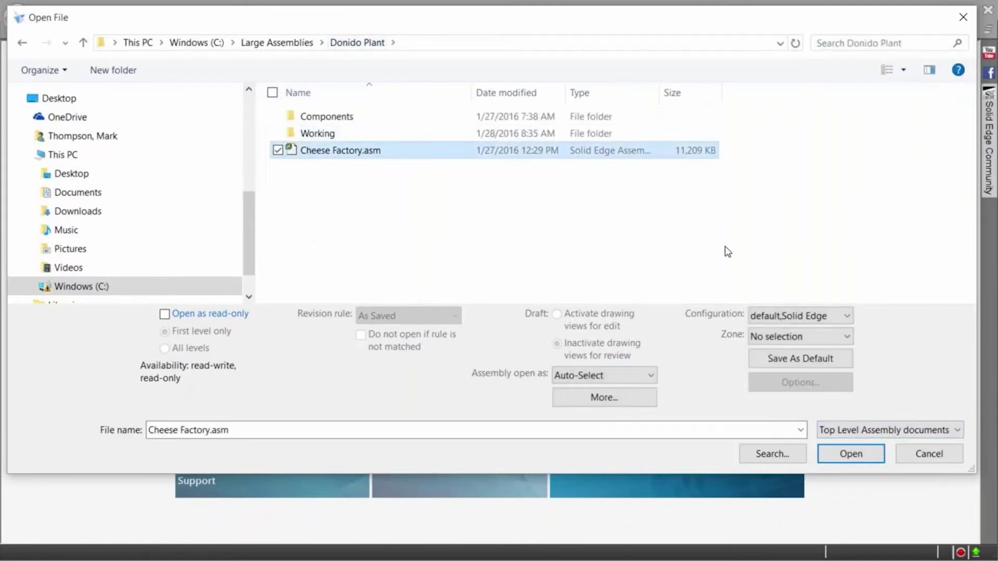
left_click(859, 455)
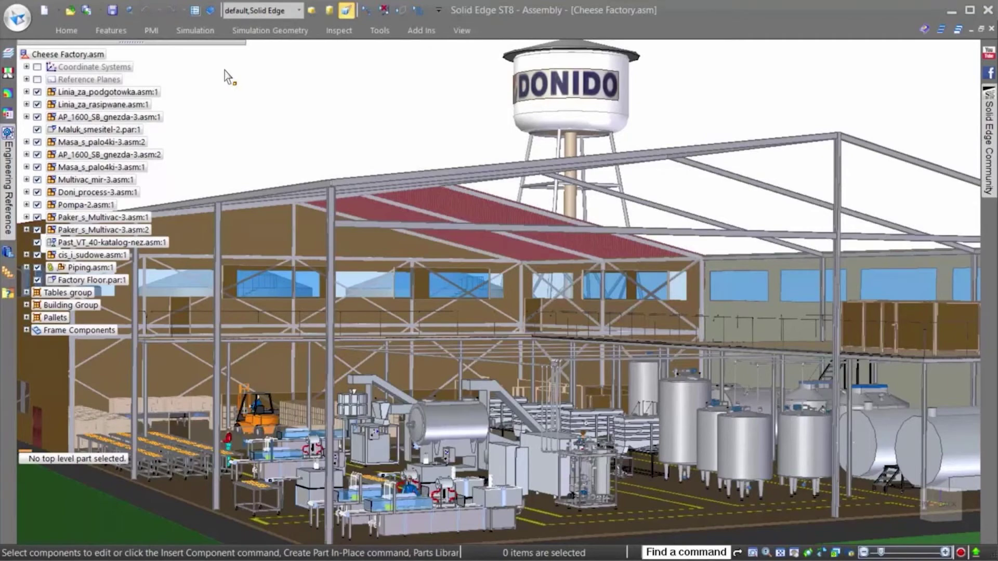
Select all parts in the cheese factory by size, smaller than and equal to part size 3
left_click(70, 32)
left_click(107, 84)
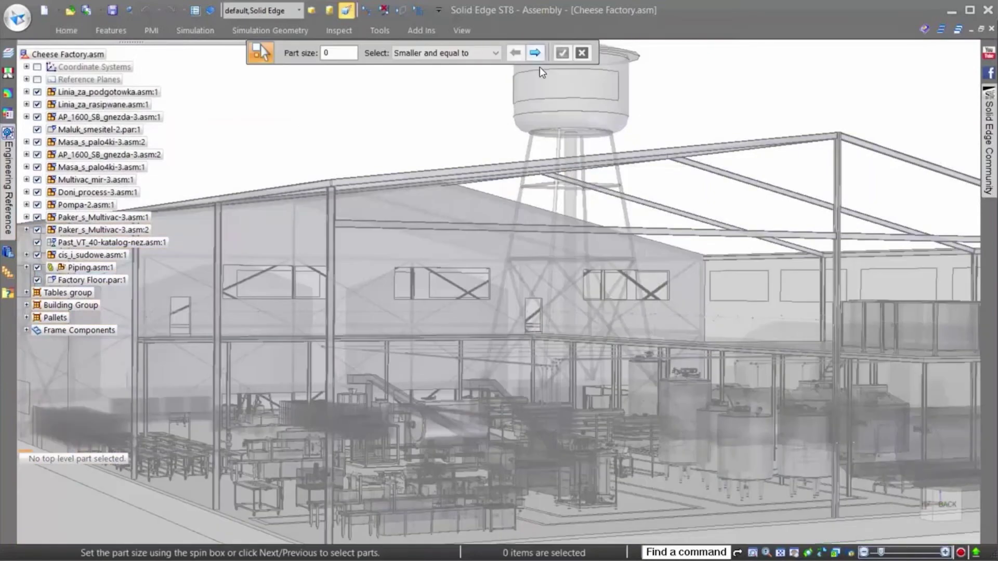
left_click(536, 53)
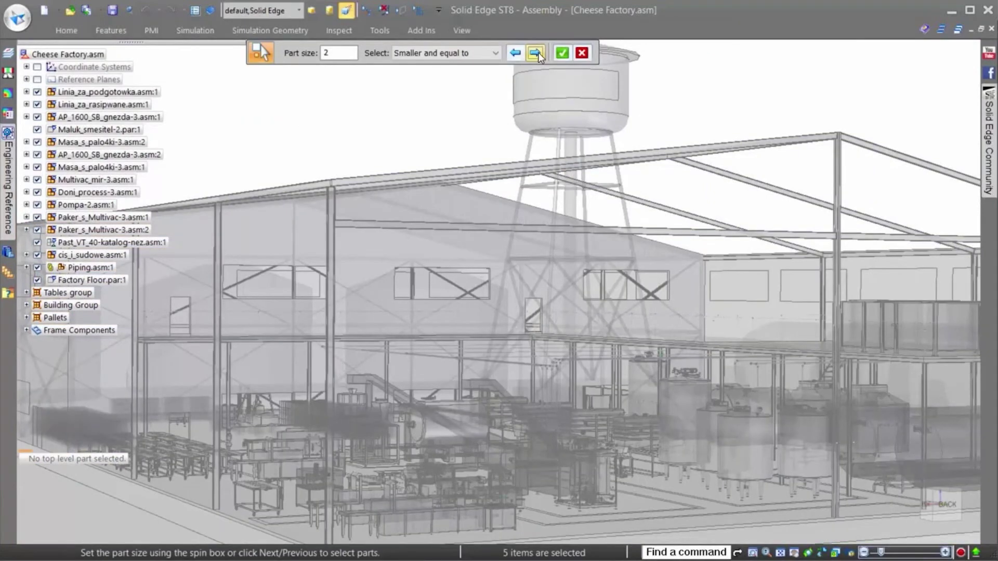
left_click(535, 53)
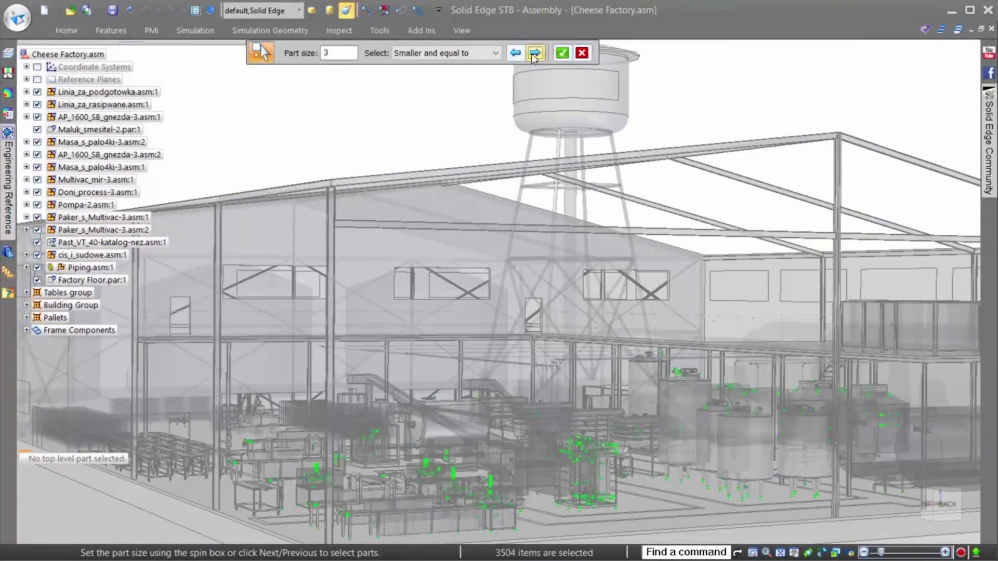
left_click(516, 53)
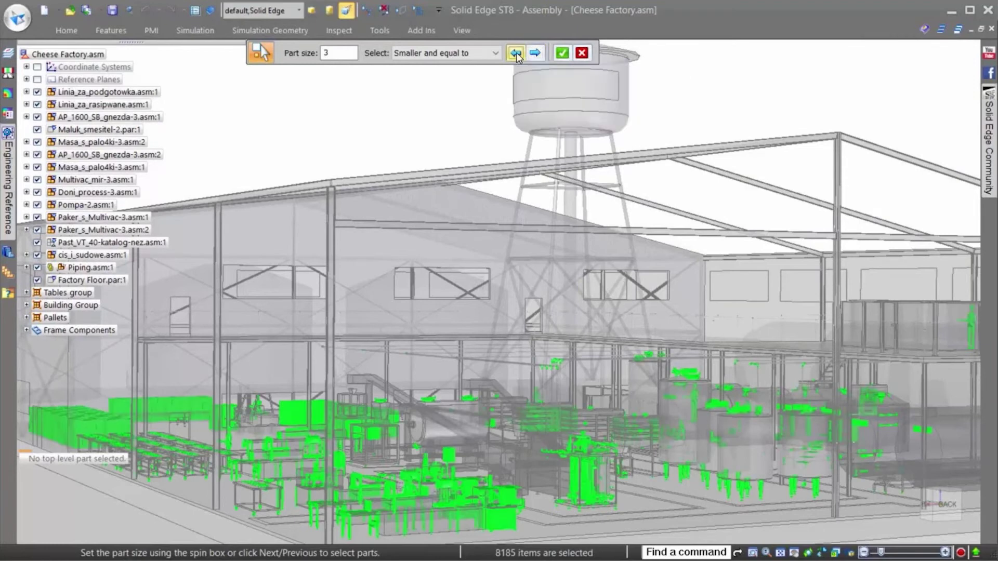
left_click(564, 54)
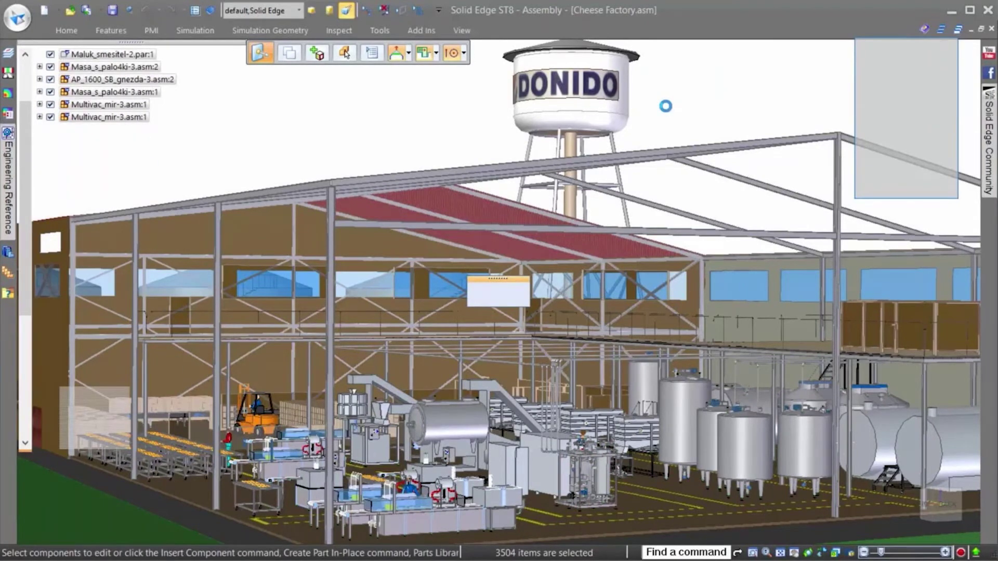
Hide the selected small parts and collapse Doni_process-3.asm in the assembly tree
right_click(668, 107)
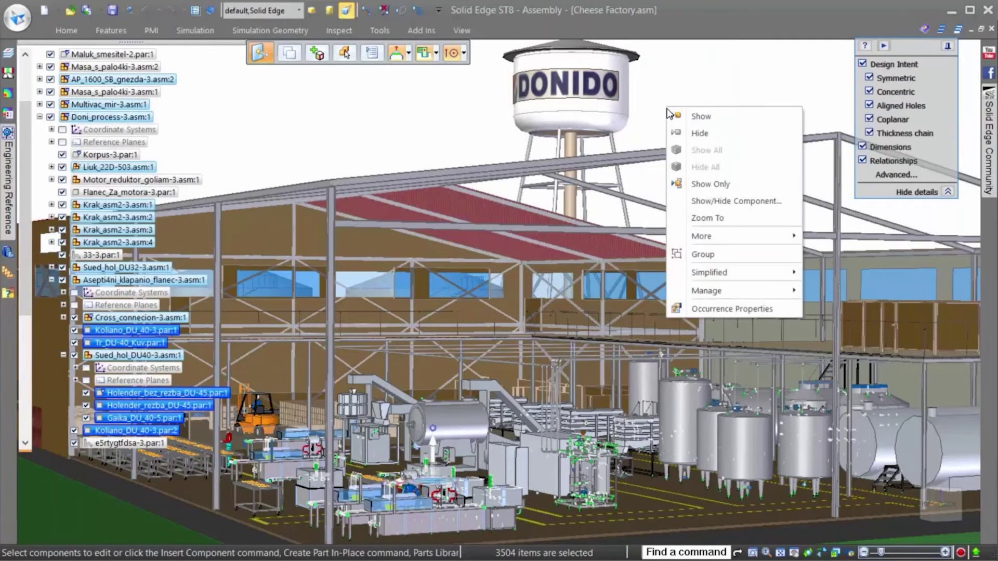
left_click(688, 134)
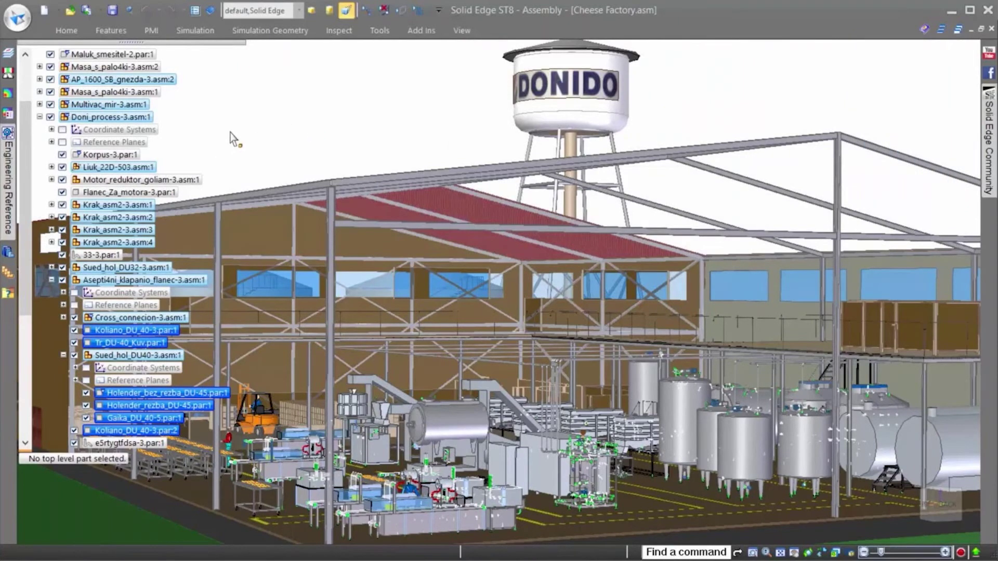
left_click(39, 117)
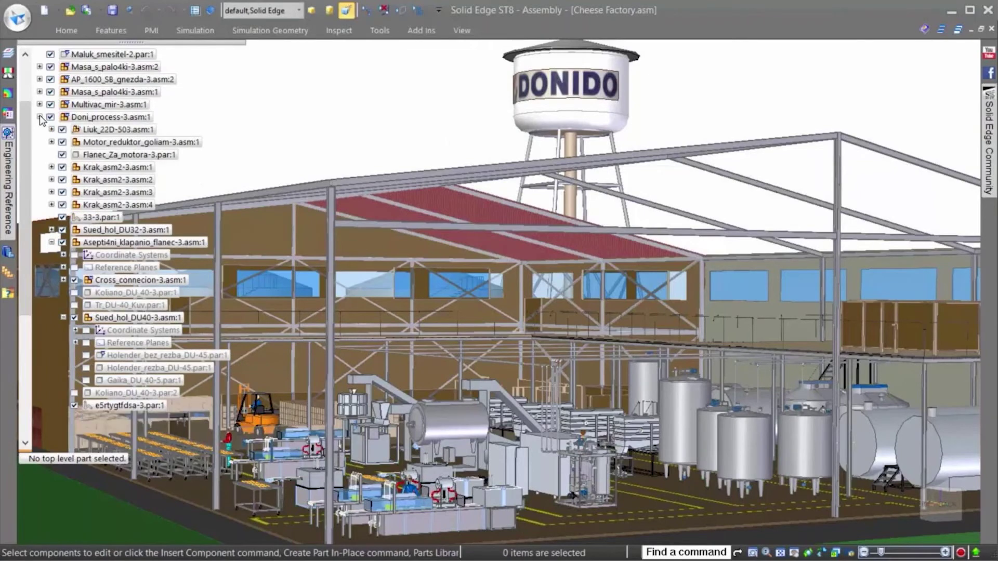
Apply the snapshot settings to the display of the cheese factory assembly
left_click(63, 29)
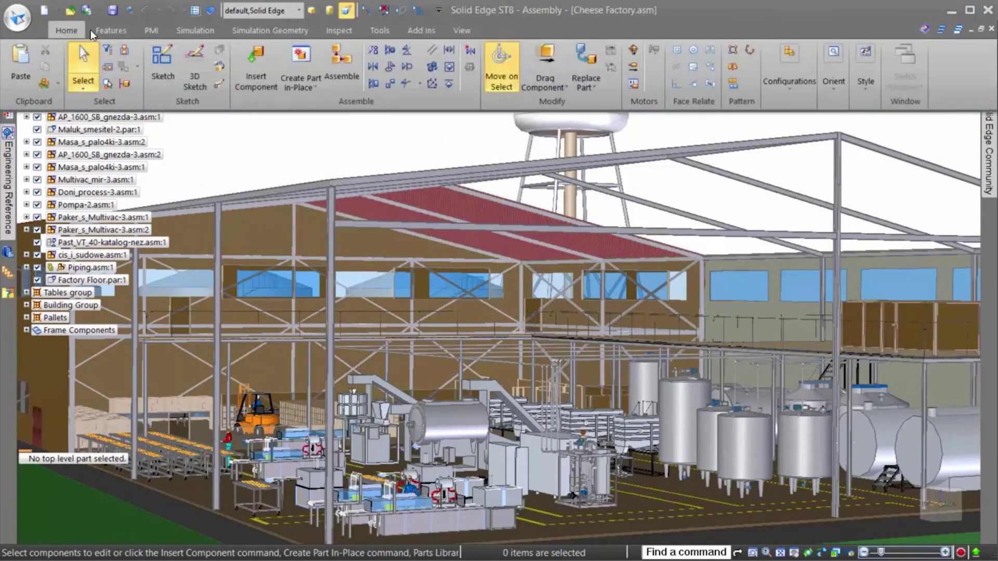
left_click(790, 93)
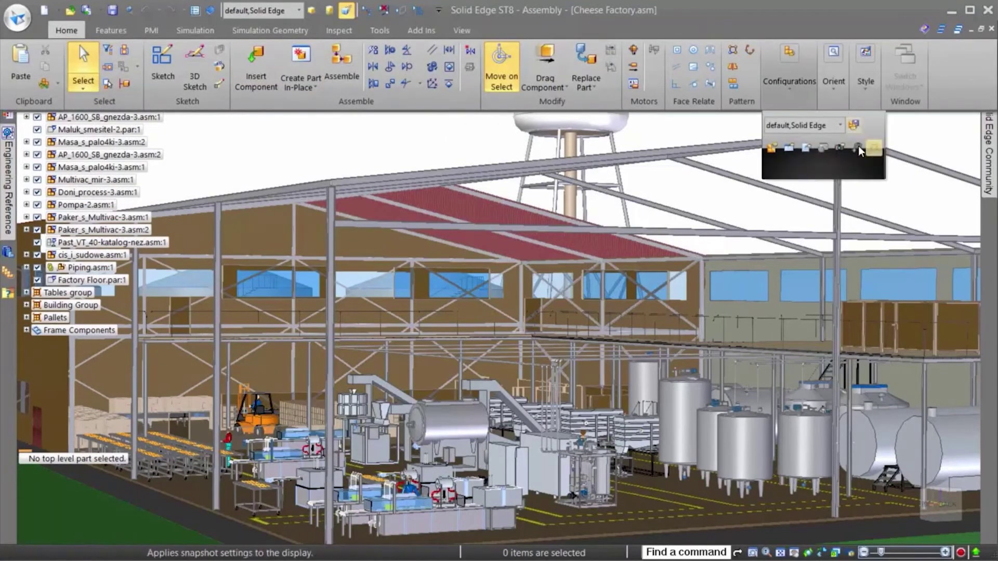
left_click(876, 150)
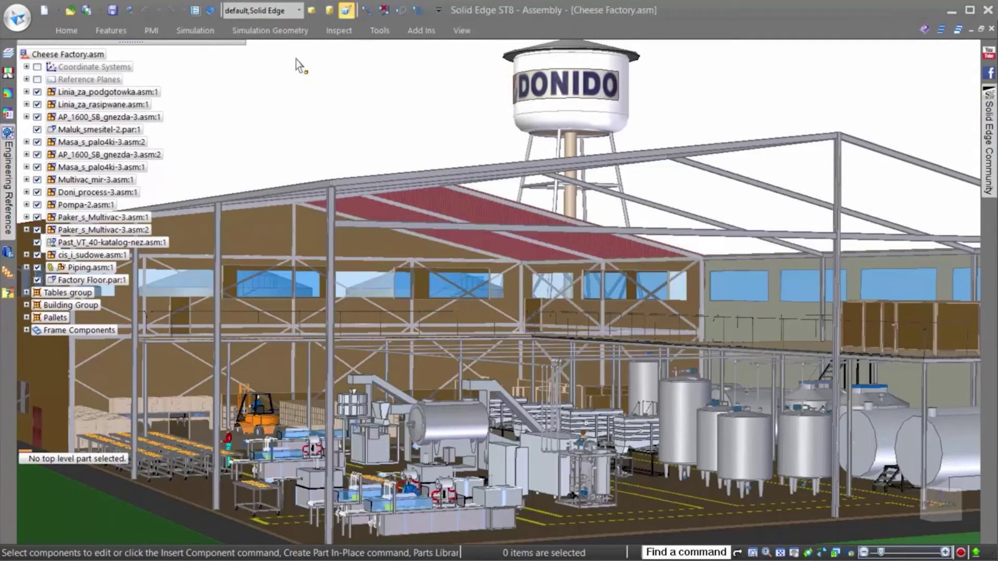
Switch the cheese factory display to the Floor Layout configuration and view the equipment up close
left_click(299, 10)
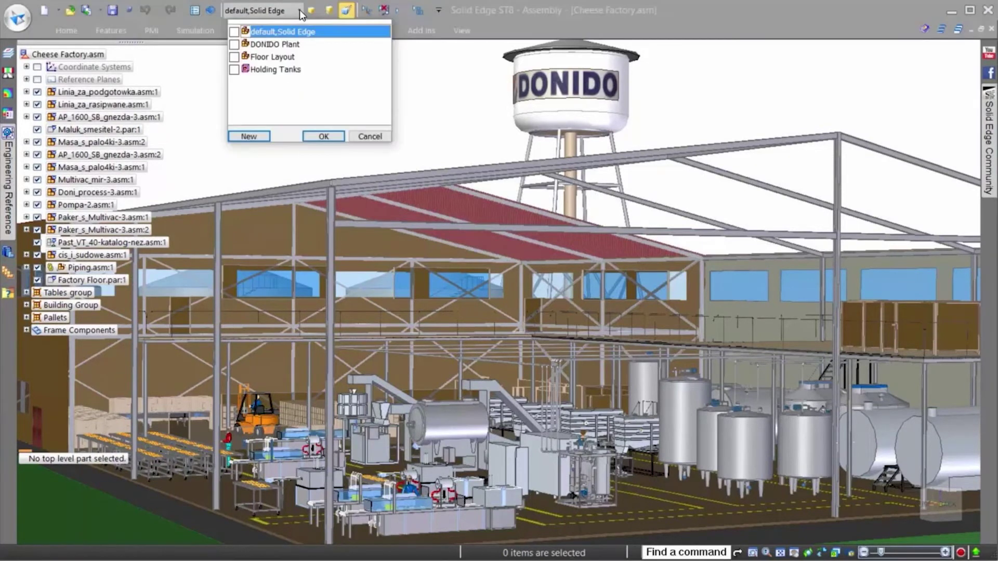
left_click(268, 58)
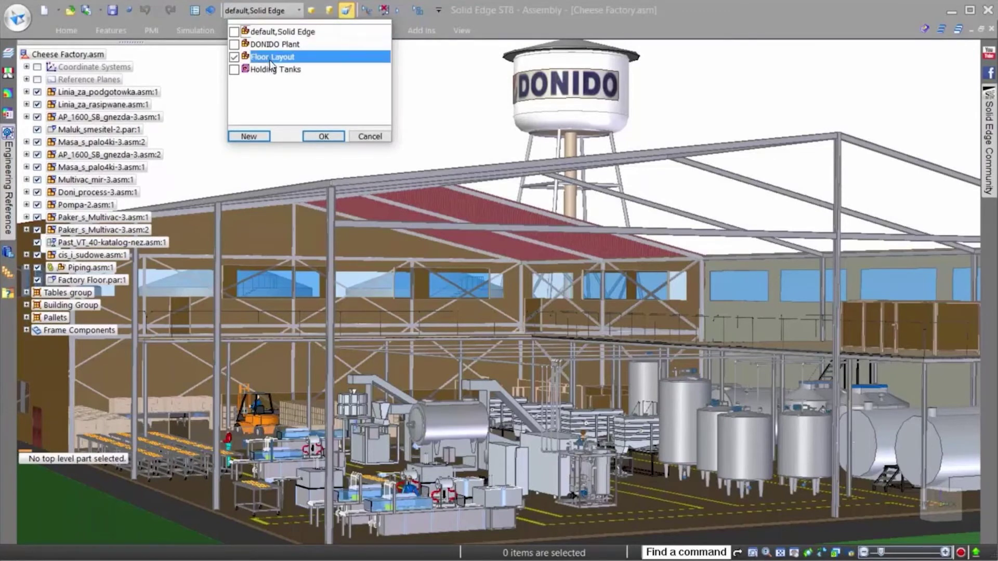
left_click(323, 137)
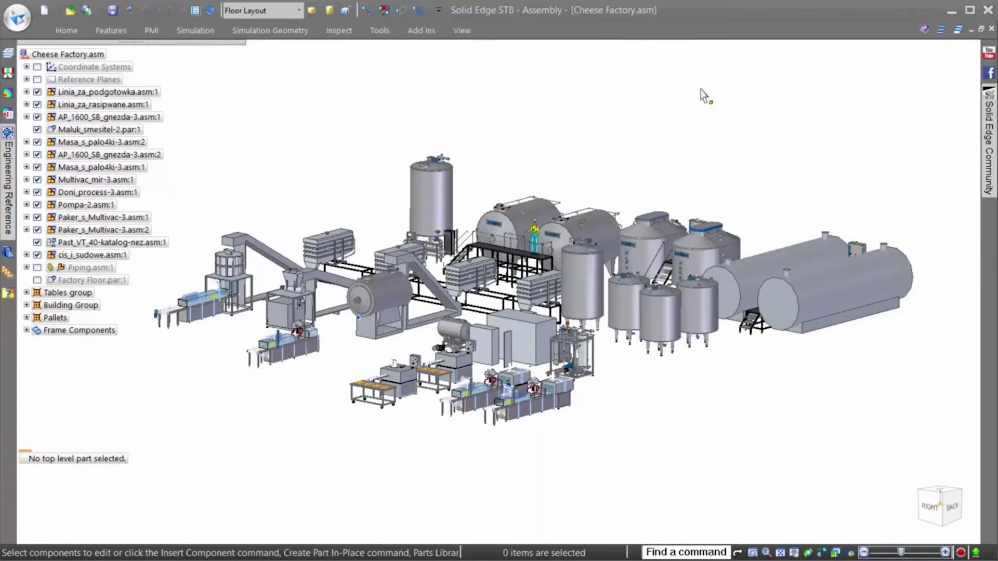
scroll(665, 70, "up", 5)
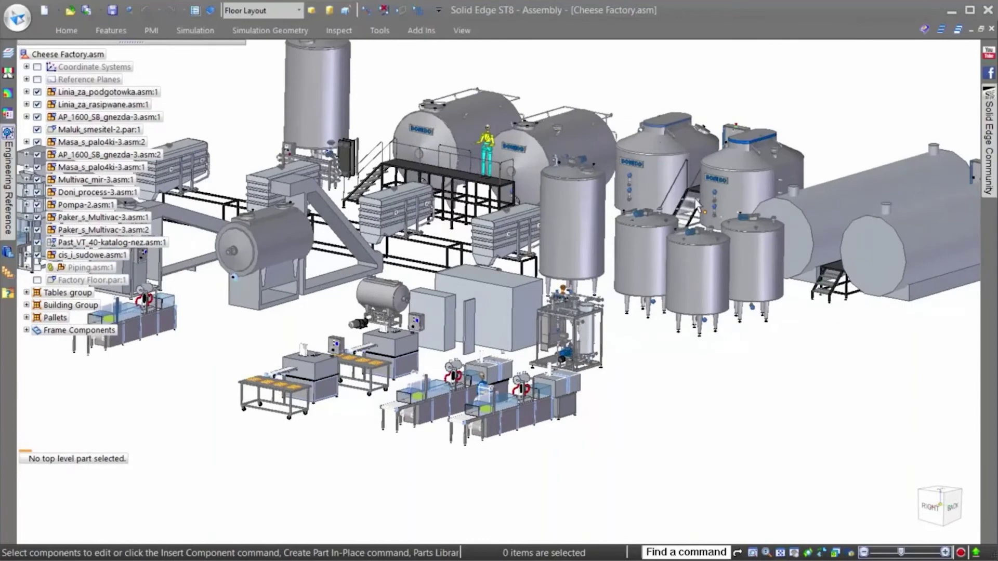
scroll(760, 394, "up", 5)
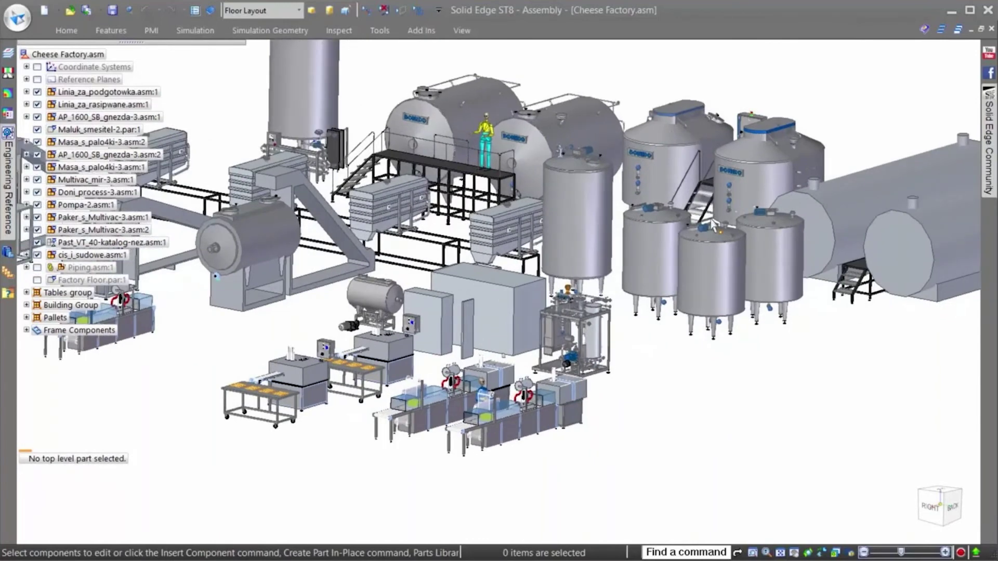
Switch the Cip_25_A_tr_toploobmennik_modul_1-2 assembly to simplified mode and start modelling its simplified representation
scroll(756, 394, "up", 5)
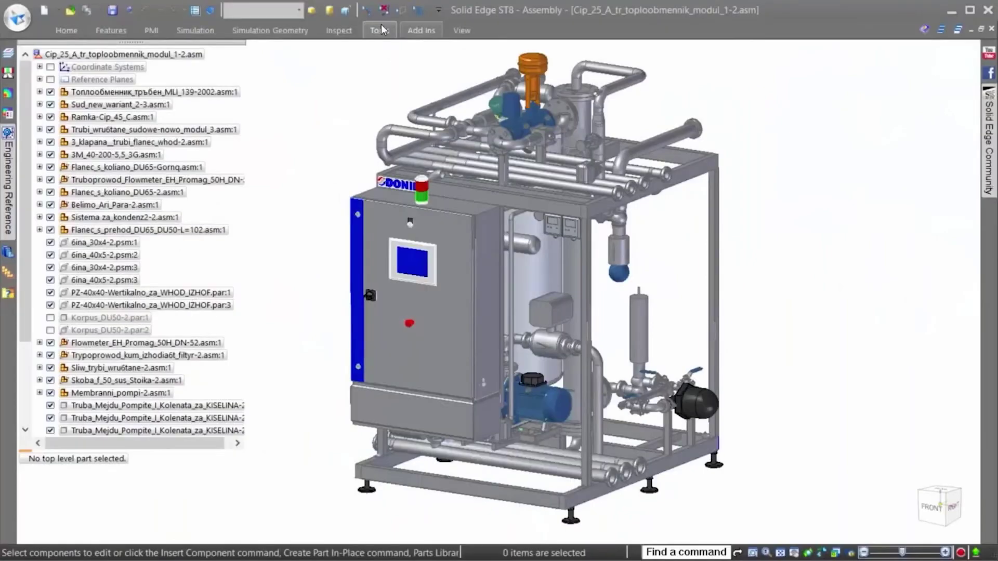
left_click(379, 30)
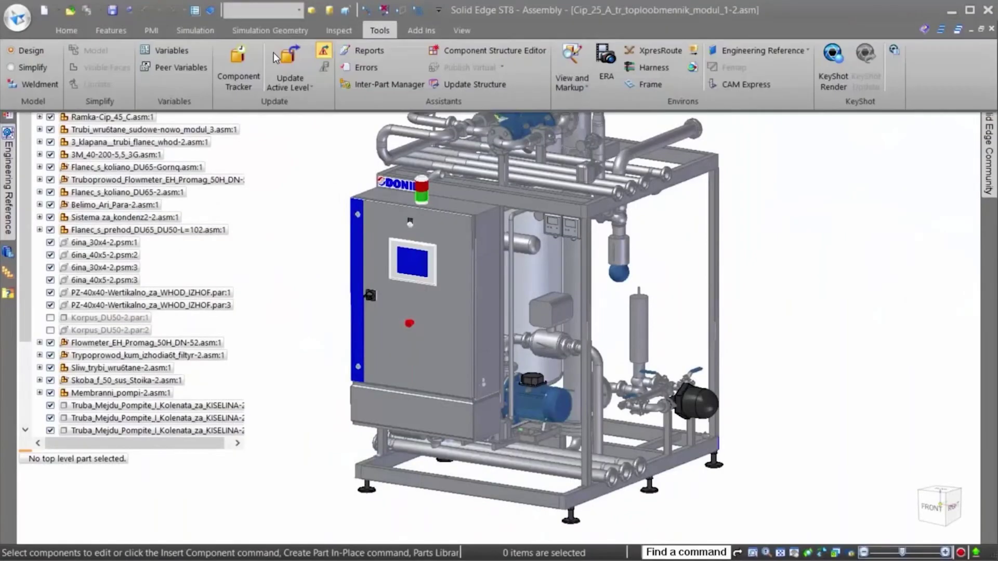
left_click(32, 69)
left_click(380, 31)
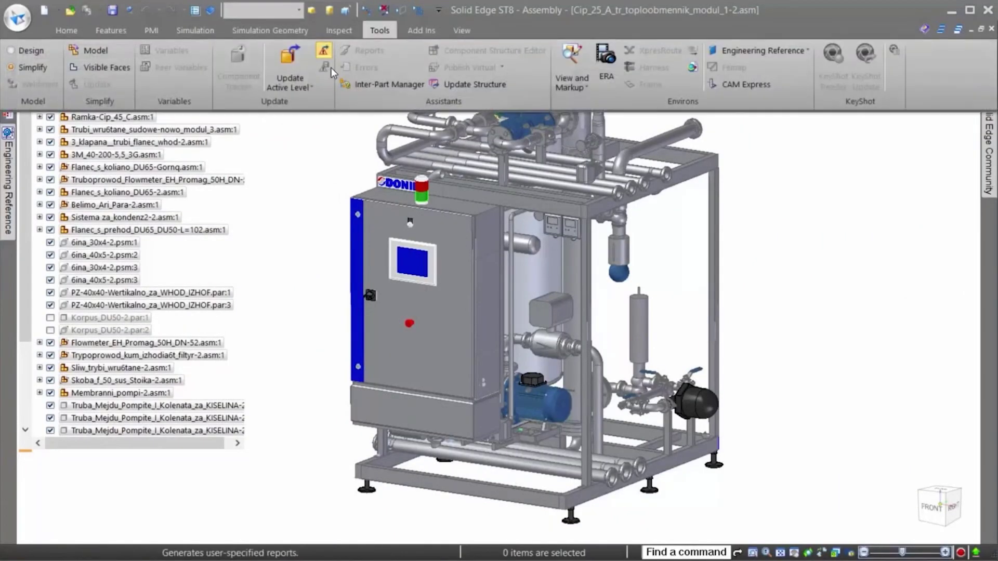
left_click(103, 54)
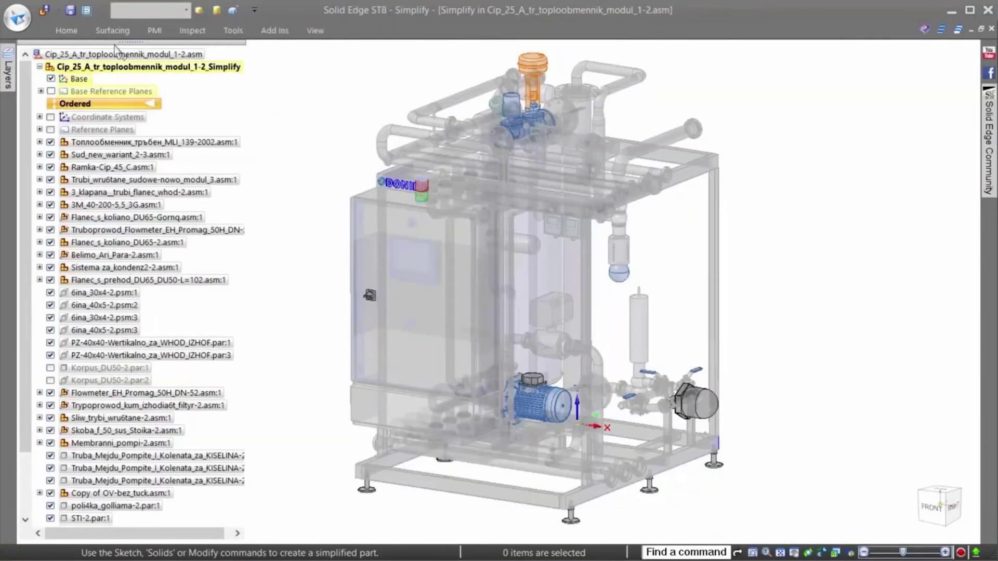
left_click(64, 31)
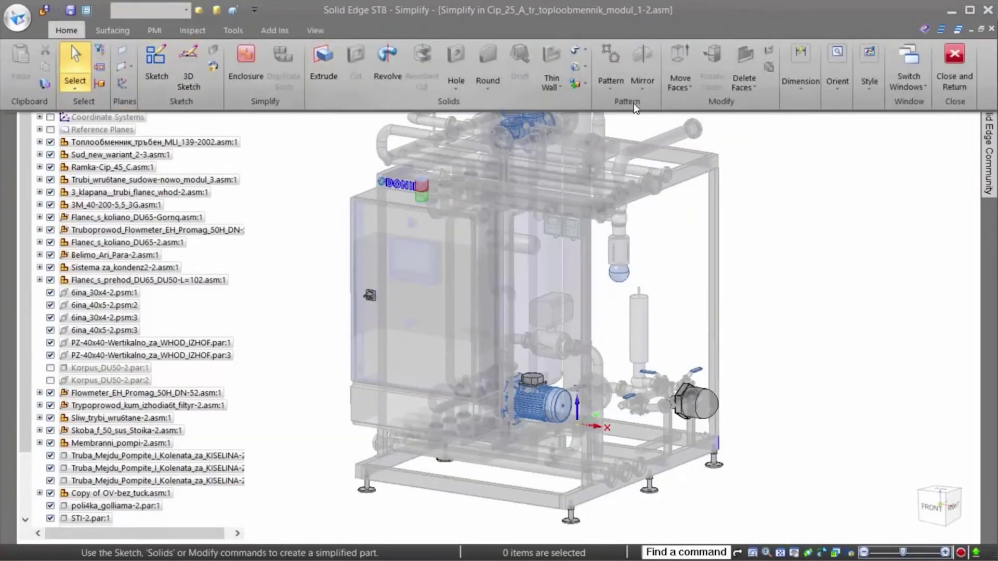
left_click(811, 226)
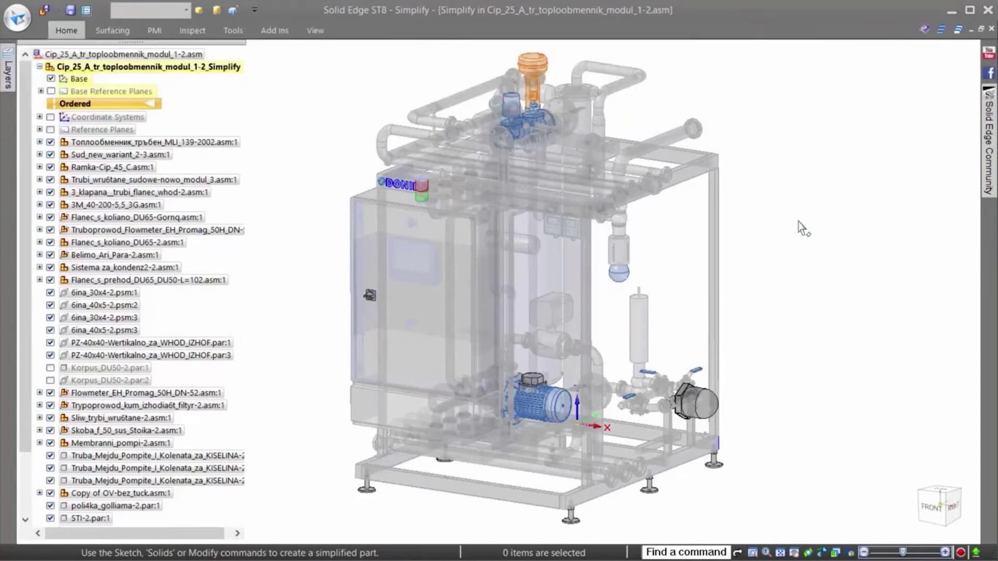
Create a box enclosure bounded by the base frame members and the upper pipe, oriented to the Top (XY) plane
right_click(768, 216)
left_click(764, 183)
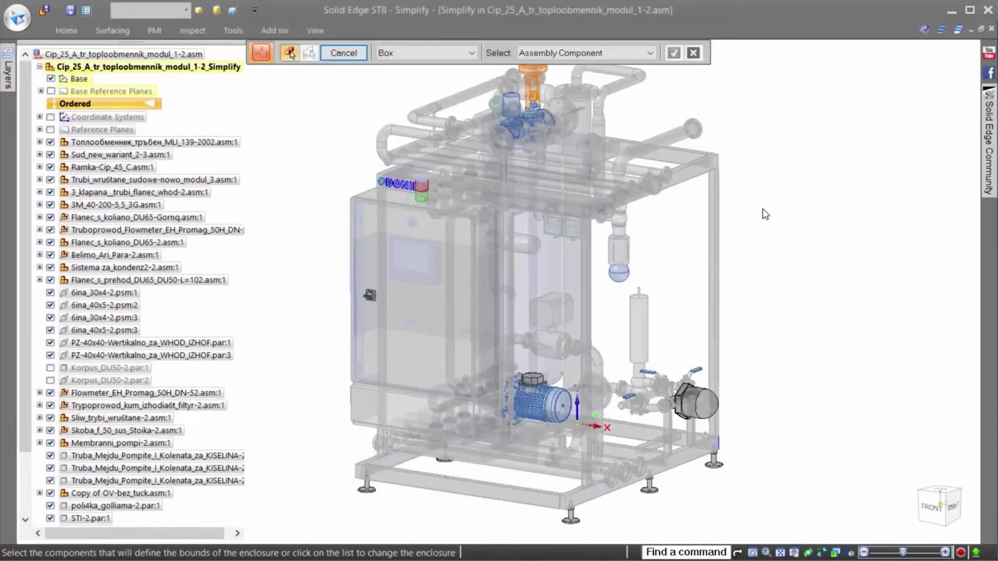
left_click(464, 488)
left_click(399, 460)
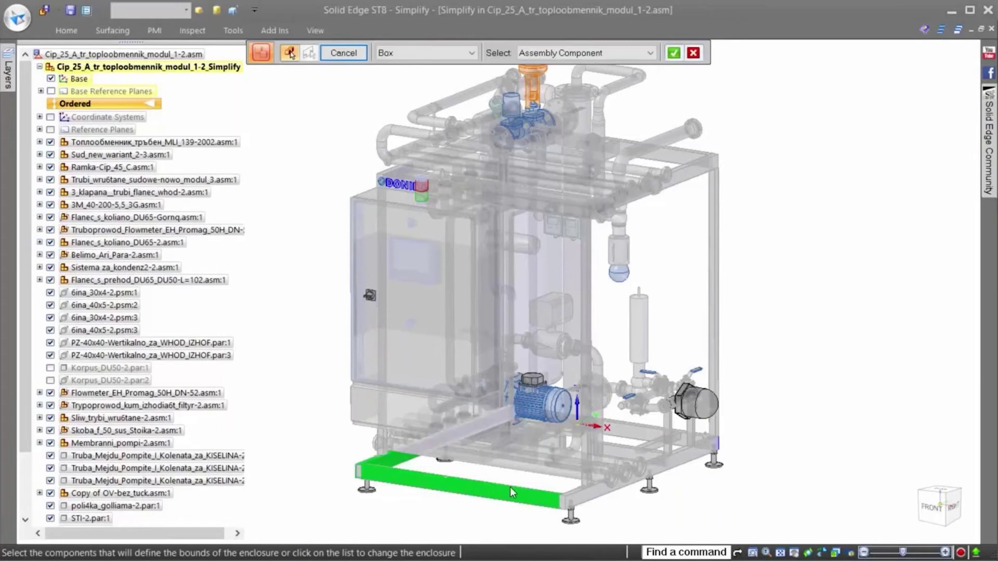
left_click(453, 93)
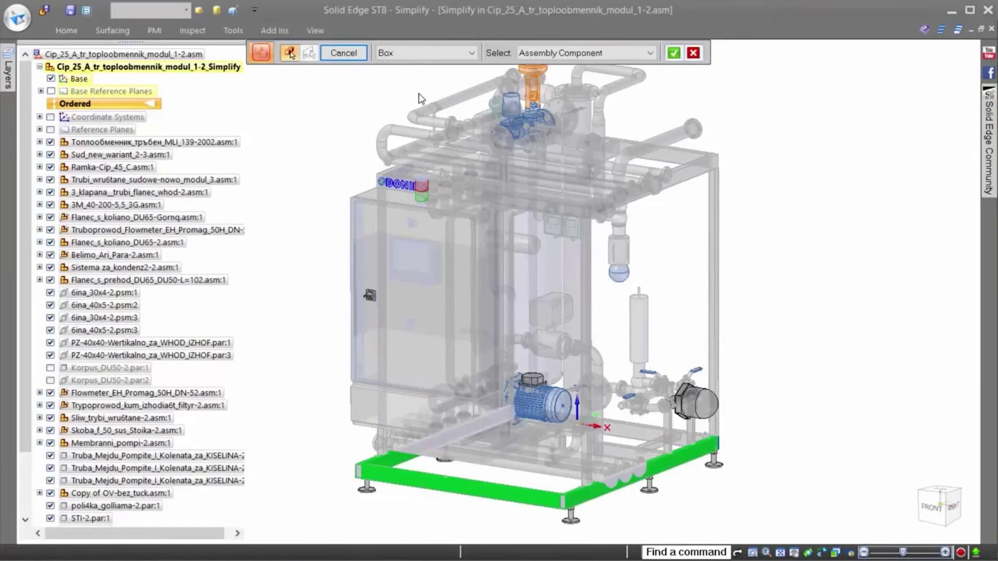
right_click(334, 97)
left_click(40, 91)
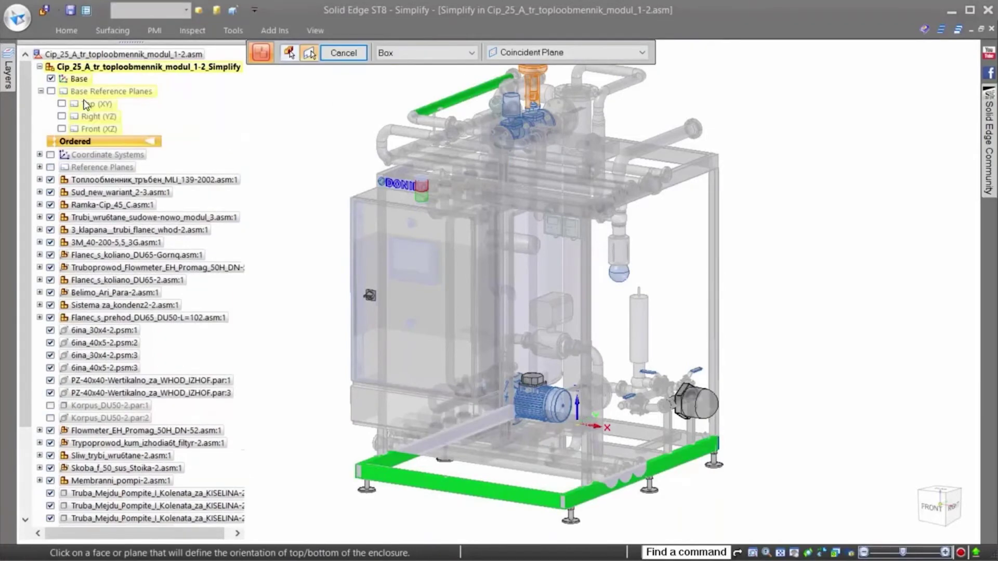
left_click(87, 105)
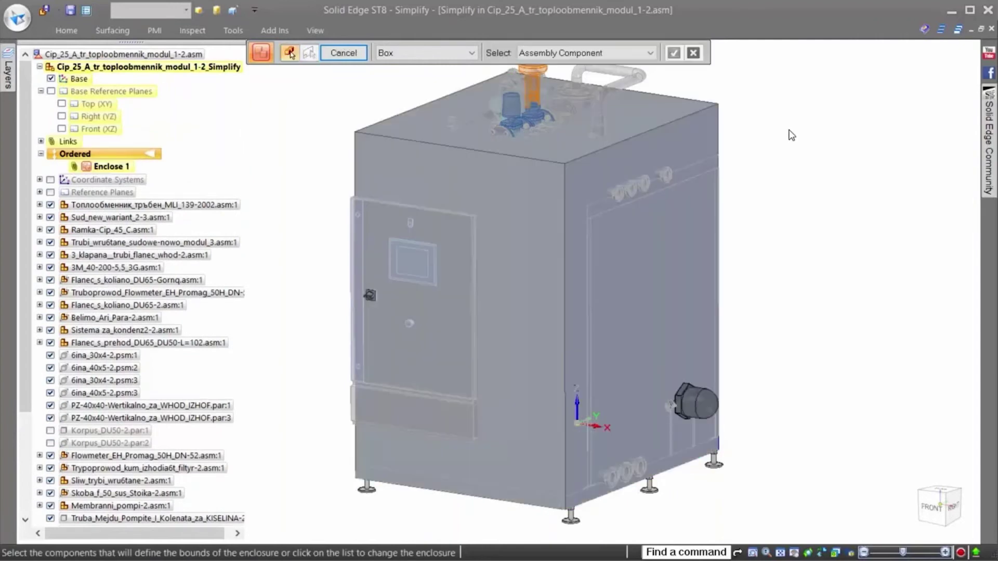
Add an Inside Cylinder enclosure around the orange valve on top of the module
scroll(789, 130, "up", 5)
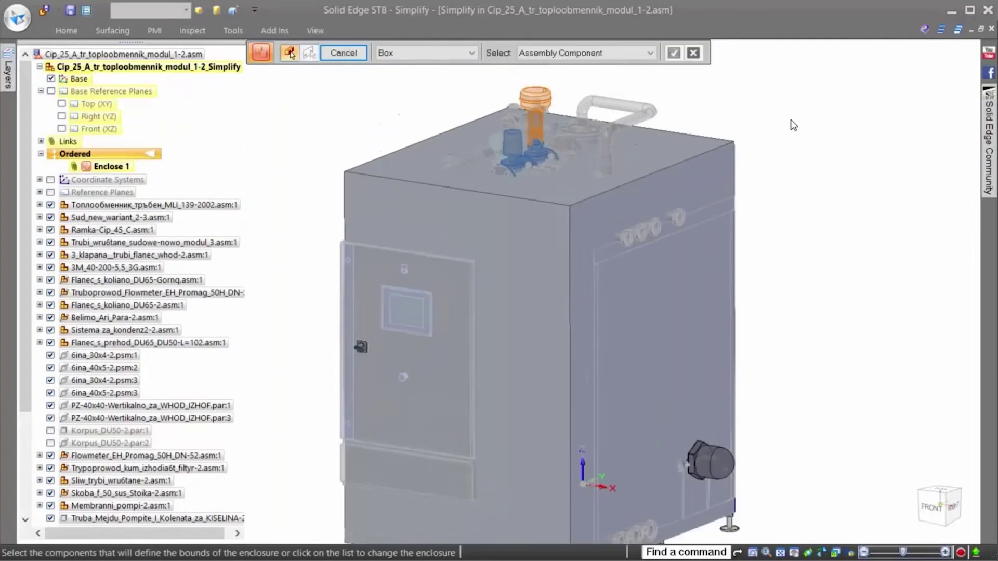
middle_click_drag(797, 120, 818, 102)
left_click(468, 53)
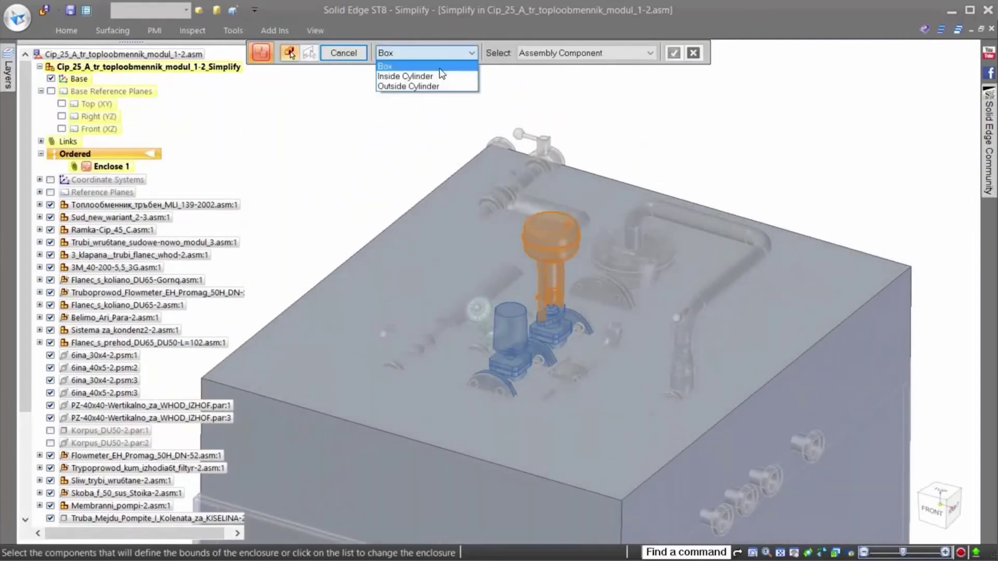
left_click(432, 74)
left_click(561, 241)
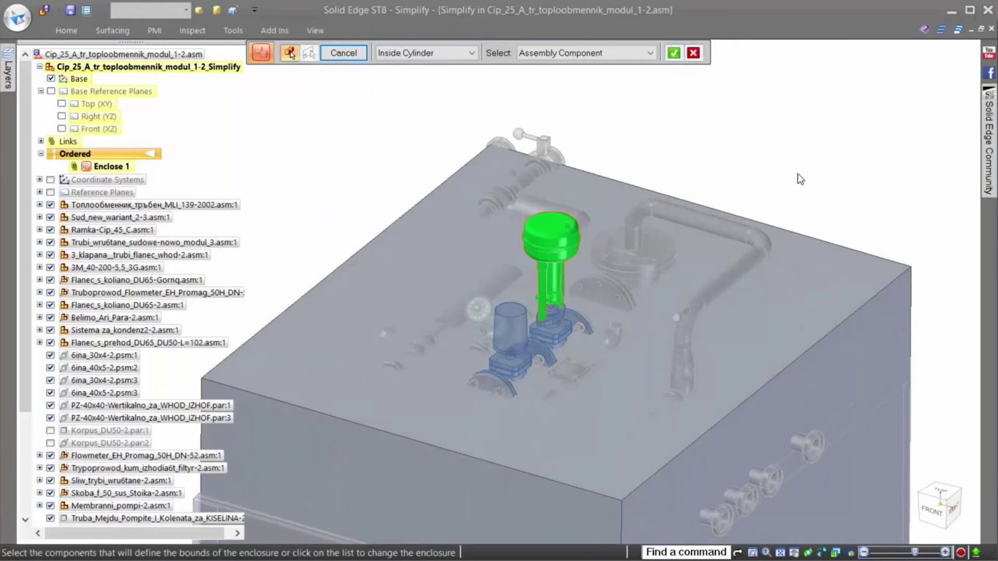
right_click(798, 180)
left_click(794, 258)
Duplicate the cylindrical foot enclosure body onto all matching occurrences of the foot under the frame
middle_click_drag(860, 134, 858, 133)
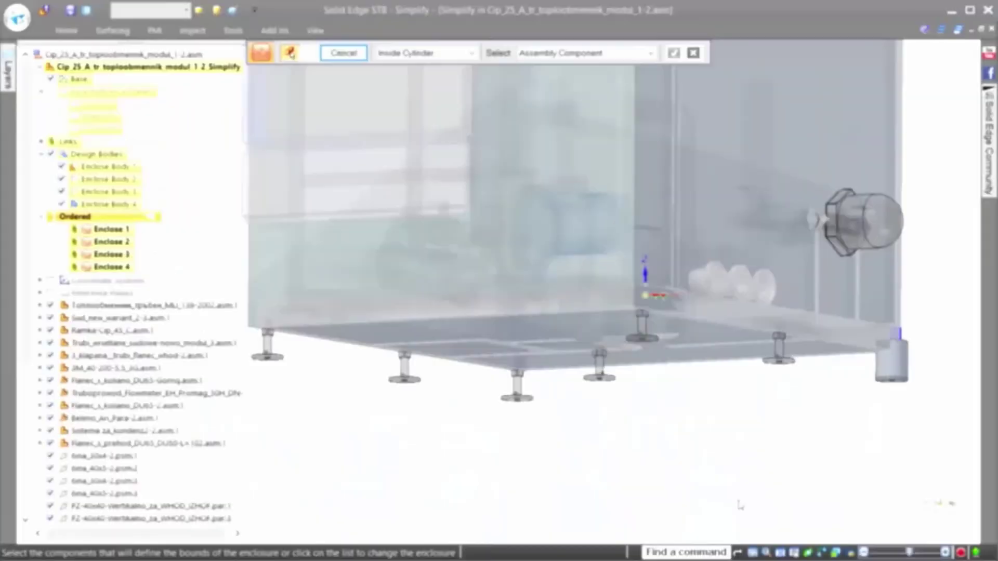
right_click(740, 502)
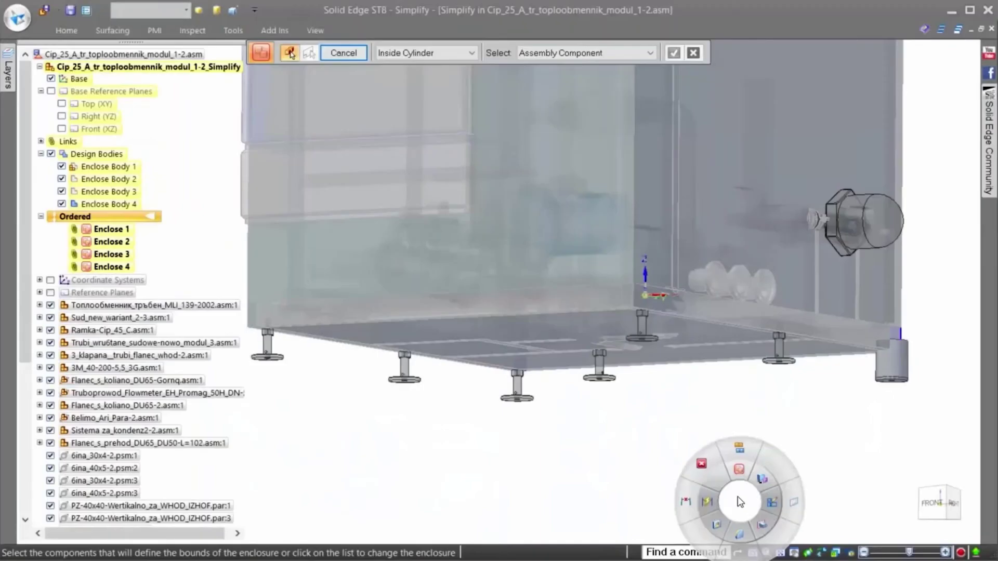
left_click(738, 452)
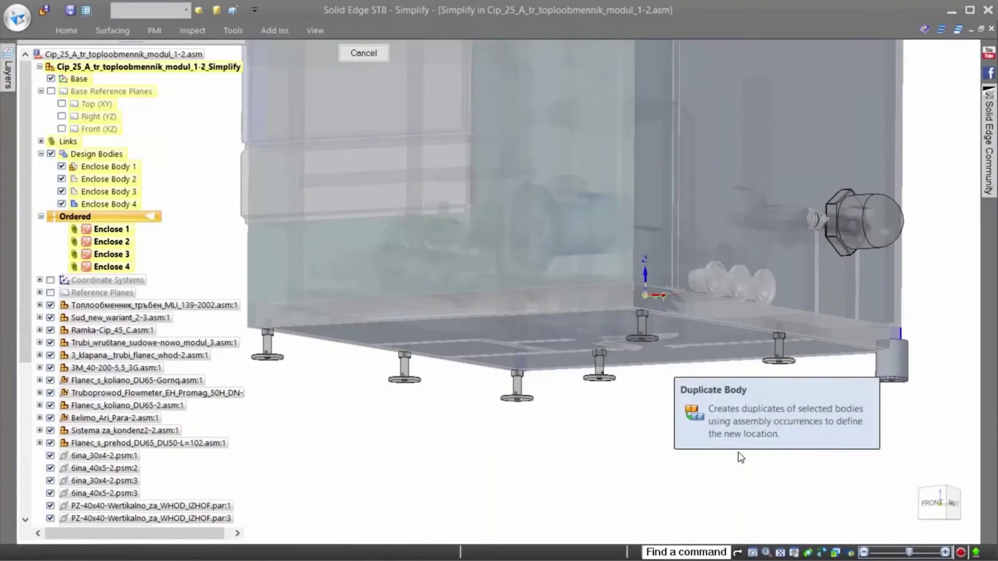
left_click(894, 371)
right_click(894, 392)
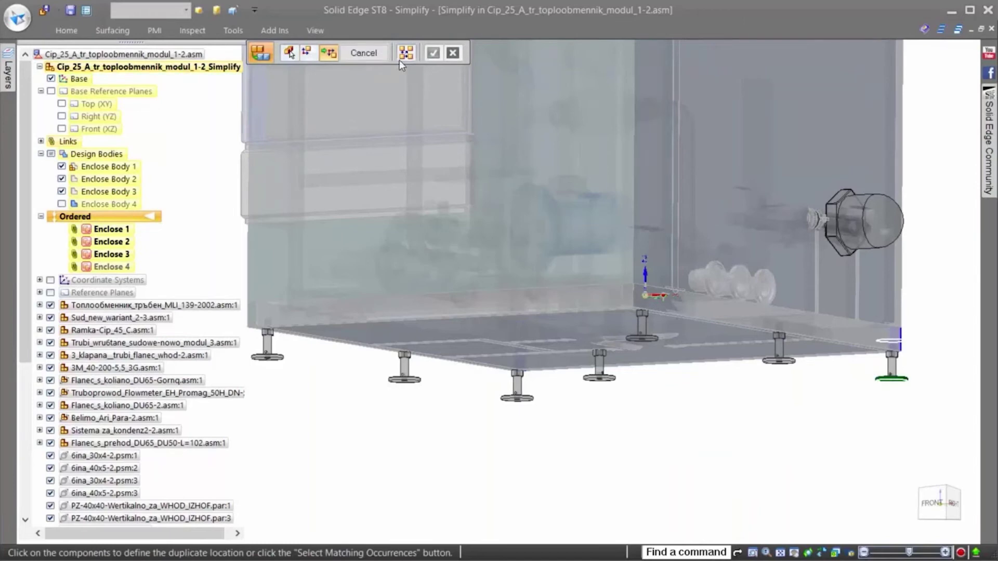
left_click(406, 54)
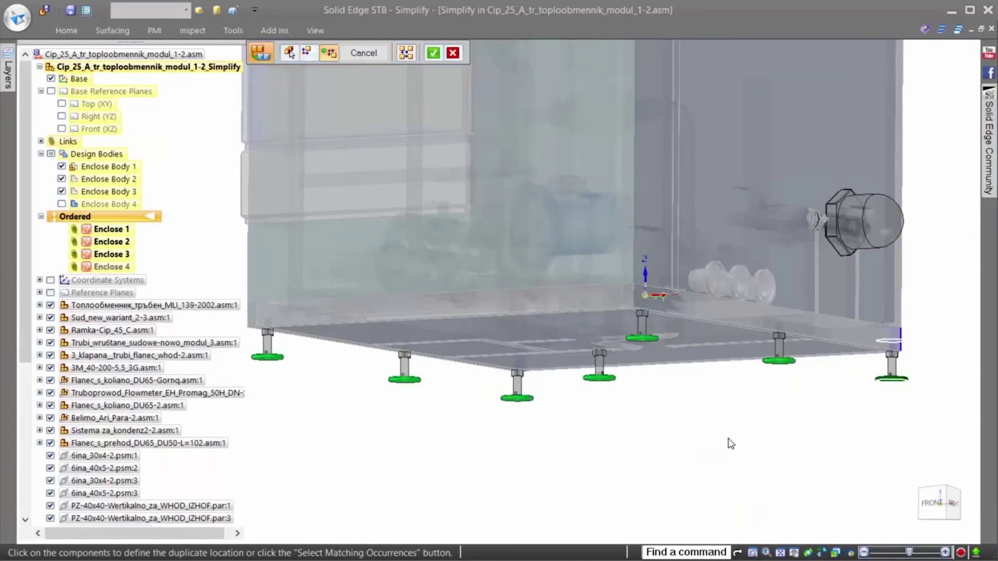
left_click(433, 53)
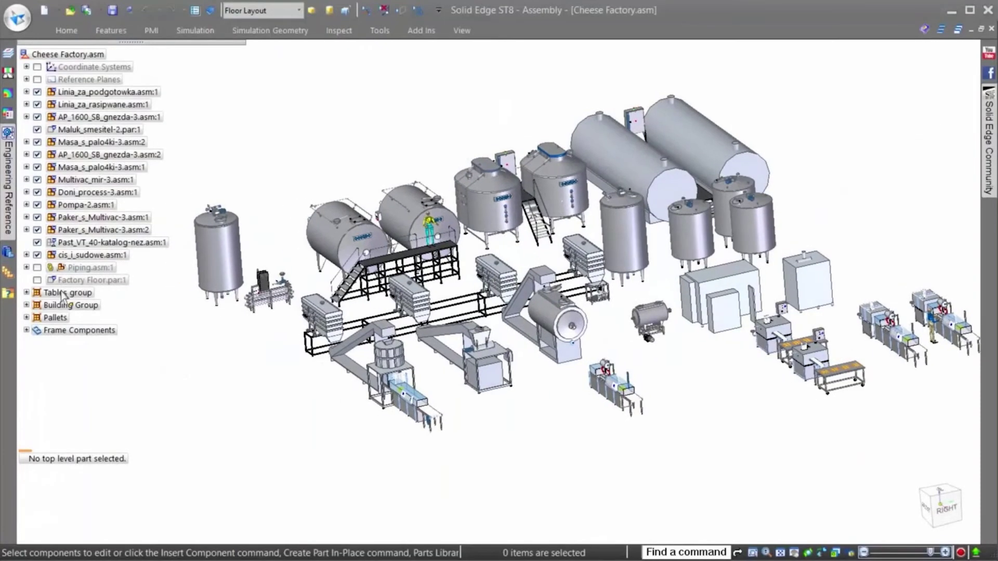
Display the Holding Tanks zone in the cheese factory and move its side face inward to leave out the platform and stairs
left_click(8, 295)
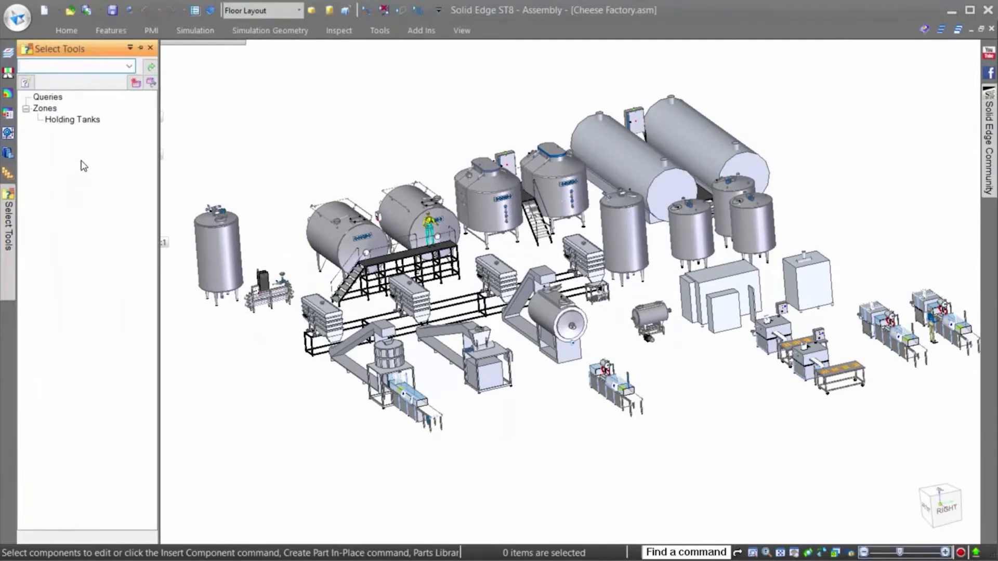
double_click(72, 120)
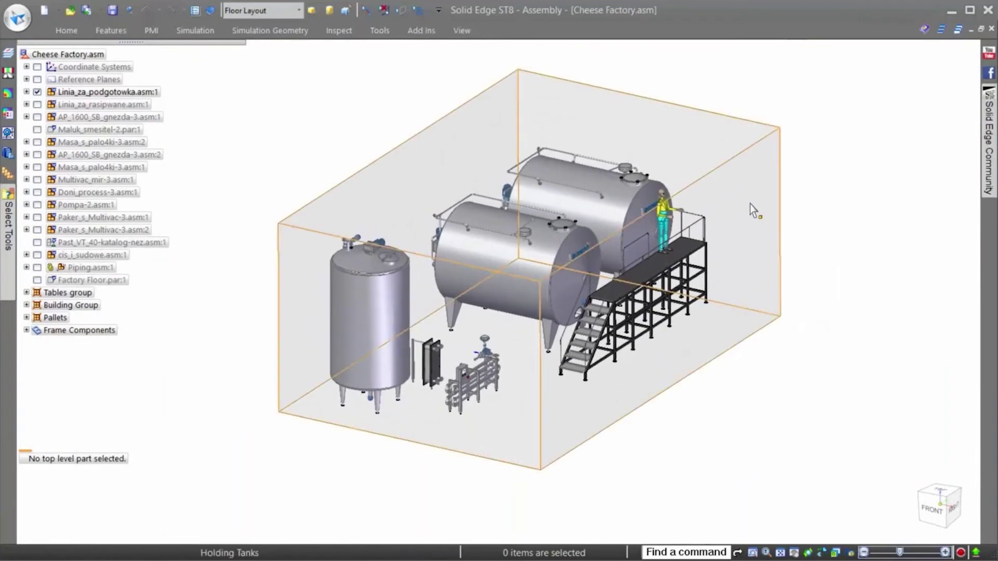
left_click(786, 245)
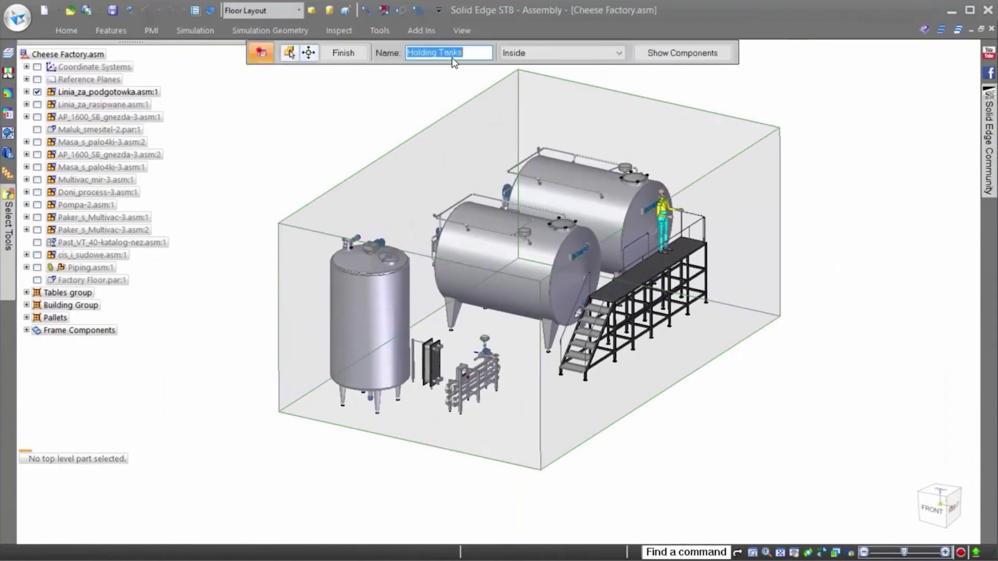
left_click(308, 52)
left_click(757, 260)
middle_click_drag(760, 267, 677, 207)
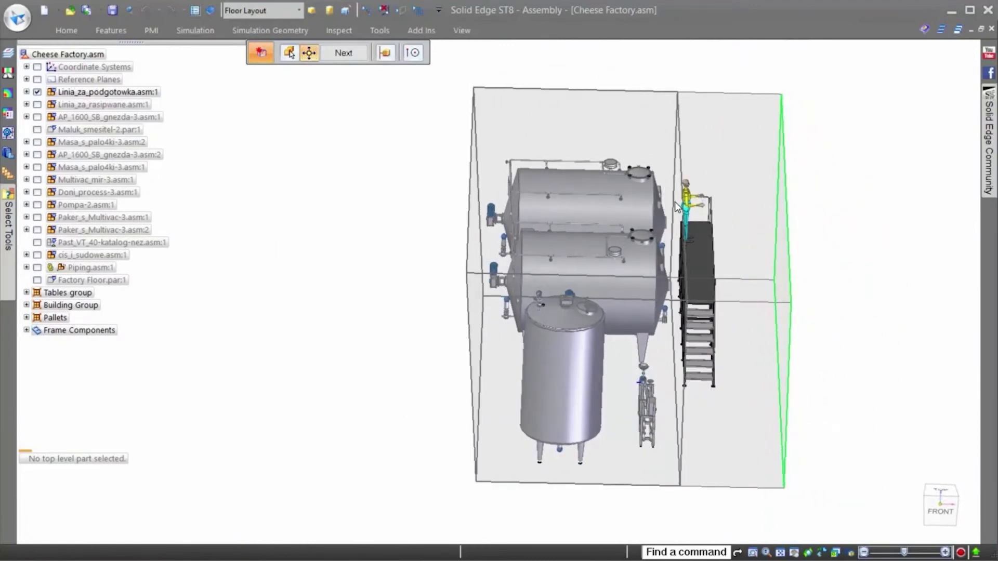
left_click(676, 202)
middle_click_drag(810, 160, 810, 204)
right_click(810, 203)
right_click(810, 204)
middle_click_drag(799, 254, 866, 162)
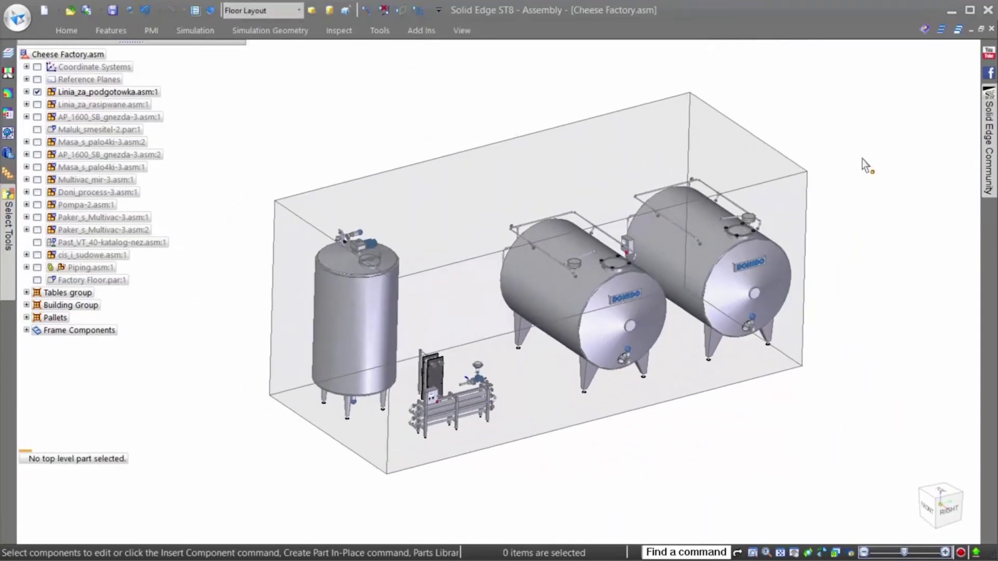
Check which zones can be chosen when opening Cheese Factory.asm, and leave without opening it
left_click(70, 10)
left_click(369, 167)
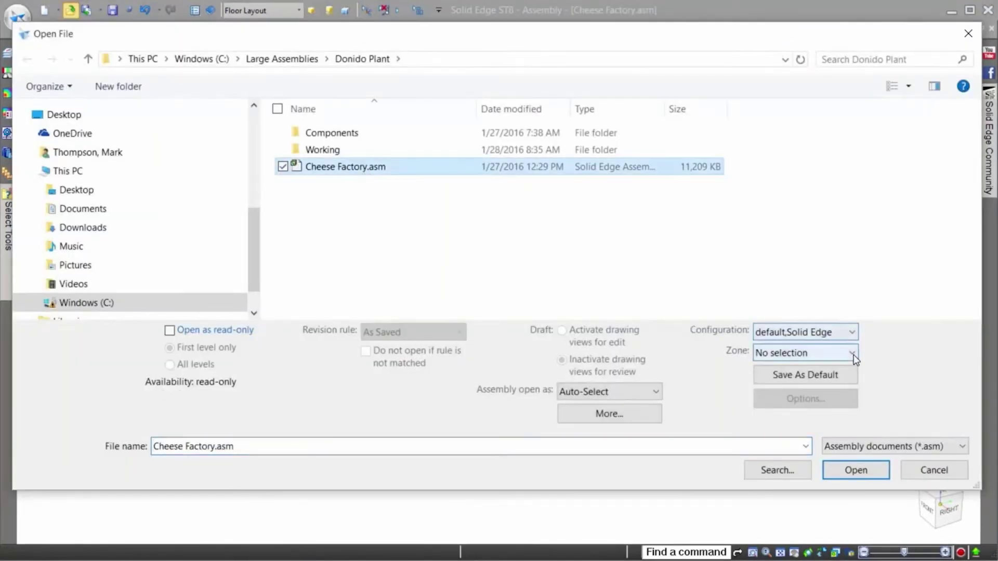
left_click(852, 353)
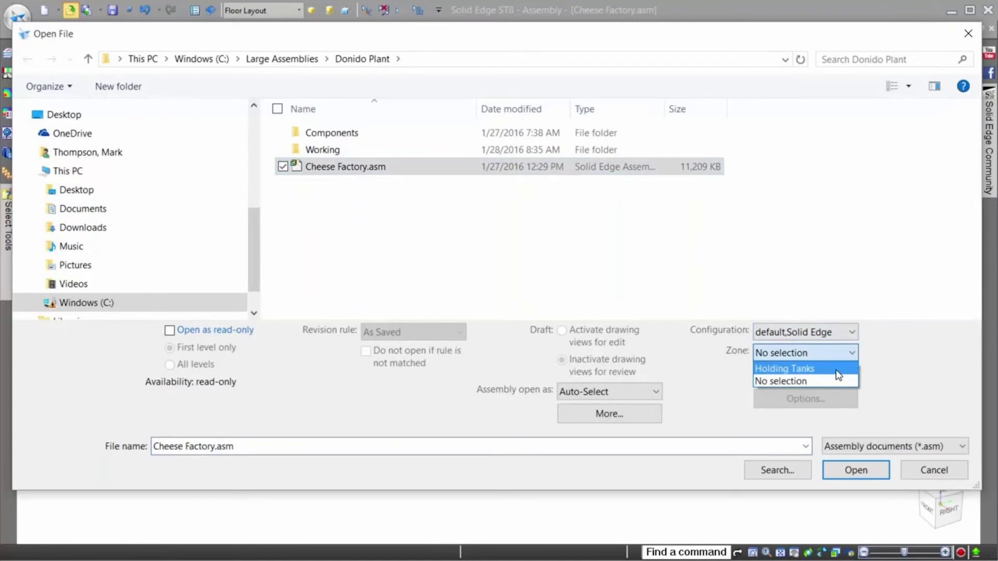
left_click(933, 371)
left_click(933, 469)
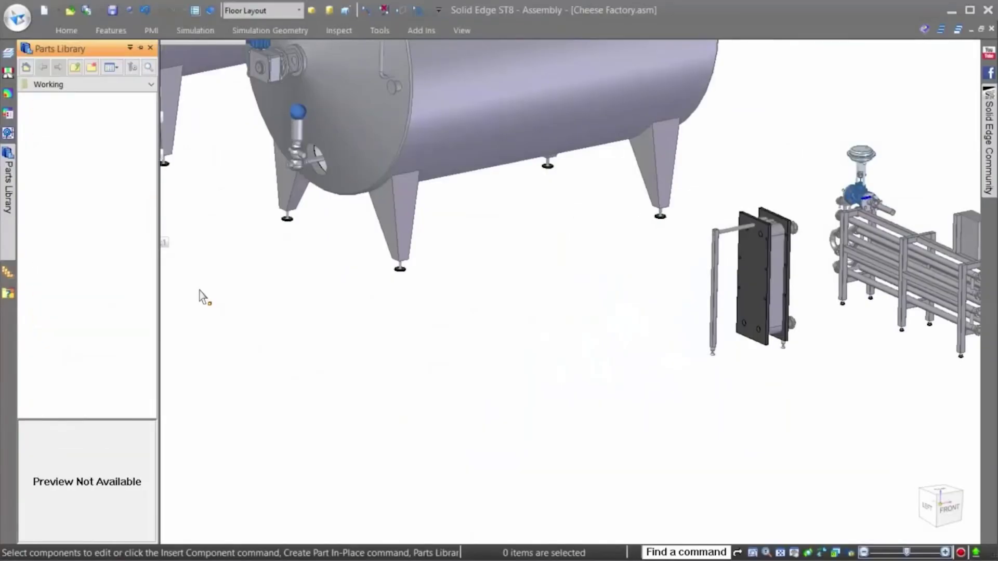
Place Cip_25_A_tr_toploobmennik_modul_1-2.asm from the Working folder beside the holding tank and set it to use the designed assembly
left_click(47, 117)
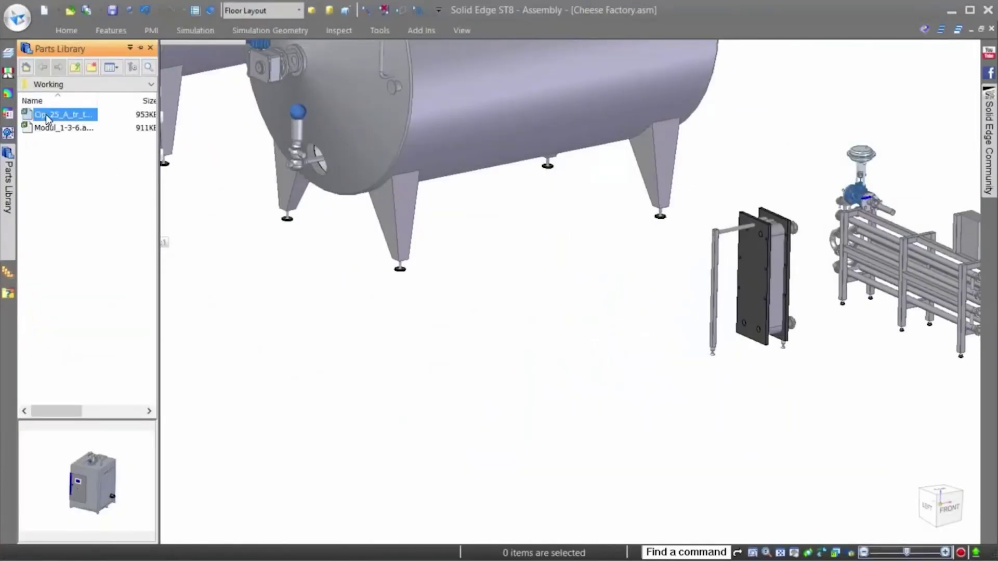
left_click_drag(50, 118, 583, 360)
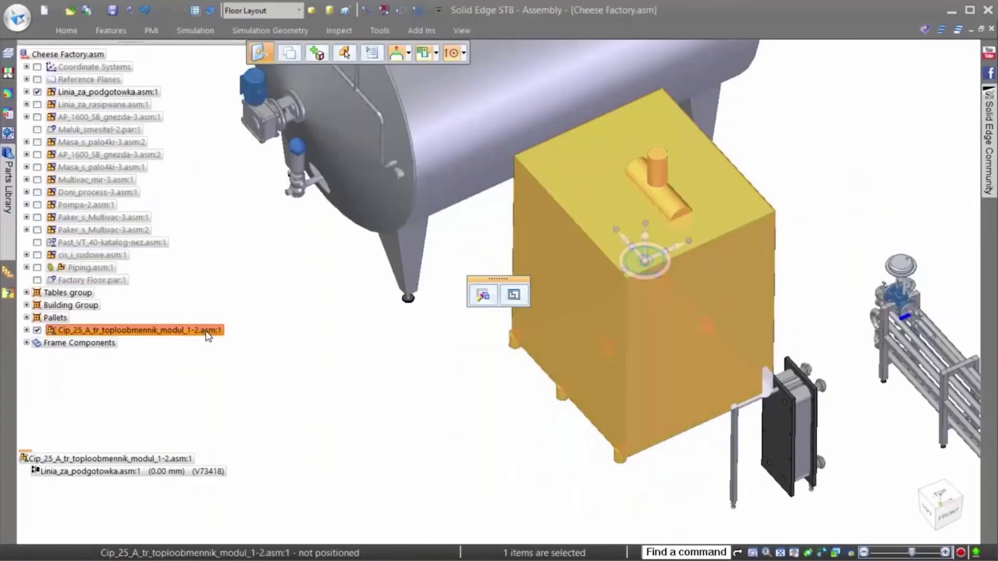
right_click(206, 334)
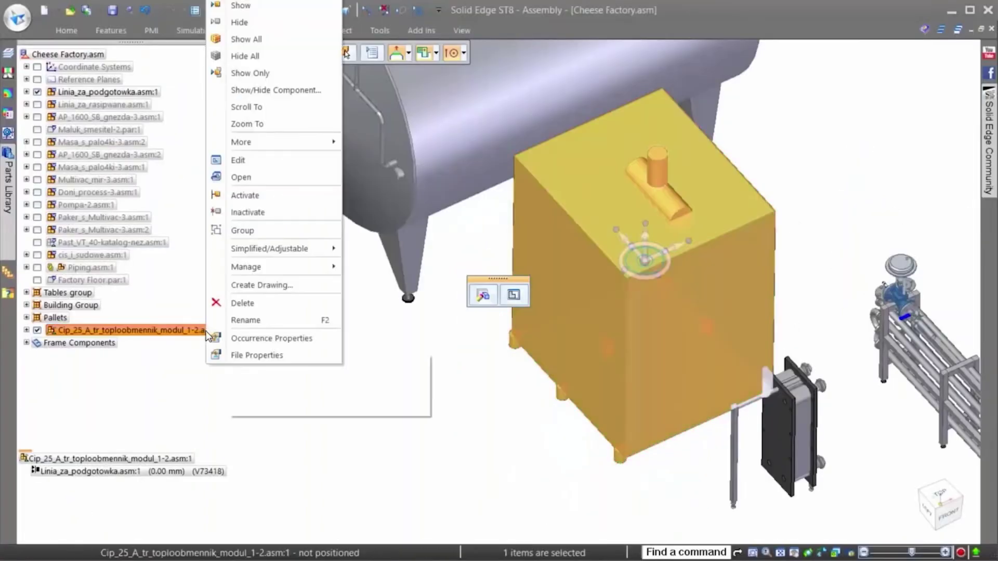
mouse_move(316, 252)
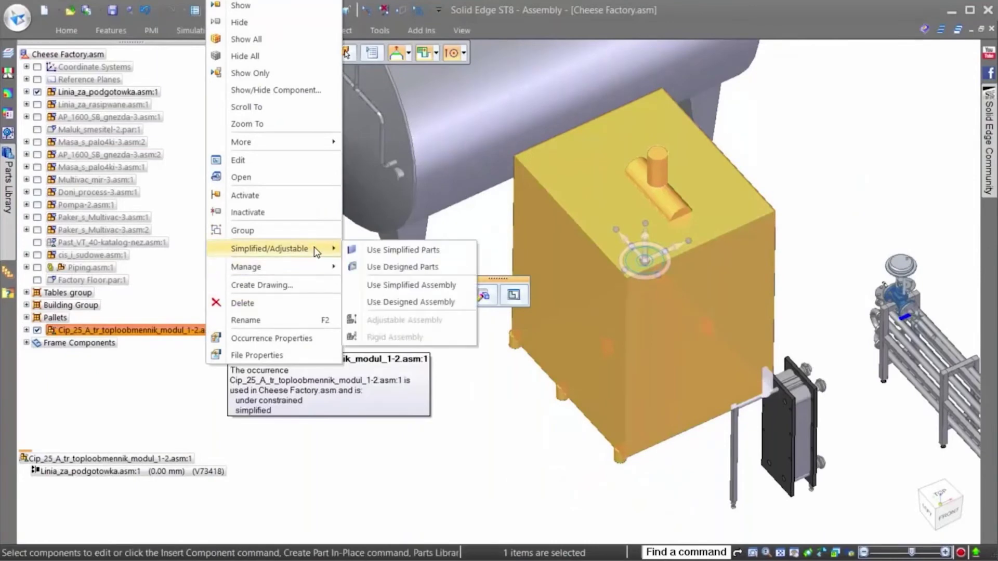
left_click(413, 303)
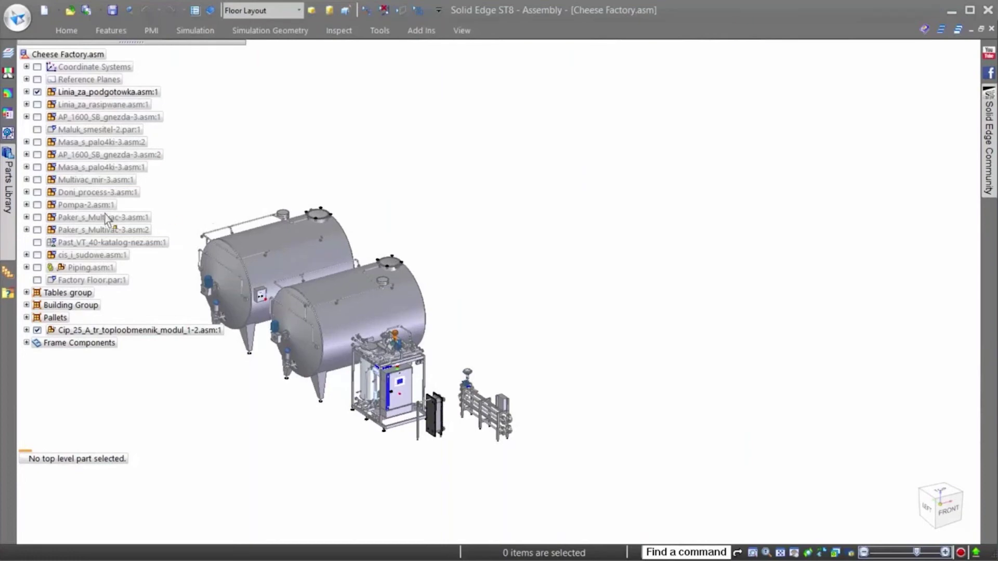
Create and run a query named Packaging that finds all parts whose Category contains packaging, subassemblies included
left_click(8, 295)
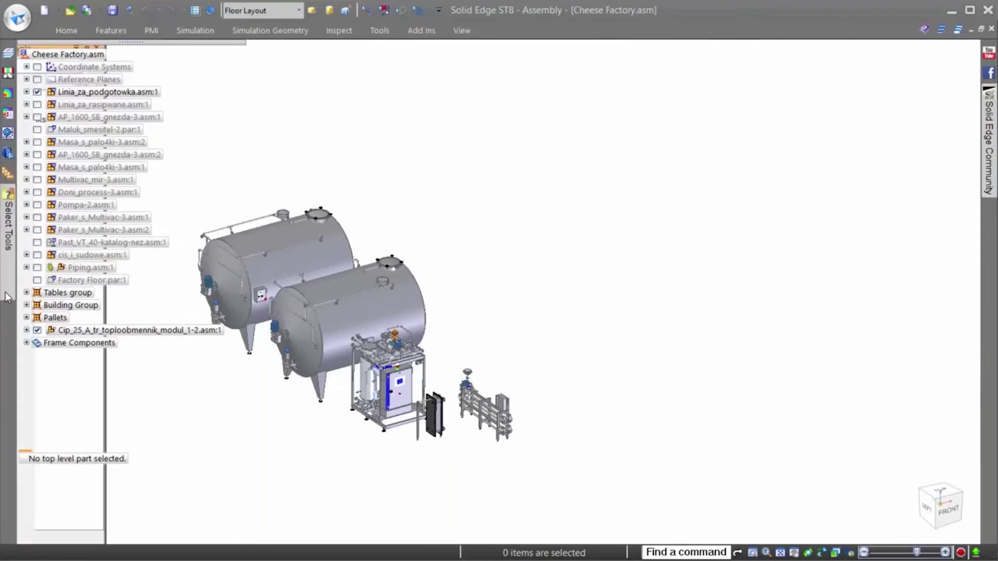
left_click(25, 82)
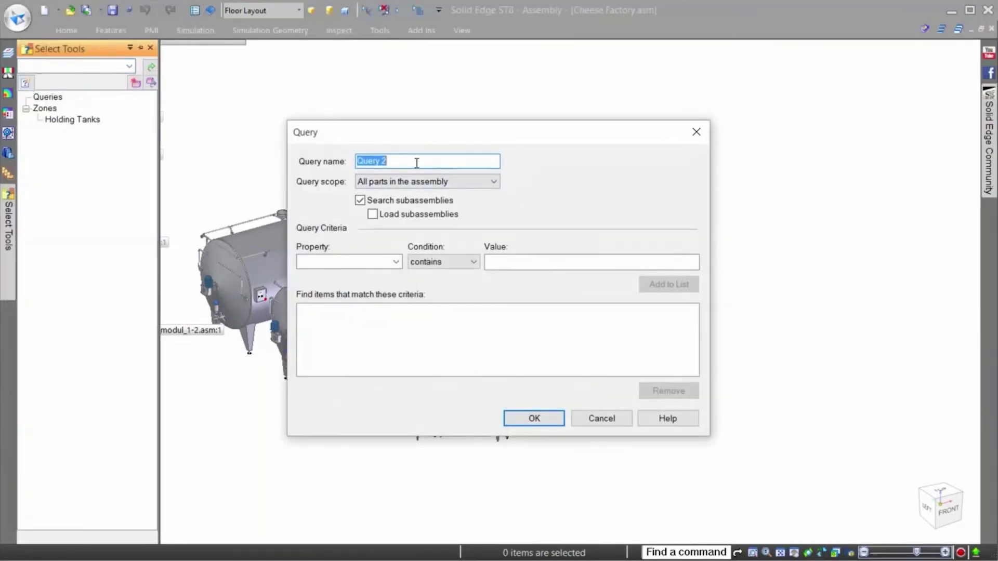
type("Packaging")
left_click(396, 262)
left_click(394, 274)
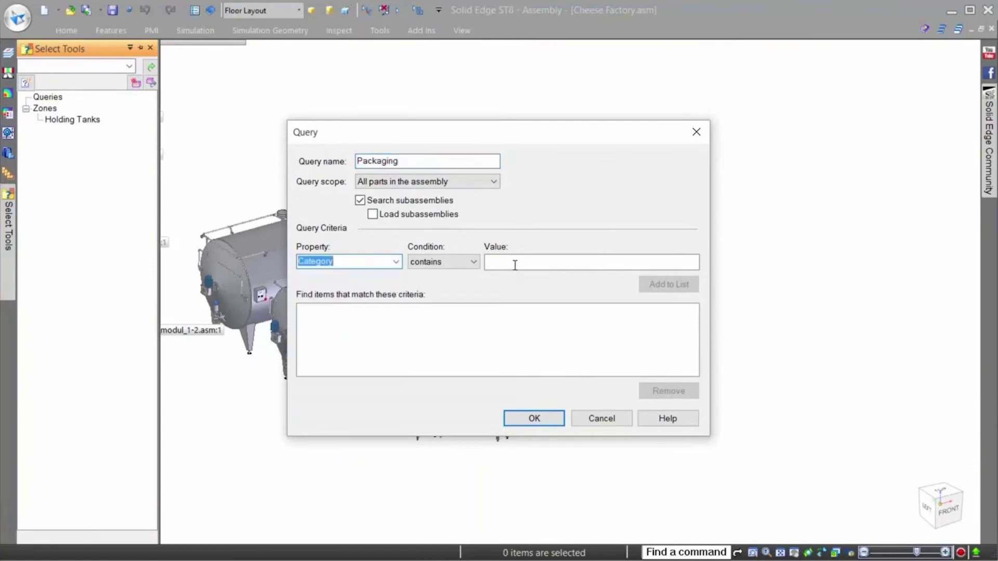
left_click(517, 263)
type("packaging")
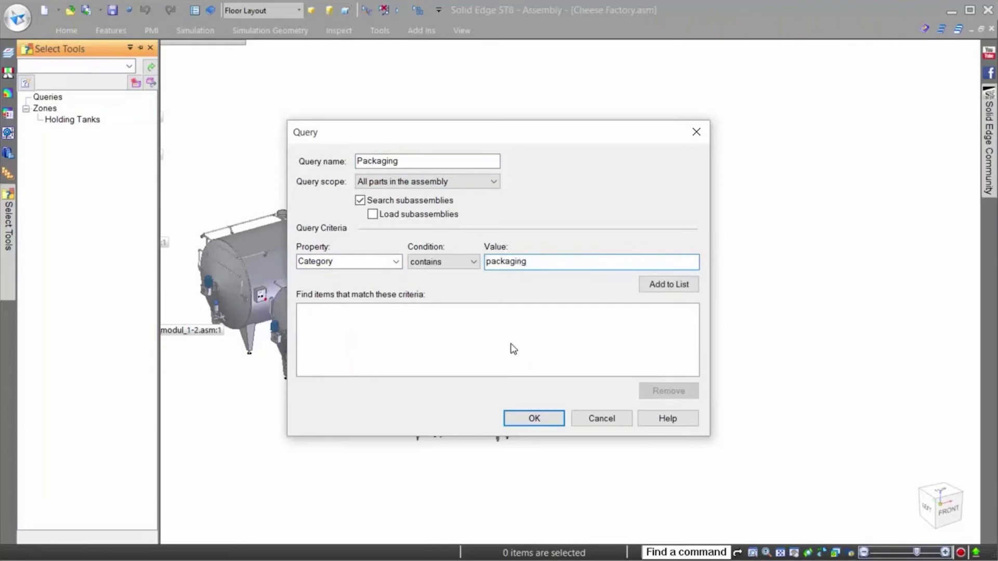
left_click(676, 285)
left_click(543, 417)
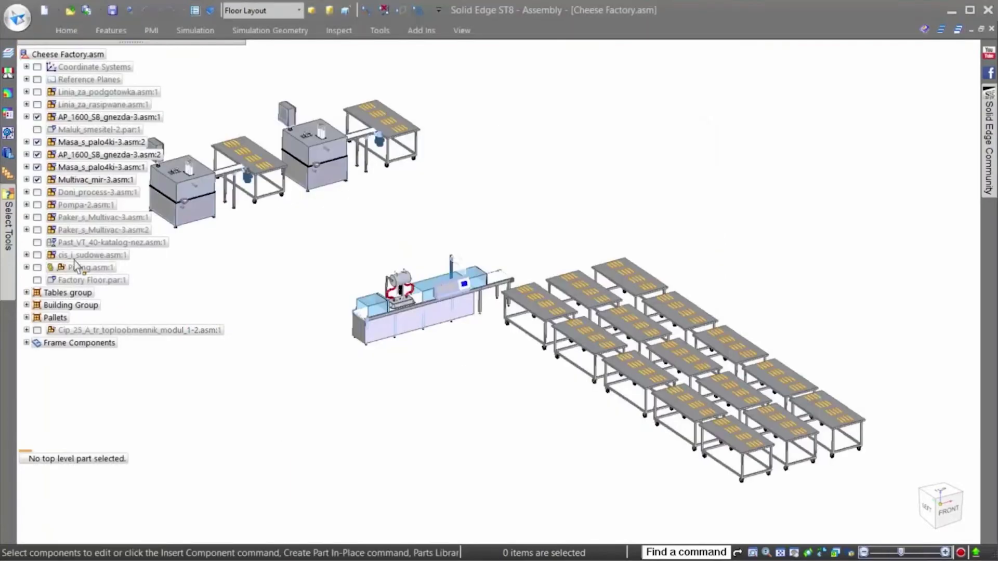
Display Factory Floor.par beneath the packaging equipment
left_click(37, 281)
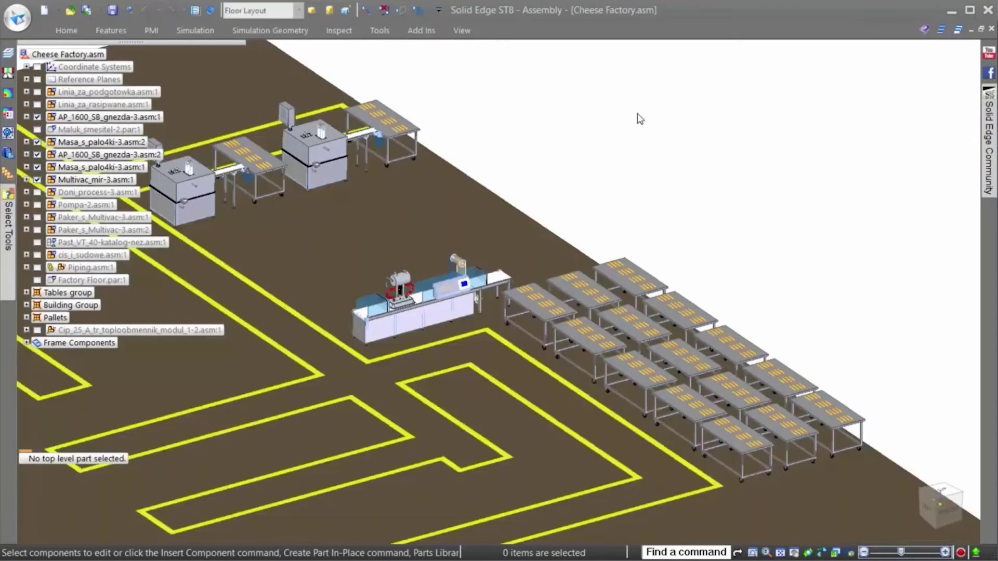
scroll(722, 151, "up", 5)
middle_click_drag(667, 141, 617, 103)
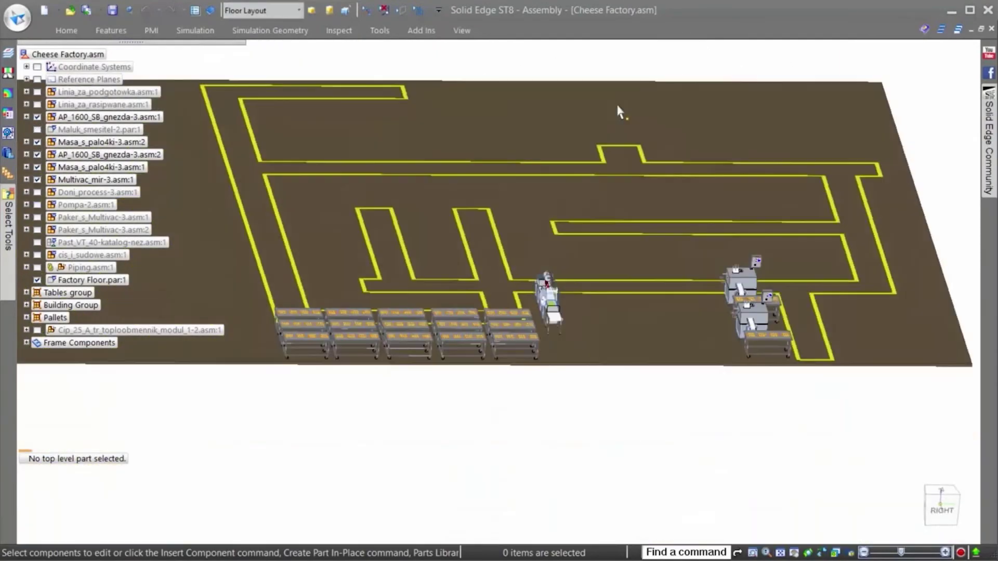
middle_click_drag(775, 382, 866, 379)
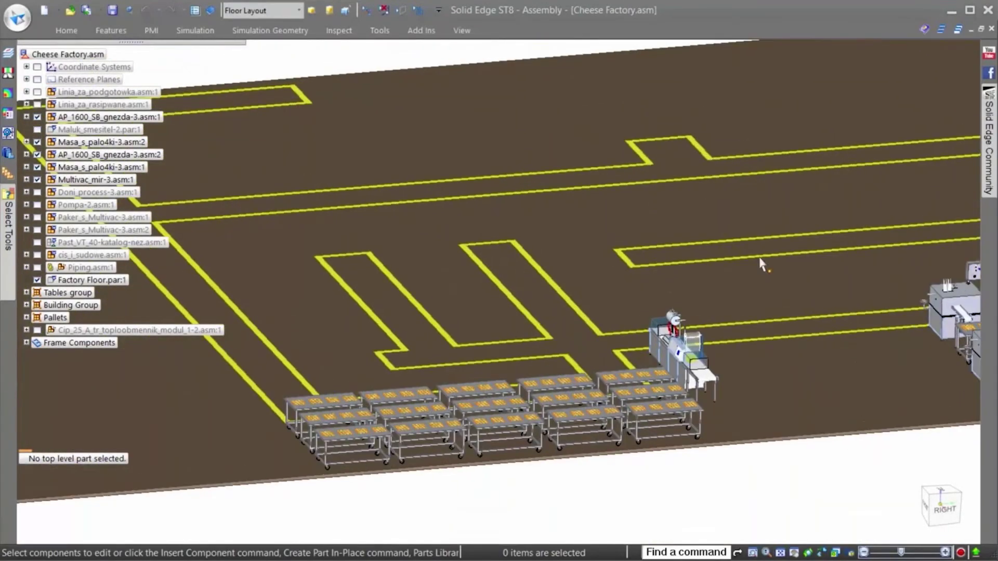
Copy the Multivac_mir-3.asm machine 2000 mm along the floor, away from the tables
left_click(673, 340)
scroll(775, 479, "up", 3)
scroll(769, 476, "up", 5)
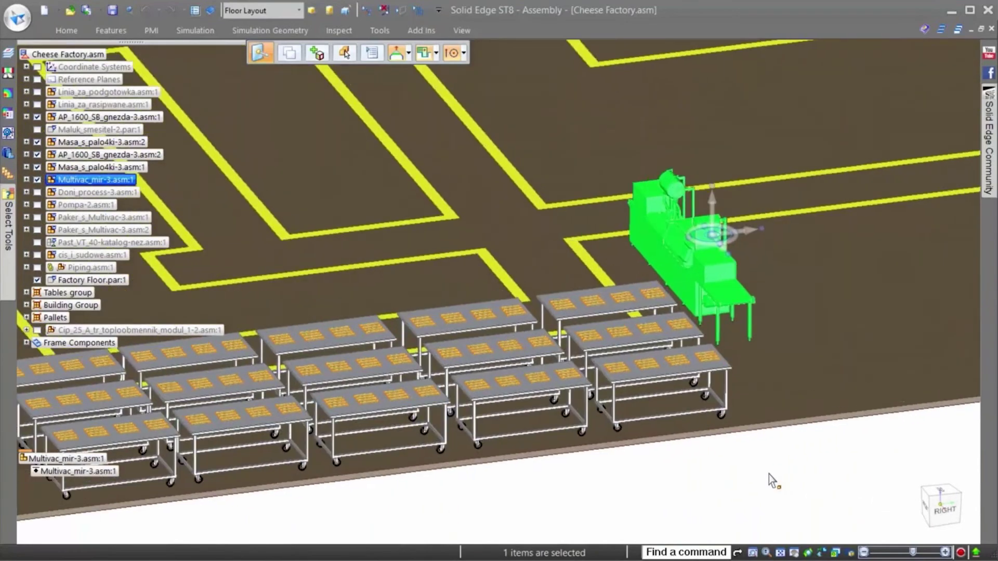
scroll(771, 478, "up", 2)
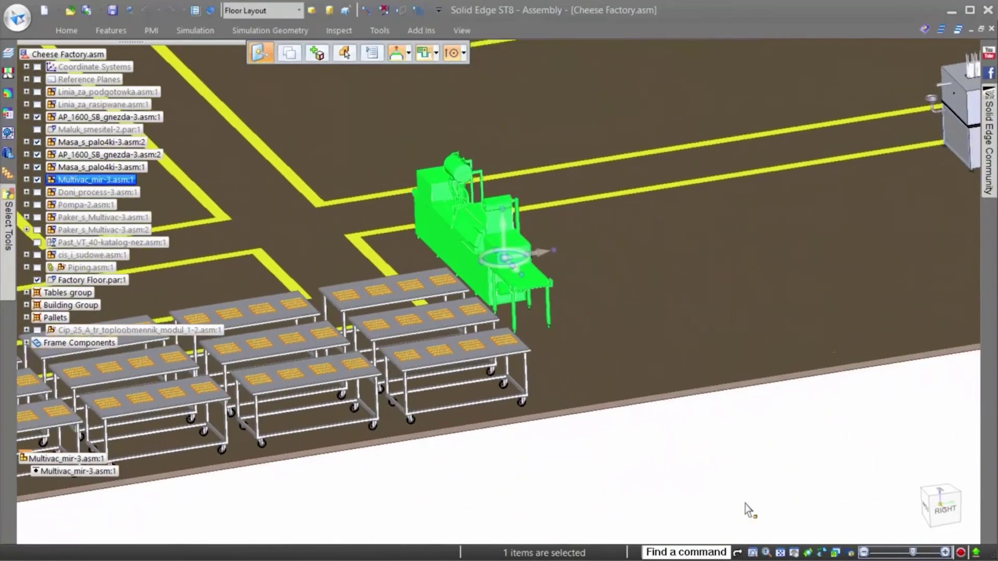
left_click(294, 56)
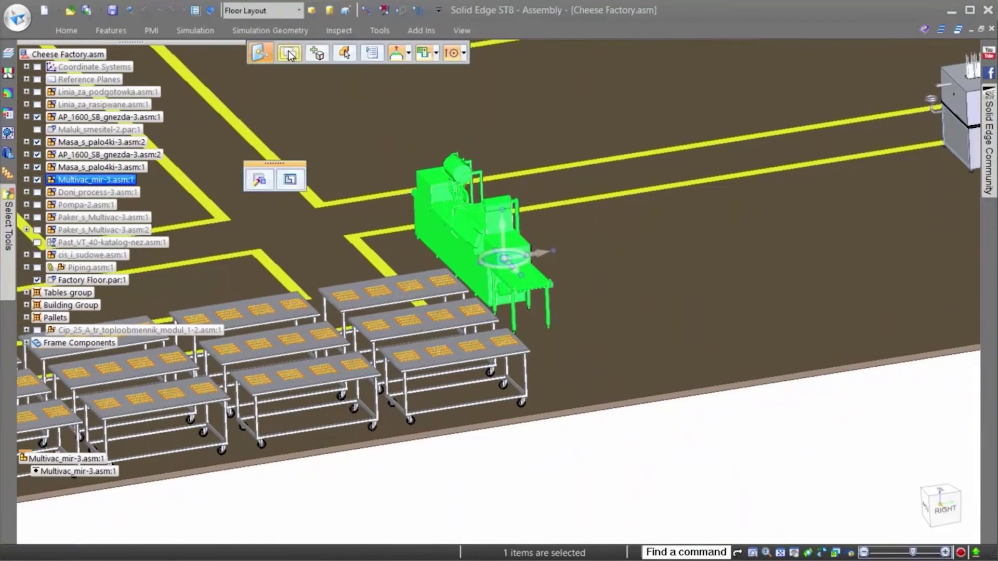
left_click(544, 255)
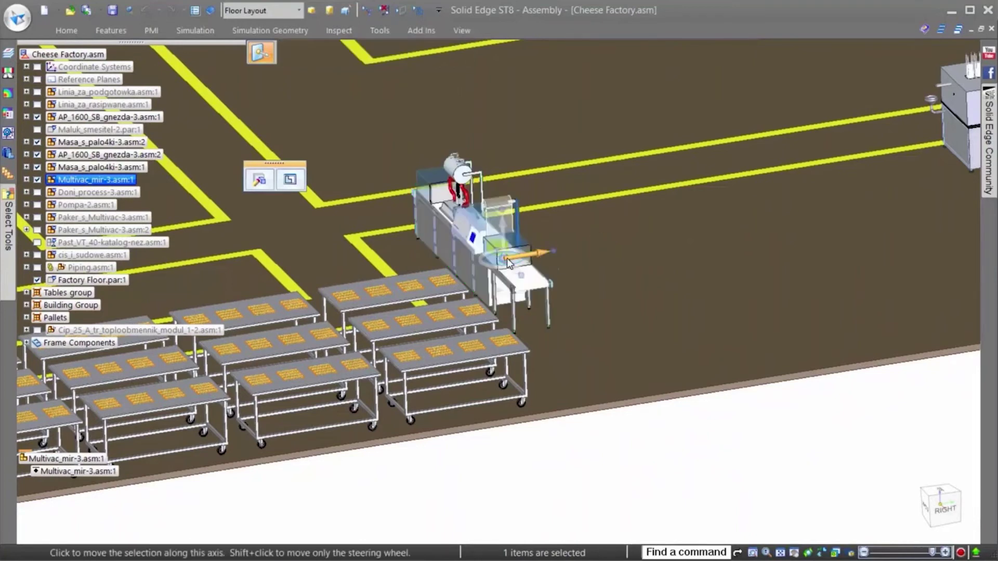
left_click(646, 217)
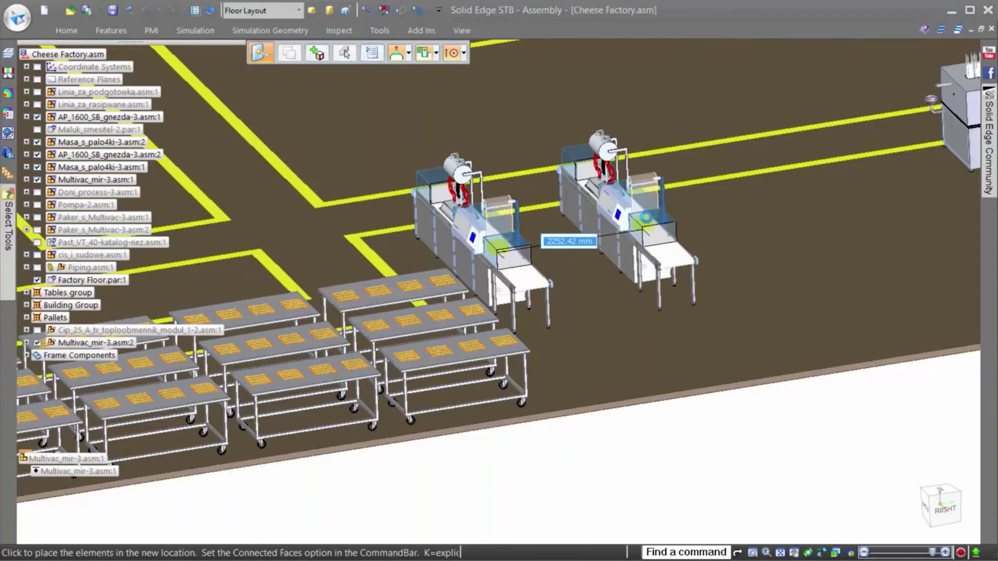
type("2000")
key("Return")
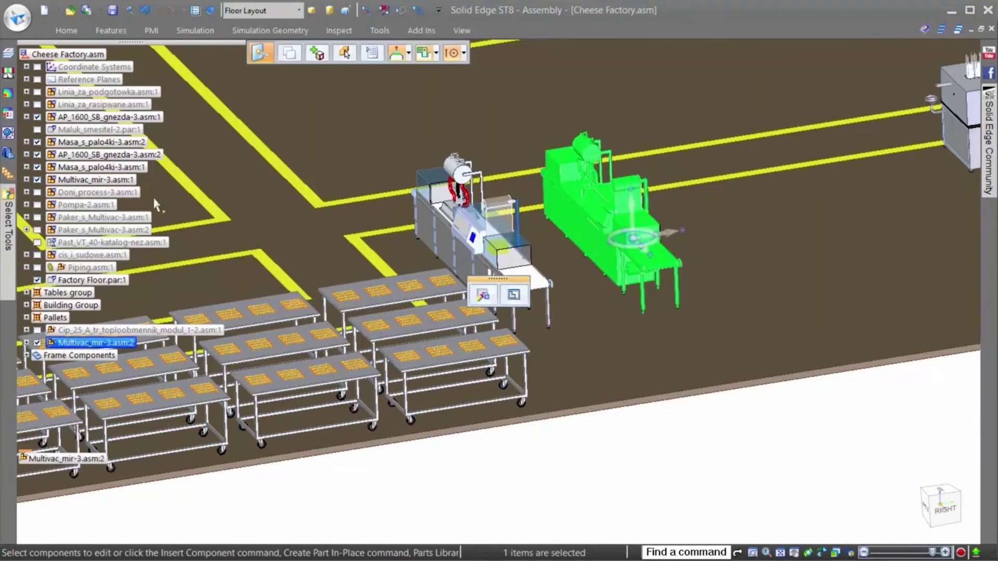
Copy both Multivac_mir-3.asm machines together by 4000 mm along the same axis, and hide Factory Floor.par
left_click(104, 180, "ctrl")
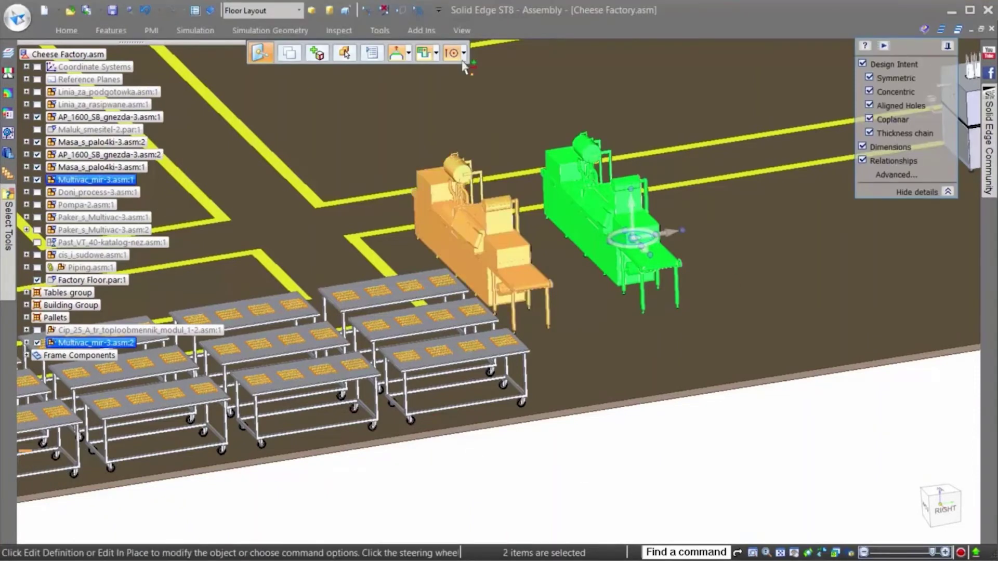
left_click(289, 52)
left_click(674, 242)
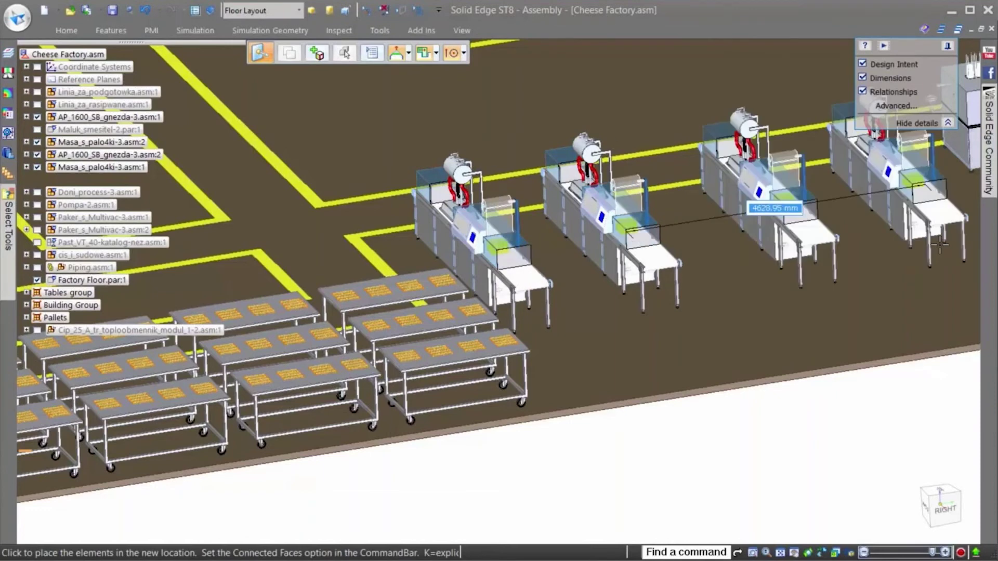
type("4000")
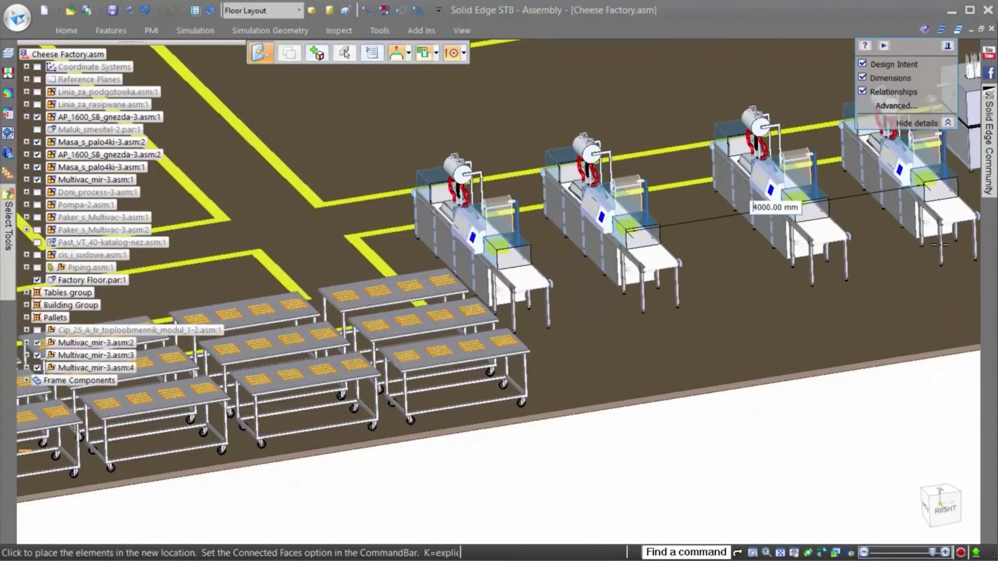
key("Return")
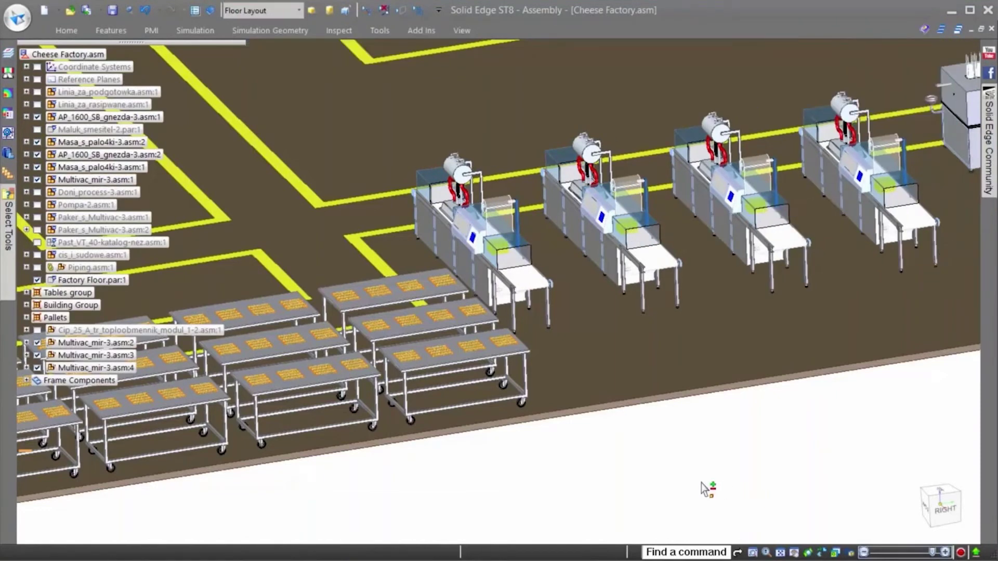
left_click(701, 483)
scroll(701, 485, "down", 3)
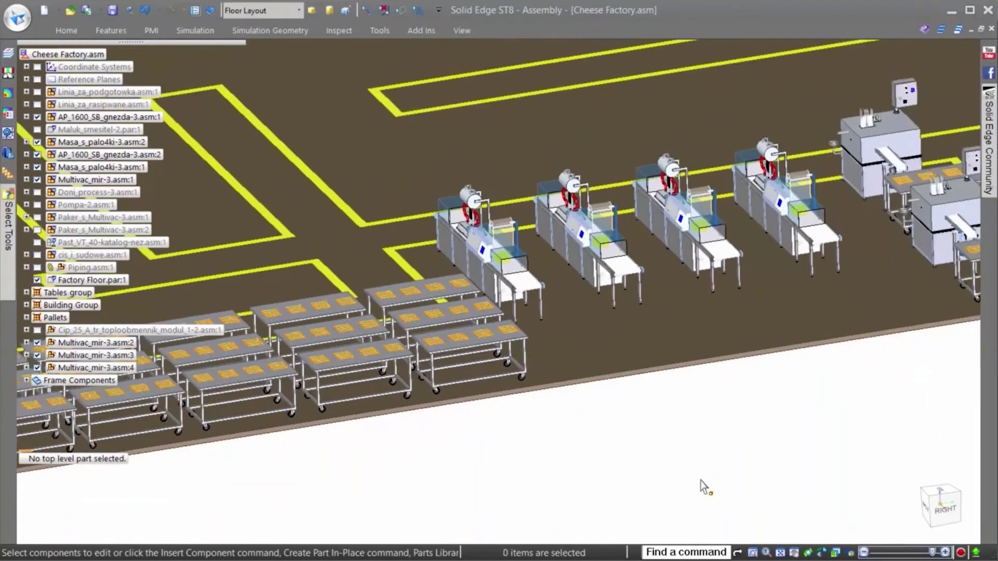
left_click(36, 281)
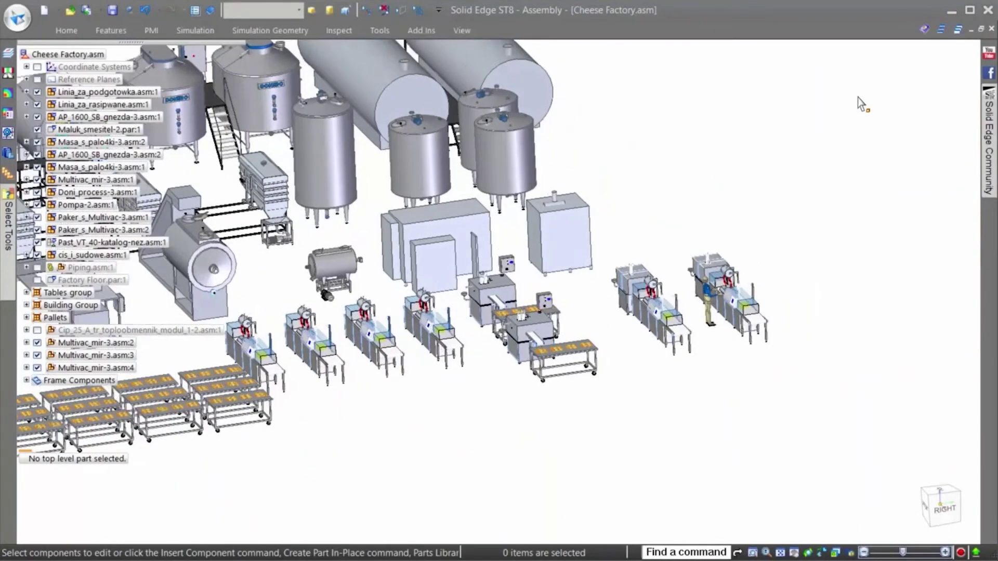
Review the changed components in Component Tracker and examine where Vrata-3.par sits in the dispensers
left_click(377, 28)
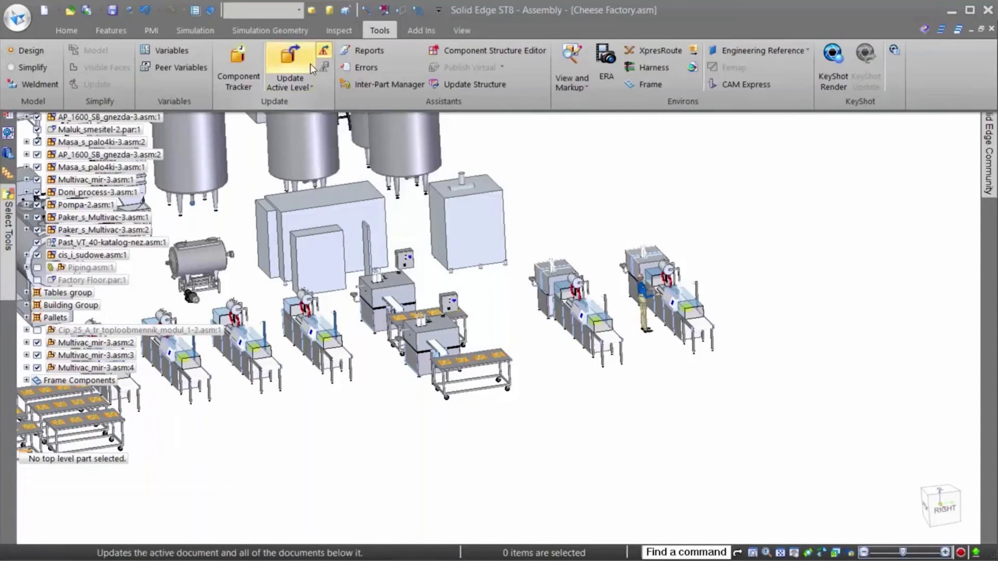
left_click(238, 62)
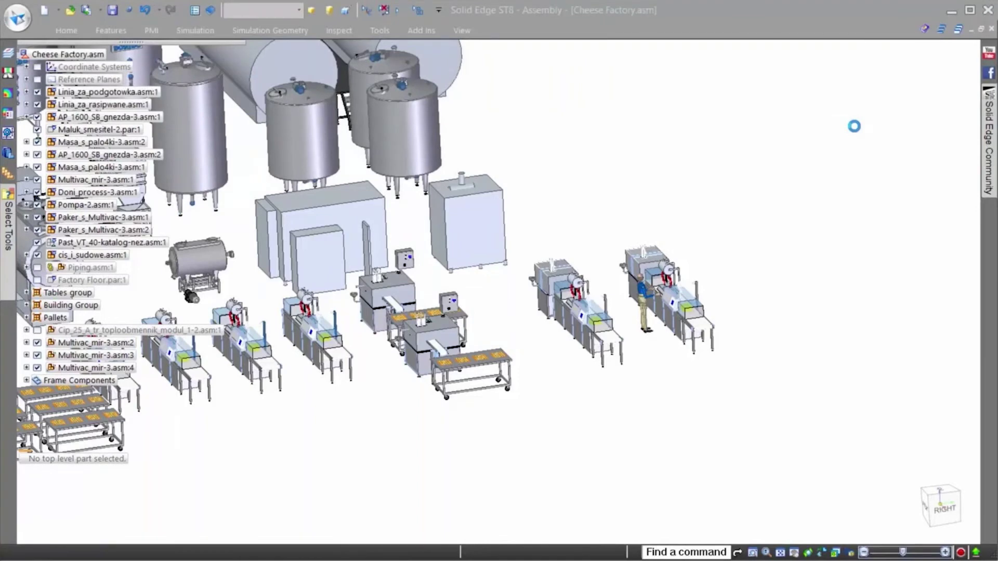
mouse_move(717, 51)
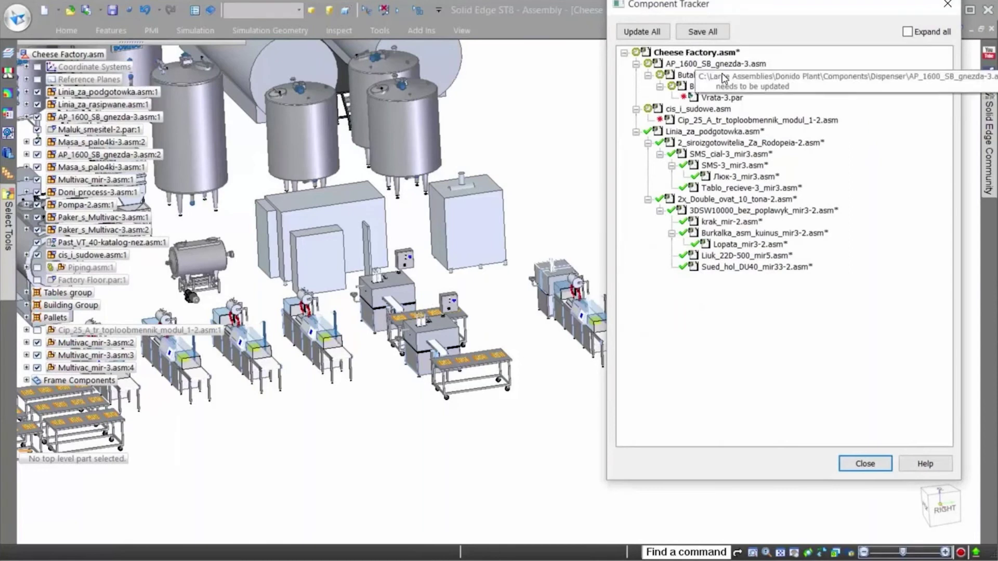
left_click(725, 97)
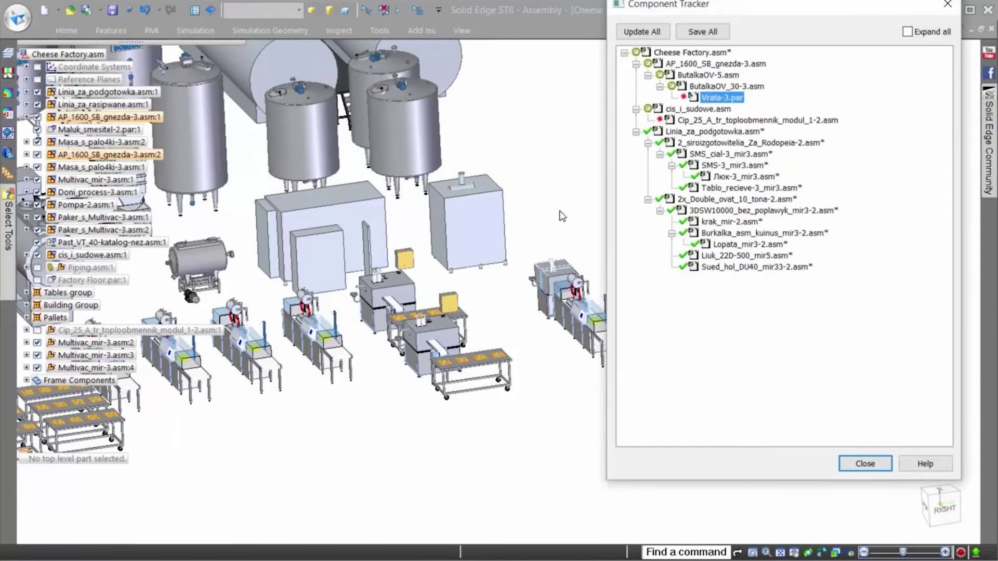
scroll(520, 257, "up", 1)
scroll(520, 258, "up", 5)
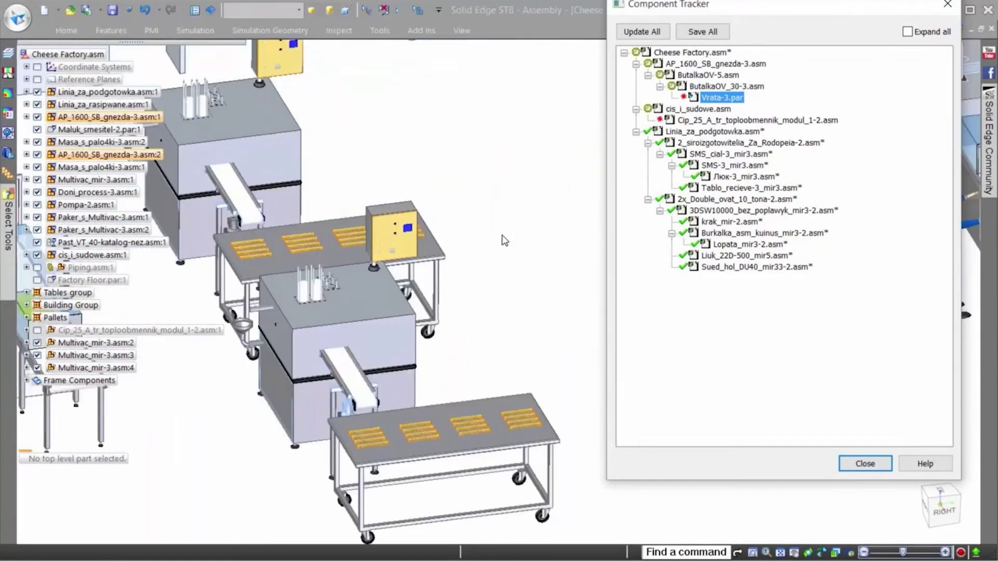
scroll(504, 241, "up", 5)
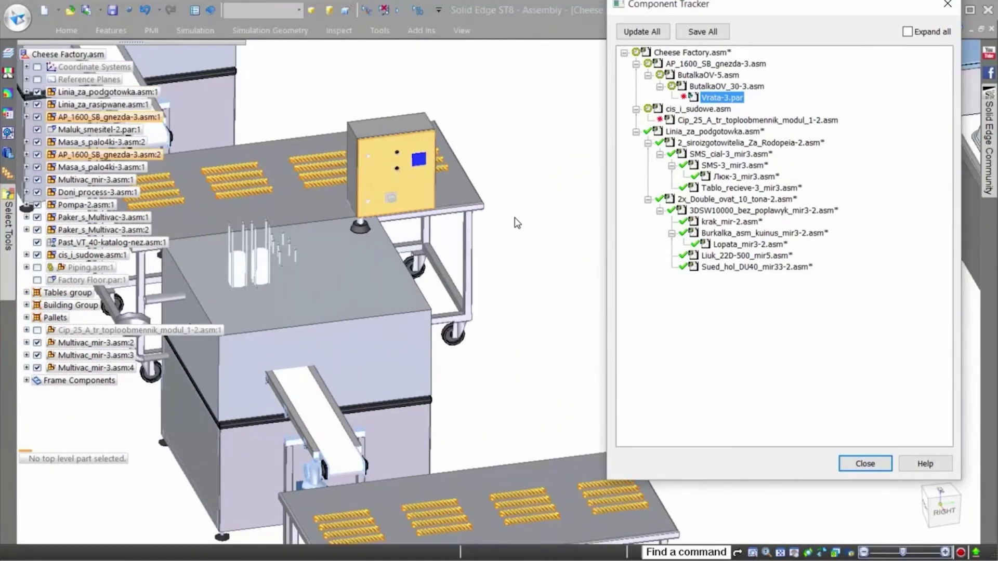
scroll(517, 222, "up", 6)
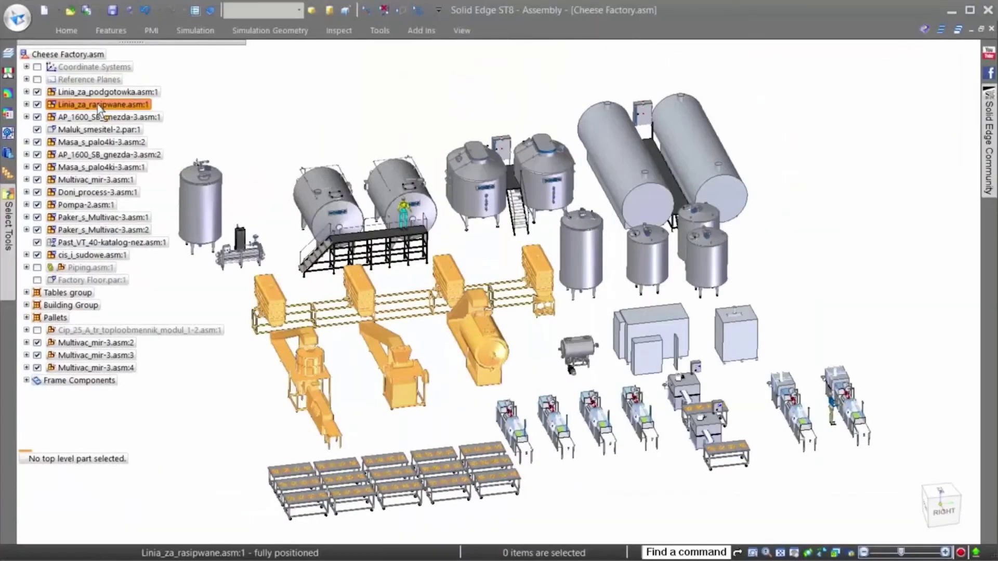
Create a drawing of Linia_za_rasipwane.asm and place a top view on the sheet at 1:50 scale
left_click(99, 106)
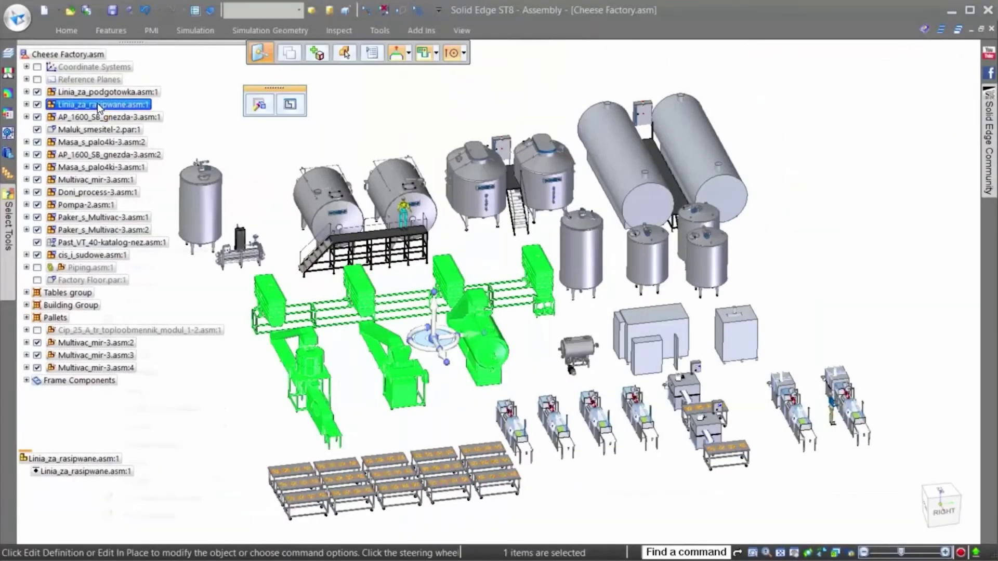
right_click(99, 105)
left_click(146, 447)
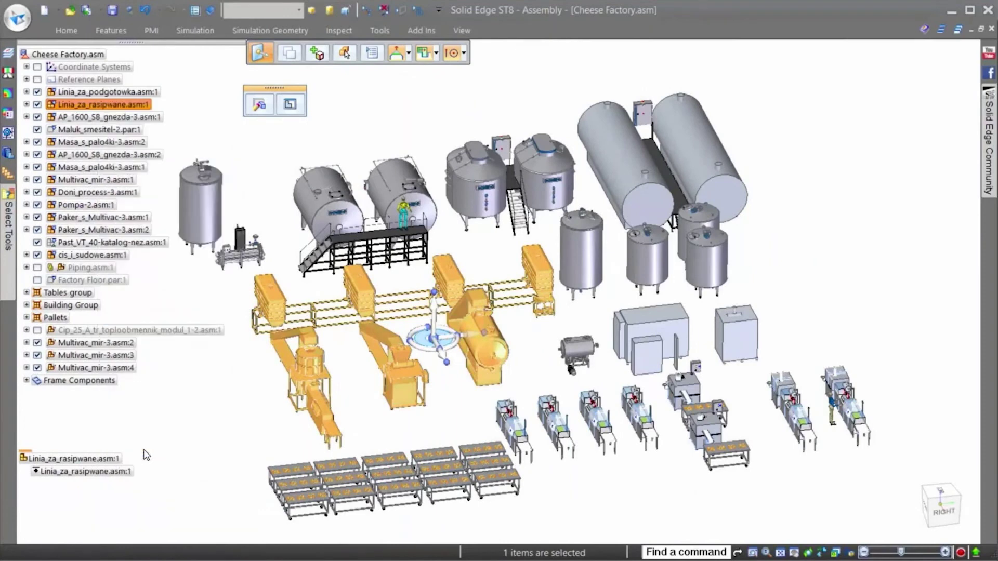
left_click(485, 314)
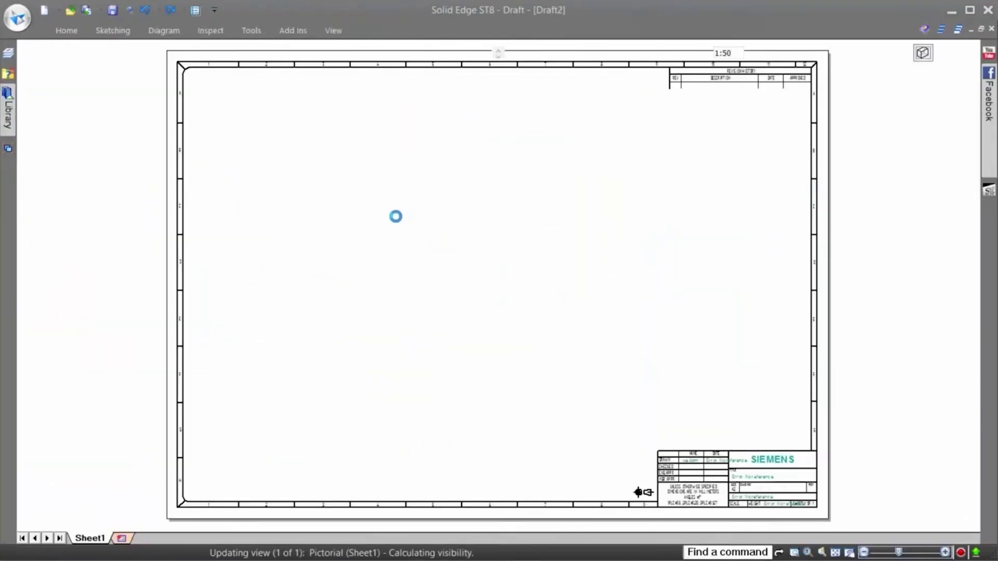
left_click(629, 53)
left_click(632, 74)
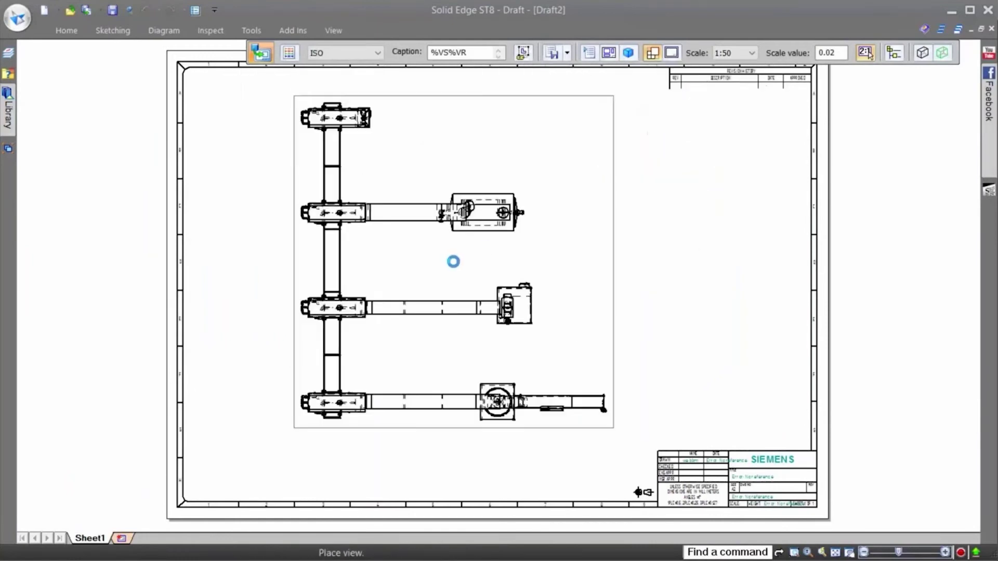
left_click(413, 286)
right_click(563, 209)
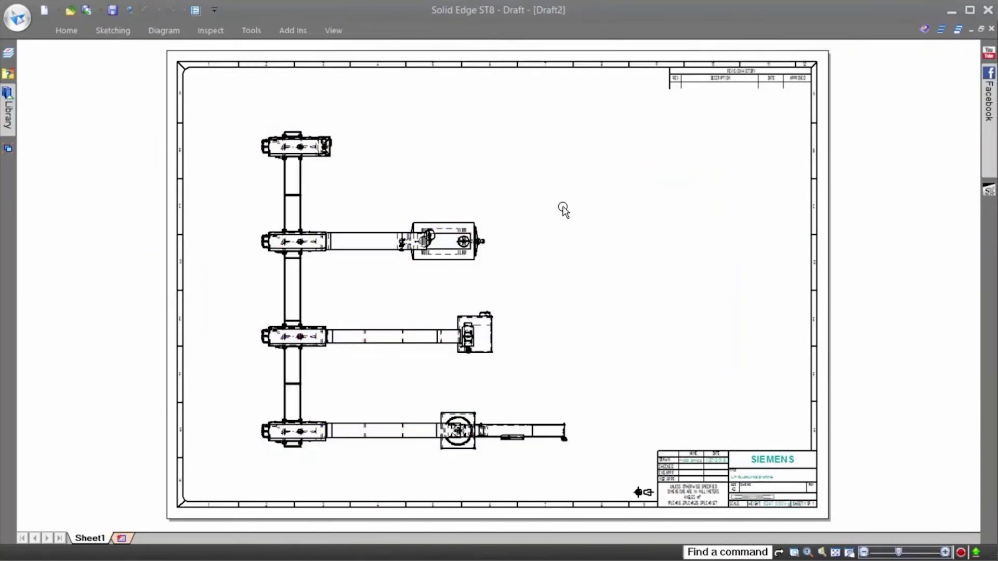
Add a parts list with automatic balloons for the top view, with Item #, Doc #, Title and QTY columns
right_click_drag(645, 225, 645, 175)
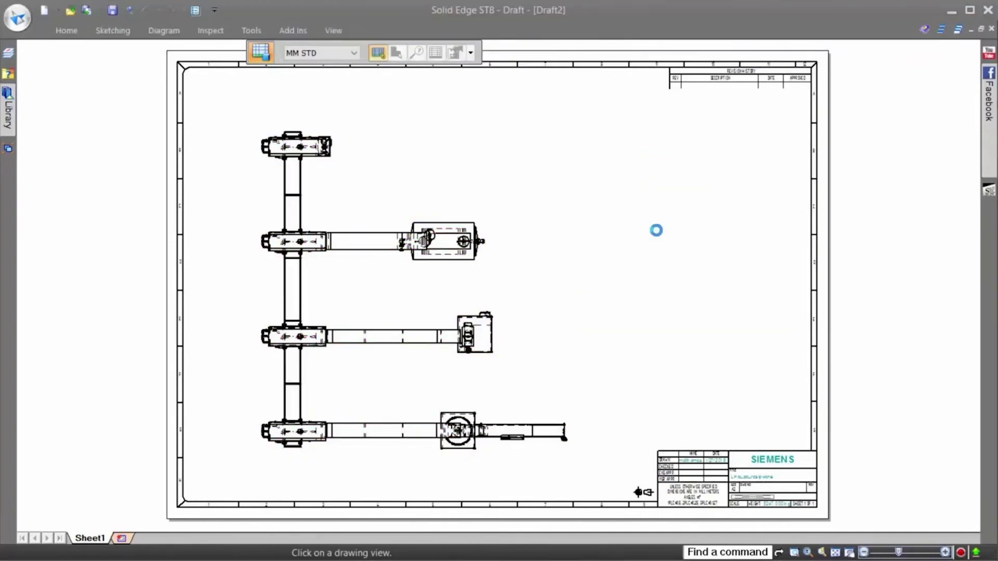
left_click(471, 54)
left_click(480, 81)
left_click(551, 154)
scroll(738, 416, "up", 4)
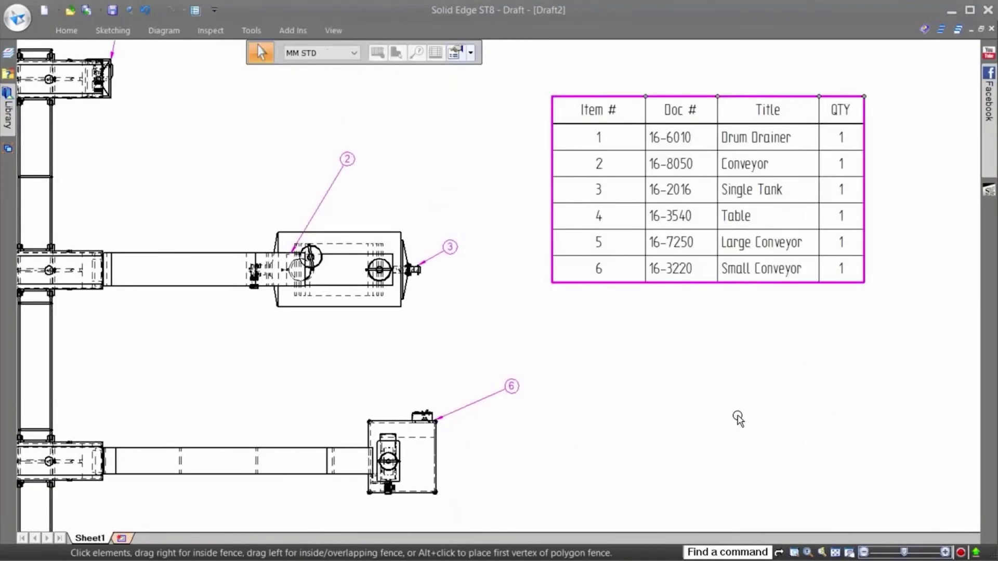
Dimension the spacing between the equipment rows in the drawing view
scroll(728, 414, "down", 2)
left_click(695, 404)
right_click_drag(690, 384, 638, 387)
left_click(639, 388)
left_click(180, 108)
left_click(189, 271)
left_click(274, 249)
left_click(189, 412)
left_click(298, 375)
middle_click_drag(266, 474, 276, 400)
left_click(197, 480)
left_click(328, 458)
scroll(529, 499, "up", 4)
Dimension individual equipment elements in the enlarged area of the drawing view
right_click_drag(762, 296, 723, 260)
left_click(331, 289)
left_click(415, 206)
left_click(276, 281)
left_click(229, 207)
left_click(239, 328)
left_click(180, 328)
left_click(358, 332)
left_click(534, 355)
left_click(452, 424)
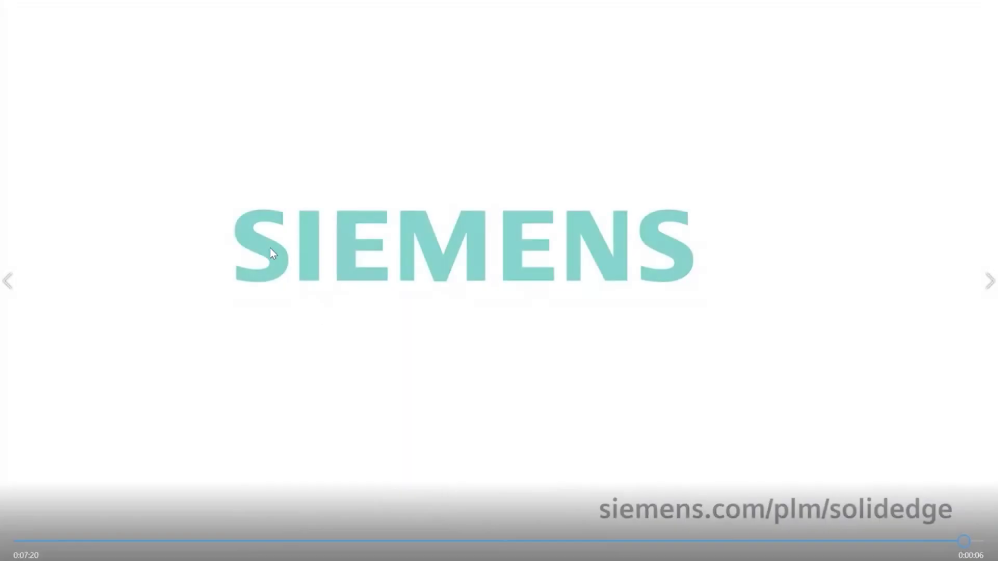
Switch to the PowerPoint agenda slide, return to Movies & TV and skip to the next video
key("alt+Tab")
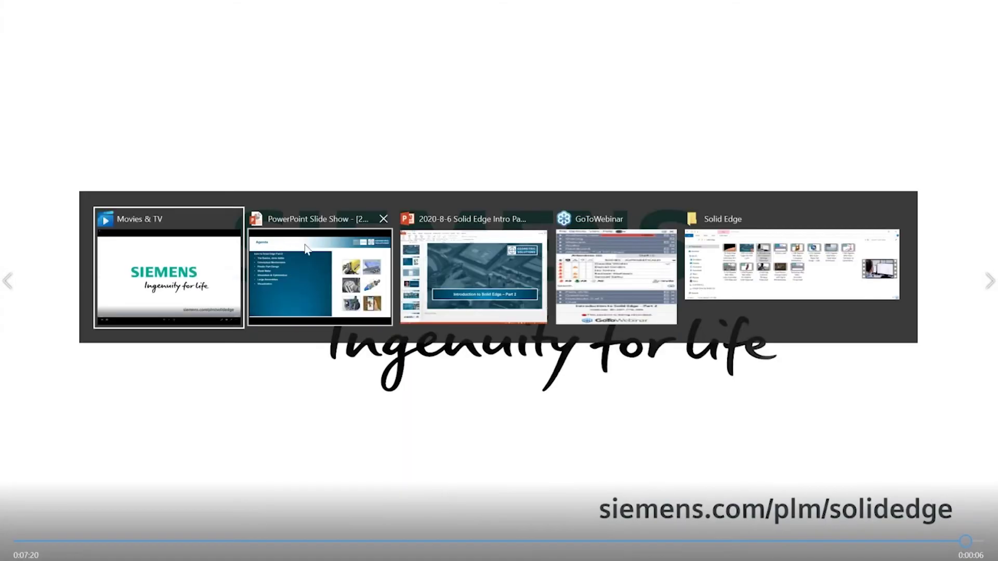
left_click(341, 276)
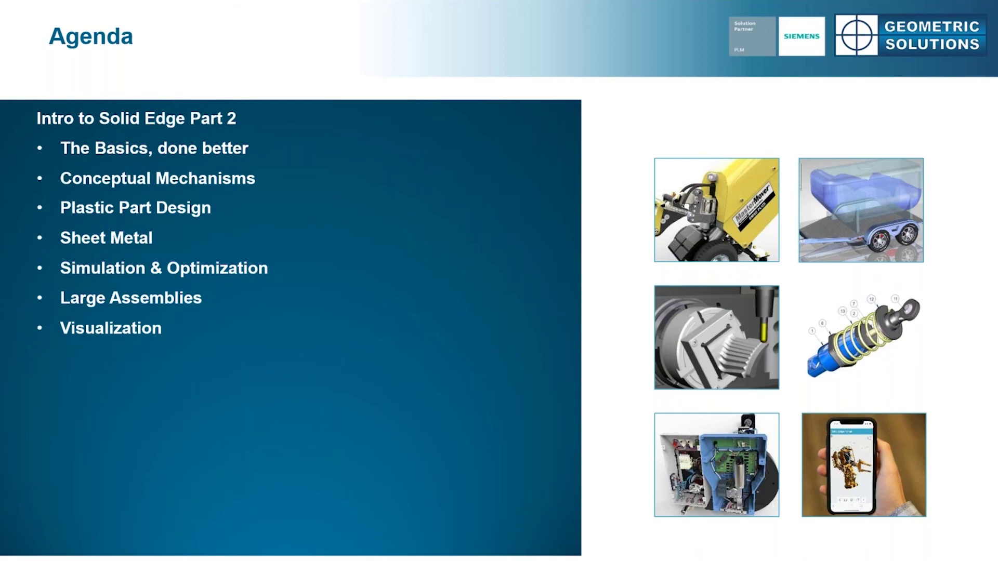
key("alt+Tab")
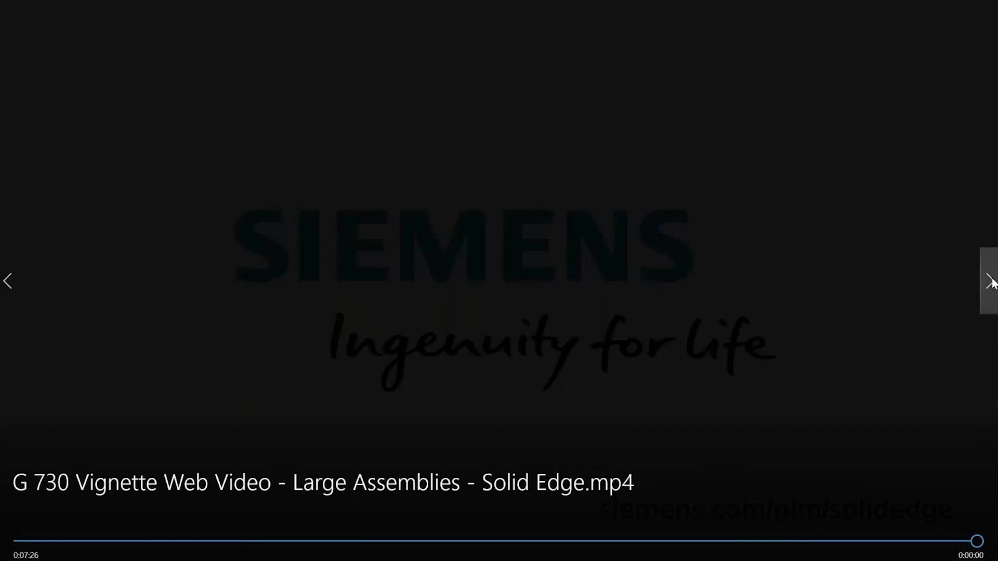
left_click(990, 281)
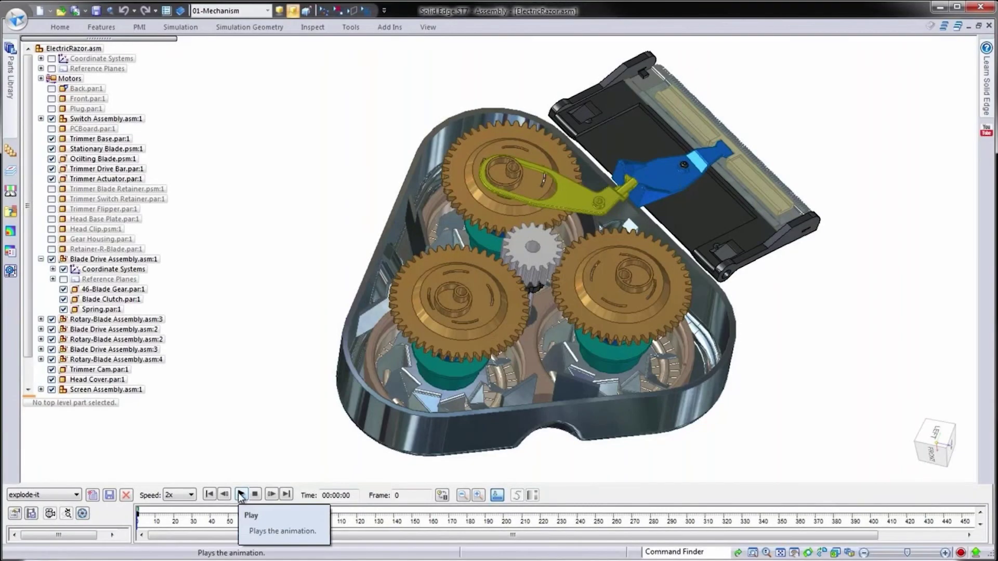
Play the explode-it animation of the electric razor mechanism
left_click(240, 494)
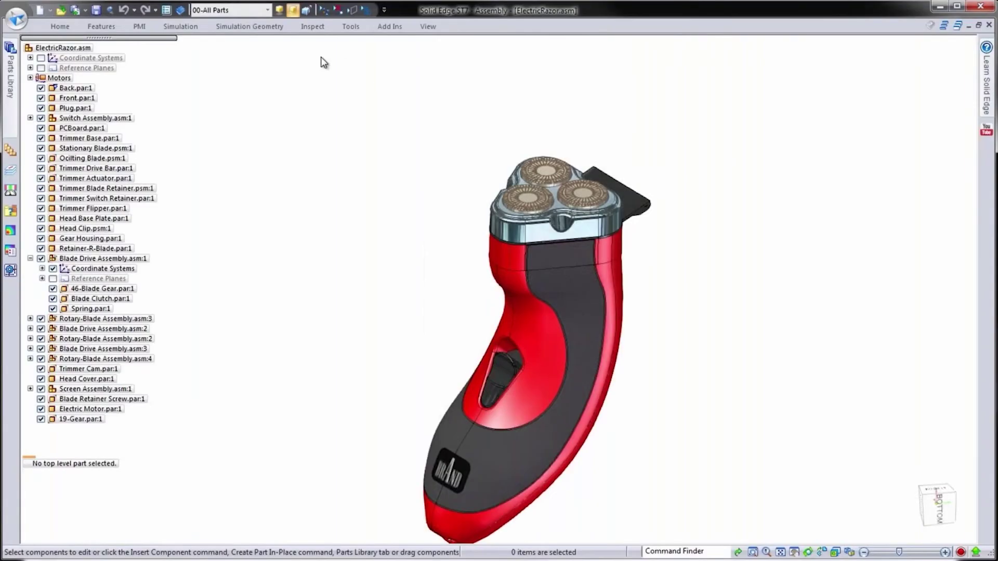
Take the complete ElectricRazor.asm into the Explode-Render-Animate environment and send it to KeyShot for rendering
left_click(349, 30)
left_click(546, 55)
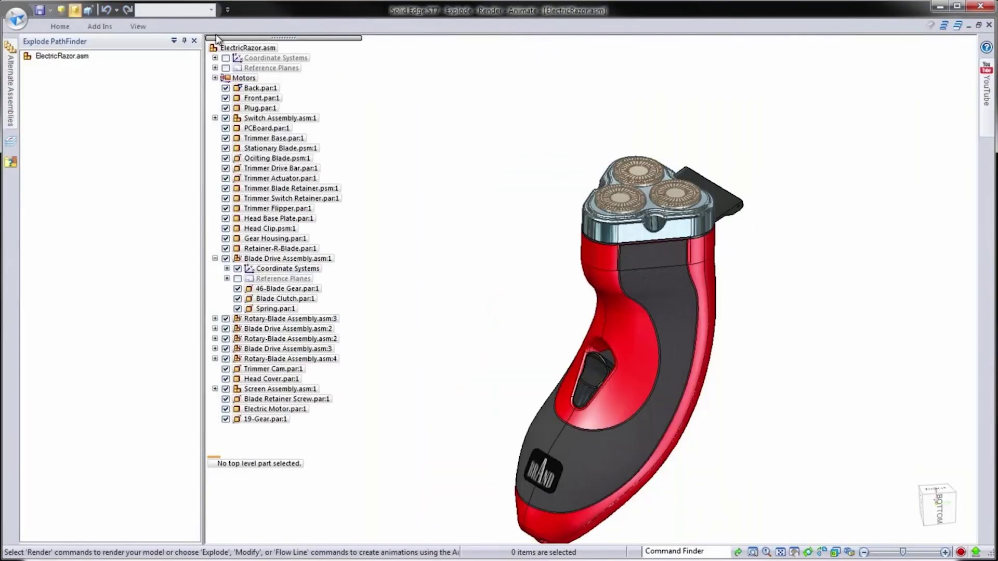
left_click(205, 13)
left_click(177, 68)
left_click(220, 111)
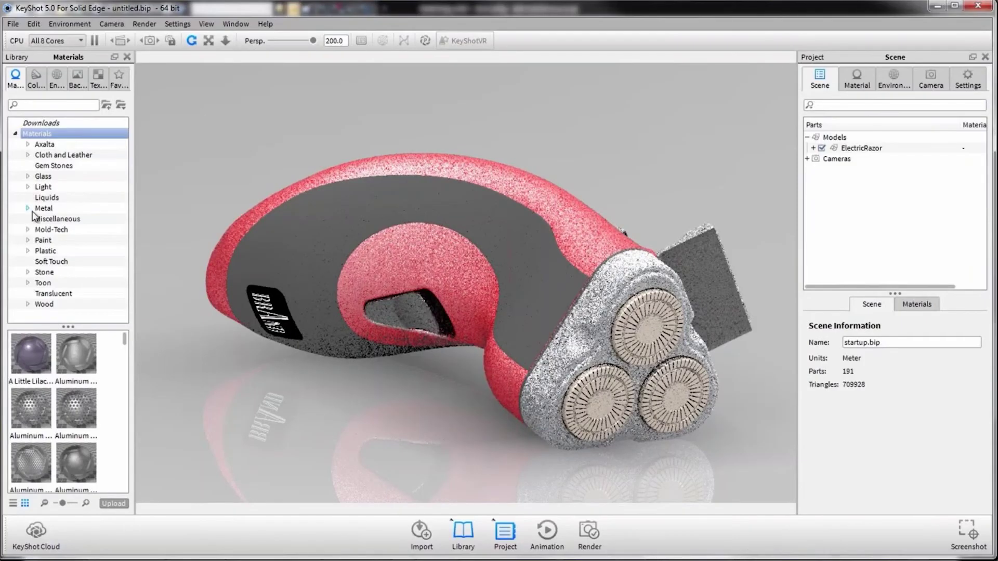
Apply a polished chrome material from the Metal library to the razor's head cover
left_click(28, 208)
left_click(40, 250)
left_click(59, 252)
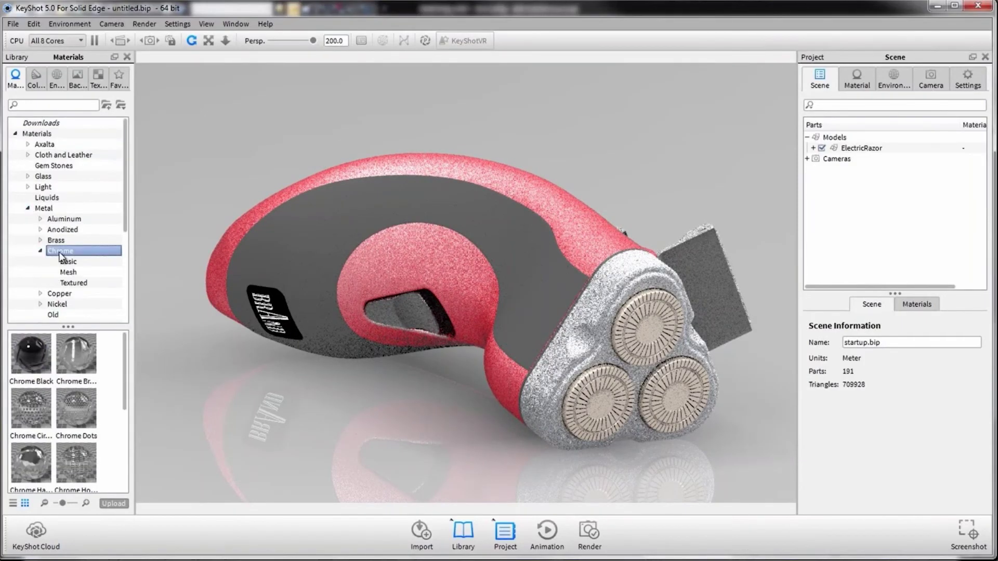
scroll(125, 388, "down", 3)
left_click_drag(29, 431, 541, 411)
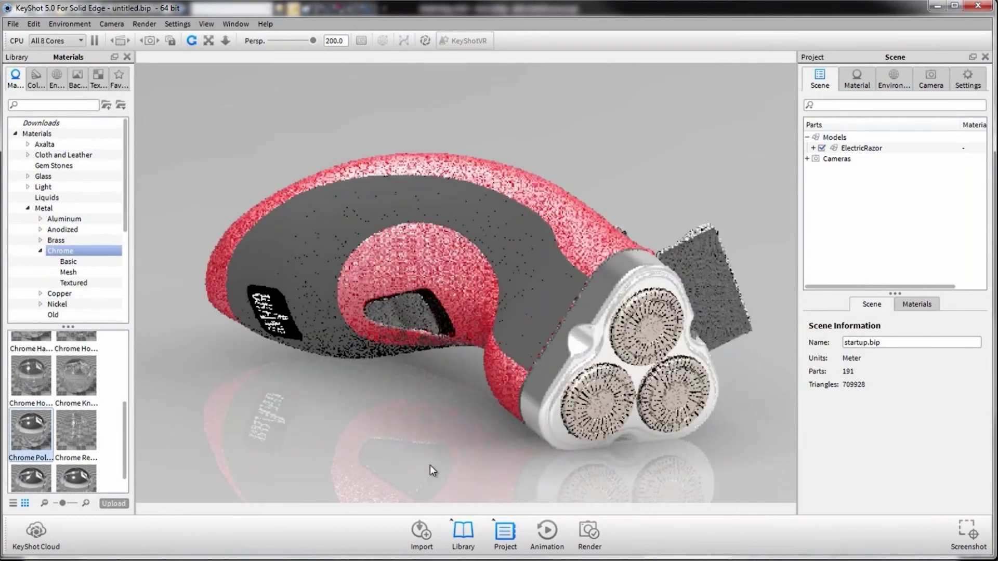
Apply the ElectricRazor favorite materials: glossy blue paint on the body, Mold-Tech on the grip, and black gloss paint on the switch and trimmer
left_click(28, 208)
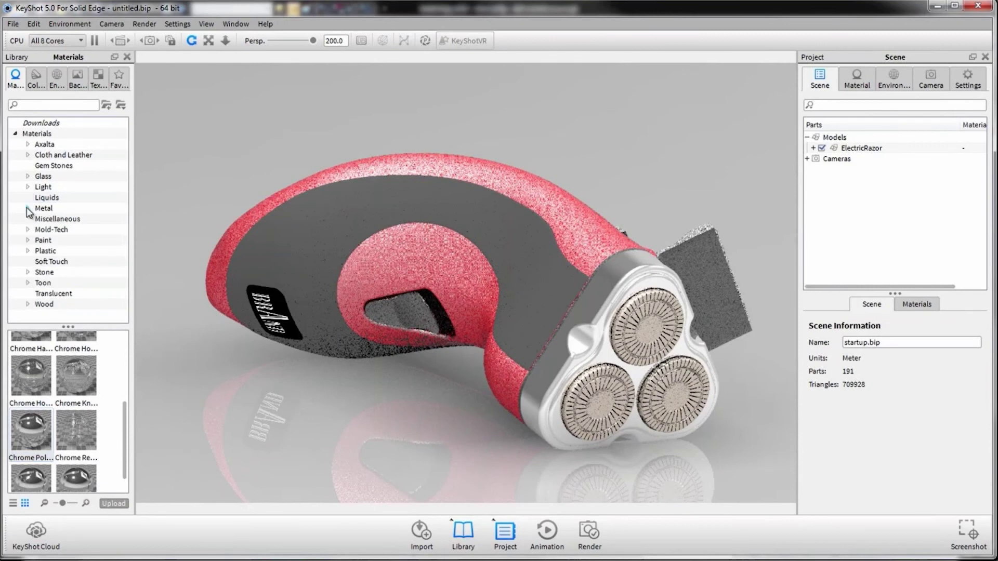
left_click(27, 240)
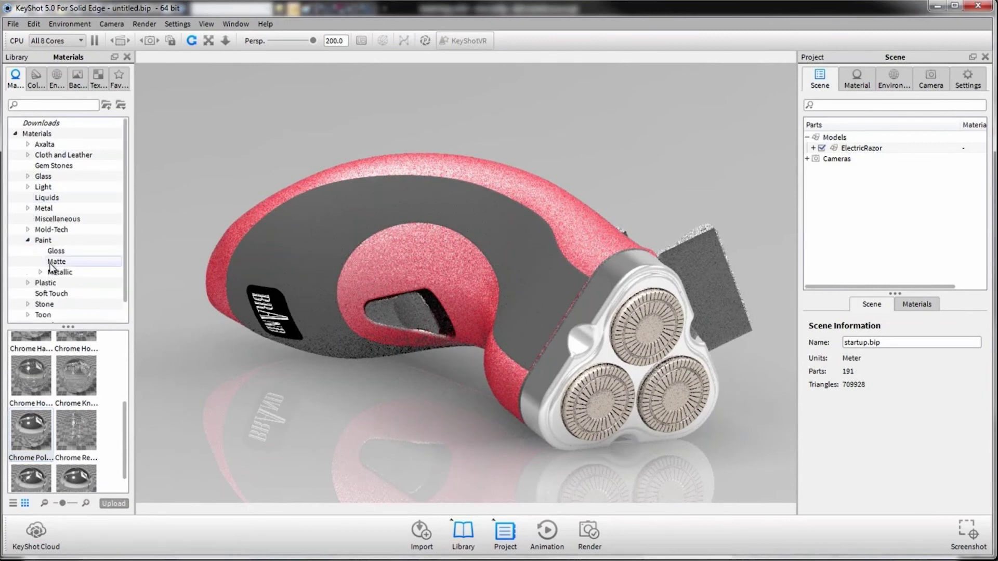
left_click(107, 104)
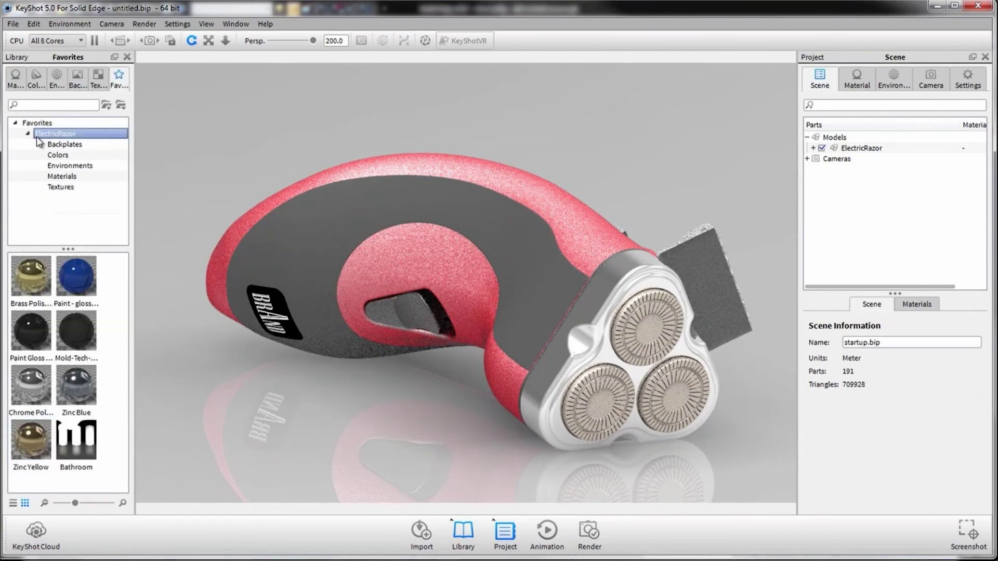
mouse_move(82, 276)
left_mouse_down()
mouse_move(211, 268)
mouse_move(417, 180)
mouse_move(611, 235)
left_mouse_up()
mouse_move(73, 335)
left_mouse_down()
mouse_move(283, 265)
mouse_move(269, 277)
left_mouse_up()
mouse_move(26, 347)
left_mouse_down()
mouse_move(241, 454)
mouse_move(407, 316)
left_mouse_up()
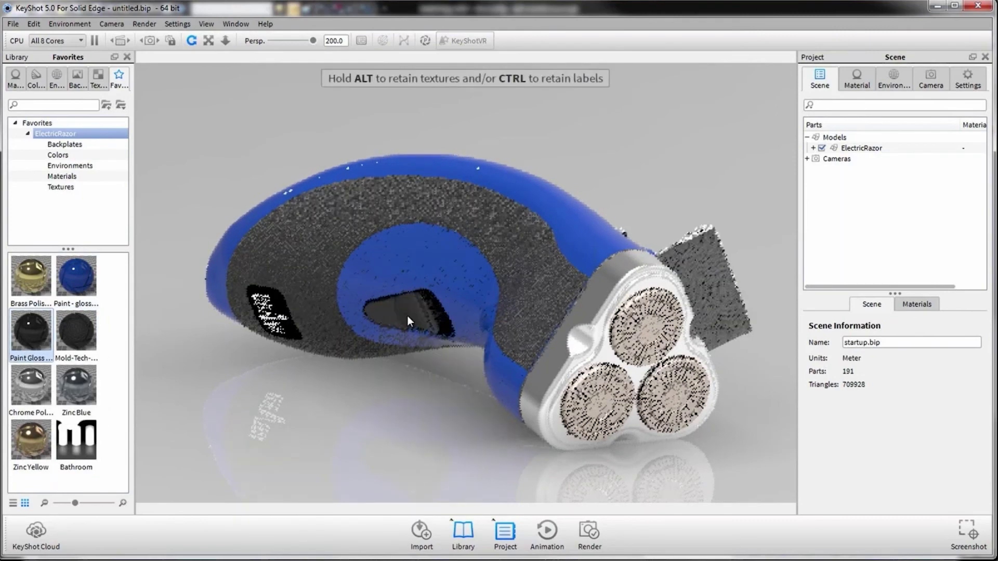
mouse_move(39, 351)
left_mouse_down()
mouse_move(263, 218)
mouse_move(708, 267)
mouse_move(717, 285)
left_mouse_up()
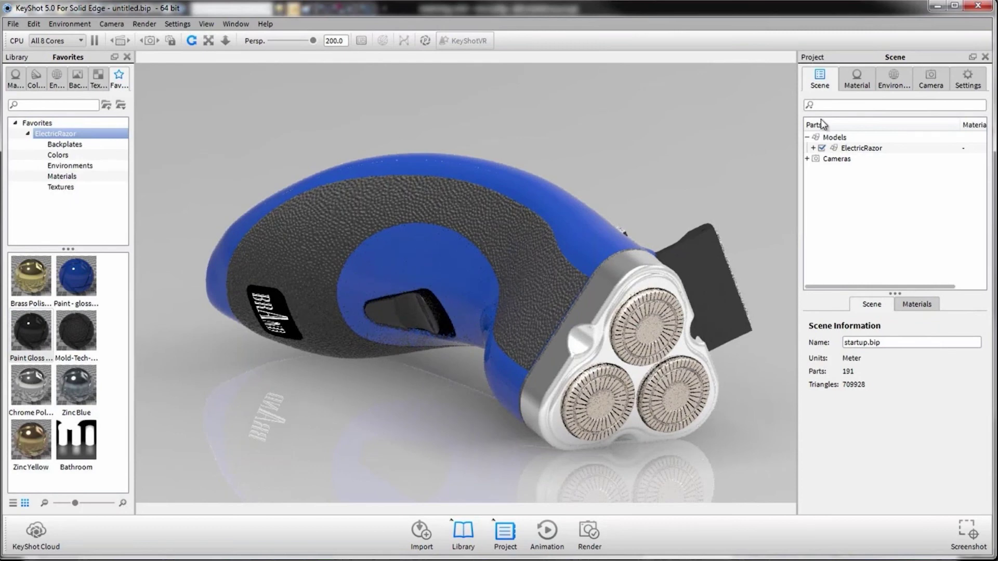
Light the razor scene with the Bathroom environment on a white background and adjust its HDRI rotation
left_click(891, 81)
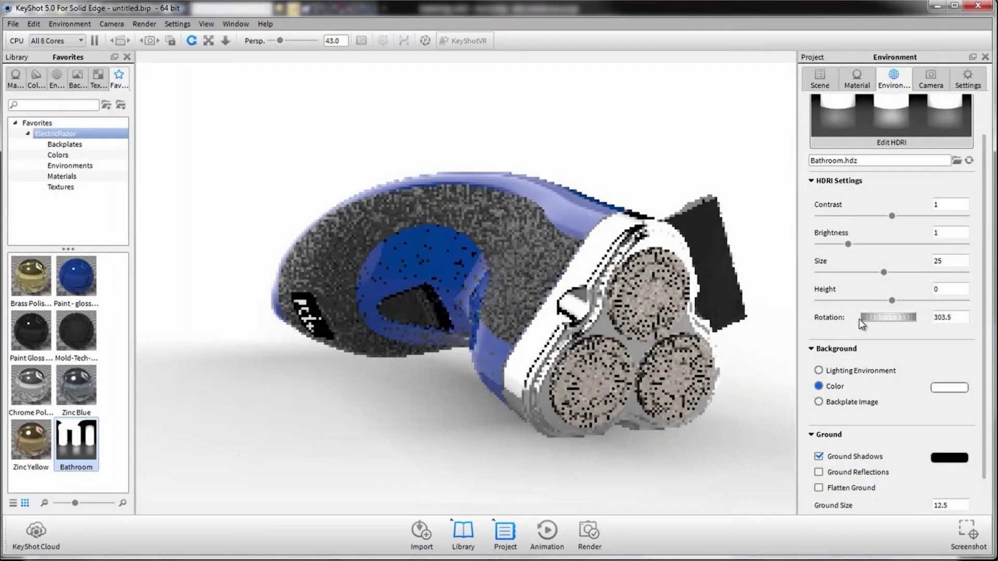
mouse_move(860, 323)
left_mouse_down()
mouse_move(819, 326)
mouse_move(873, 330)
left_mouse_up()
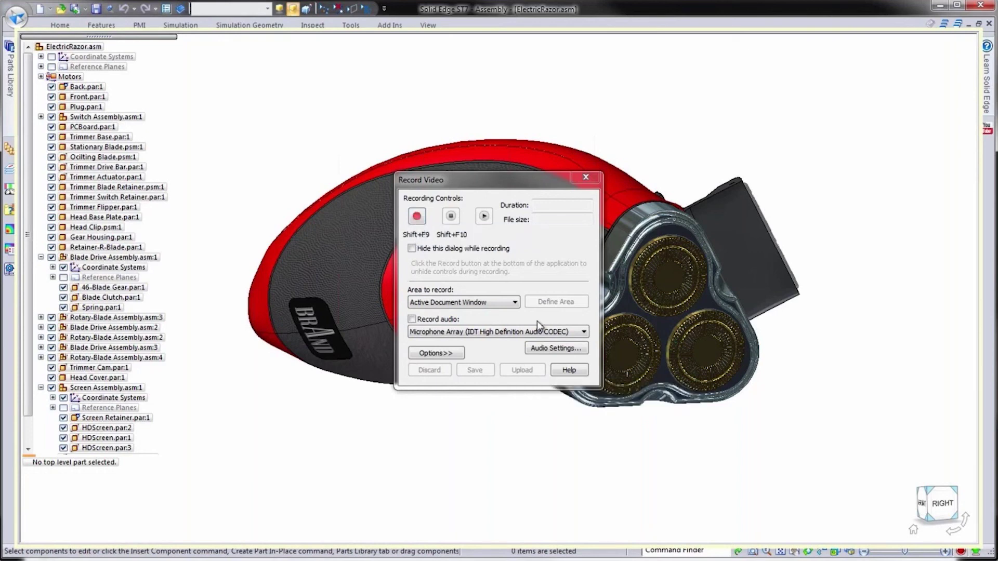
Close the Record Video dialog and open the file commands for the razor assembly
left_click(586, 183)
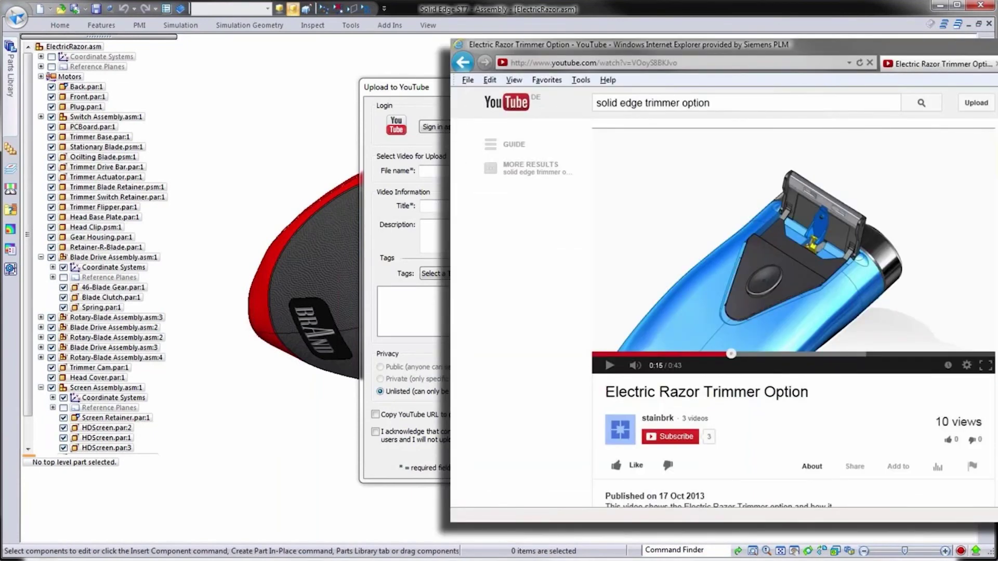
left_click(14, 16)
mouse_move(35, 145)
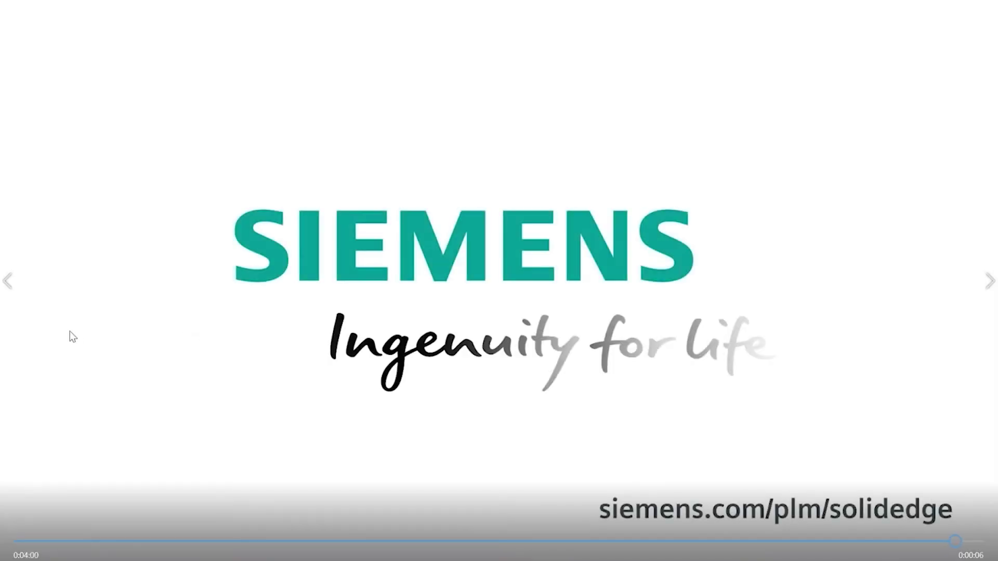
Switch from the video player to the PowerPoint slide show with the agenda
key("alt+Tab")
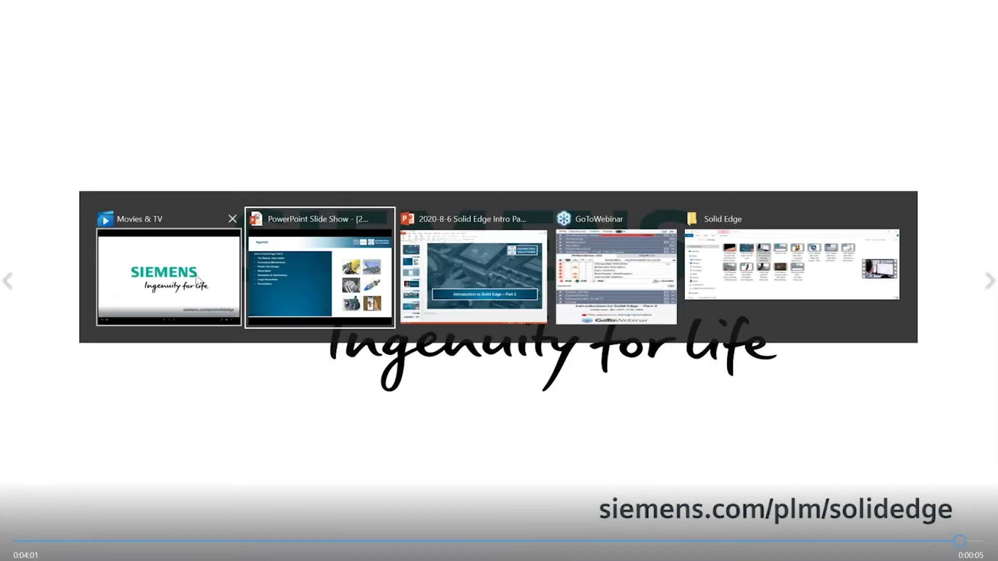
left_click(280, 274)
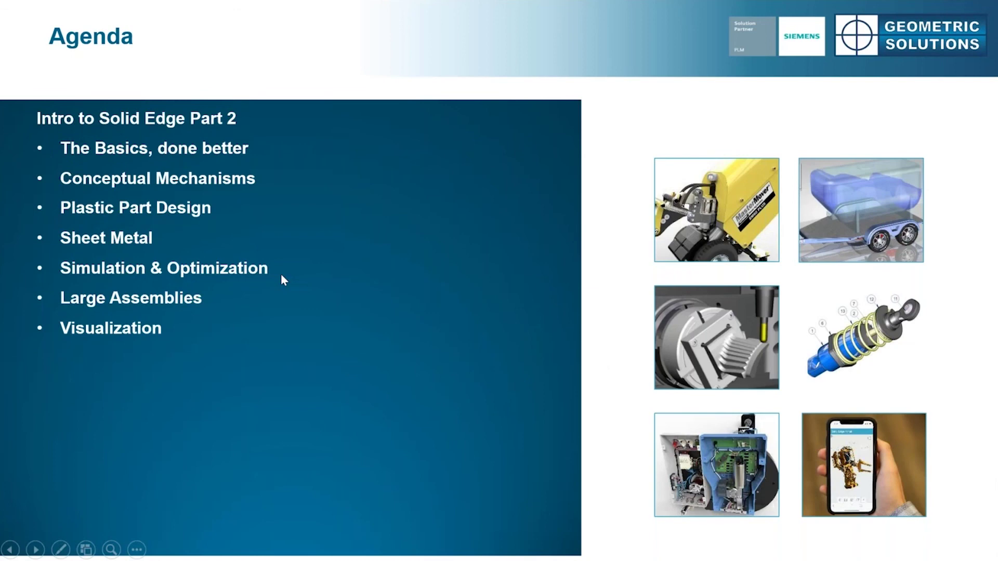